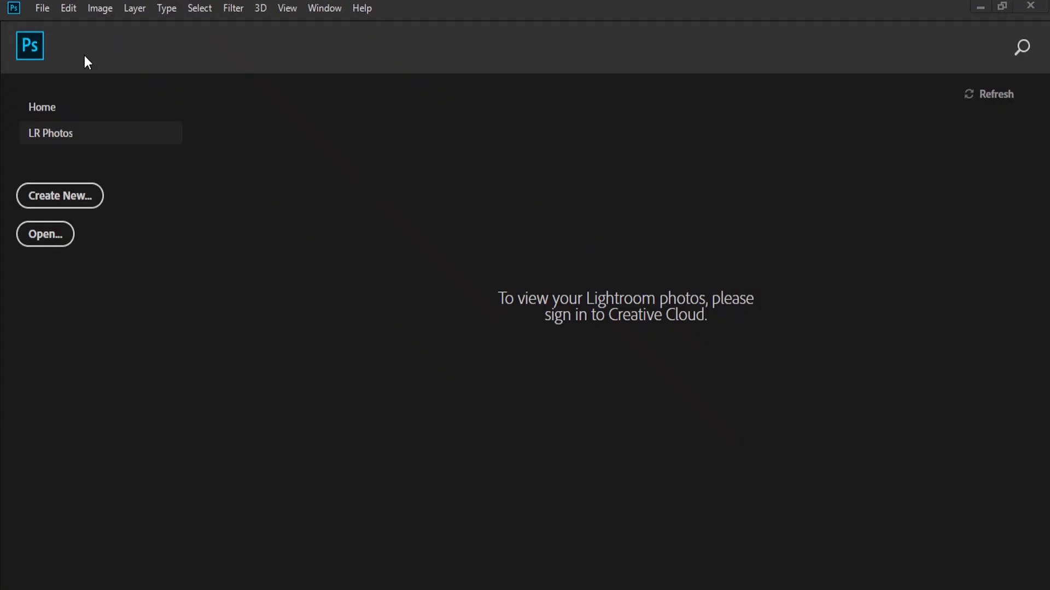
Step: Create a new document from the Custom 16 × 22 cm, 300 ppi, CMYK preset
click(42, 8)
click(50, 28)
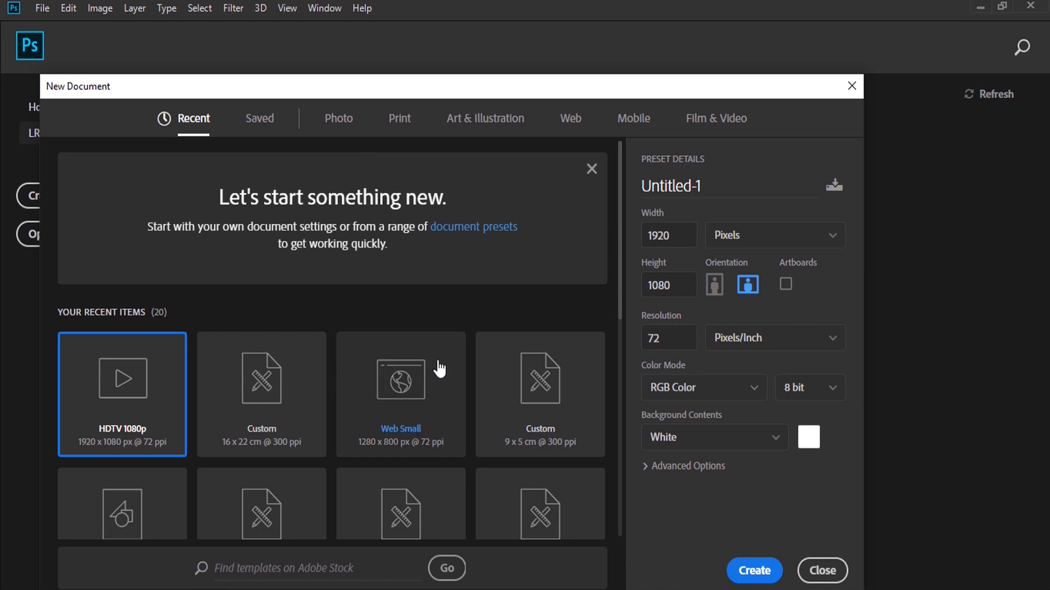
click(296, 398)
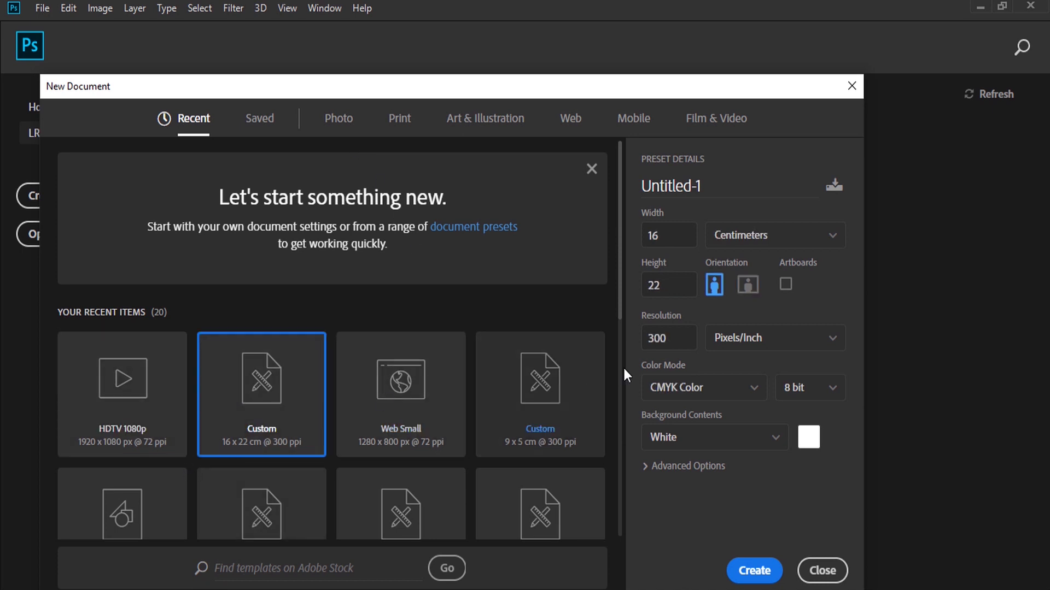
double_click(652, 236)
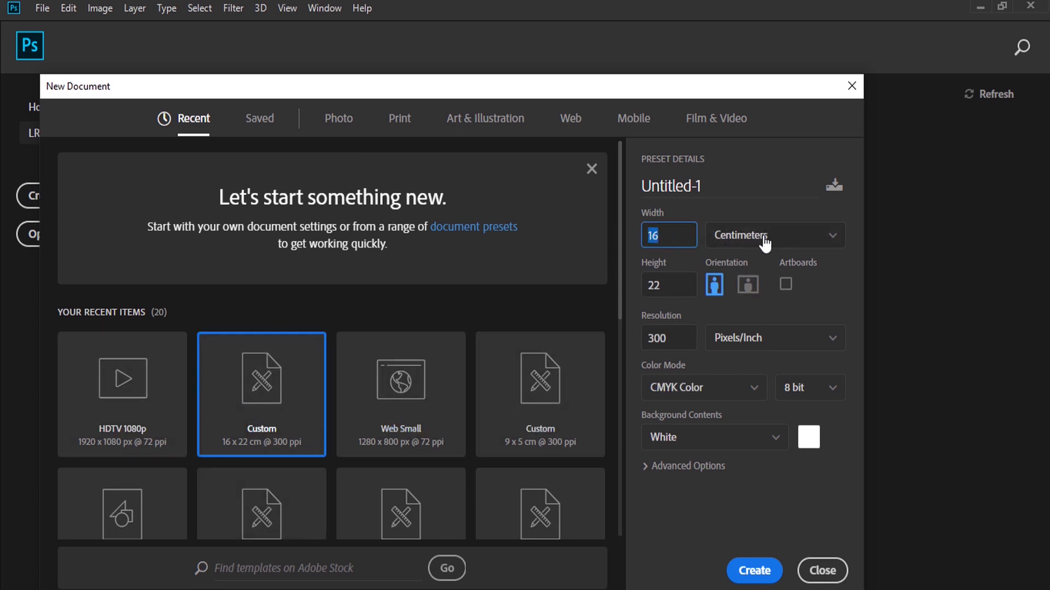
double_click(668, 290)
click(666, 344)
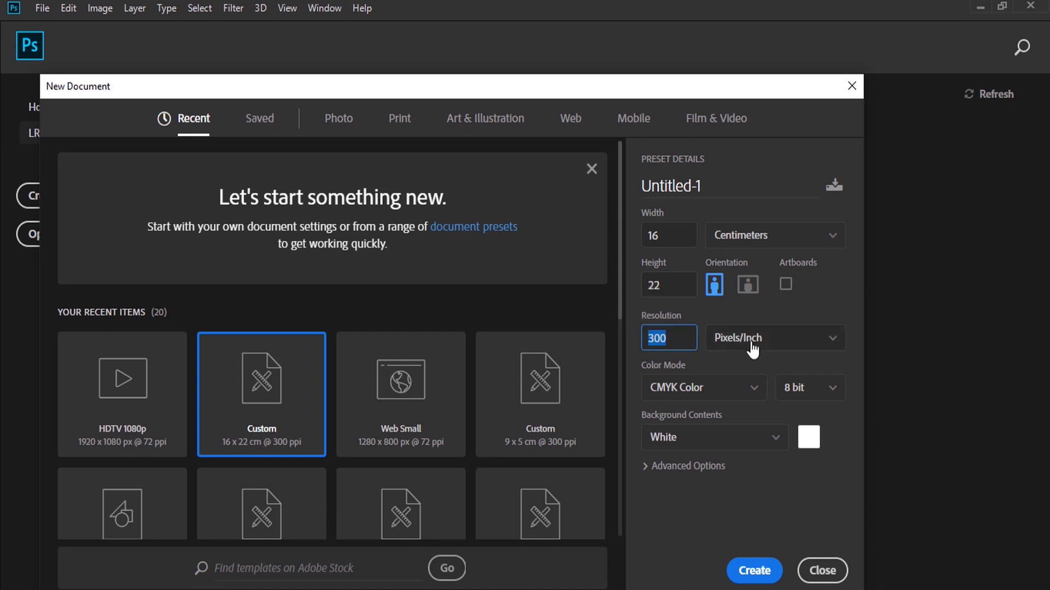
click(680, 395)
click(671, 500)
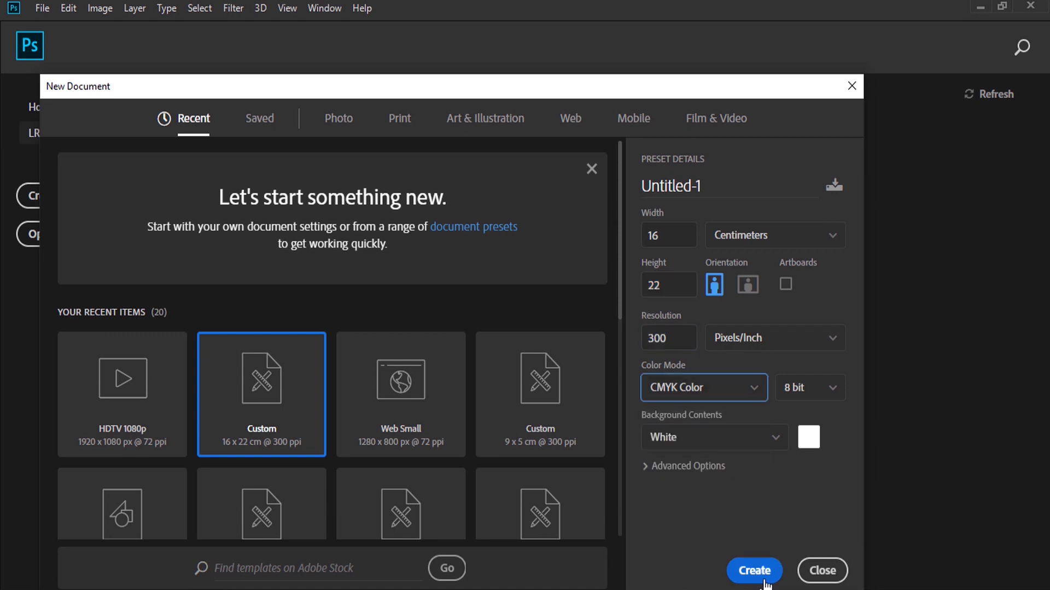
click(754, 570)
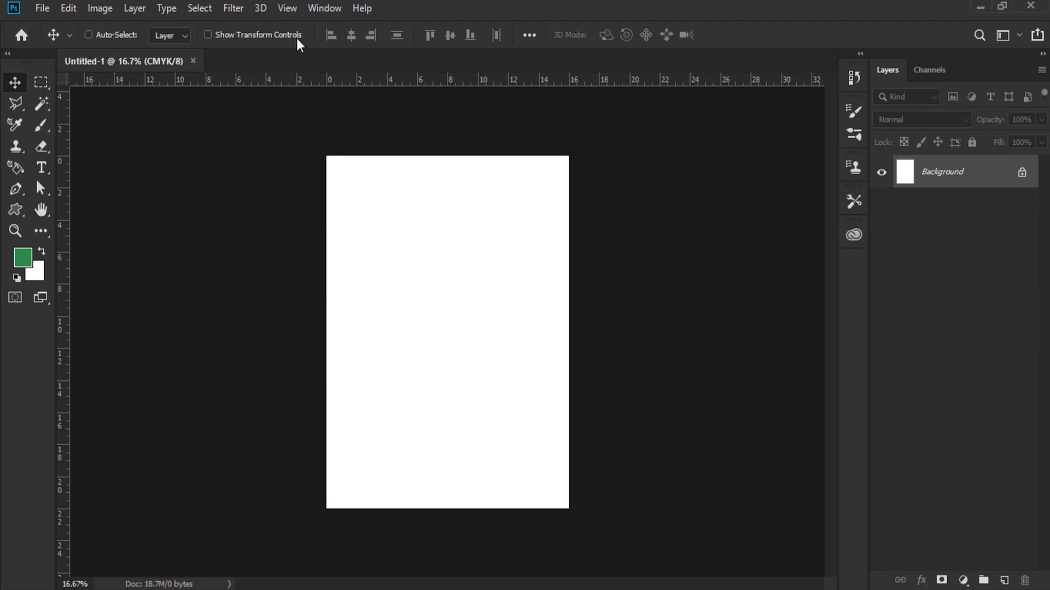
Step: Fit the whole page on screen and switch to the Pen tool
click(290, 8)
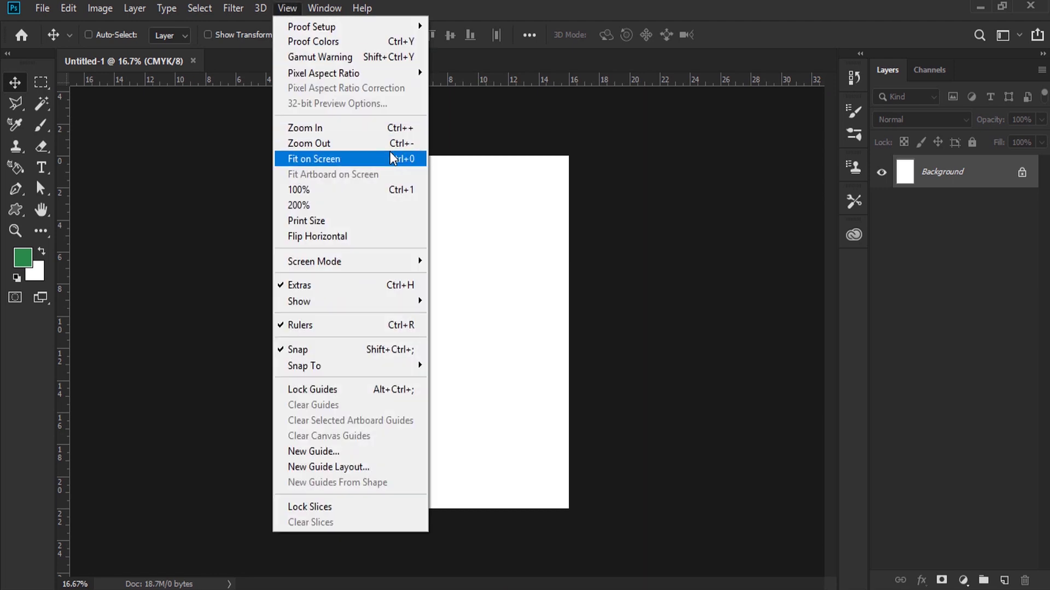
click(392, 159)
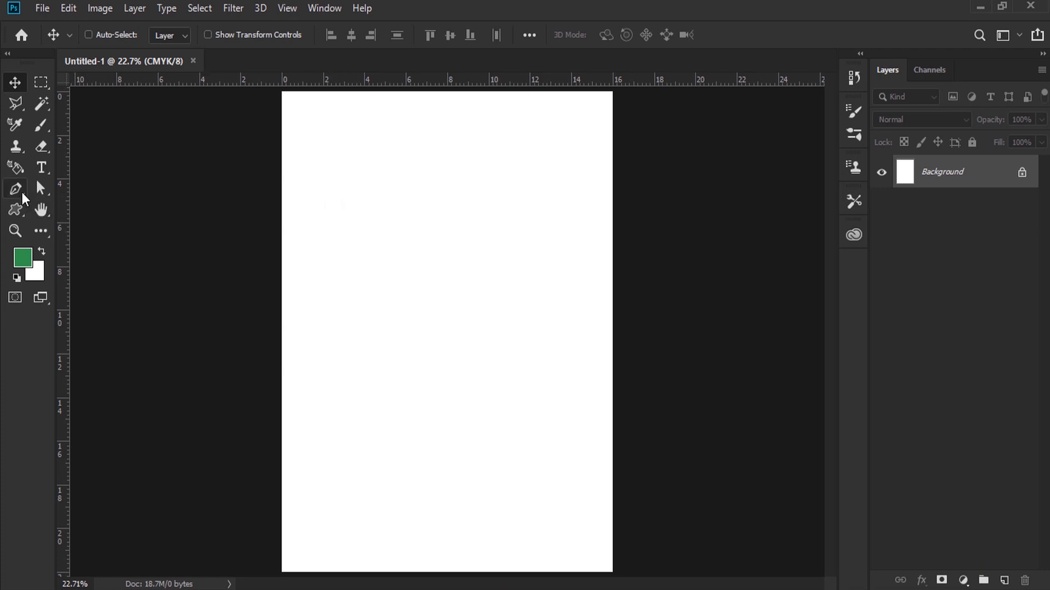
click(21, 188)
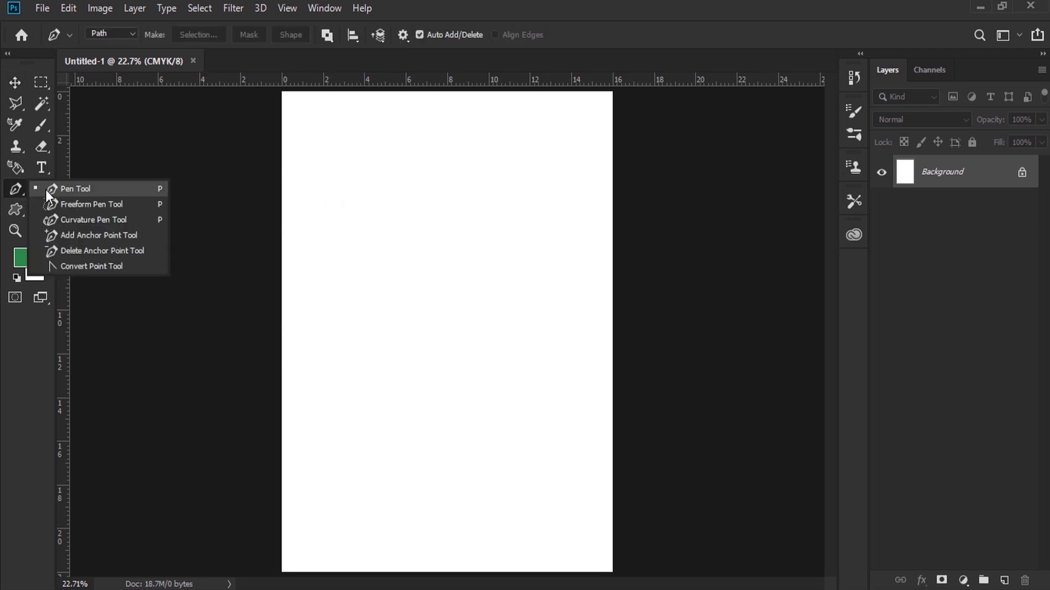
Step: On a new layer, draw a closed curved swoosh path across the middle of the page
click(77, 188)
click(1004, 580)
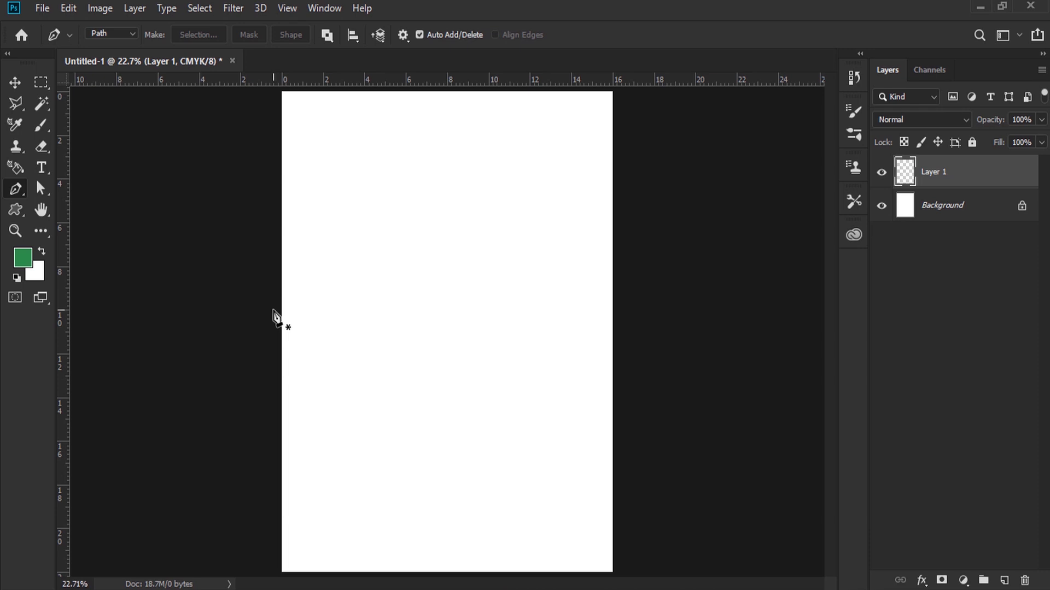
click(273, 310)
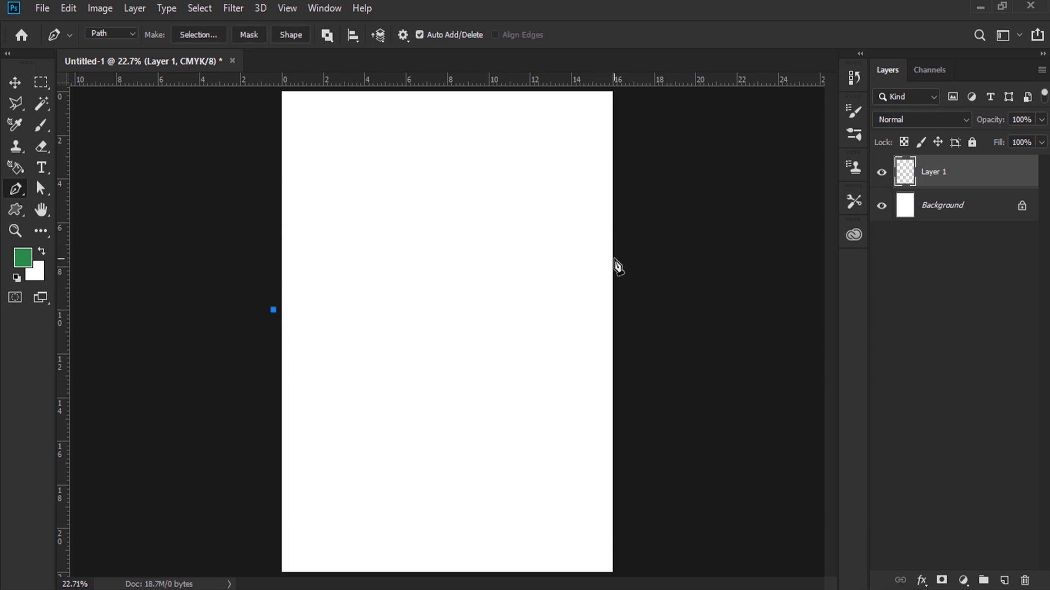
drag(614, 258, 726, 159)
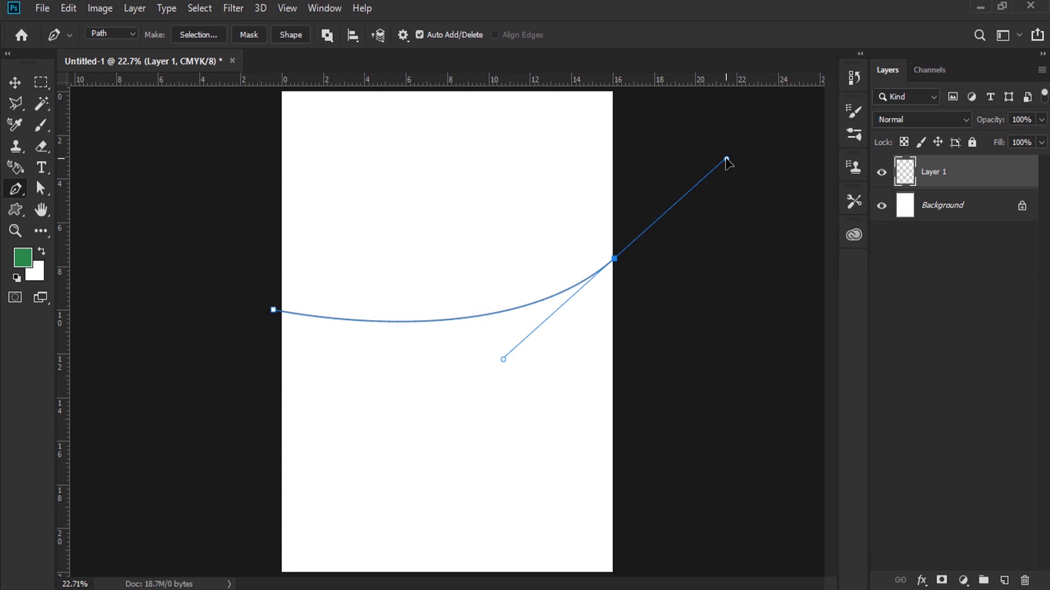
drag(726, 158, 730, 156)
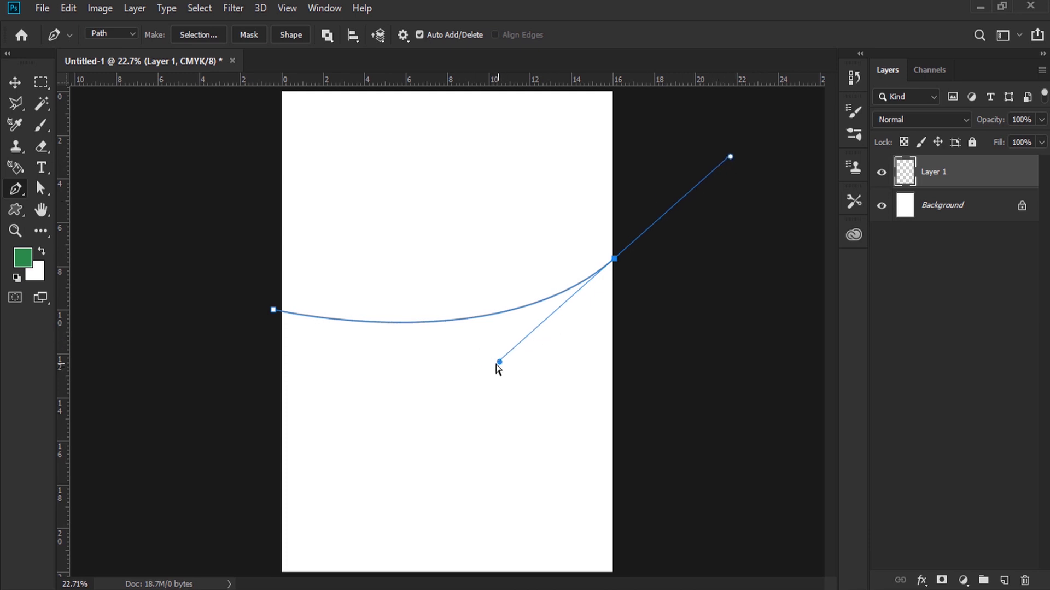
drag(497, 364, 466, 377)
click(614, 259)
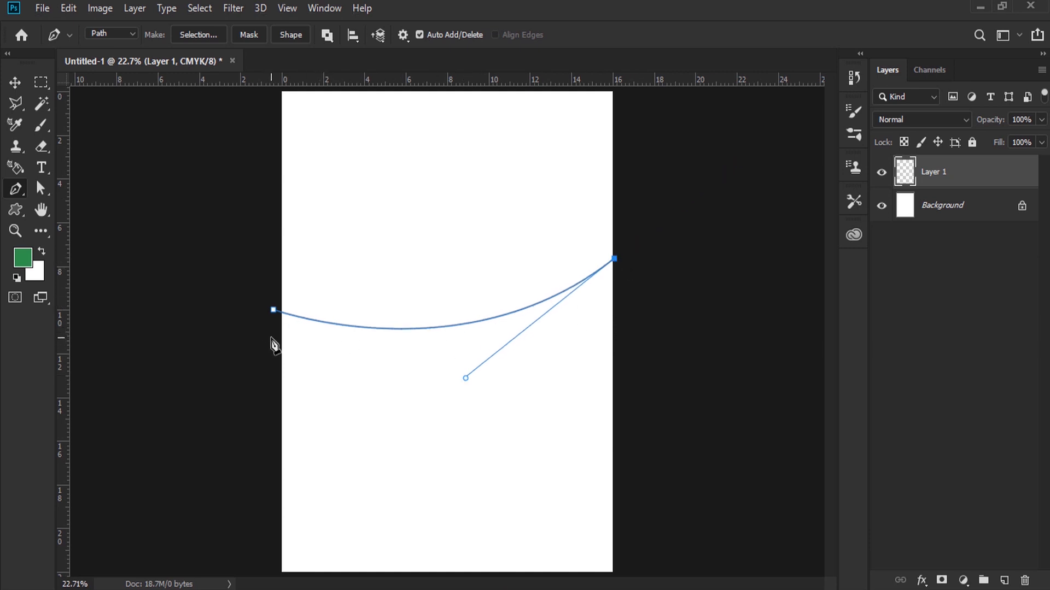
drag(273, 338, 31, 313)
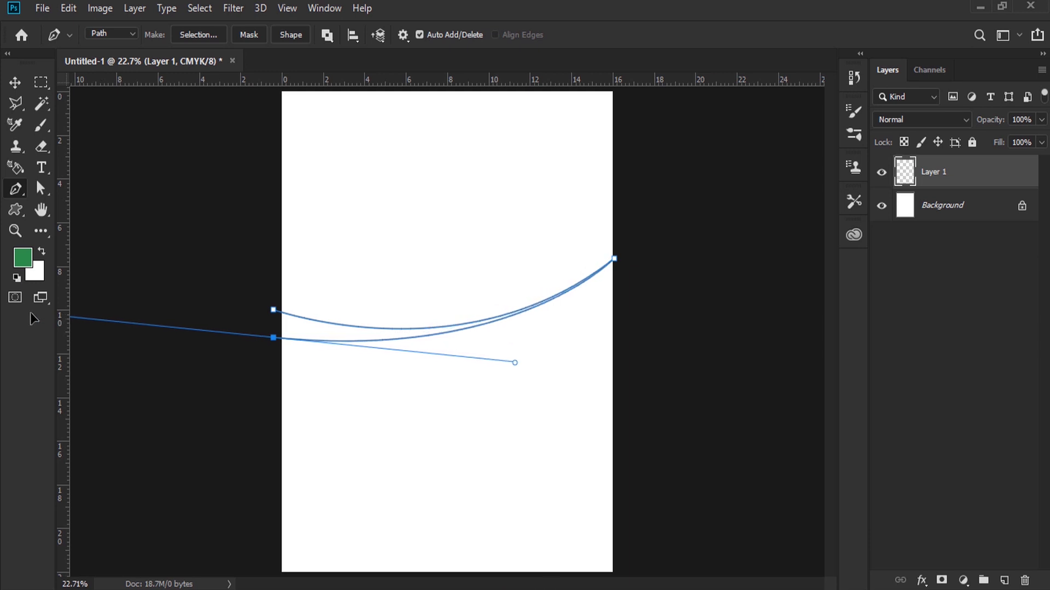
mouse_move(516, 363)
mouse_down()
mouse_move(518, 390)
mouse_move(506, 398)
mouse_up()
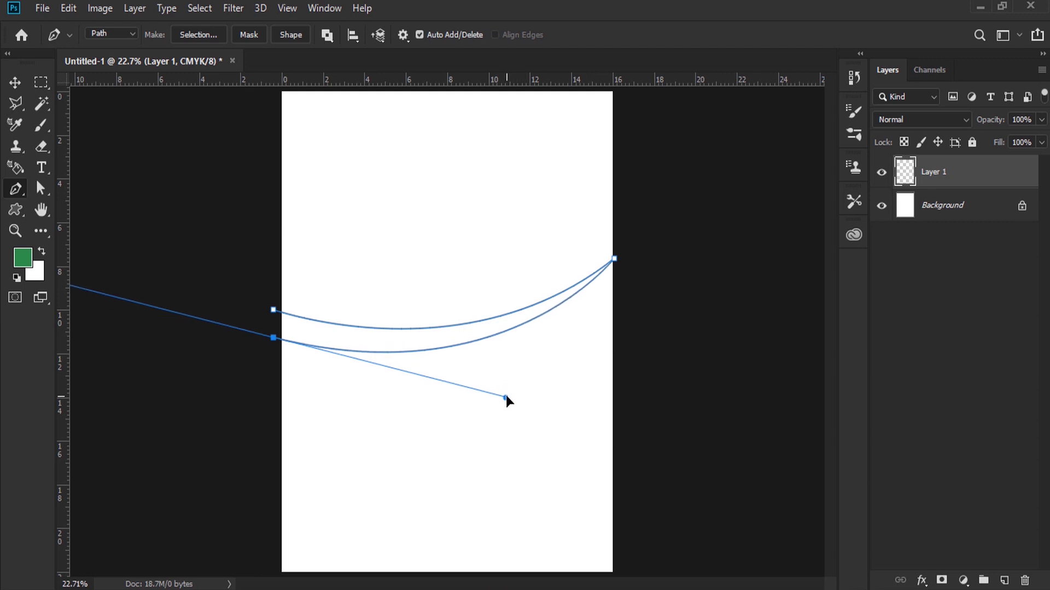
alt+click(274, 338)
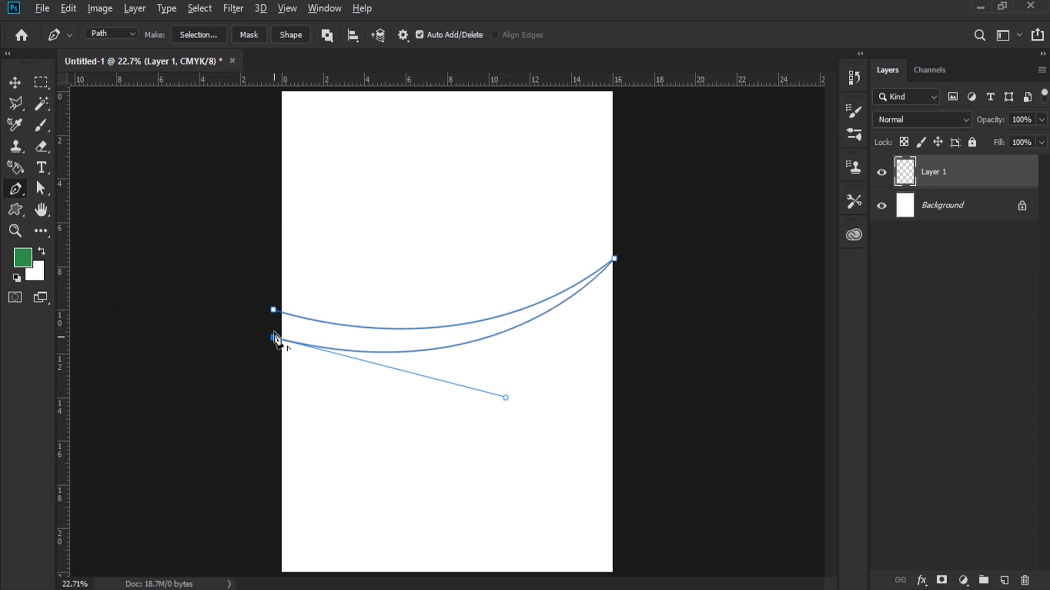
click(273, 310)
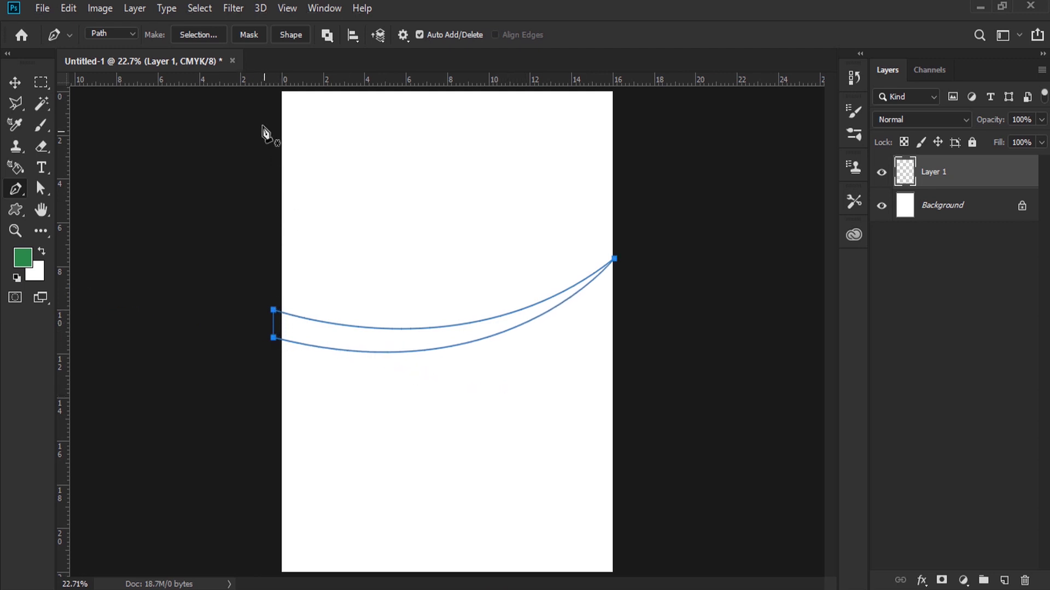
Step: Convert the path into Shape 1 filled bright red e40f37
click(291, 34)
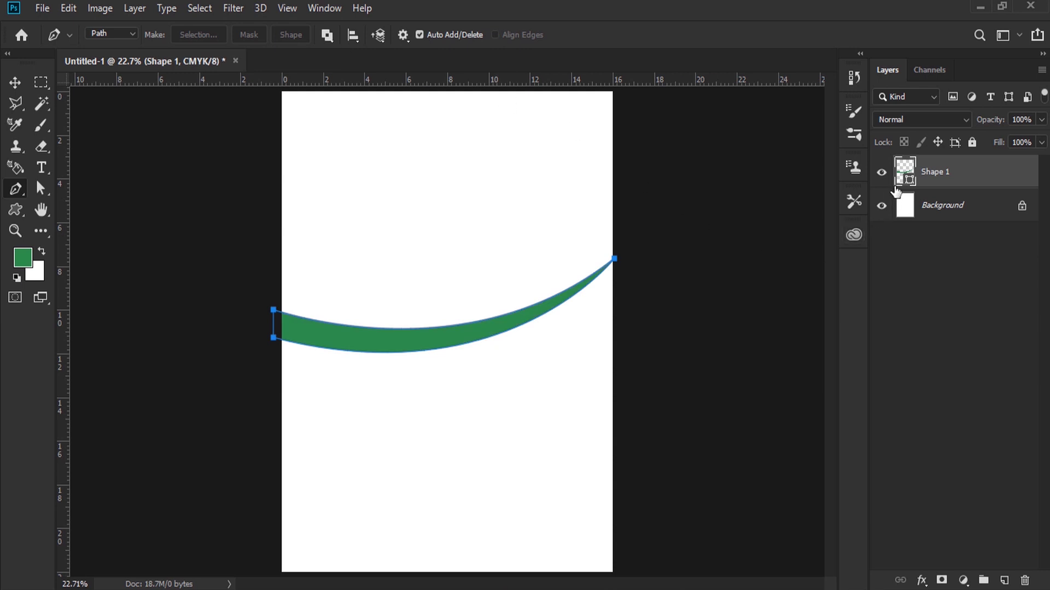
double_click(903, 174)
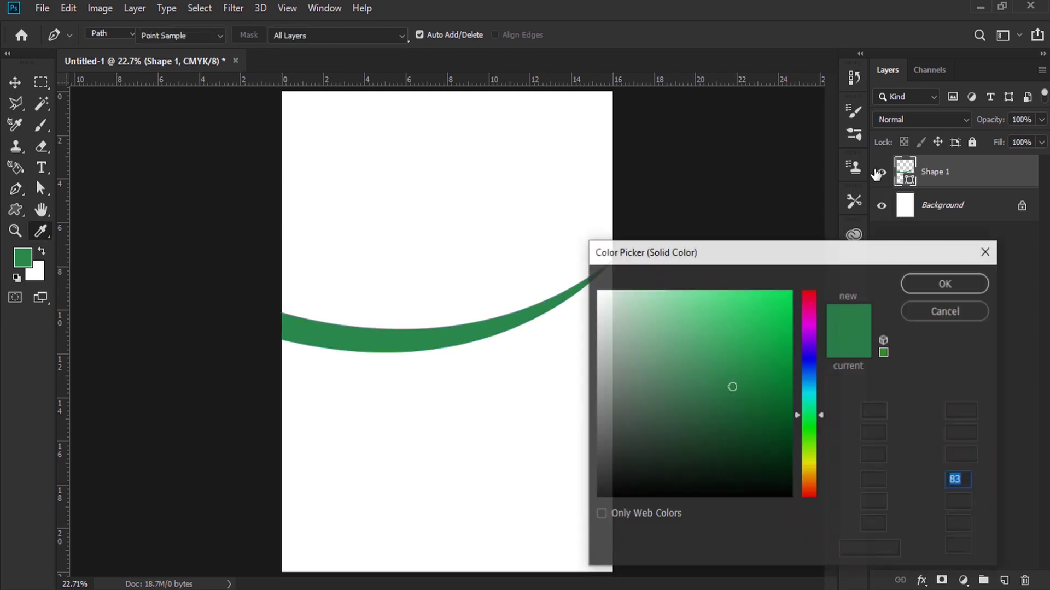
click(812, 297)
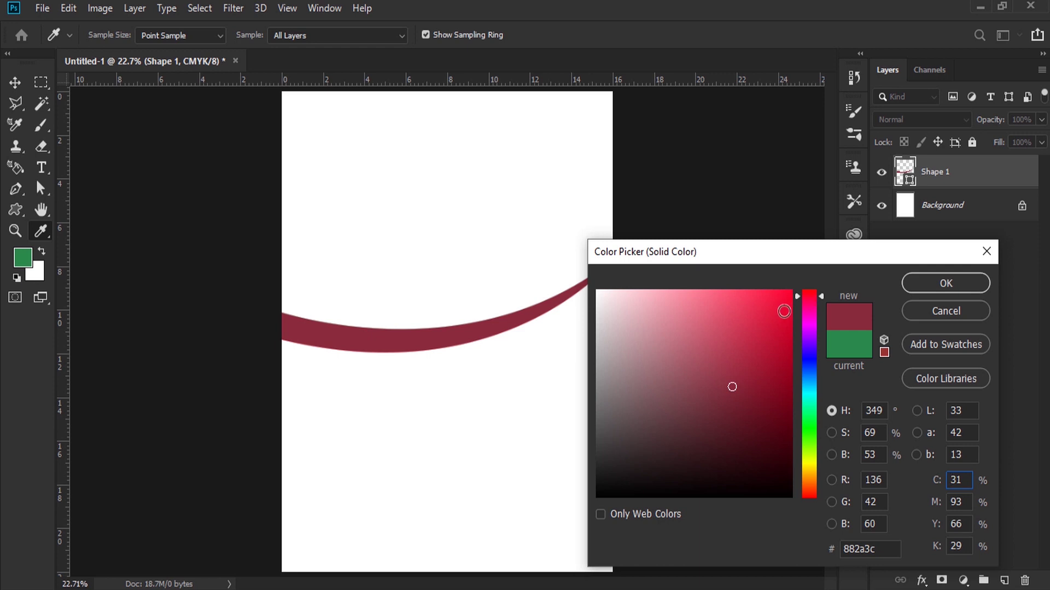
click(779, 312)
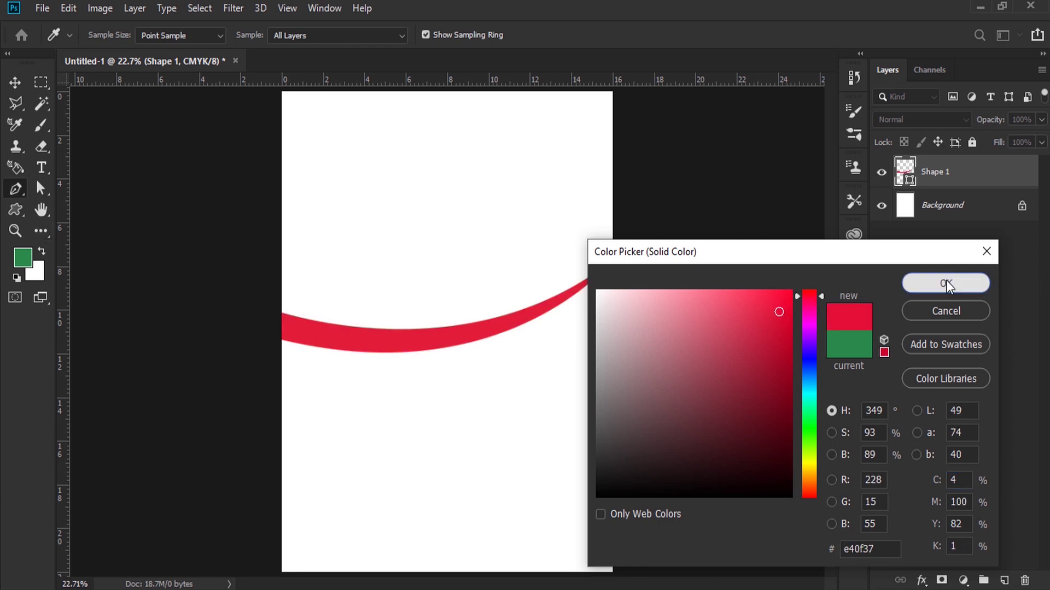
click(918, 282)
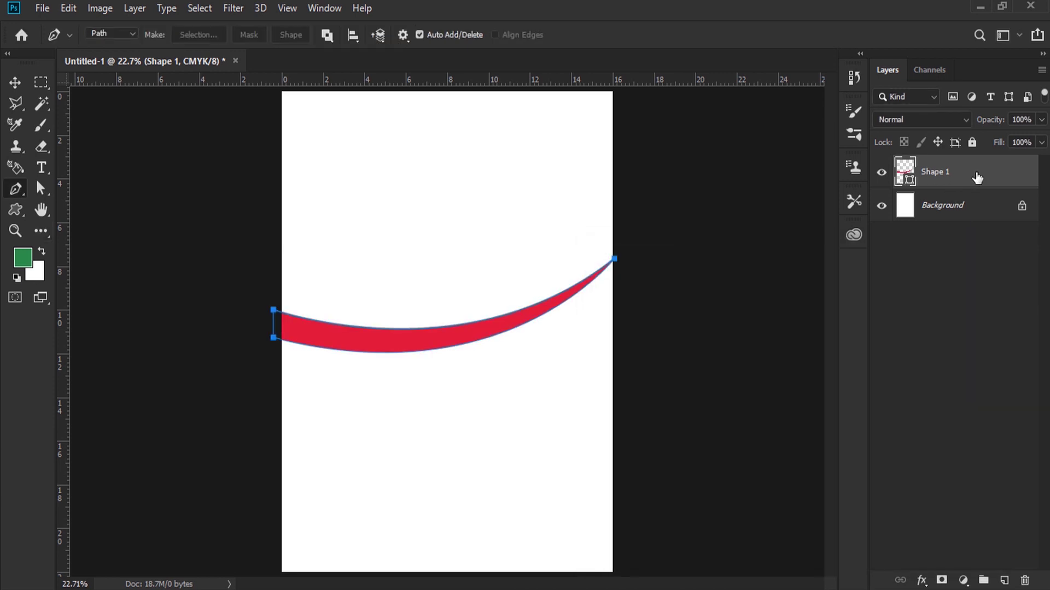
click(973, 205)
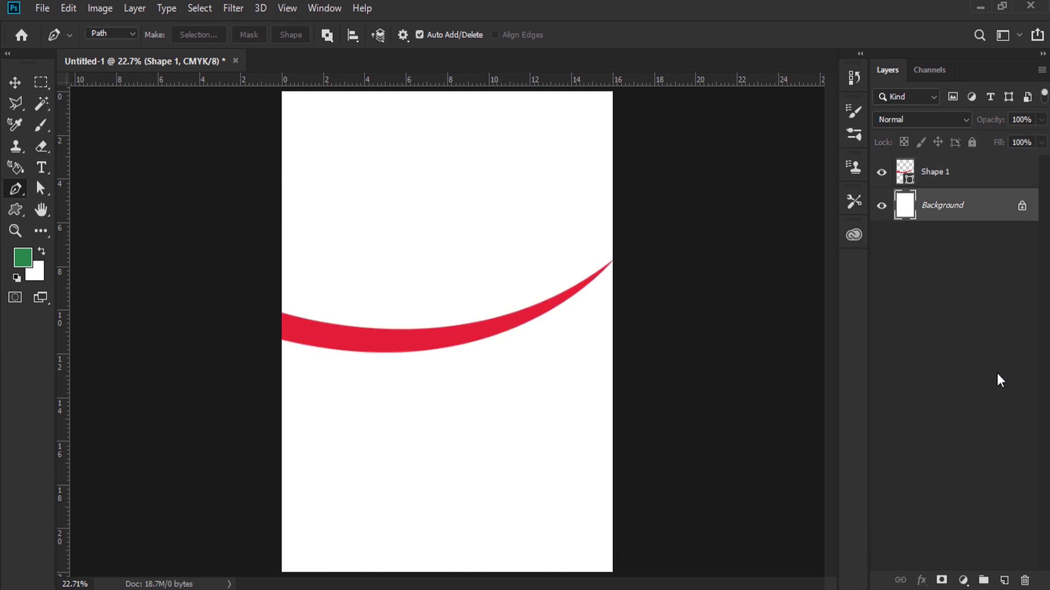
Step: On a new layer, draw a closed curved band path just below the red swoosh
click(1005, 581)
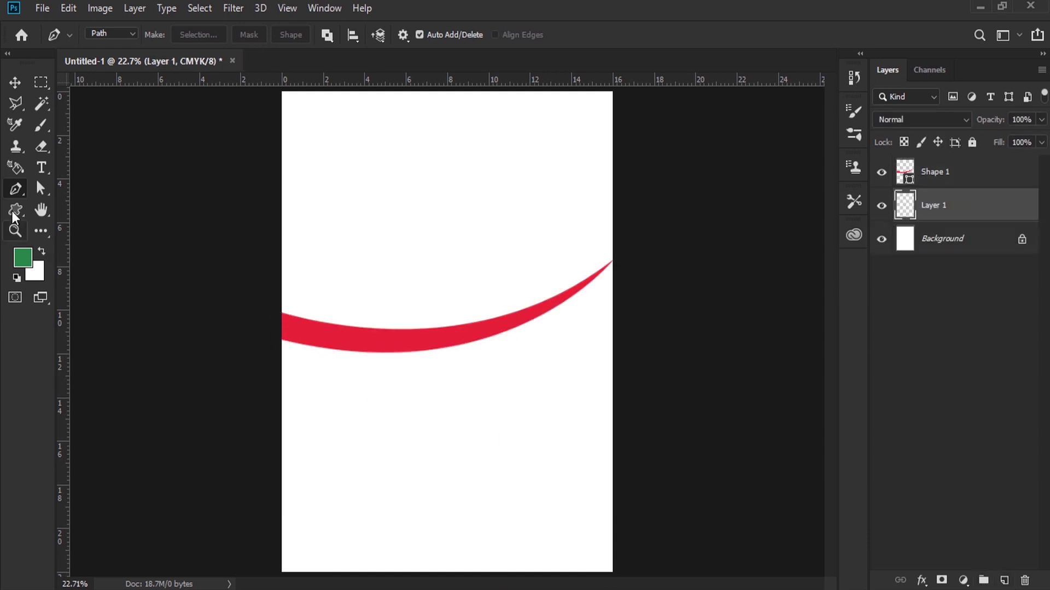
click(277, 335)
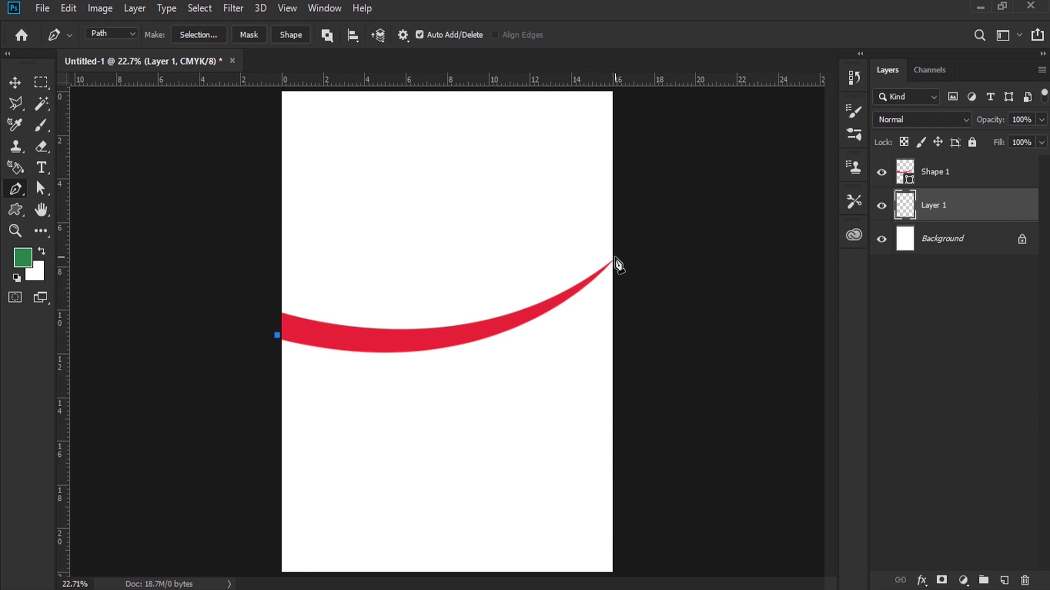
drag(616, 257, 721, 143)
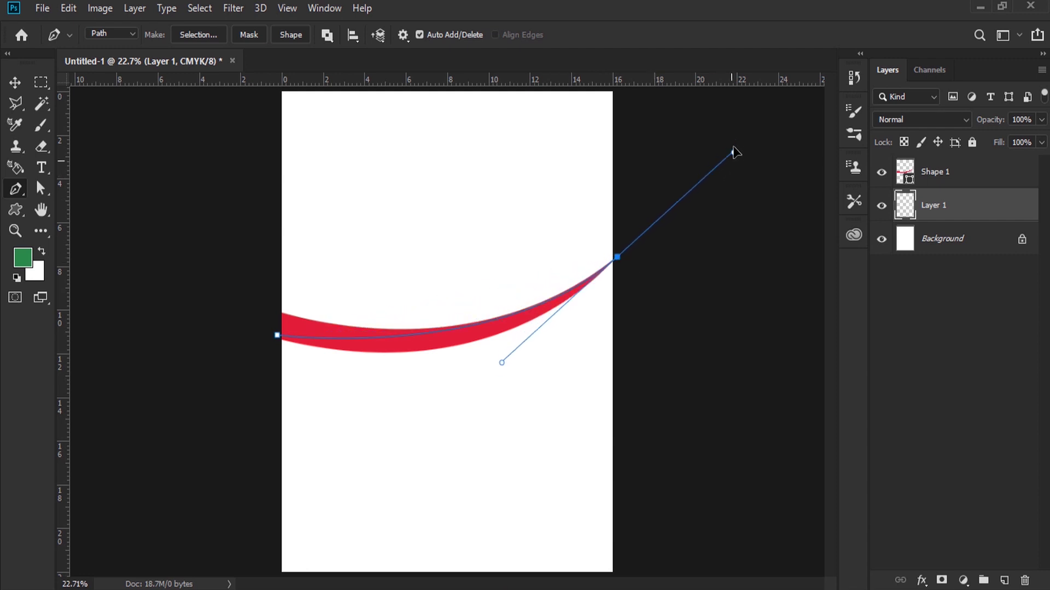
drag(721, 143, 768, 119)
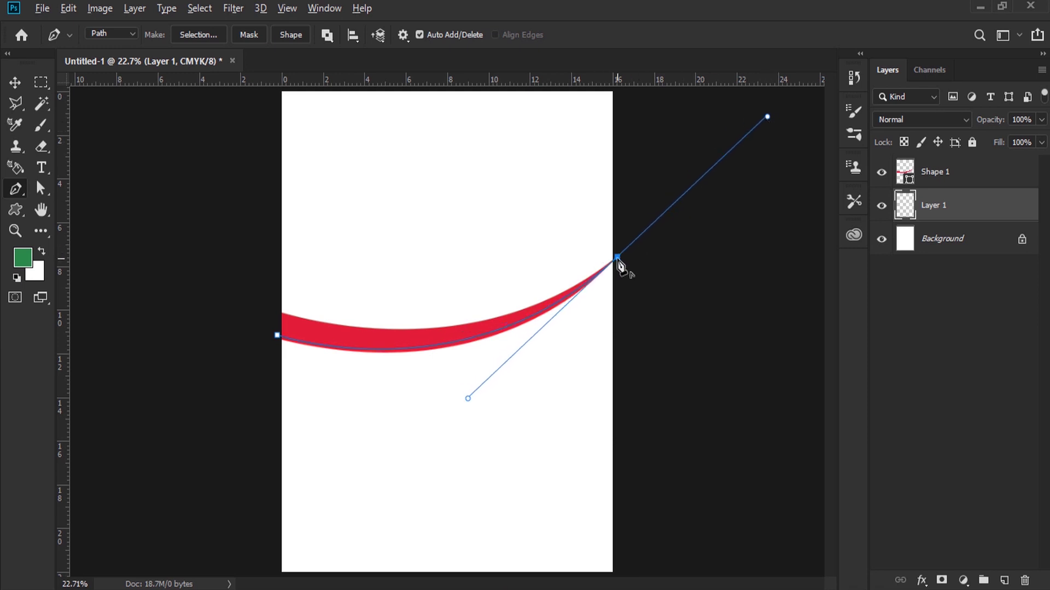
alt+click(617, 257)
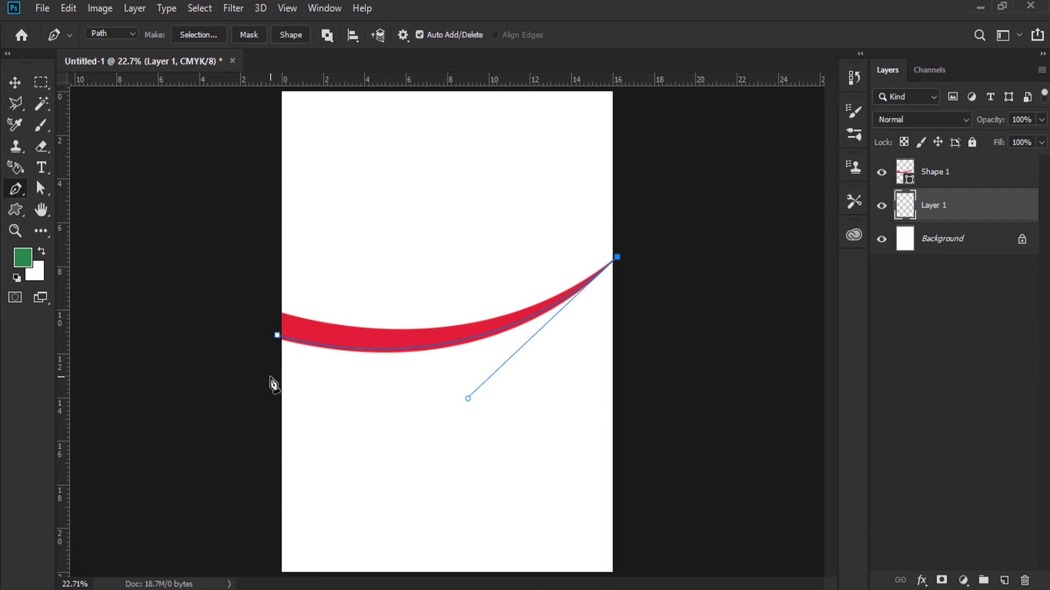
drag(274, 380, 140, 387)
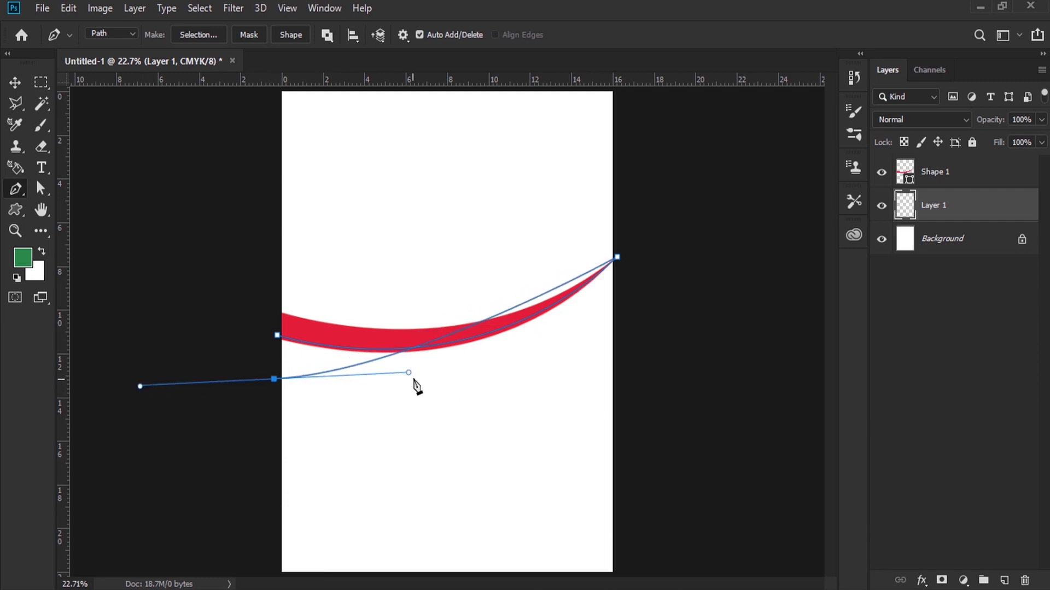
drag(408, 374, 533, 401)
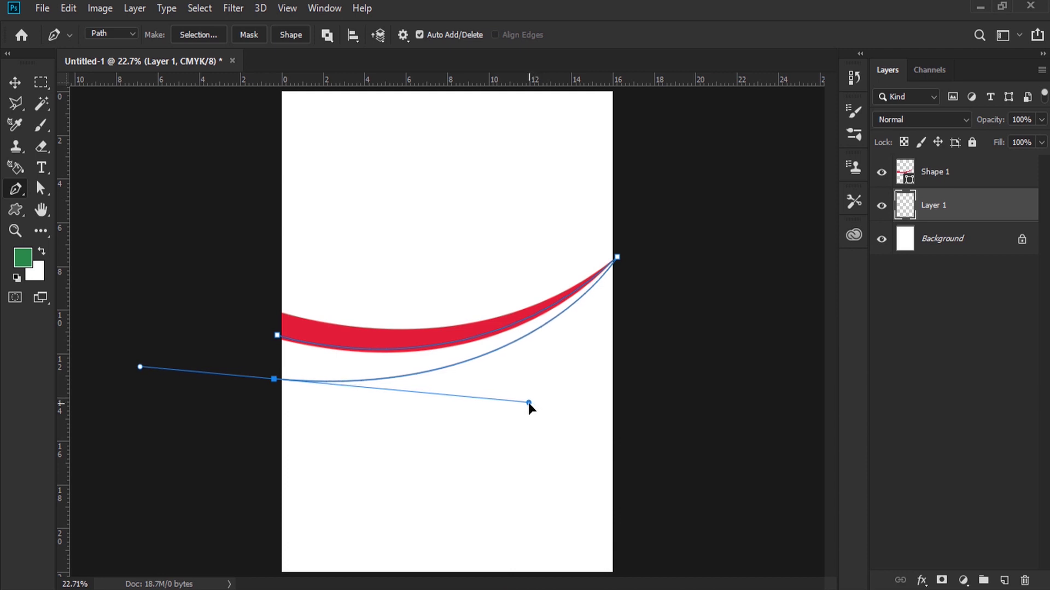
drag(533, 402, 524, 405)
click(277, 335)
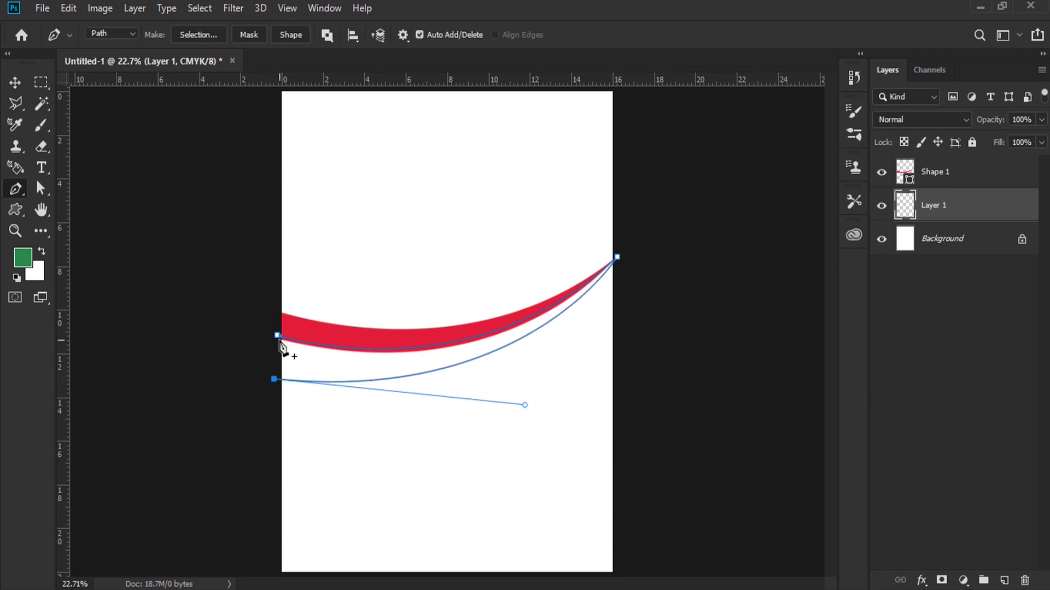
Step: Convert the path into Shape 2 filled pale pinkish grey d6cdce
click(291, 35)
double_click(899, 206)
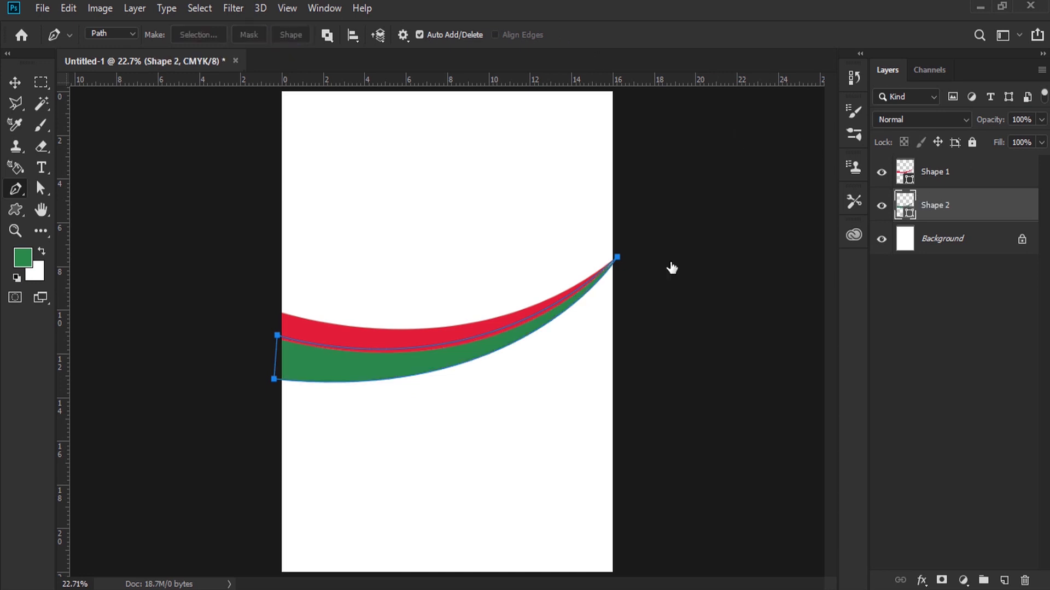
click(352, 335)
drag(655, 333, 605, 324)
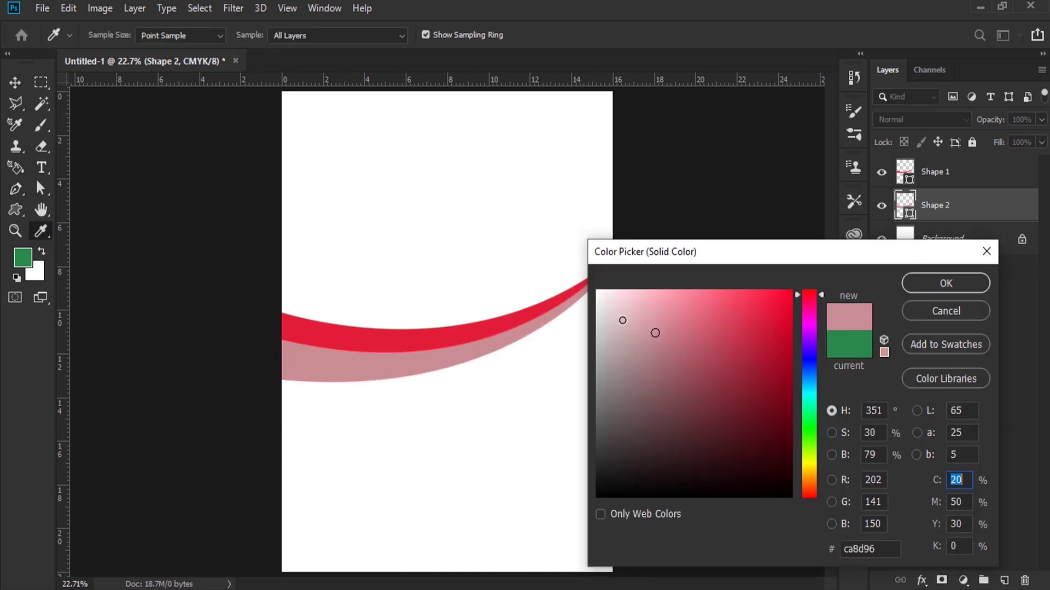
click(929, 283)
key(p)
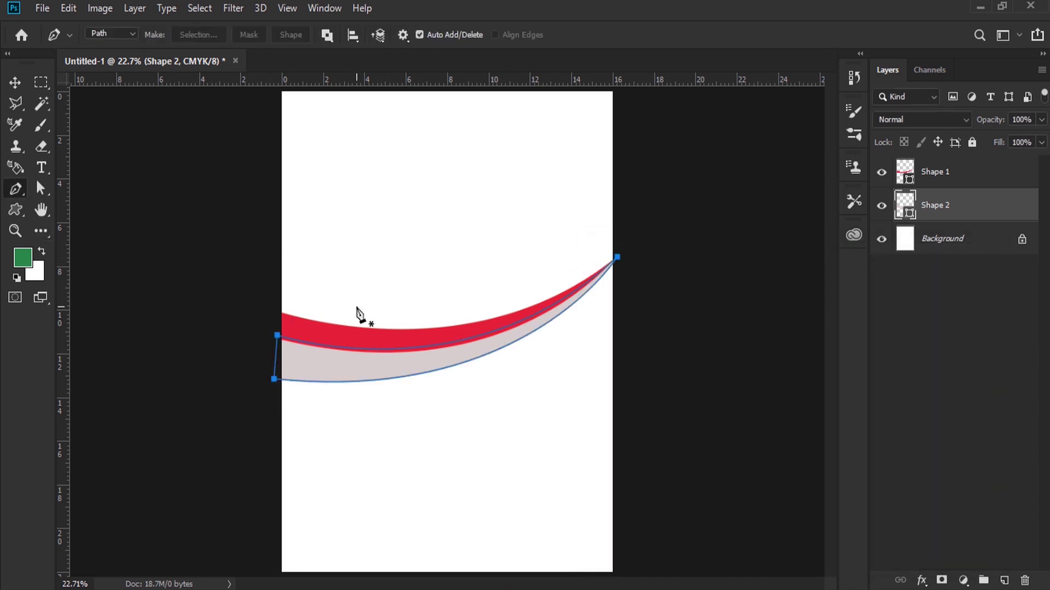
click(952, 241)
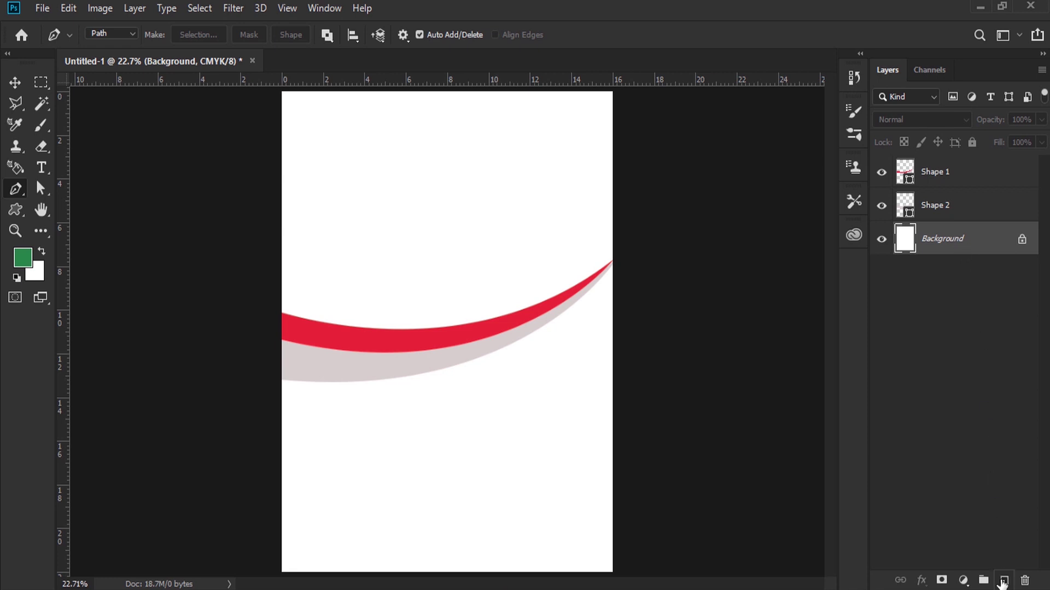
Step: On a new layer, draw a rectangle spanning the curved bands across the middle of the page
click(1003, 581)
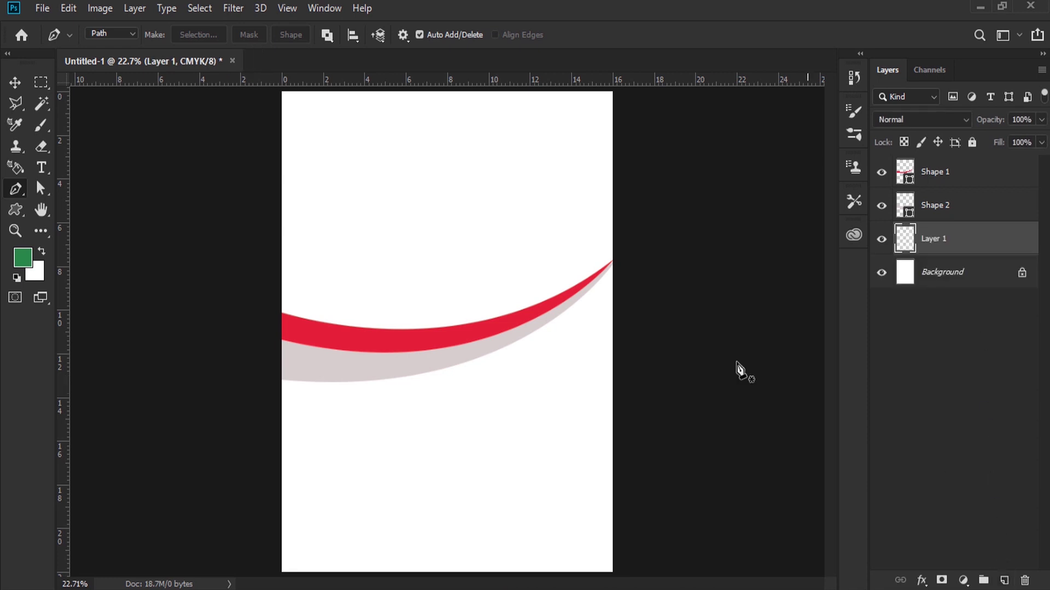
right_click(17, 215)
click(82, 206)
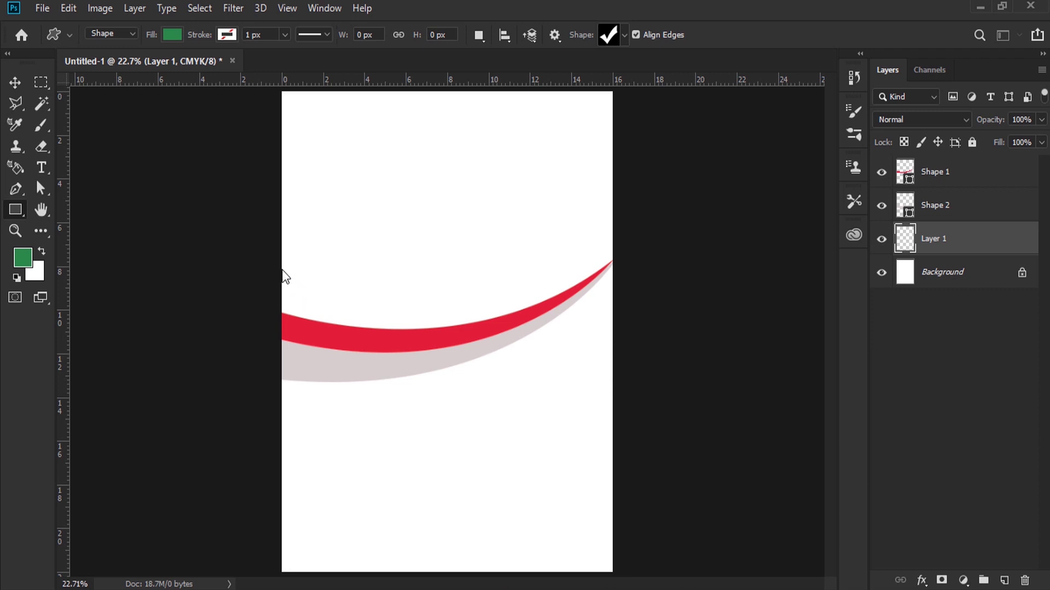
mouse_move(620, 263)
mouse_down()
mouse_move(373, 374)
mouse_move(244, 458)
mouse_up()
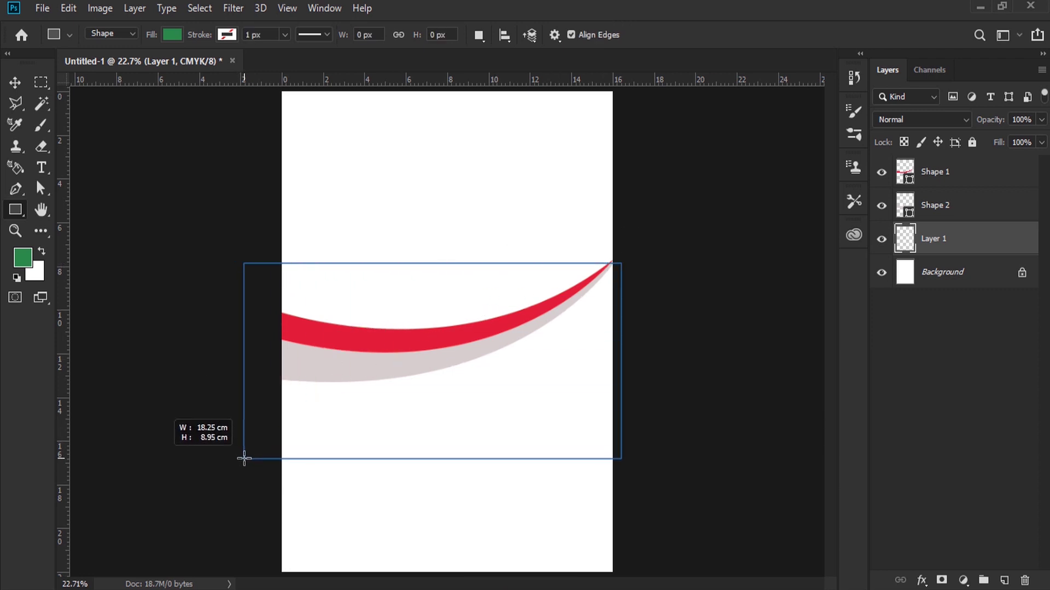
drag(244, 459, 244, 458)
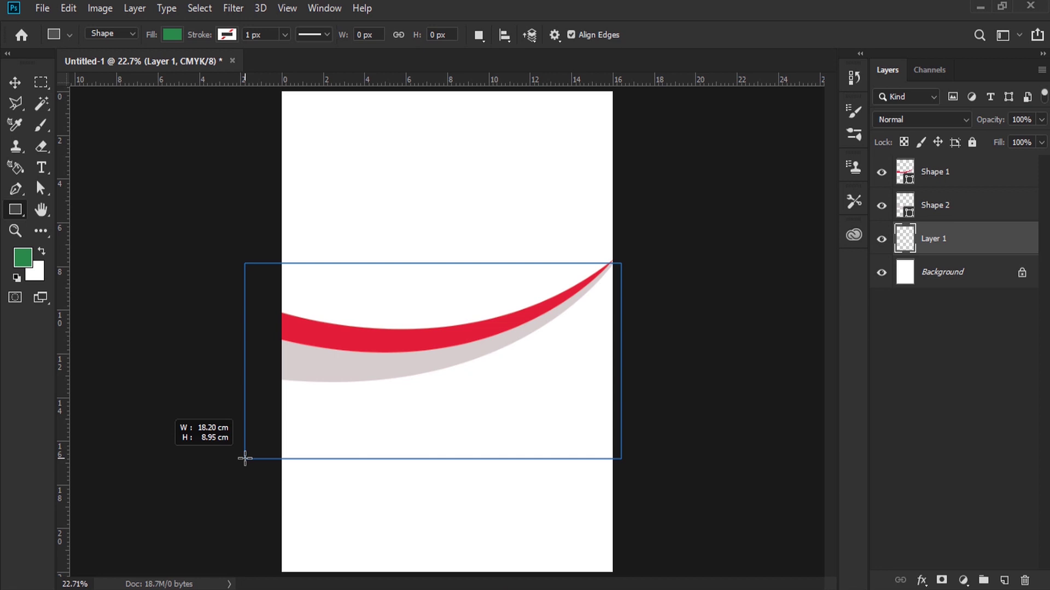
drag(245, 458, 245, 461)
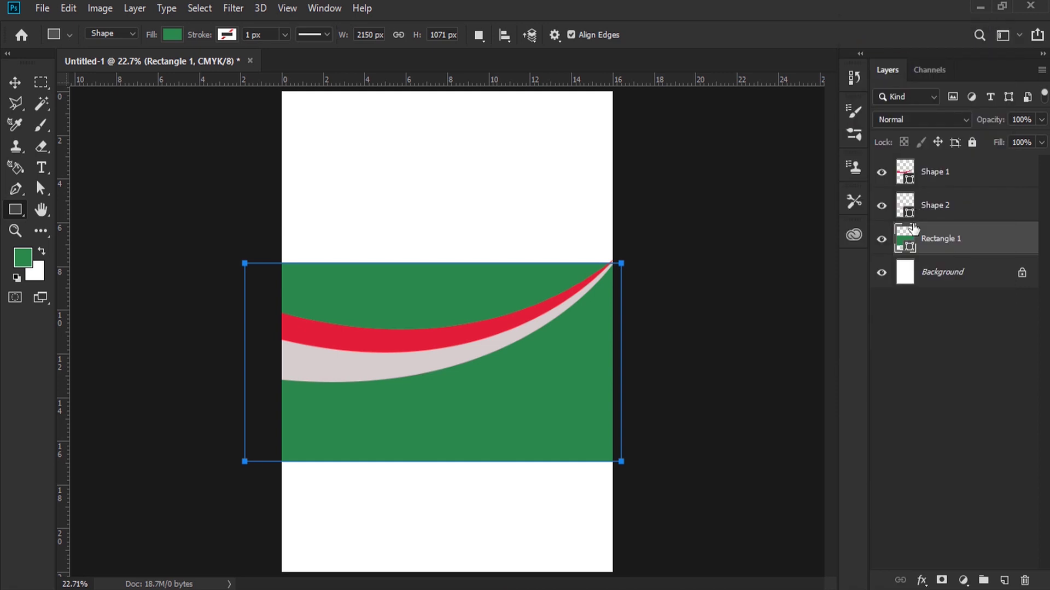
Step: Fill the rectangle navy blue 16317e and add a layer mask
double_click(905, 245)
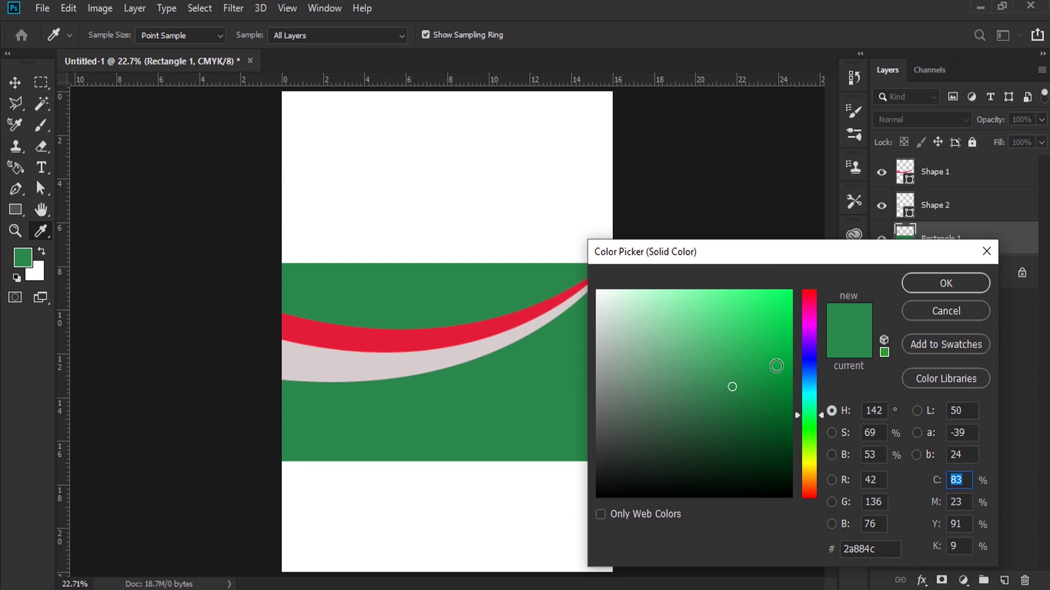
click(813, 368)
click(758, 395)
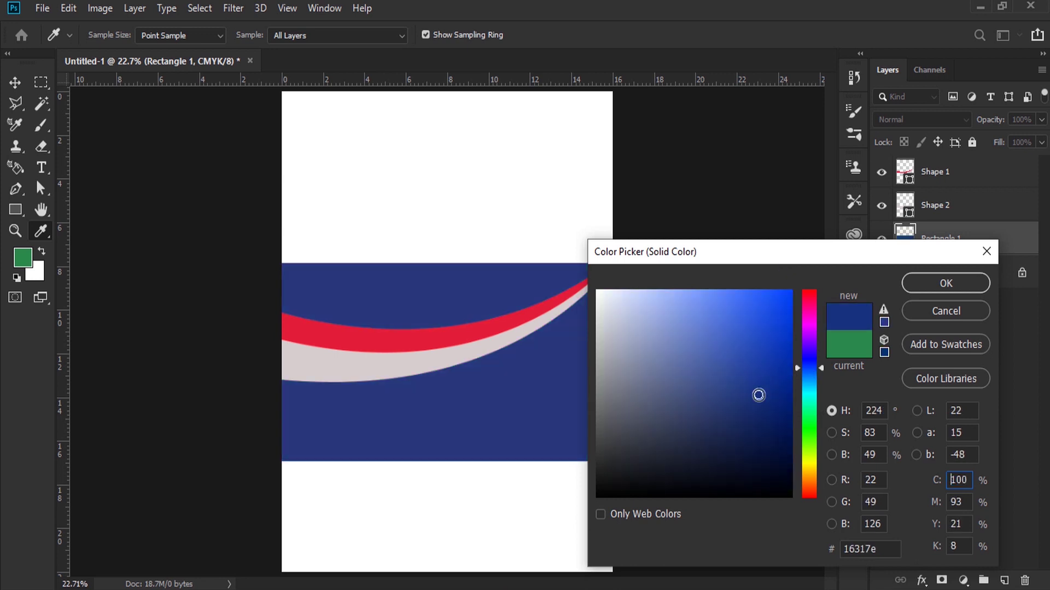
click(766, 398)
click(929, 283)
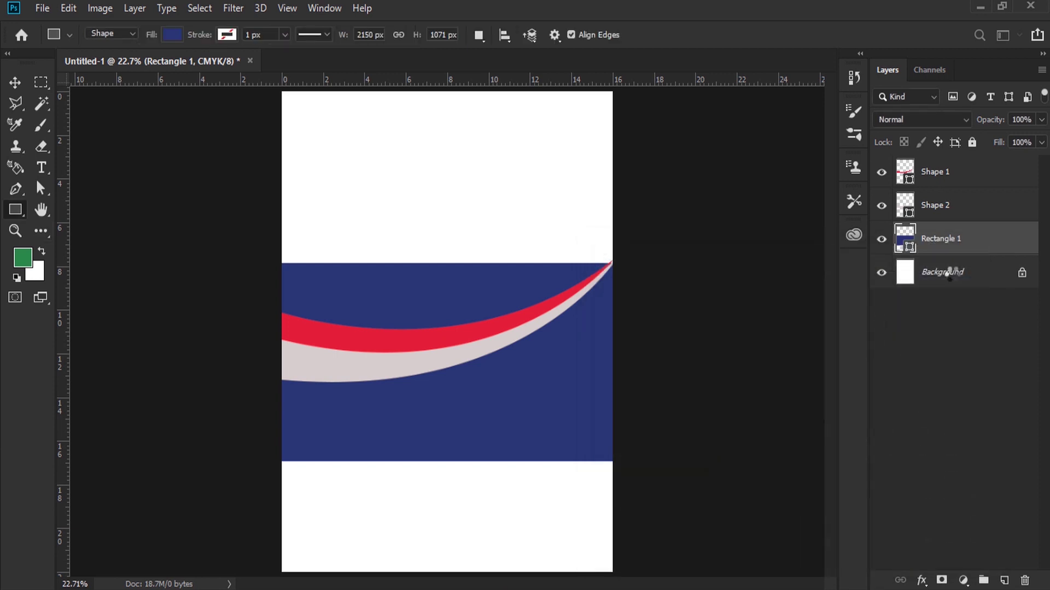
click(952, 578)
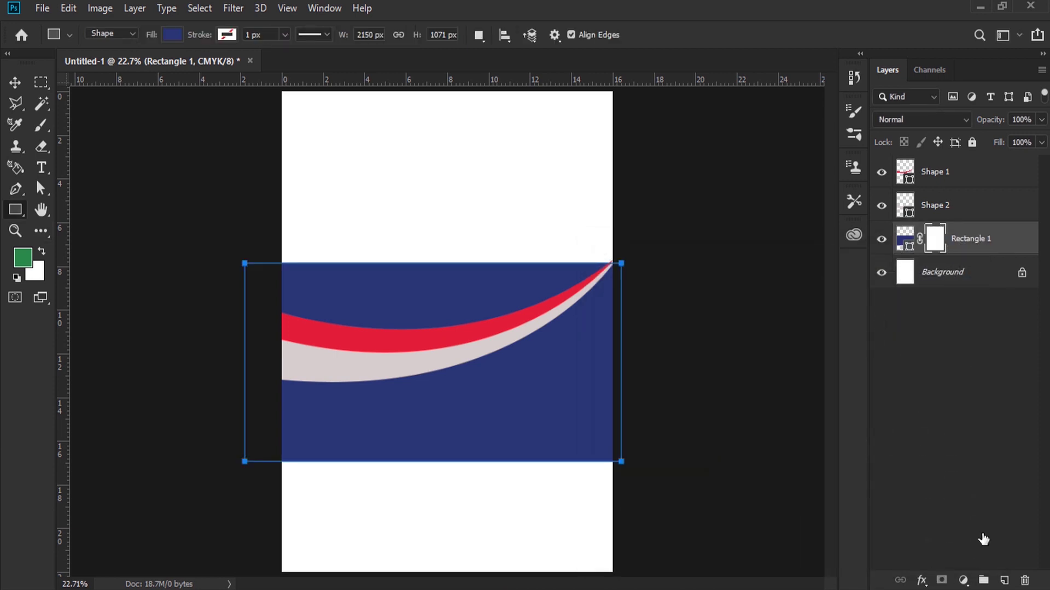
Step: Choose a hard round brush and paint a test stroke
click(43, 130)
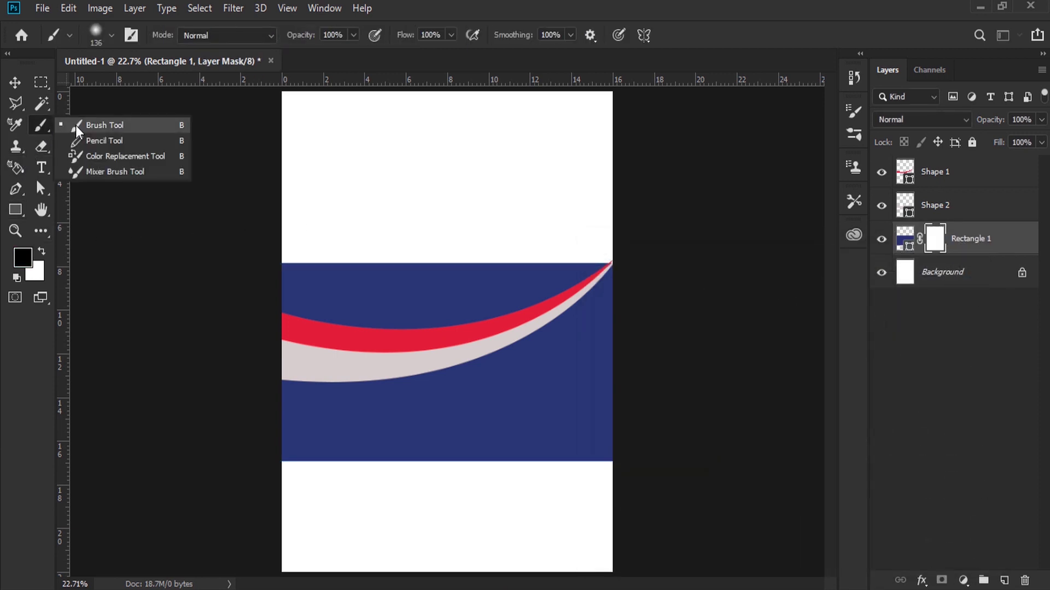
right_click(421, 286)
click(540, 401)
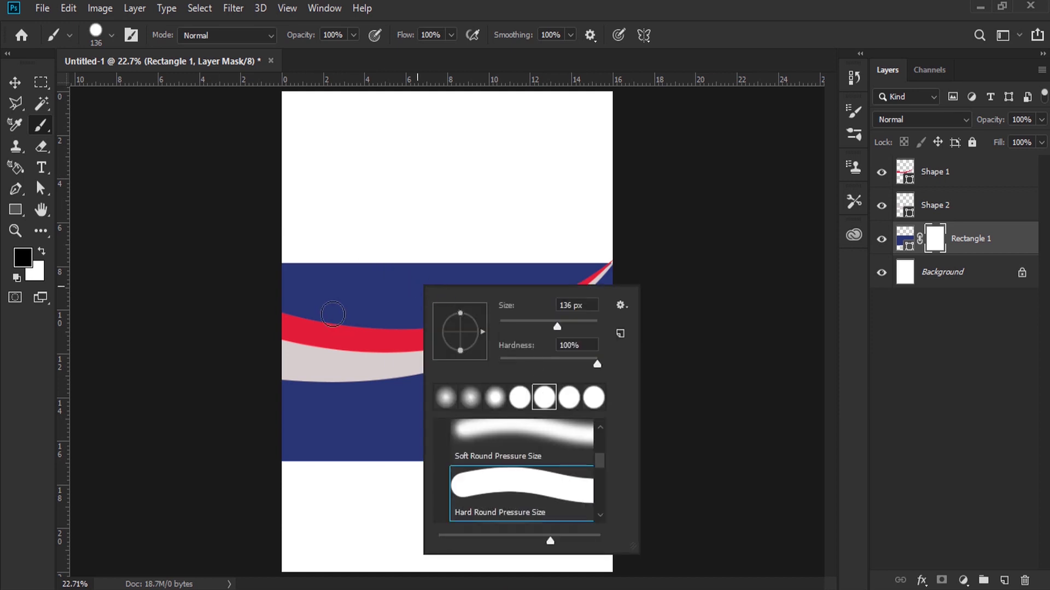
click(297, 281)
drag(297, 282, 399, 286)
right_click(404, 285)
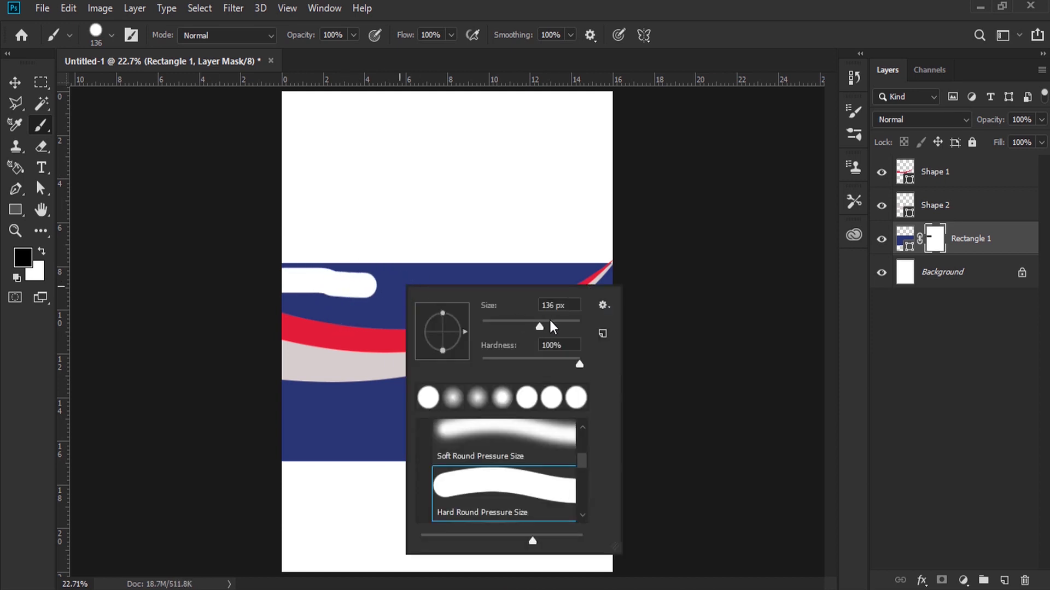
Step: Polygonal-lasso the area above the red band's top curve
click(15, 102)
click(266, 338)
click(399, 344)
click(506, 330)
click(537, 310)
click(584, 285)
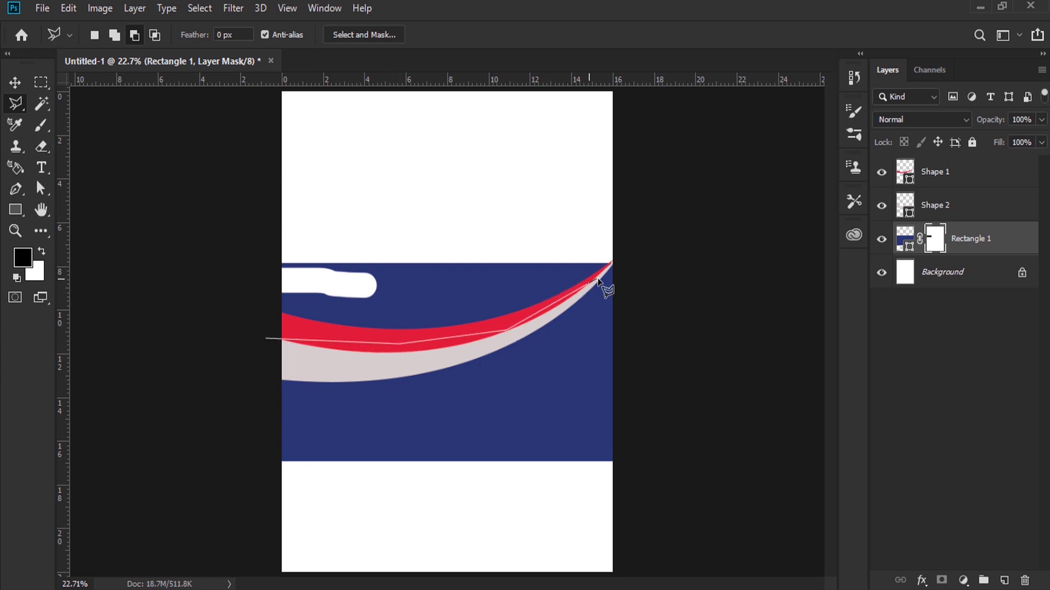
click(611, 263)
click(511, 234)
click(231, 206)
key(Return)
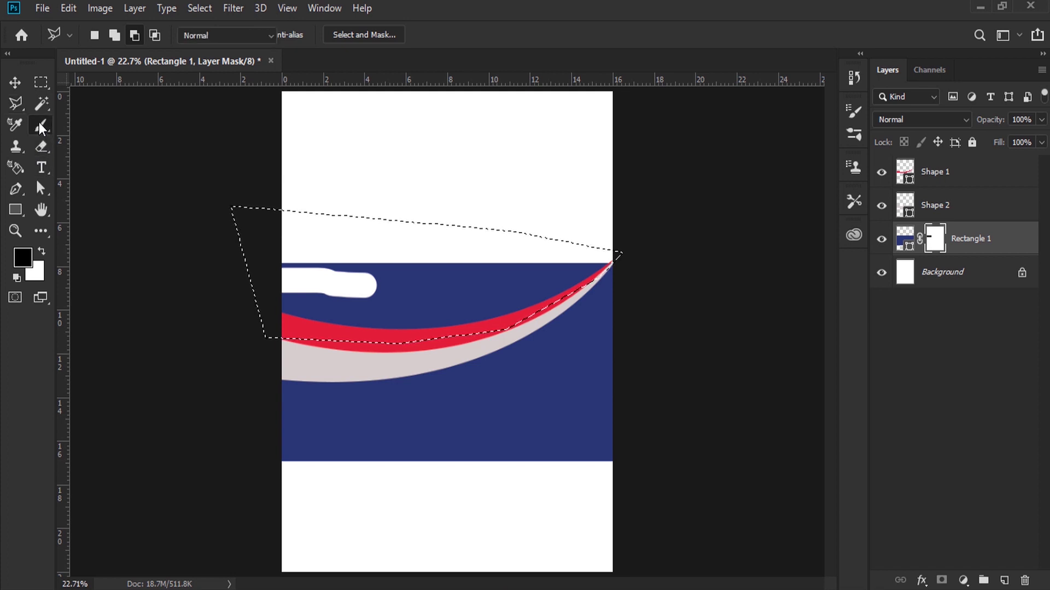
Step: Paint the selection black on the mask with a 464 px brush, then deselect
click(41, 125)
right_click(391, 263)
drag(538, 304, 564, 305)
key(Return)
click(591, 265)
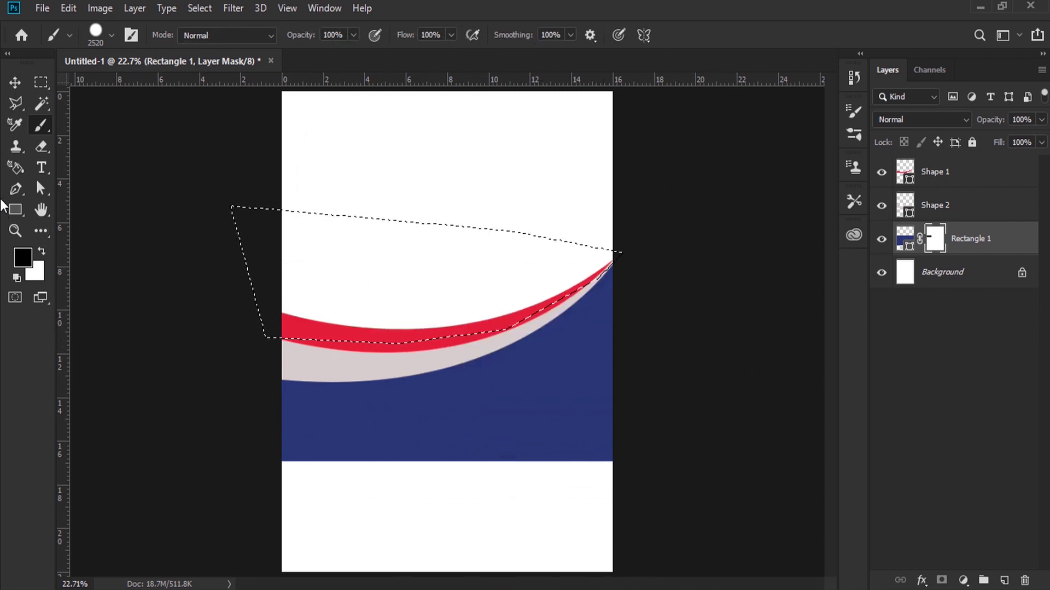
click(199, 8)
click(216, 43)
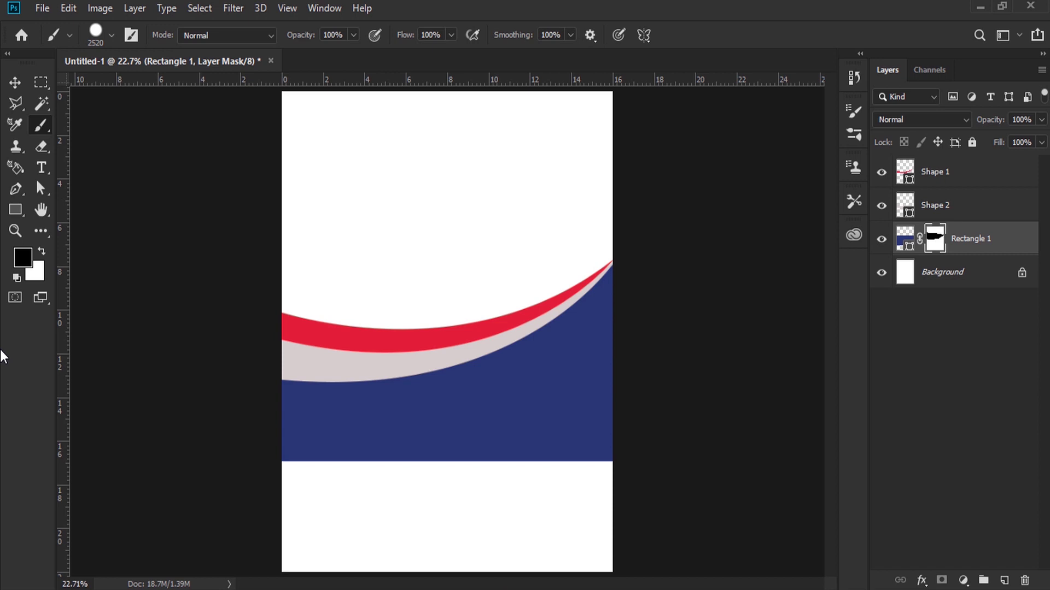
click(15, 211)
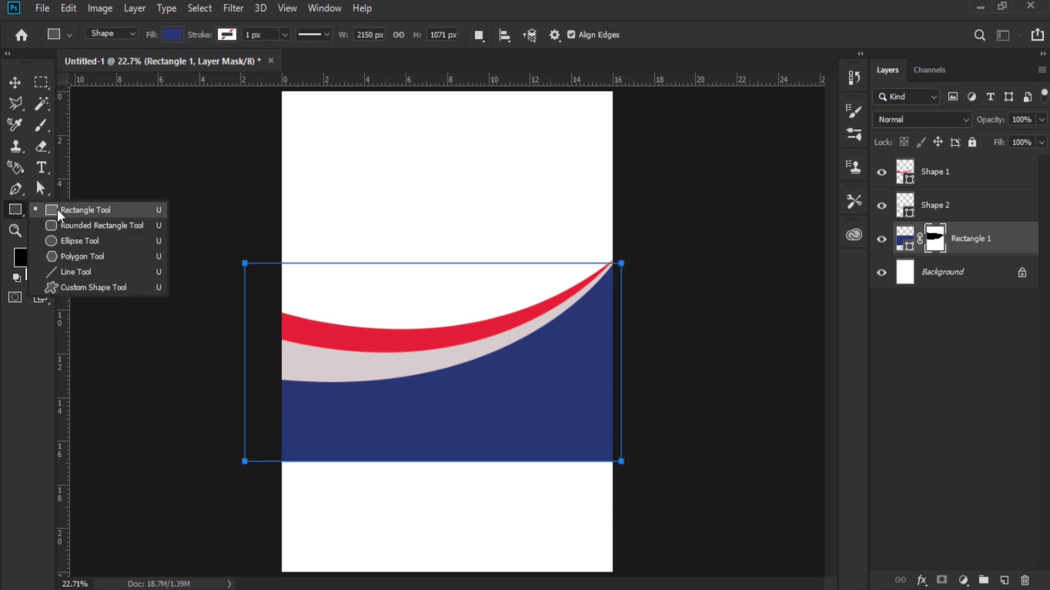
Step: On a new layer, pick the stamp-edged rectangle in the Custom Shape tool
click(85, 210)
click(1004, 578)
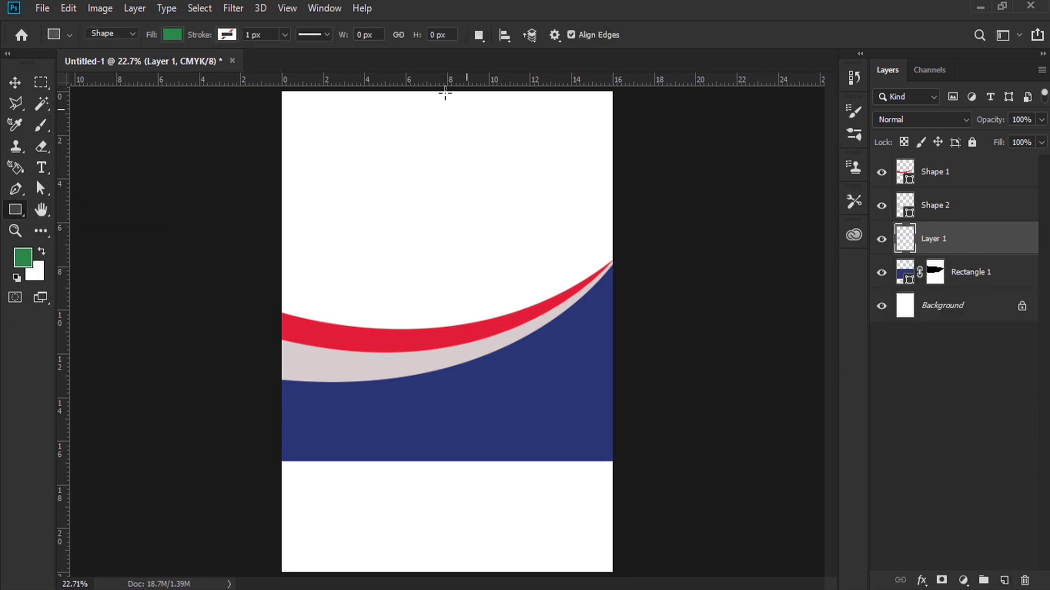
click(15, 209)
click(55, 212)
right_click(15, 216)
click(82, 288)
click(624, 35)
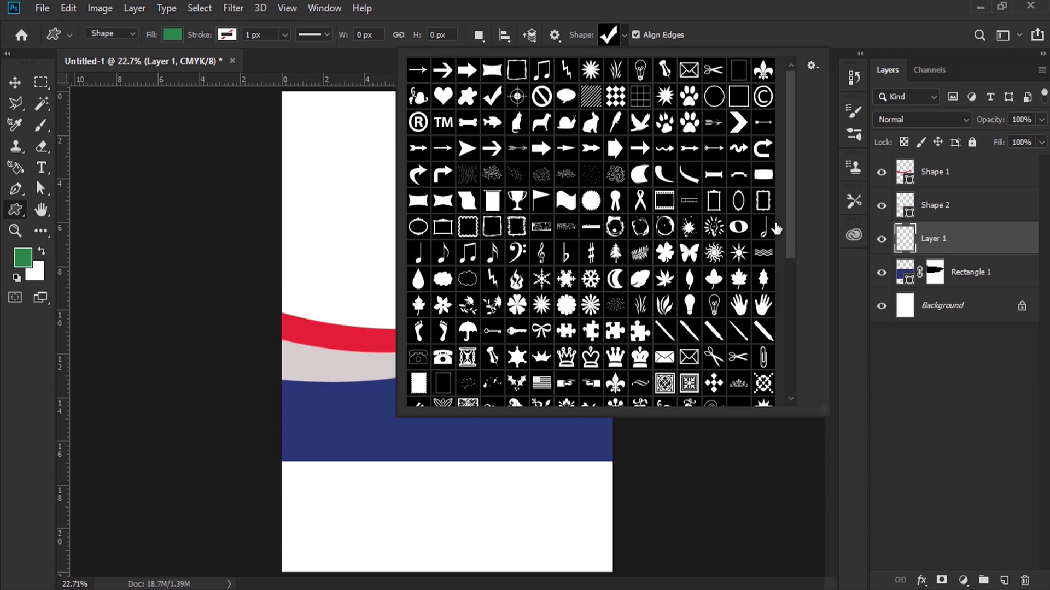
drag(791, 221, 797, 375)
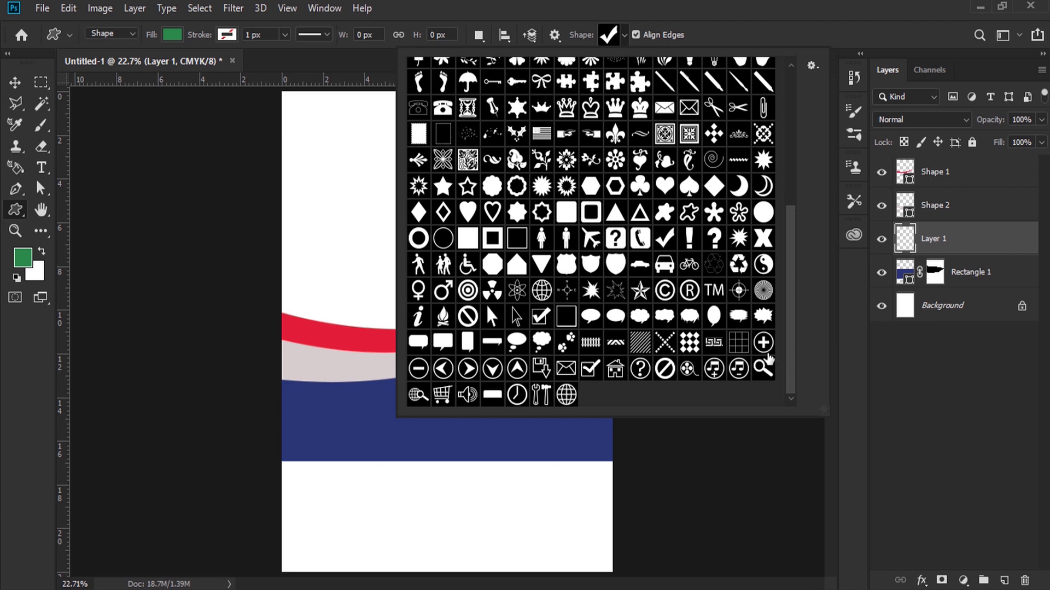
click(419, 133)
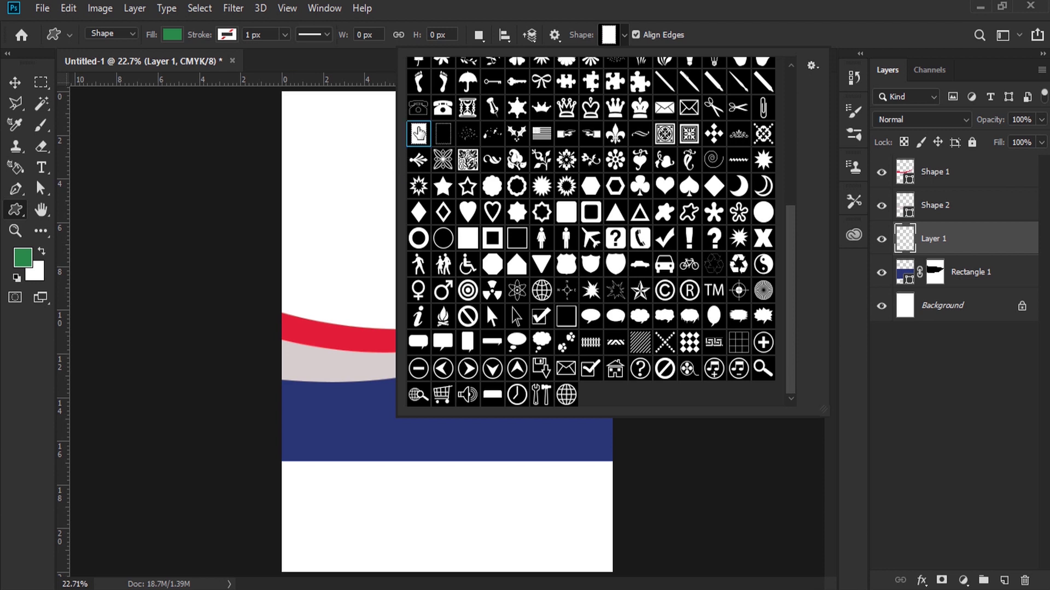
click(484, 7)
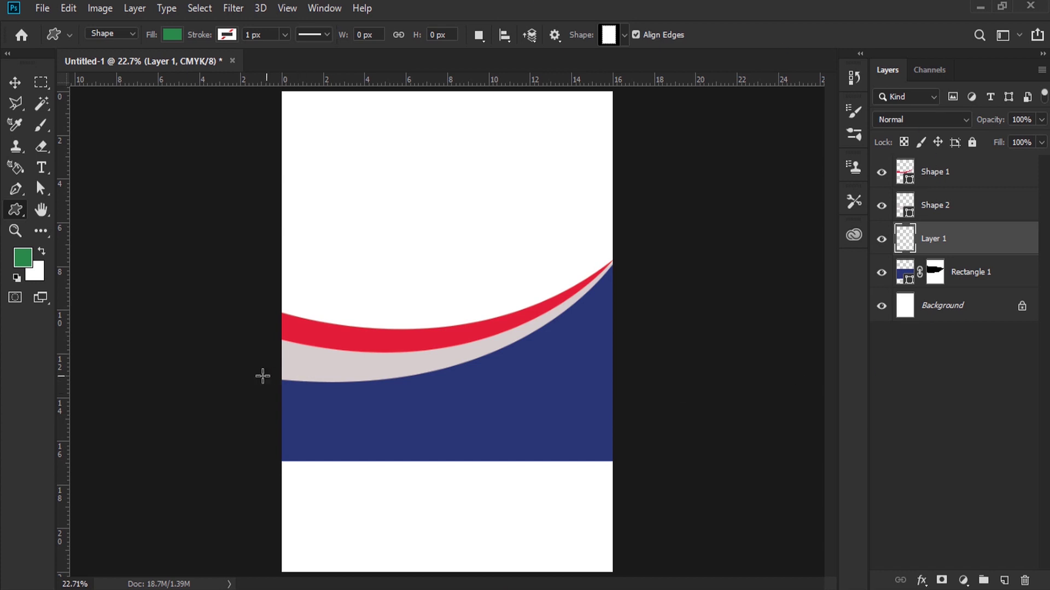
Step: Draw the green stamp shape at the page's lower left and start Free Transform Path
drag(297, 411, 370, 468)
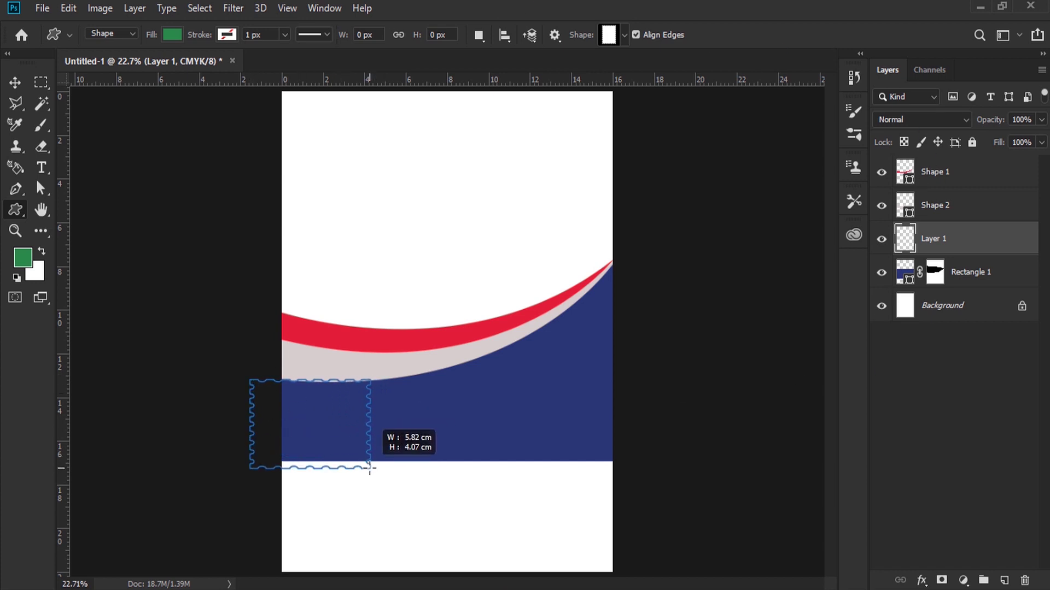
drag(369, 468, 373, 468)
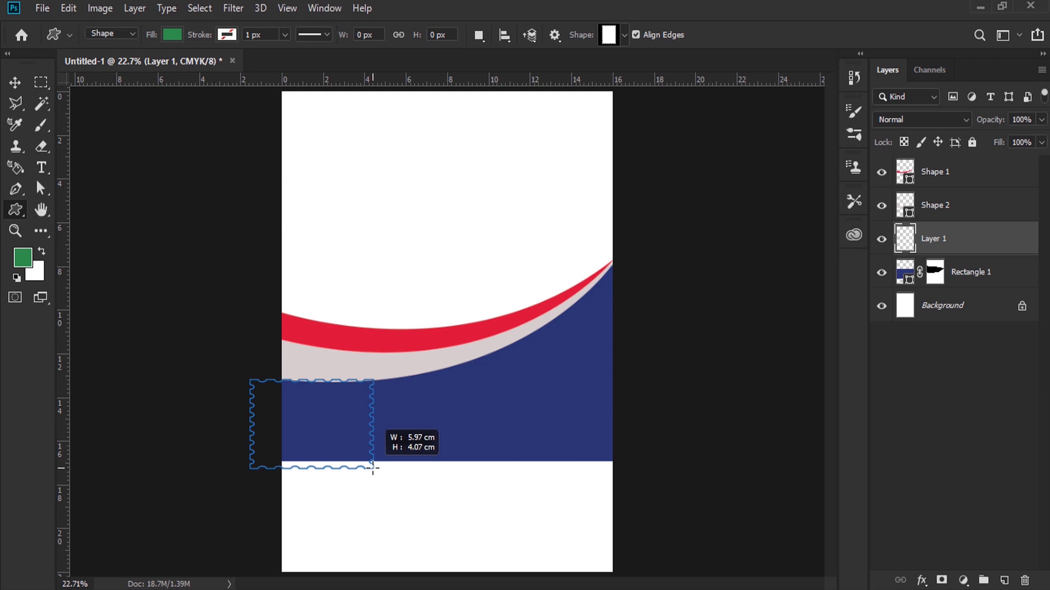
drag(373, 468, 374, 472)
key(shift)
drag(374, 471, 385, 498)
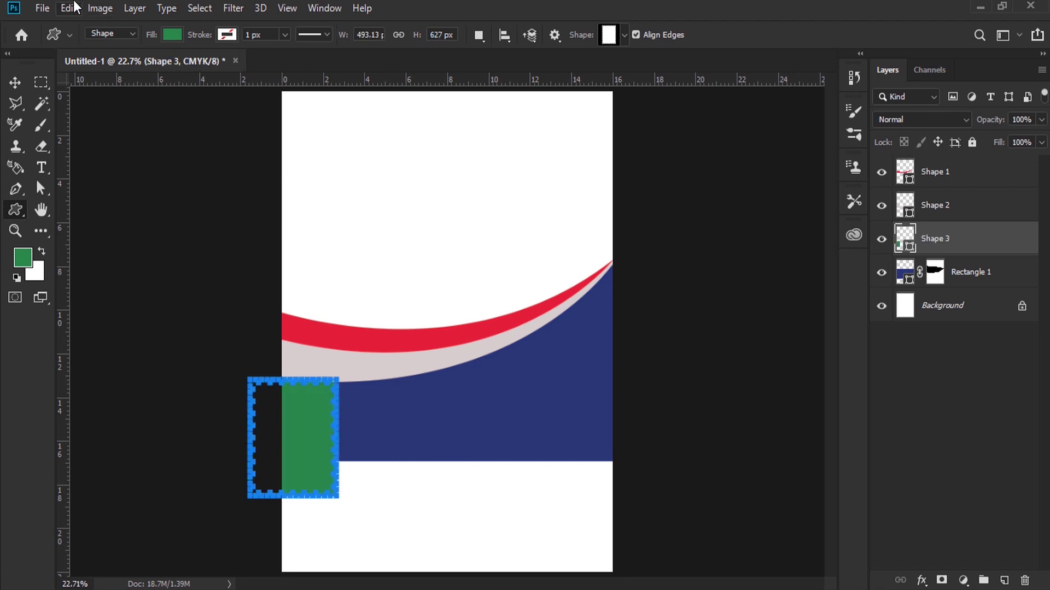
click(69, 8)
click(250, 363)
Step: Rotate the stamp shape 90°, shrink it and position it along the navy band's edge
drag(370, 387, 246, 356)
drag(284, 431, 337, 480)
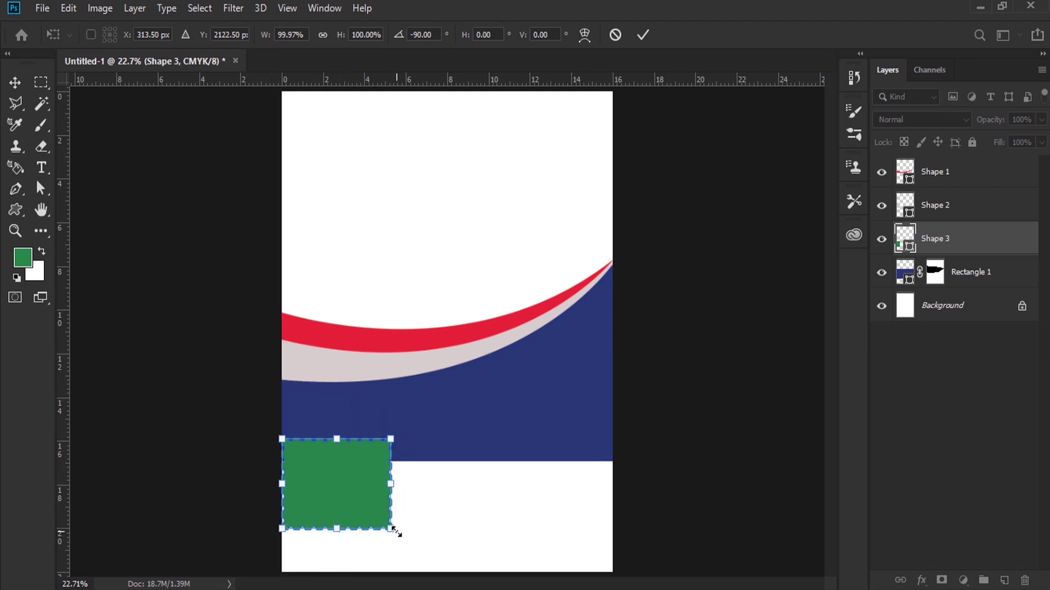
drag(391, 529, 339, 491)
key(Return)
key(z)
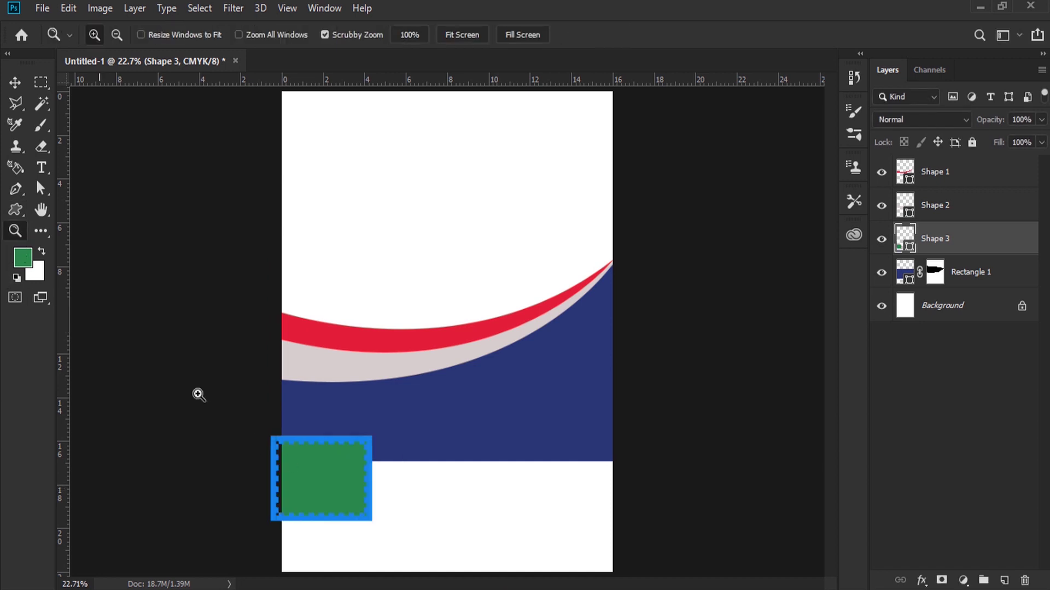
click(339, 496)
drag(335, 487, 308, 439)
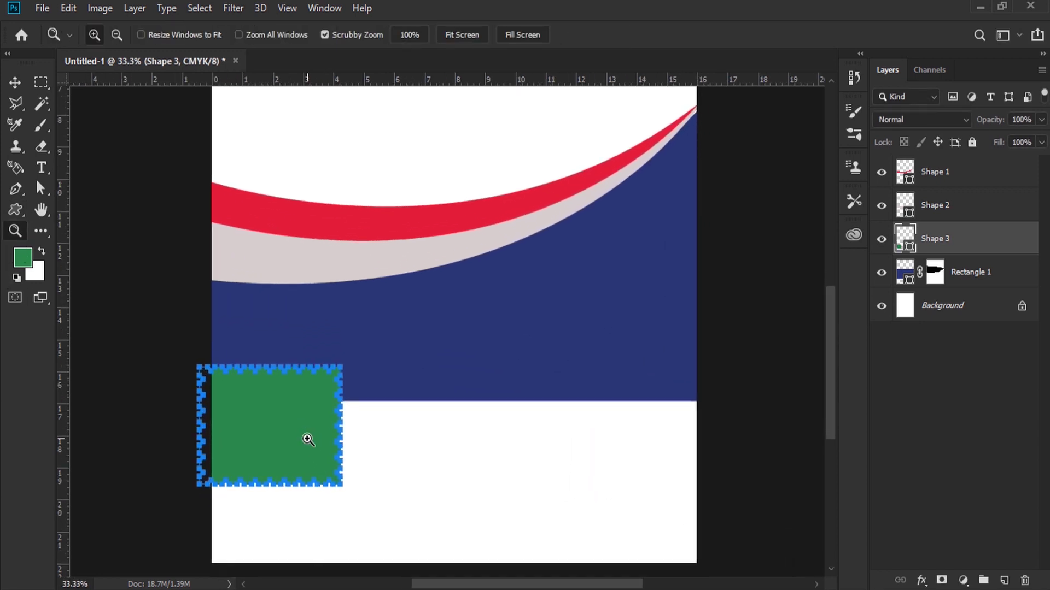
Step: Change the stamp shape's fill to red sampled from the curved band
double_click(905, 239)
click(415, 214)
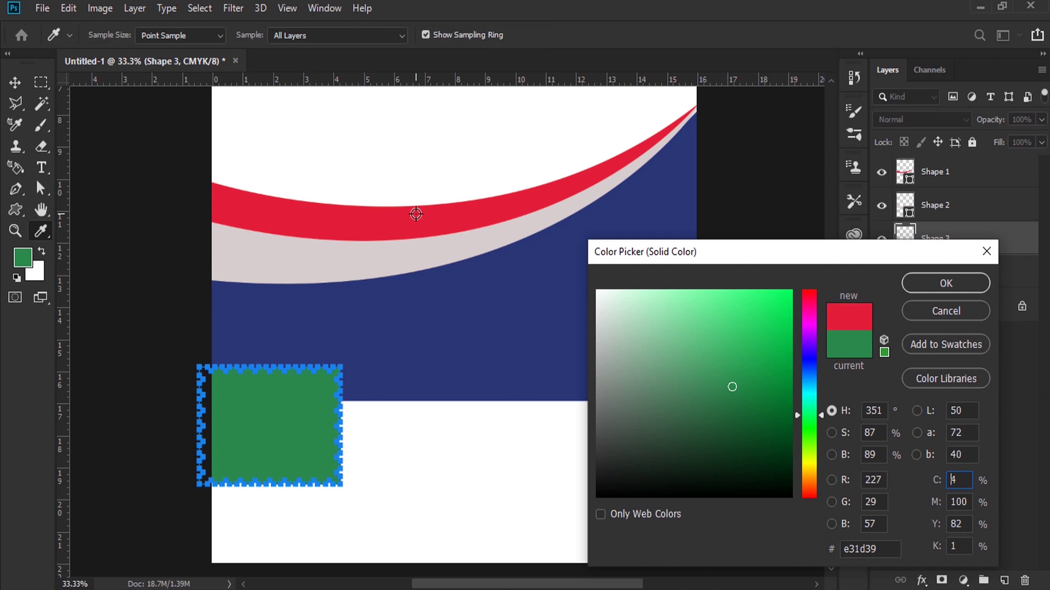
click(946, 284)
click(932, 213)
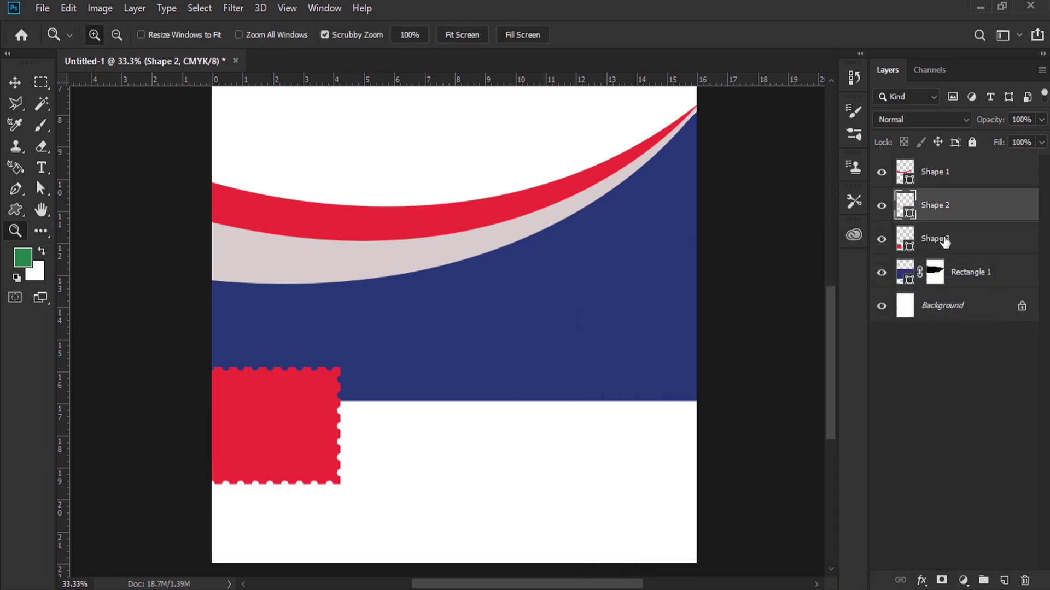
click(945, 240)
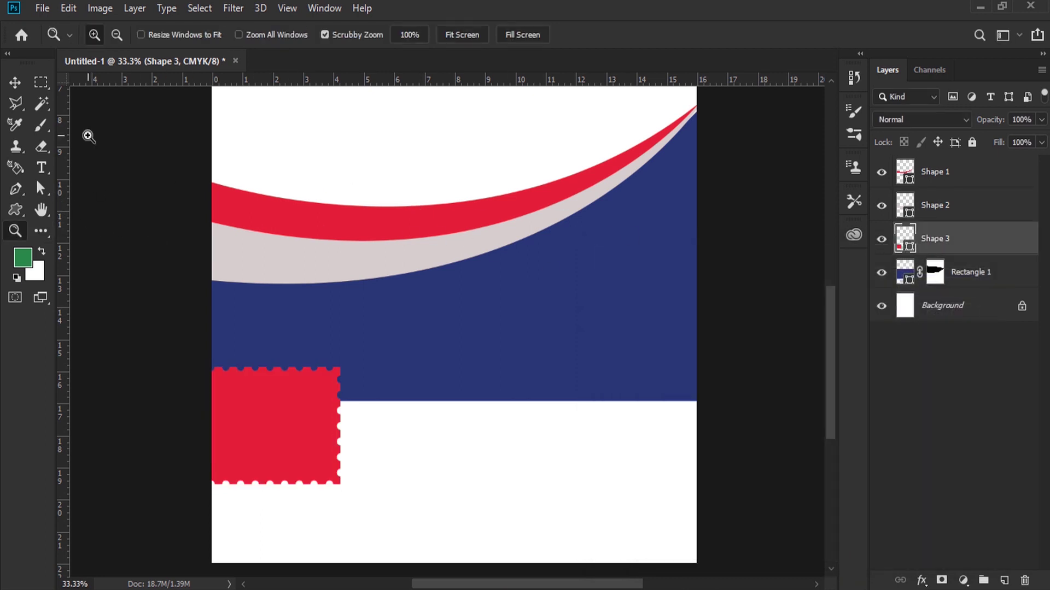
Step: Duplicate the red stamp shapes side by side until they span the page width
click(14, 85)
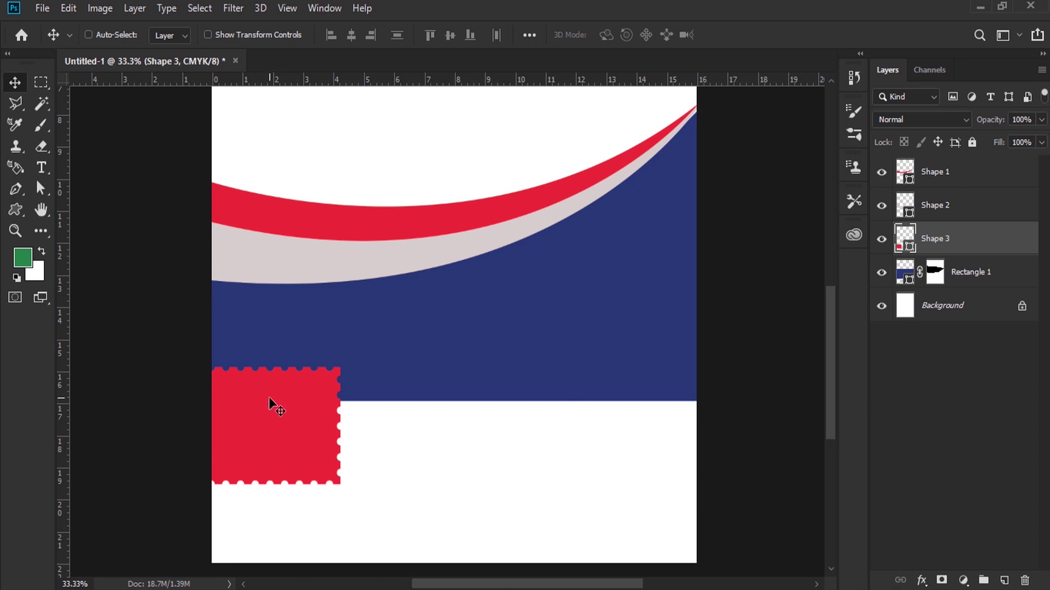
drag(983, 243, 1005, 580)
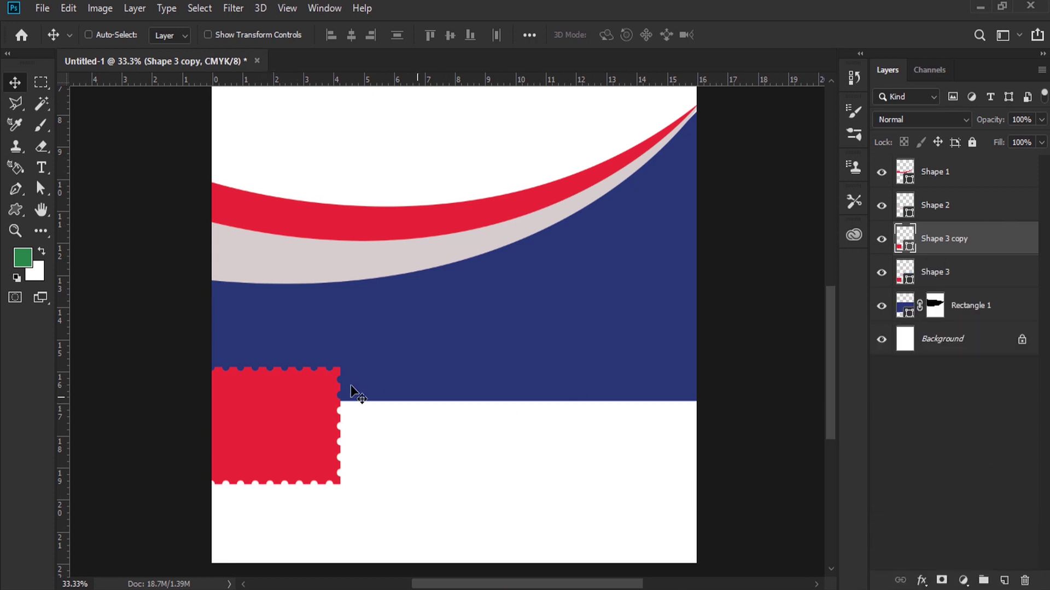
drag(305, 390, 435, 396)
key(shift+Left)
key(shift+Left)
key(shift+Left)
key(shift+Left)
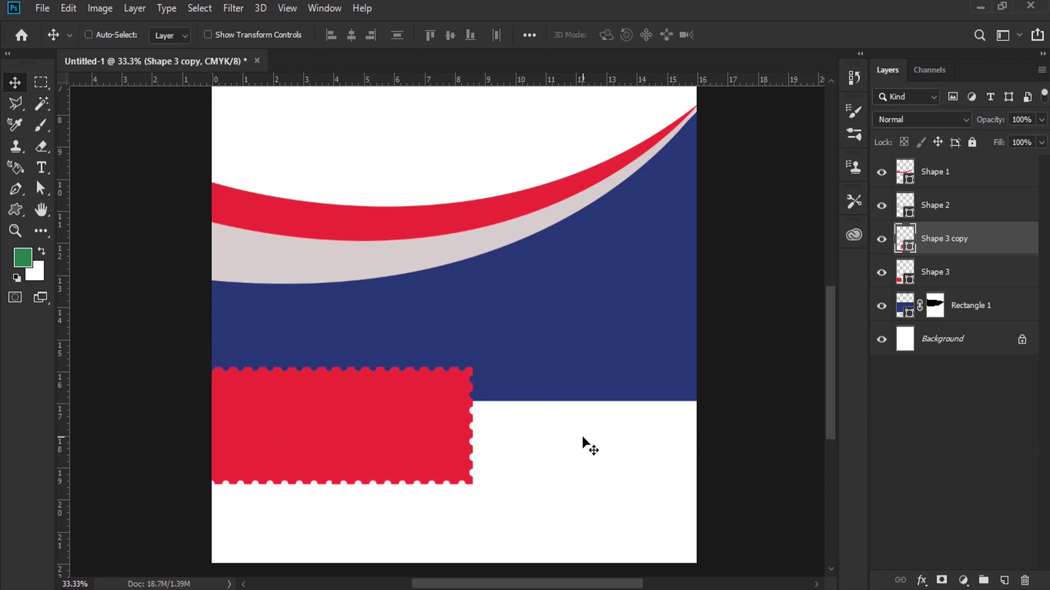
shift+click(937, 270)
mouse_move(298, 416)
mouse_down()
mouse_move(589, 386)
mouse_move(557, 392)
mouse_up()
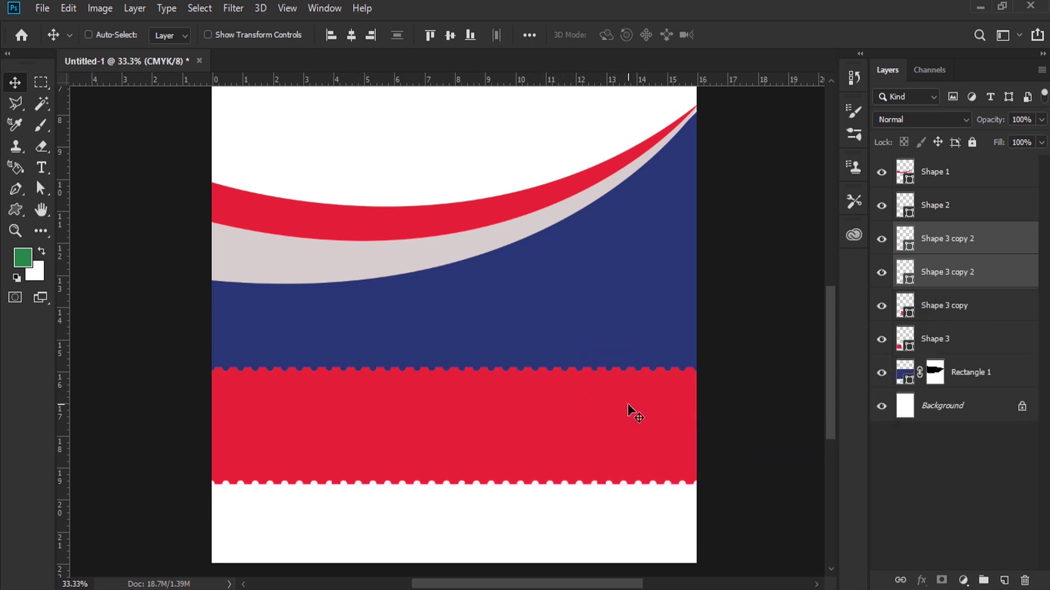
click(17, 208)
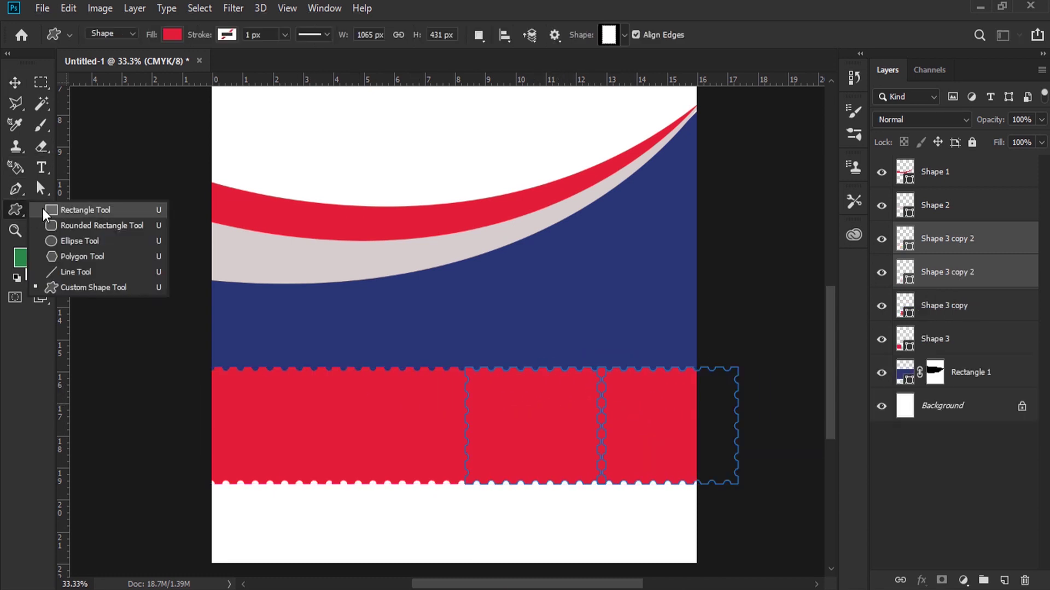
Step: Draw a thin vertical white bar across the red stamp strip
click(971, 244)
click(1004, 580)
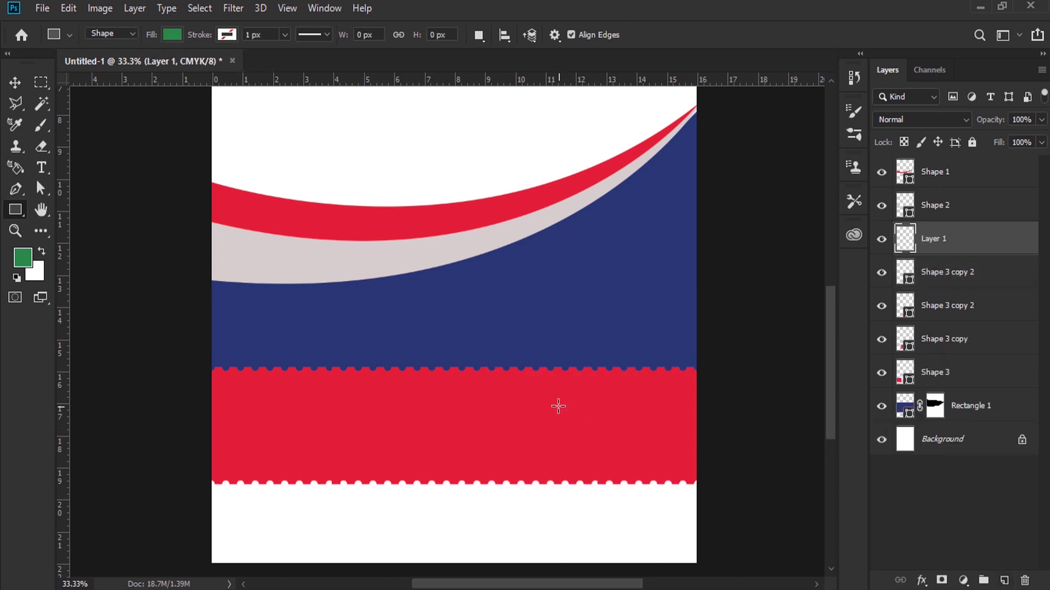
drag(539, 392, 540, 474)
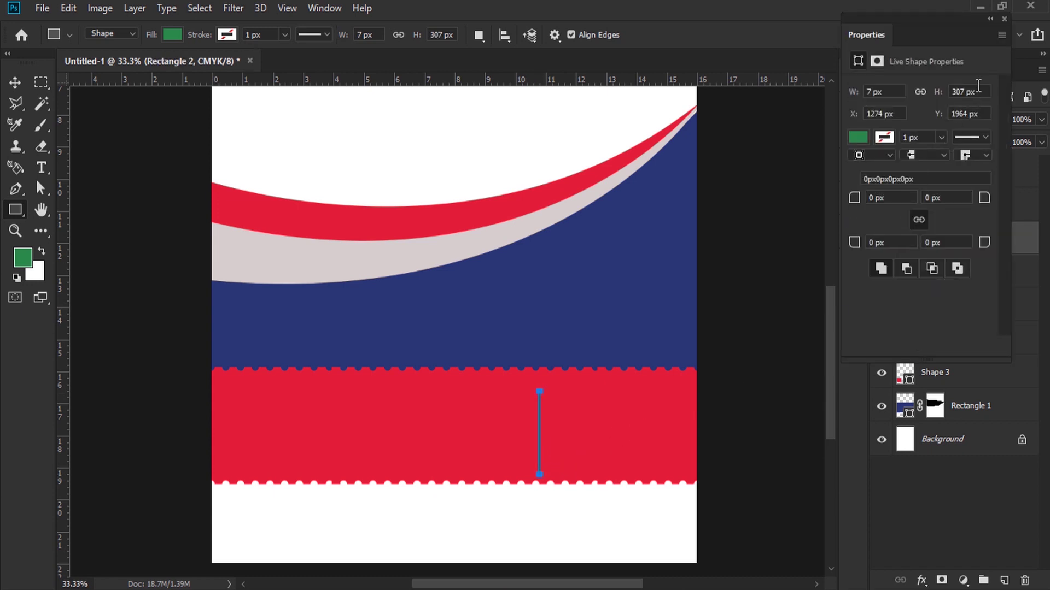
click(1003, 19)
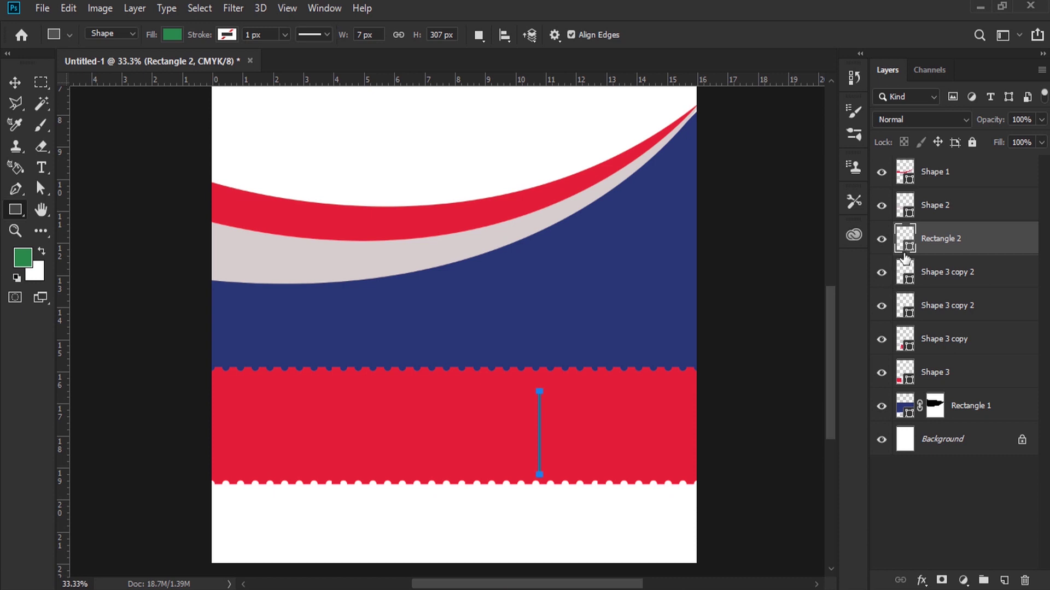
double_click(905, 242)
click(492, 157)
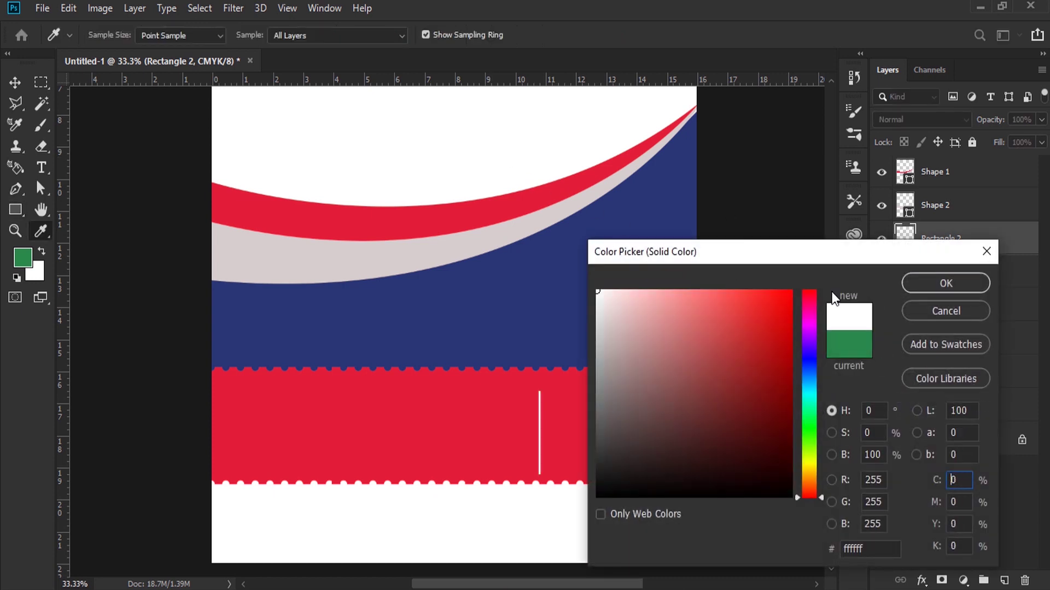
click(942, 290)
Step: Copy the white bar to the left and nudge both dividers into place
click(14, 82)
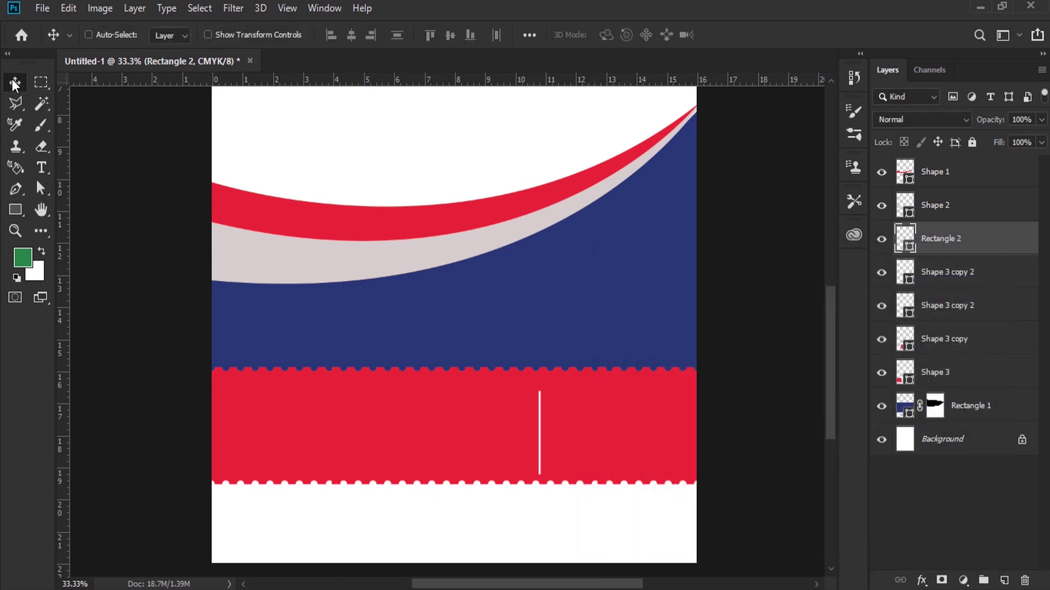
key(shift+Up)
key(shift+Up)
key(shift+Up)
key(shift+Left)
key(shift+Left)
drag(535, 418, 383, 419)
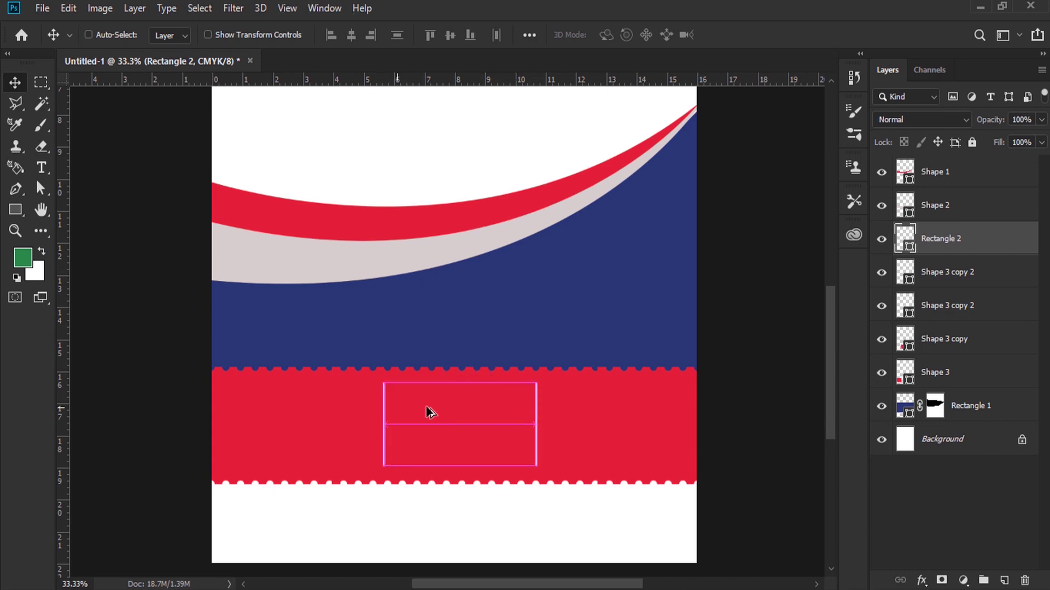
drag(383, 415, 429, 410)
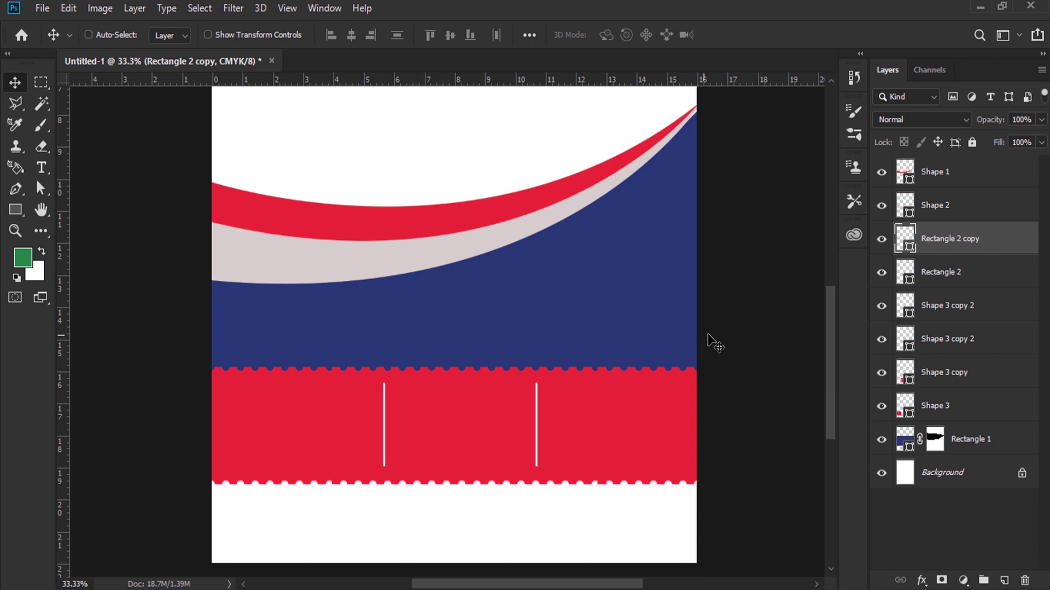
ctrl+click(947, 273)
key(Left)
key(Left)
key(Left)
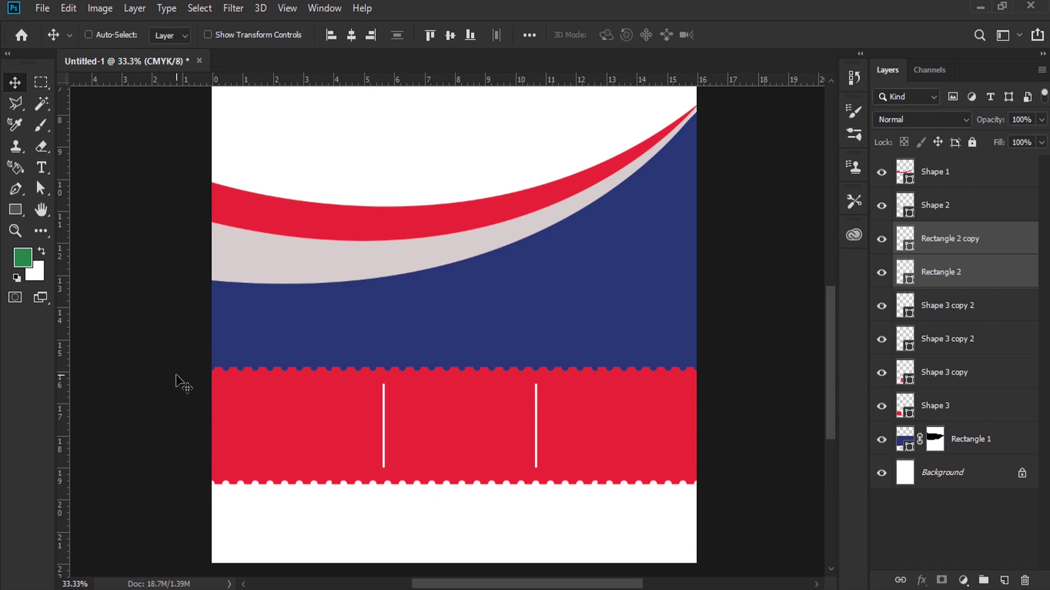
click(15, 230)
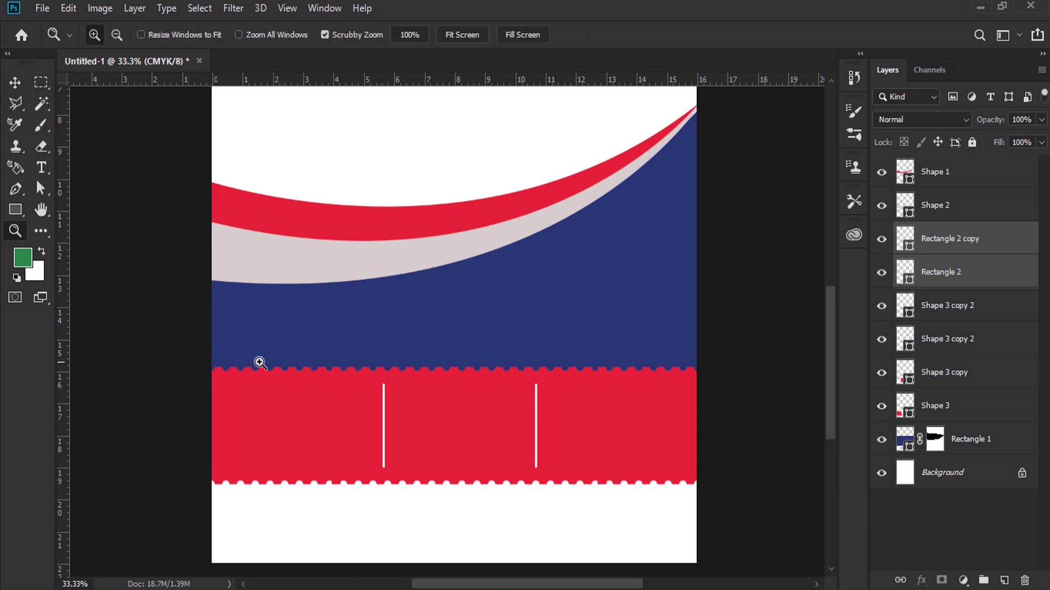
click(1022, 175)
Step: Draw a 129 px ellipse circle on the red band's top edge near its left end
click(1004, 581)
click(15, 209)
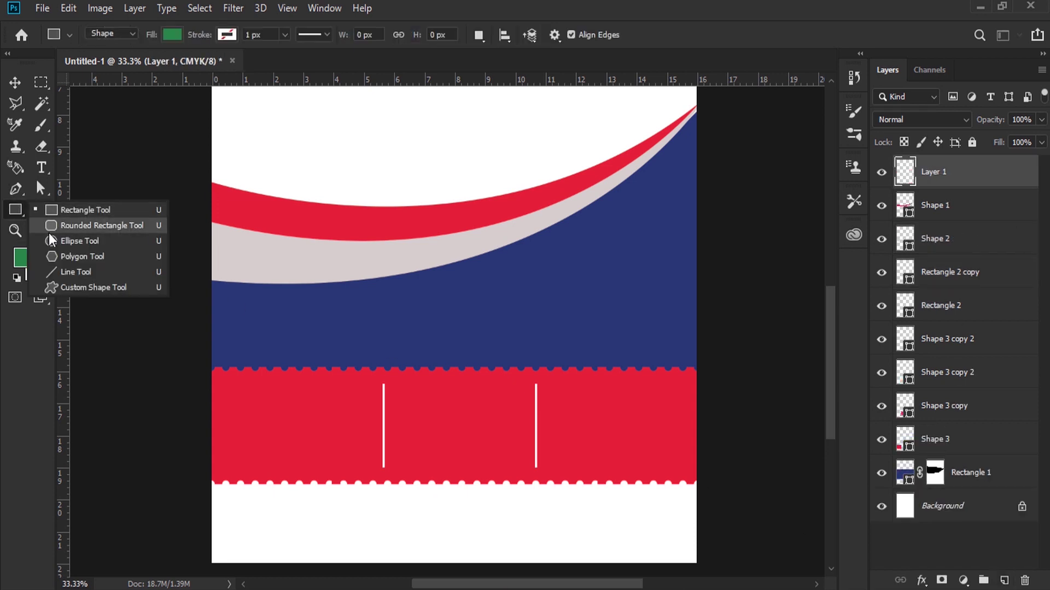
click(54, 240)
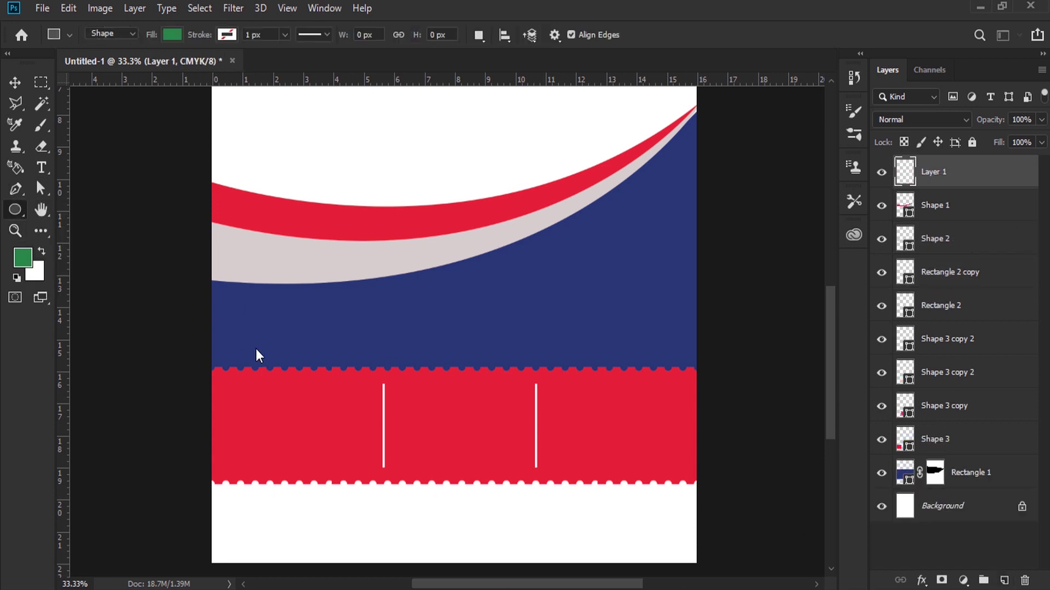
drag(277, 356, 320, 392)
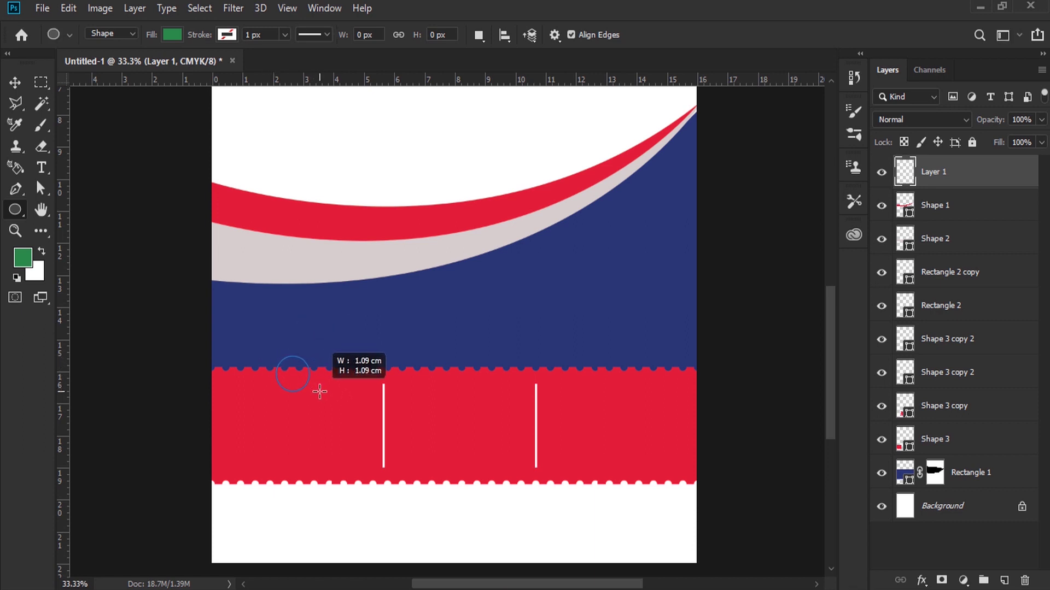
drag(319, 392, 320, 392)
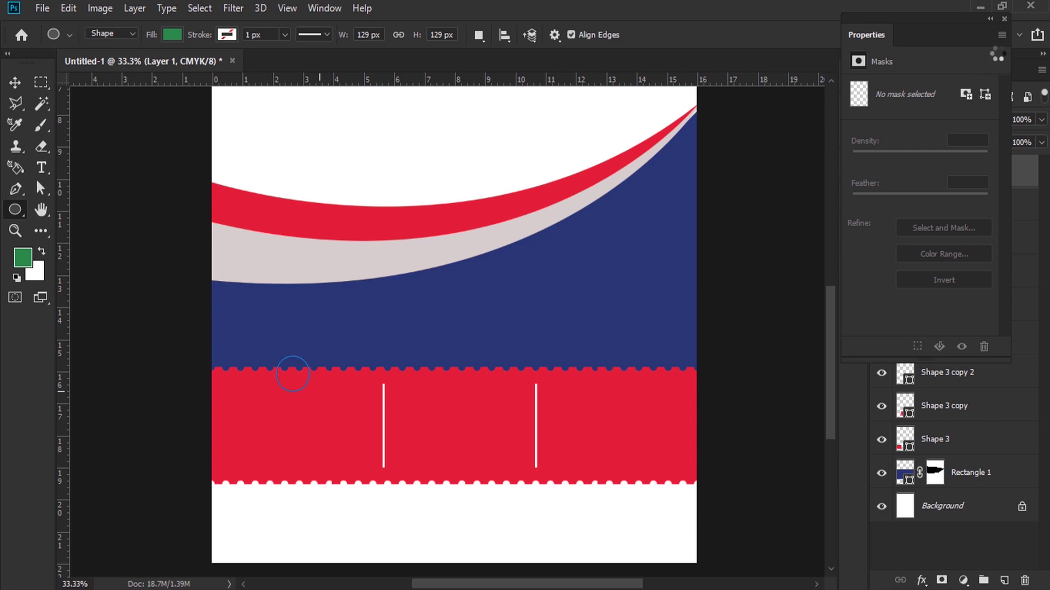
Step: Fill the circle white and nudge it upward
click(1005, 17)
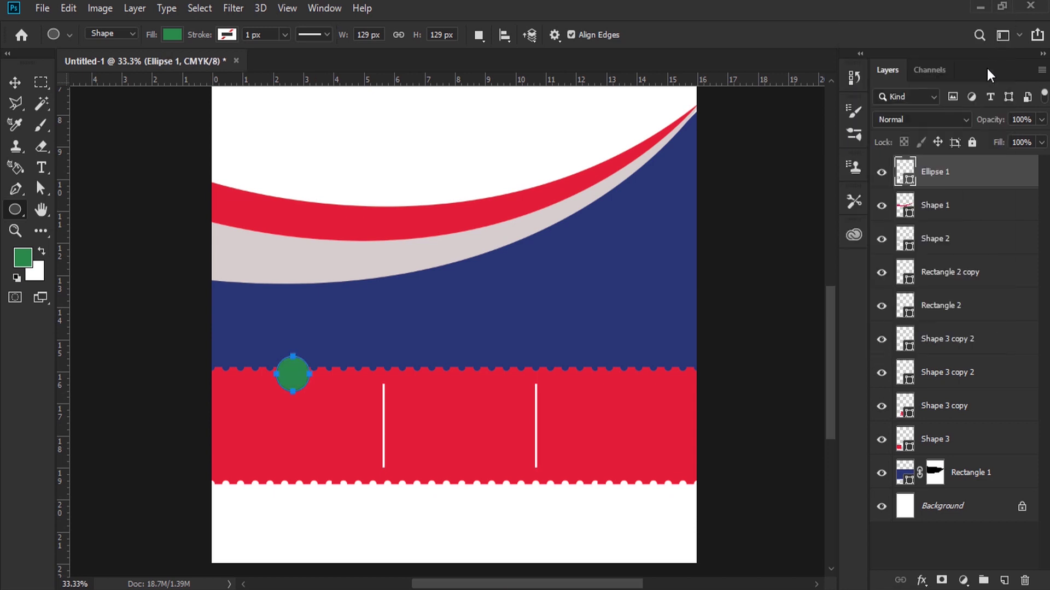
double_click(903, 175)
click(432, 162)
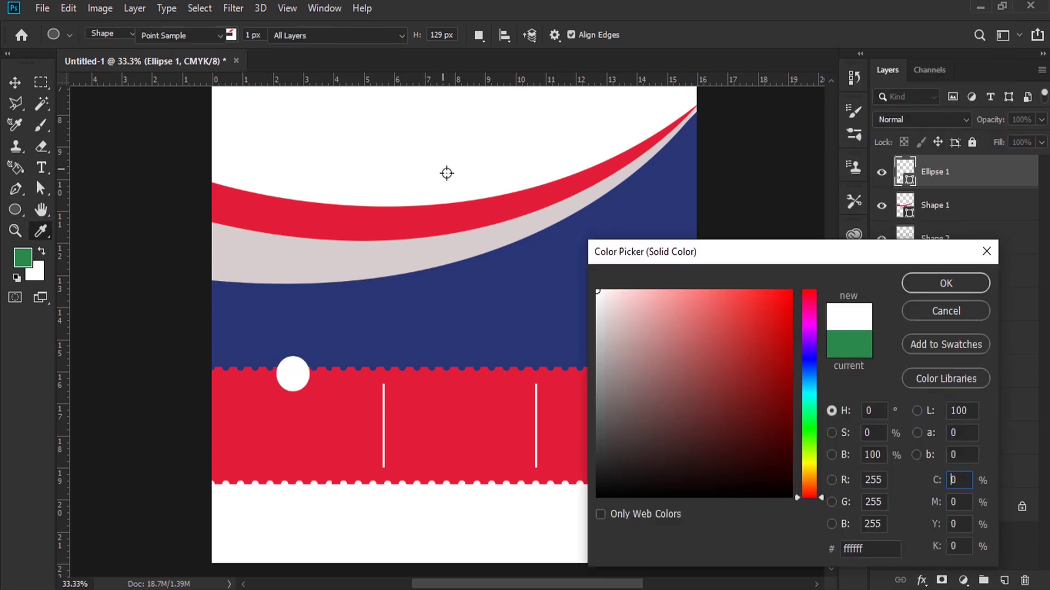
click(930, 280)
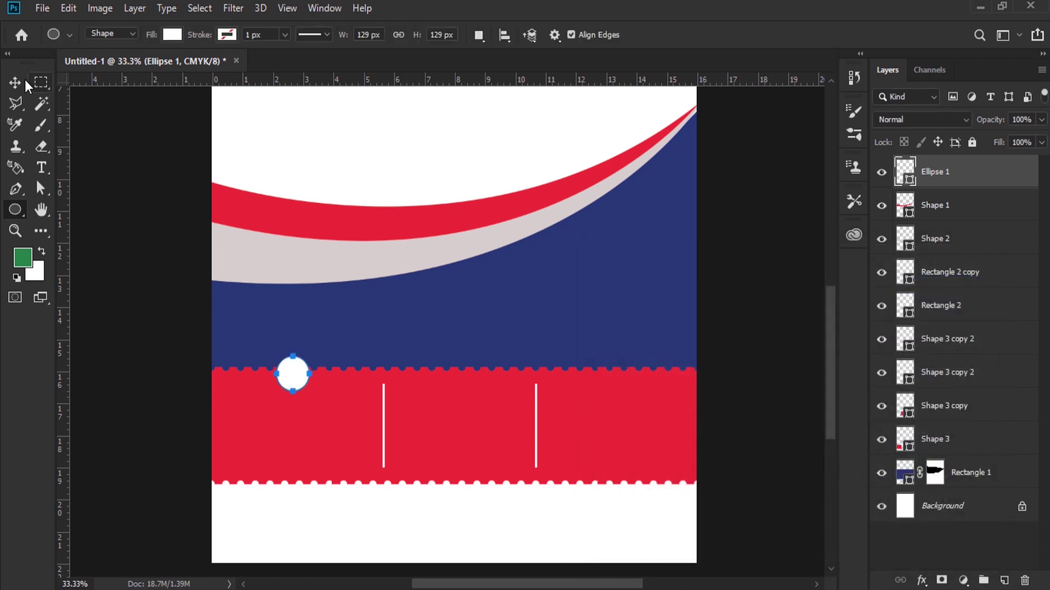
click(16, 82)
key(shift+Up)
key(shift+Up)
key(shift+Up)
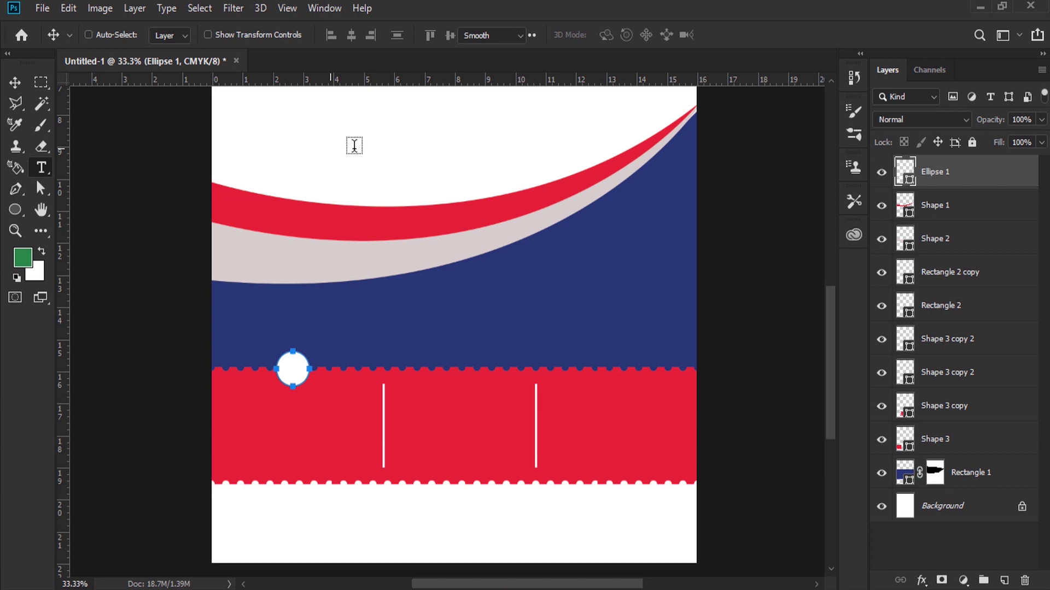
Step: Type a black numeral '1' and move it onto the white circle
click(329, 148)
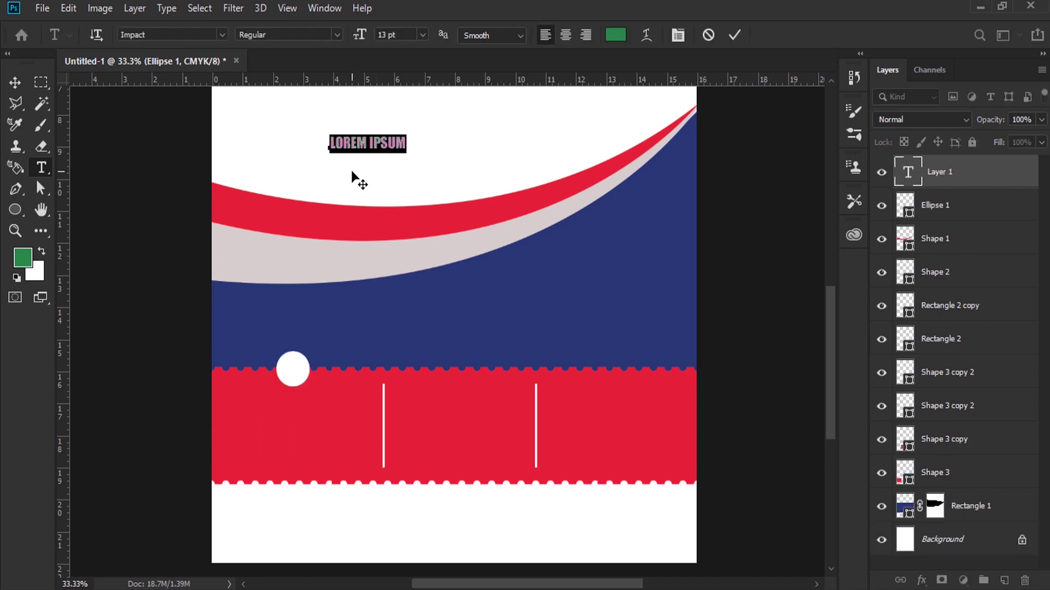
key(BackSpace)
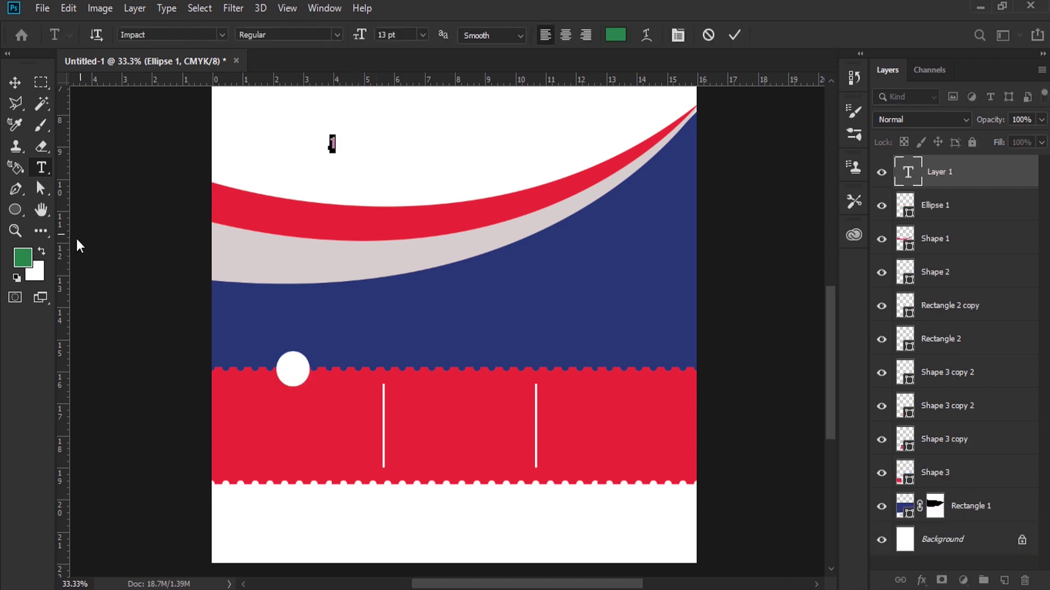
click(15, 279)
drag(358, 35, 371, 39)
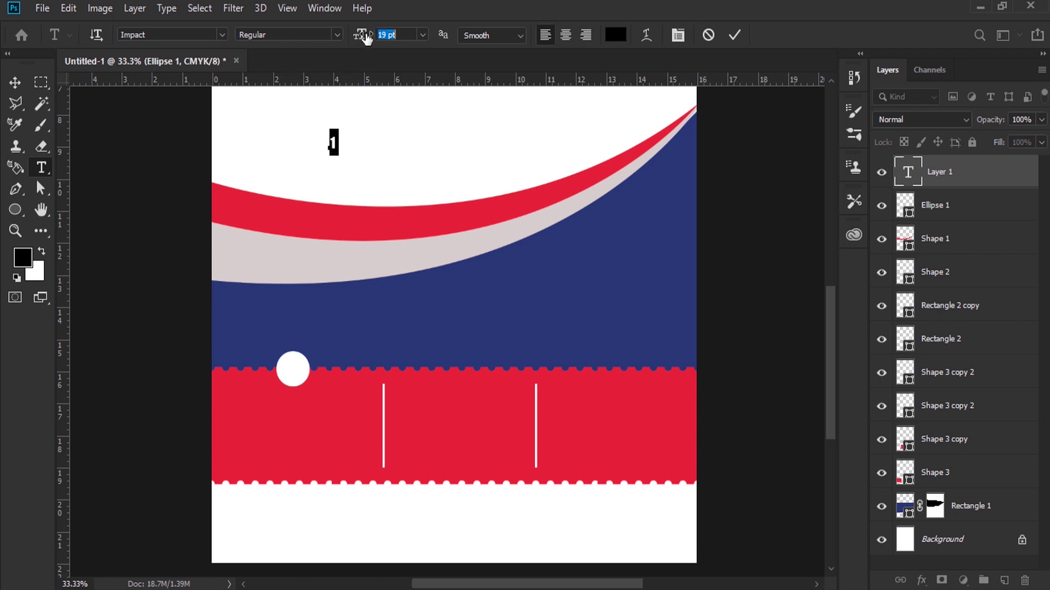
key(ctrl+Return)
key(v)
mouse_move(343, 143)
mouse_down()
mouse_move(297, 384)
mouse_move(299, 365)
mouse_up()
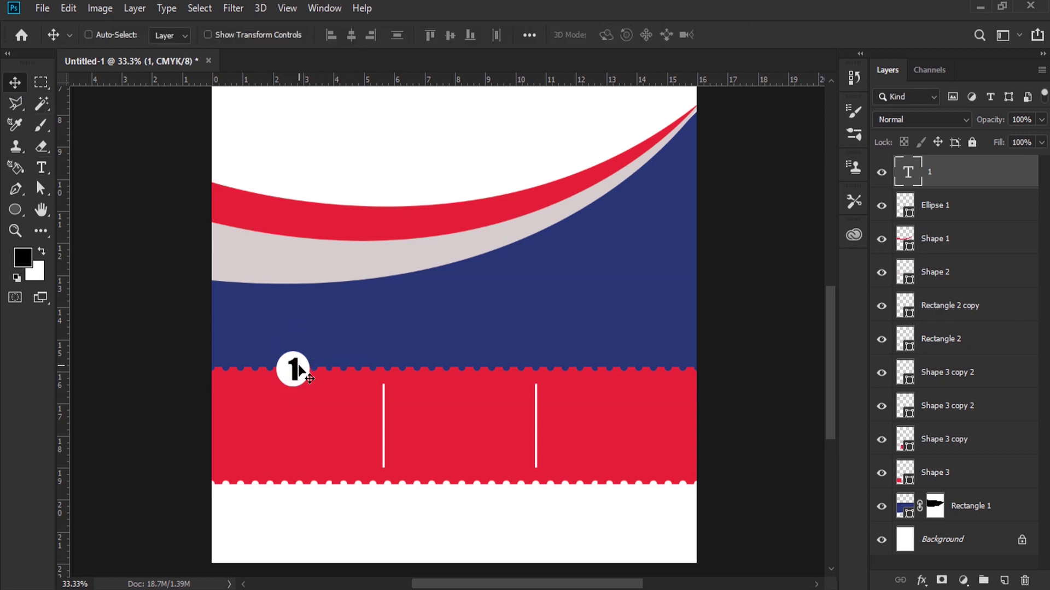
Step: Resize the '1' to 17 pt and centre it inside the circle
click(41, 168)
click(295, 368)
click(354, 35)
drag(352, 37, 349, 37)
click(14, 83)
key(shift+Up)
key(shift+Up)
key(shift+Up)
key(shift+Up)
key(shift+Down)
key(shift+Down)
shift+click(940, 206)
Step: Duplicate the numbered circle onto the middle and right columns along the band
drag(967, 210, 1004, 580)
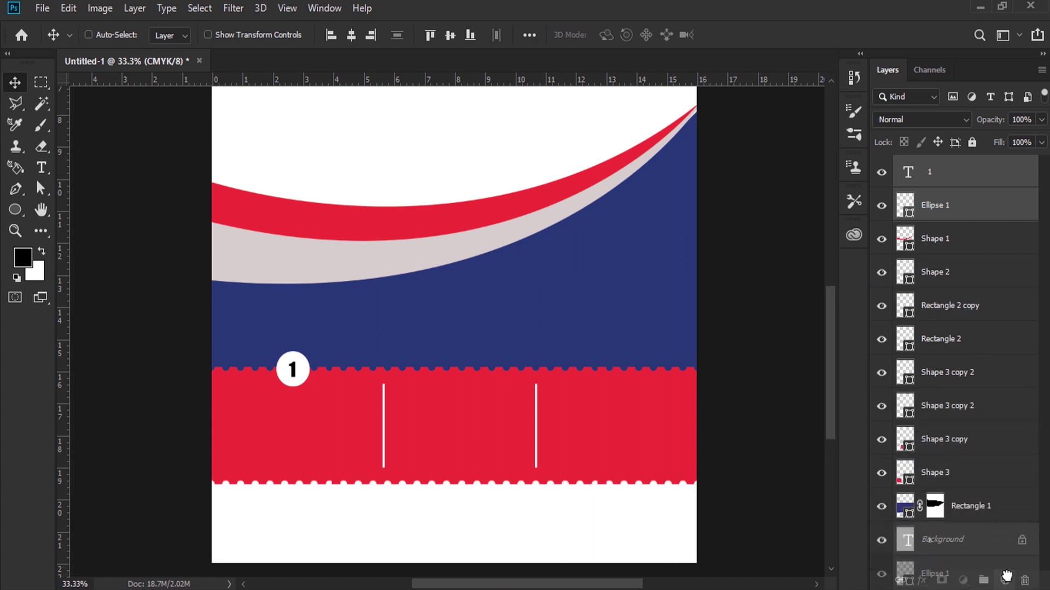
drag(309, 362, 479, 361)
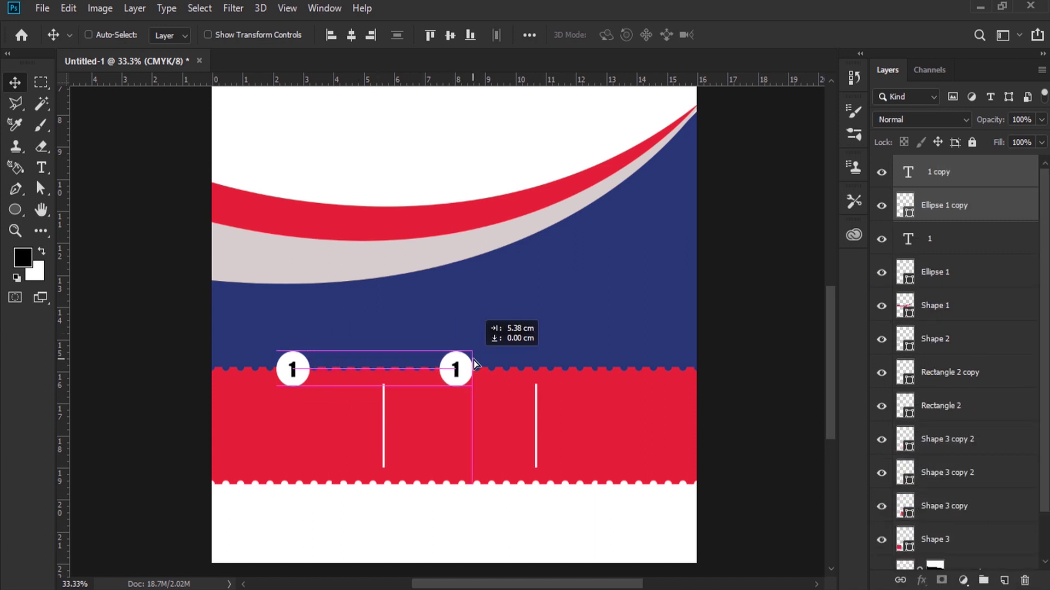
drag(479, 362, 479, 362)
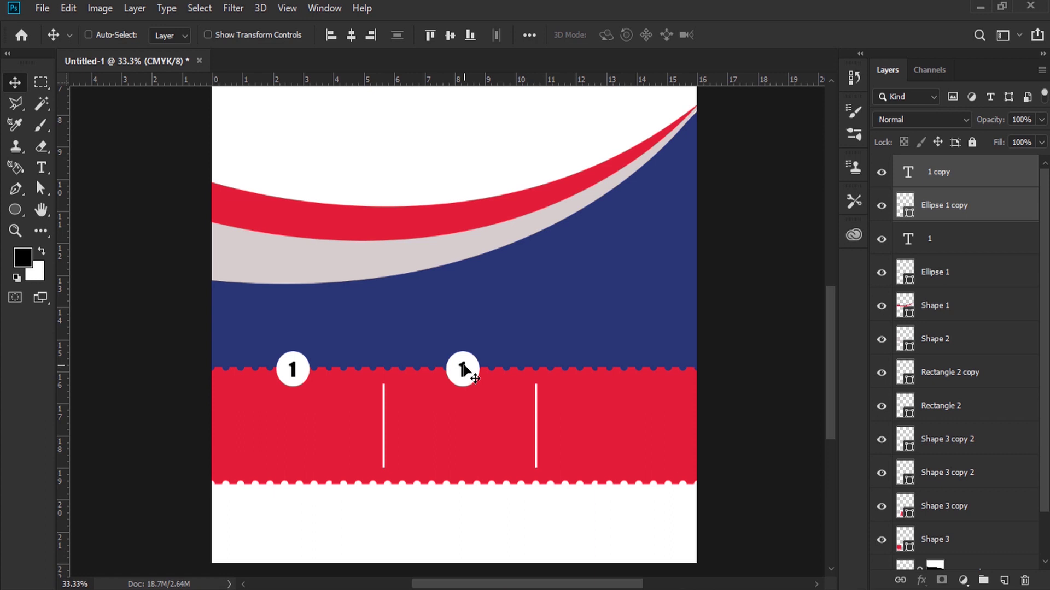
drag(466, 370, 626, 370)
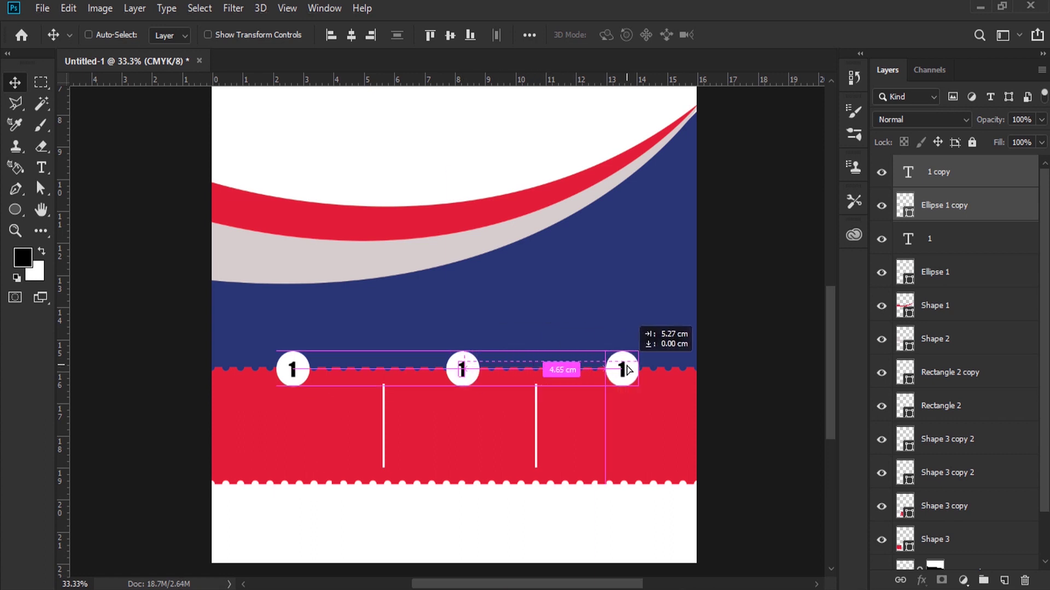
key(shift+Left)
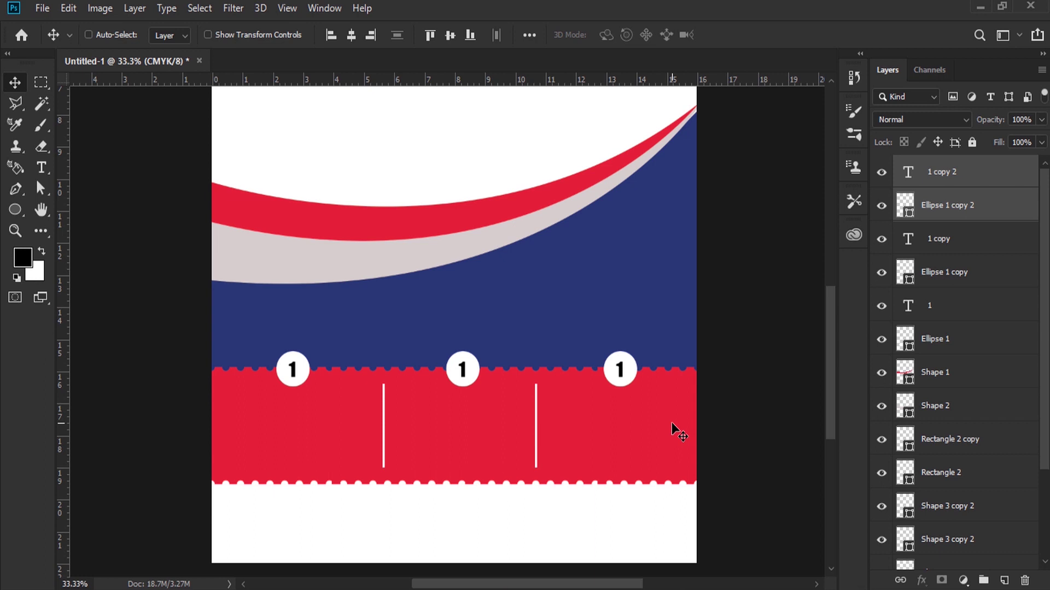
Step: Change the copied numerals to 2 and 3
click(46, 166)
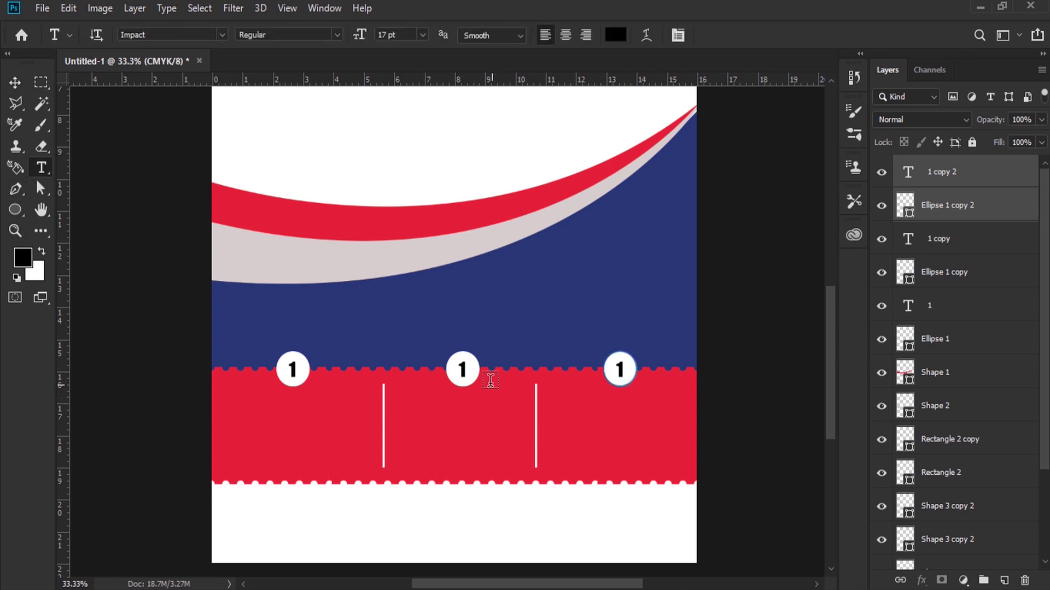
double_click(463, 370)
text(2)
click(14, 82)
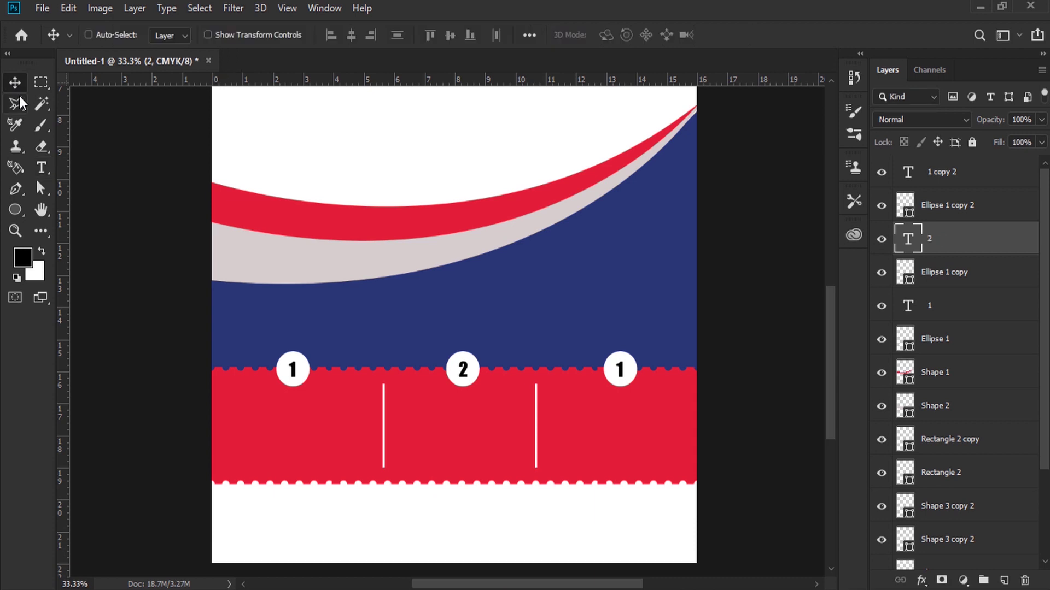
click(37, 168)
double_click(620, 369)
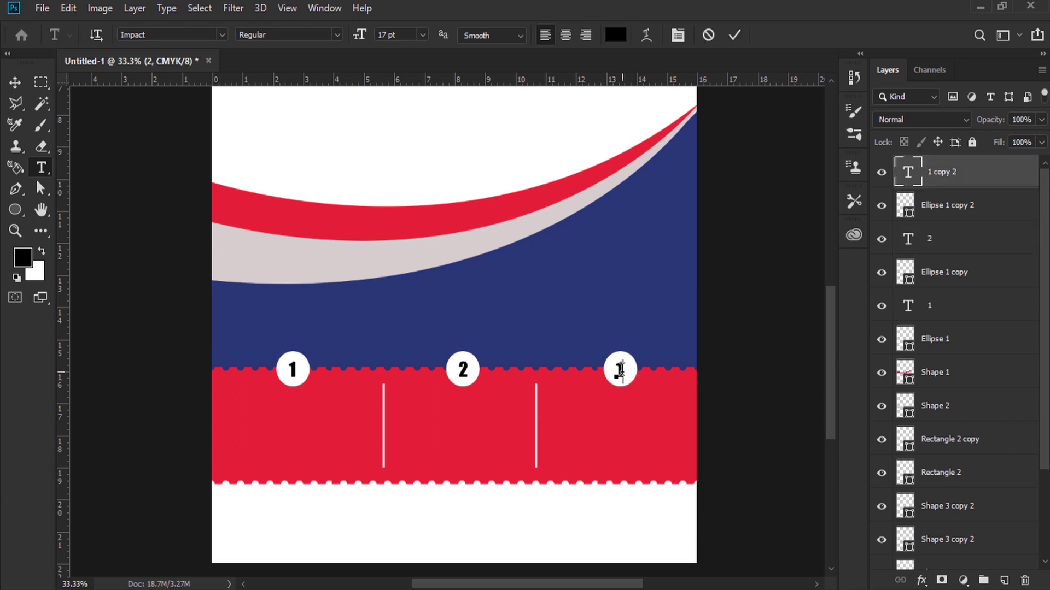
text(3)
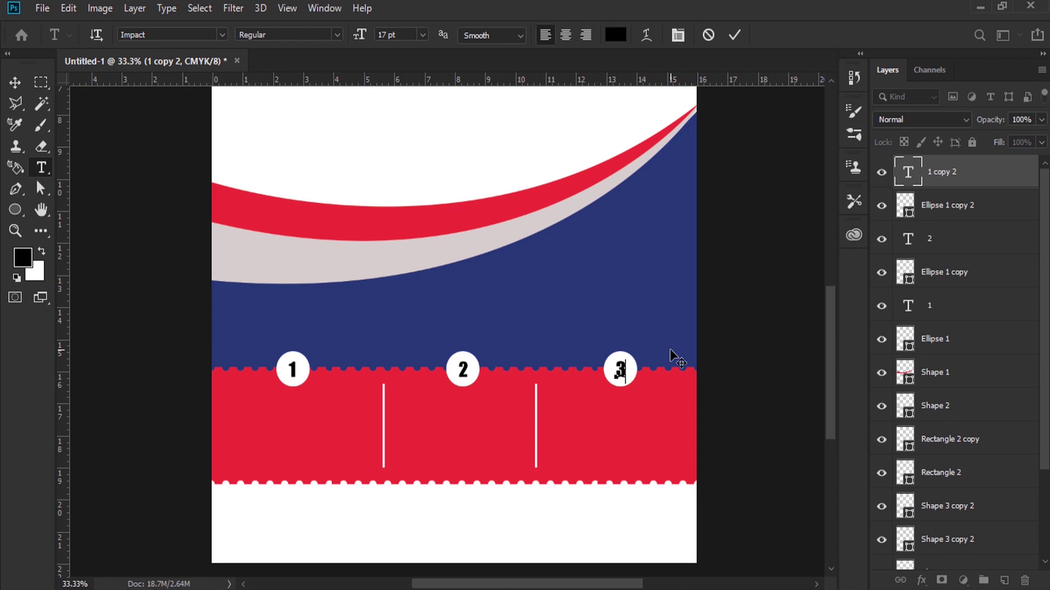
click(17, 82)
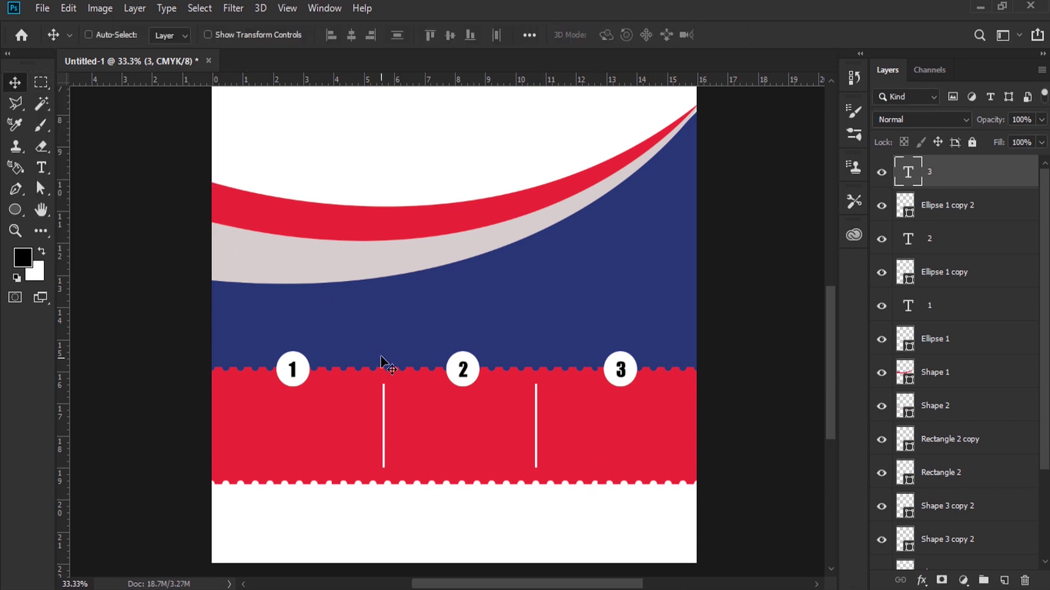
Step: Pan to the red band and zoom to 50% on its three numbered circles
scroll(382, 357, up, 1)
scroll(383, 355, up, 1)
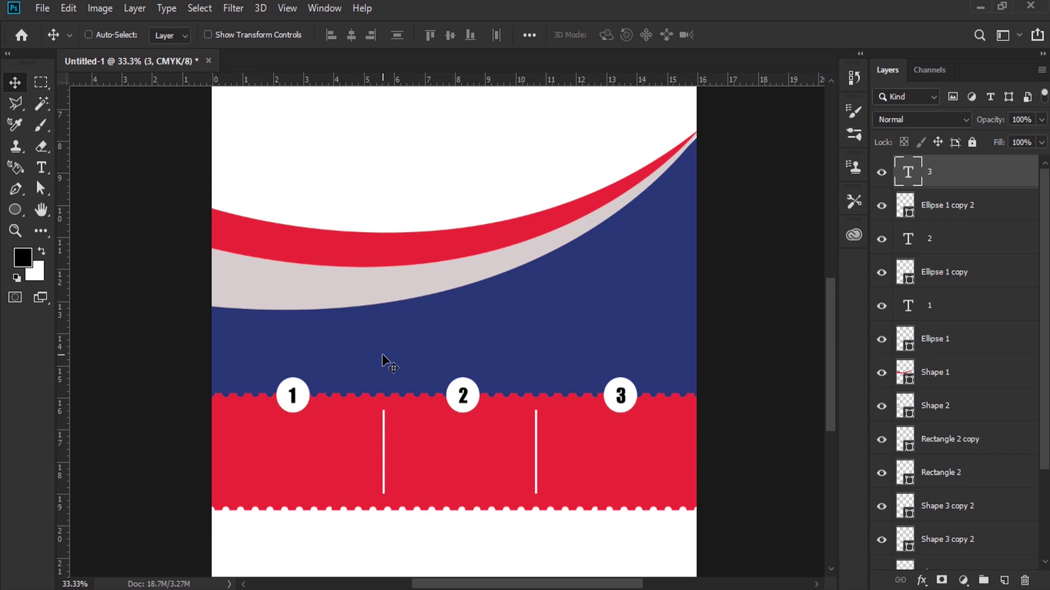
scroll(413, 346, up, 2)
scroll(413, 346, up, 3)
scroll(412, 347, down, 1)
scroll(412, 347, down, 5)
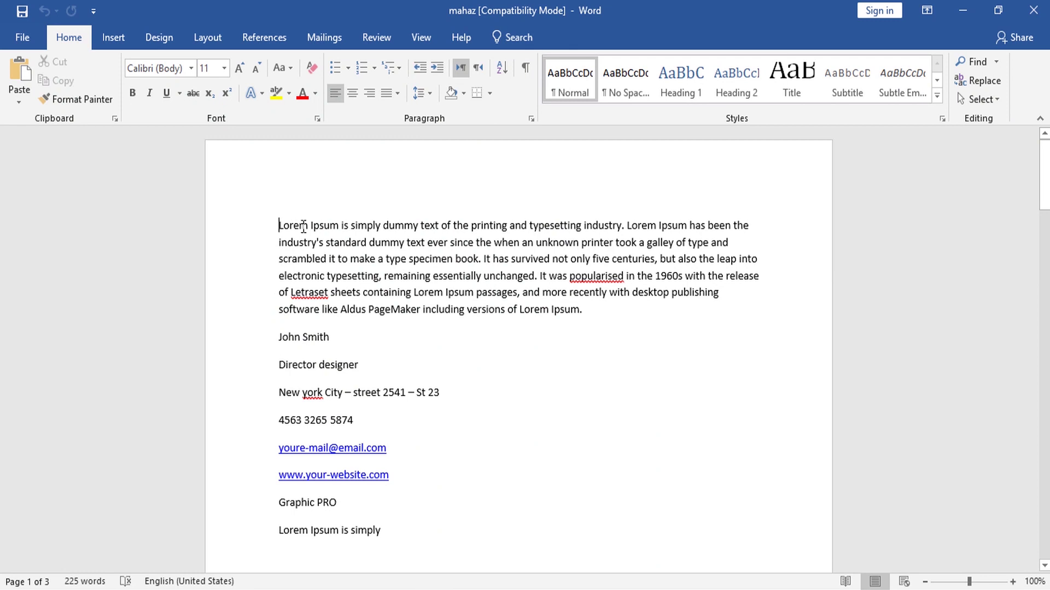
drag(303, 226, 485, 224)
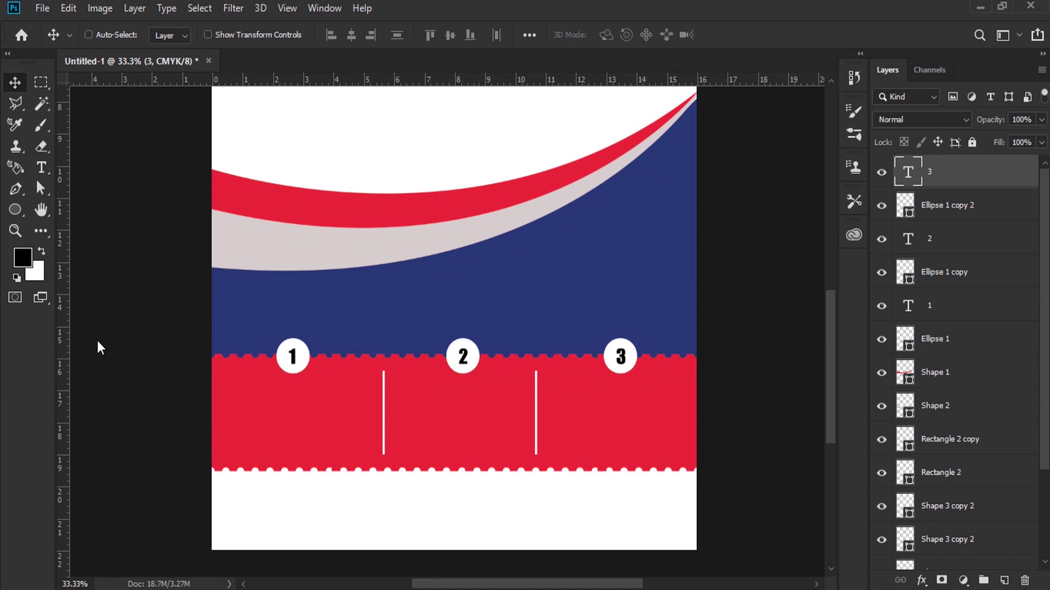
key(z)
click(313, 422)
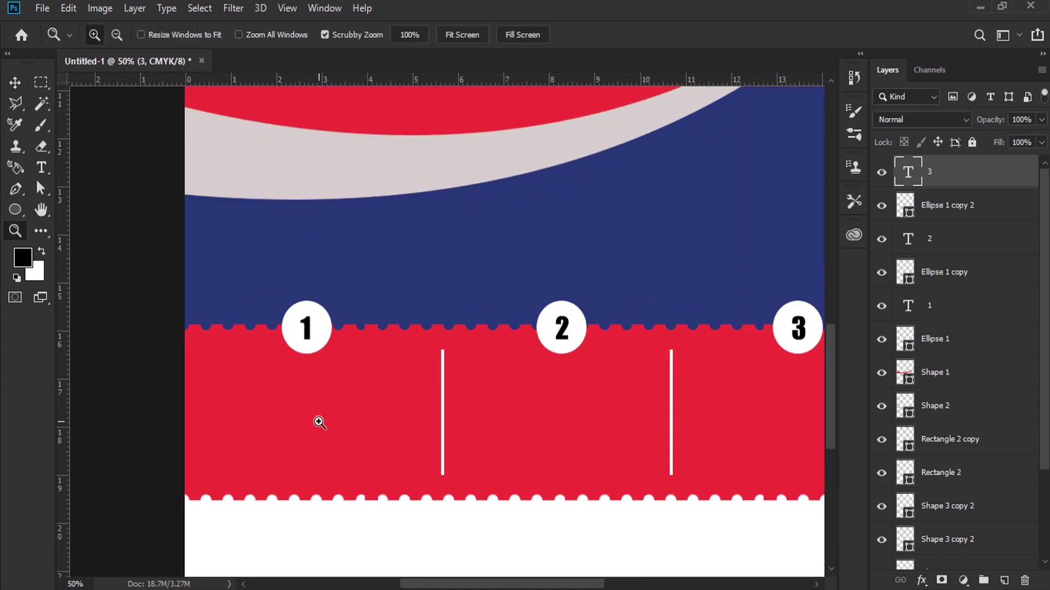
click(41, 170)
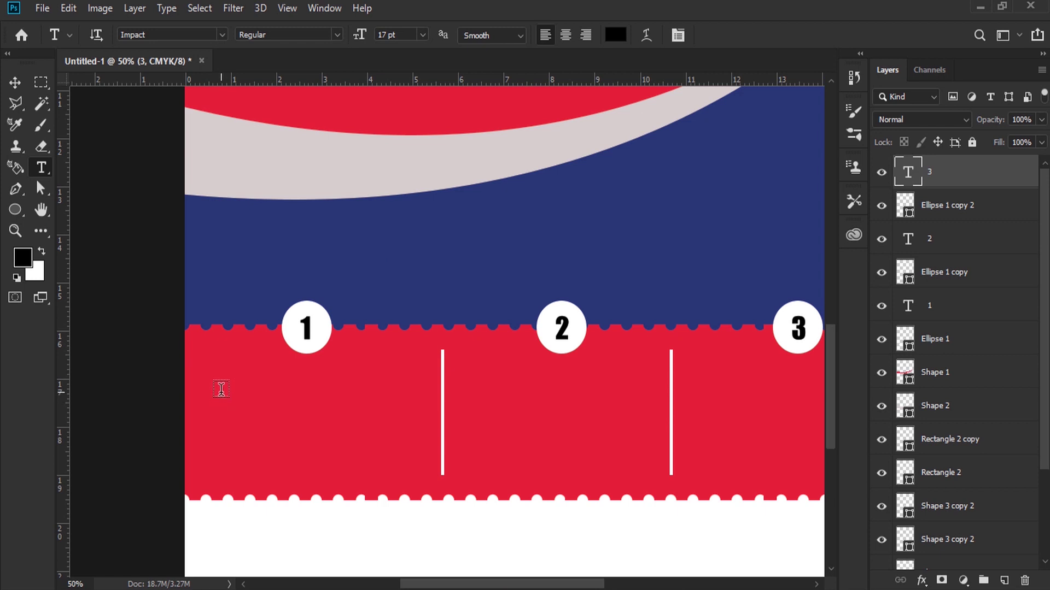
Step: Add a placeholder text box under circle 1 in Arial 7 pt with All Caps off
drag(214, 388, 406, 472)
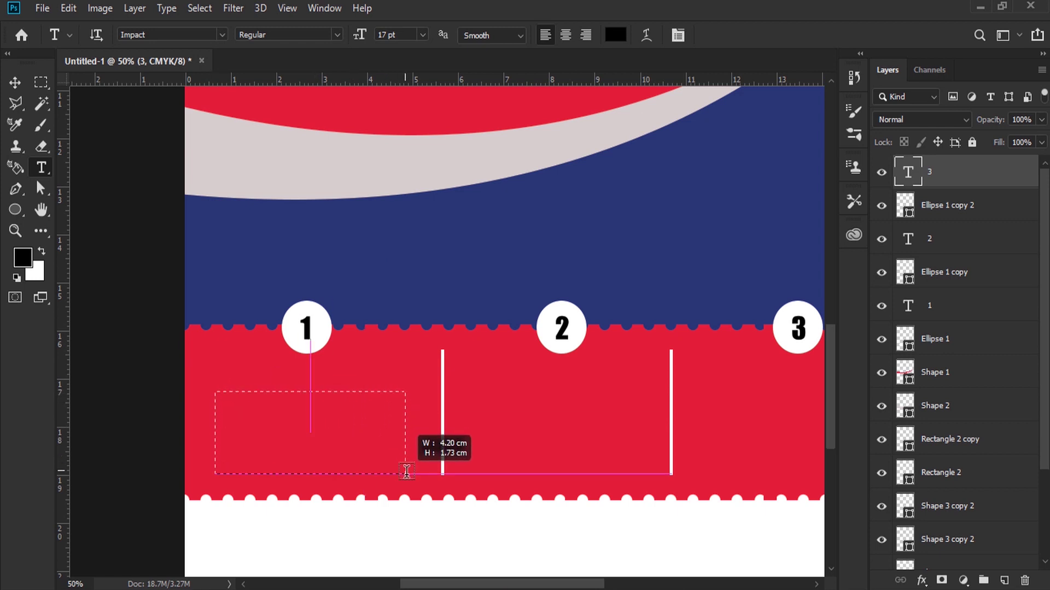
drag(406, 471, 406, 473)
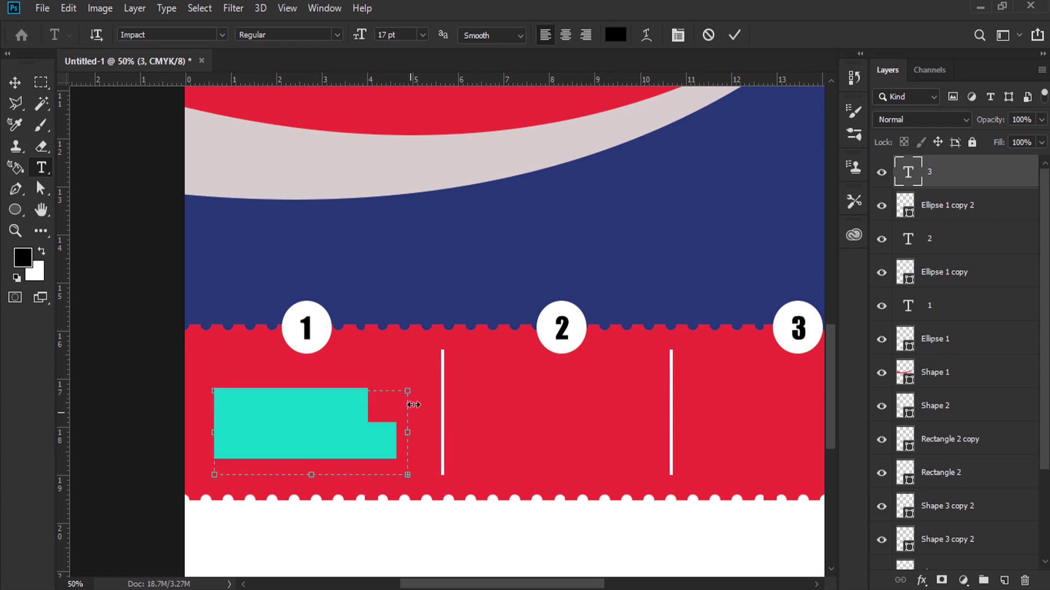
click(422, 35)
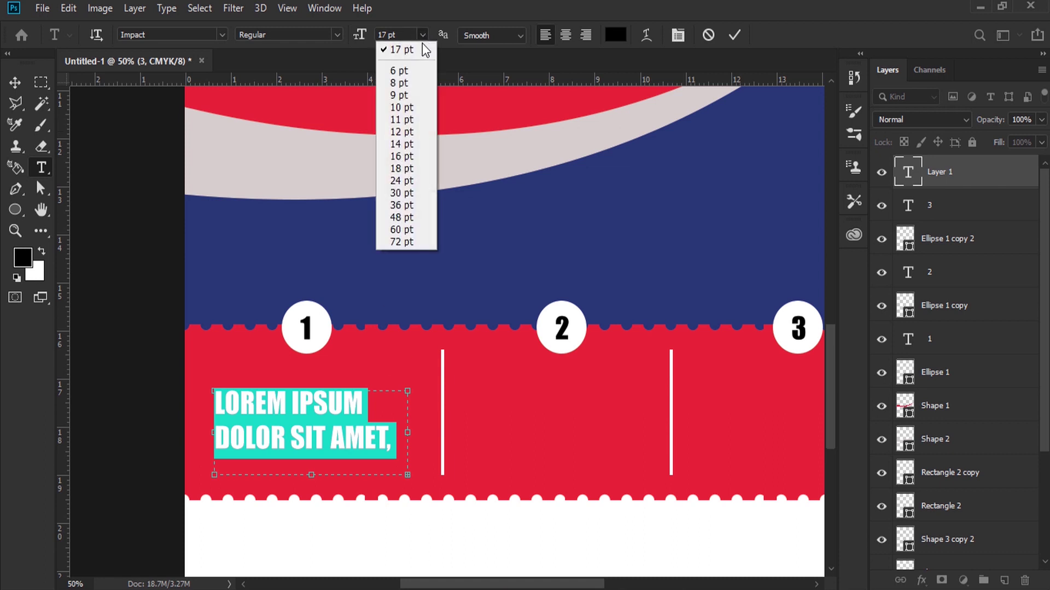
click(412, 94)
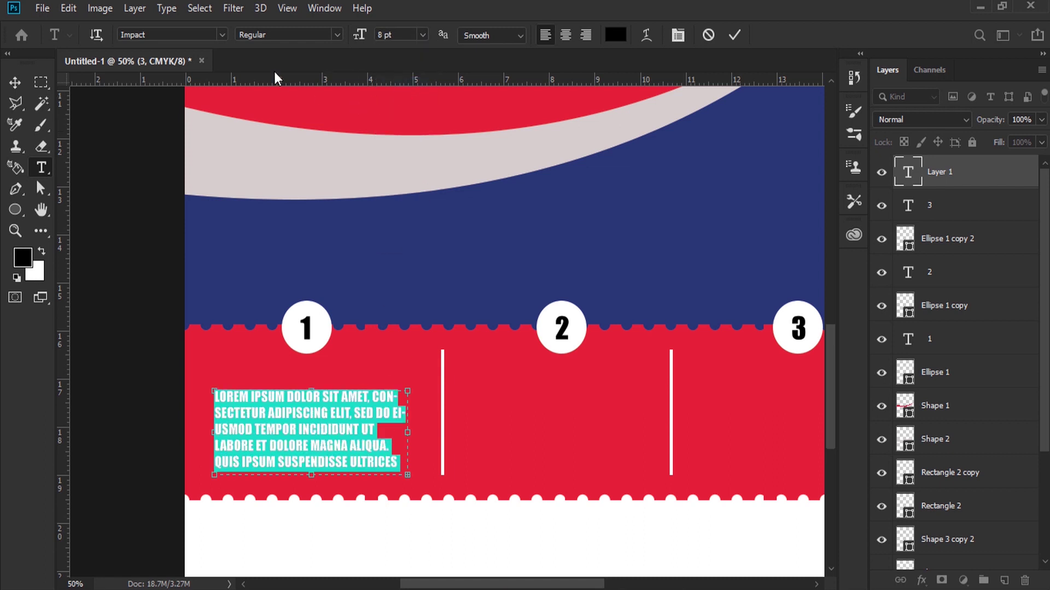
click(678, 35)
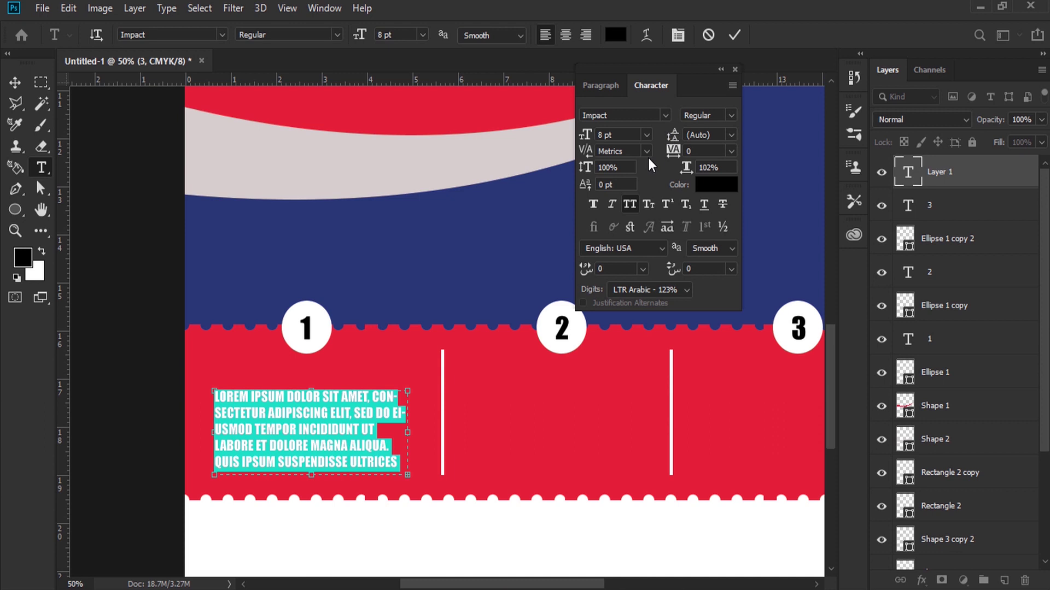
click(629, 206)
click(614, 85)
click(648, 85)
click(664, 115)
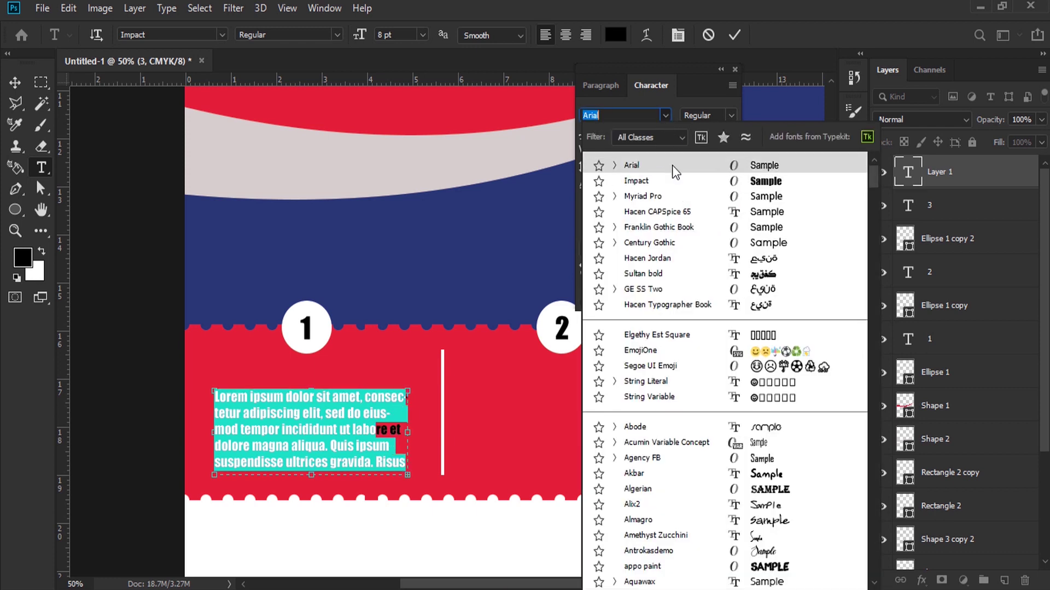
click(672, 165)
text(7)
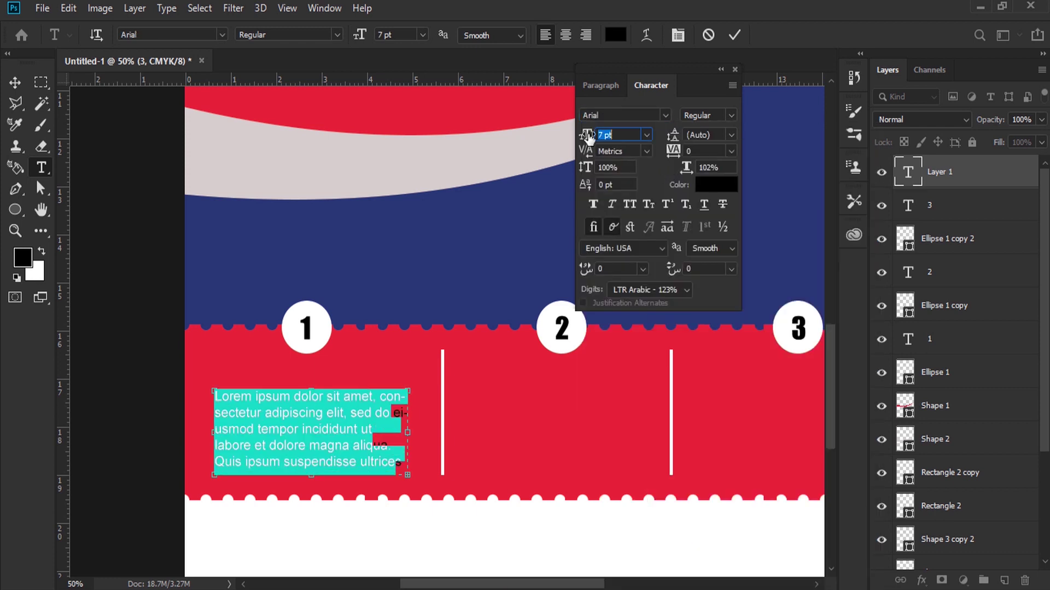
key(Return)
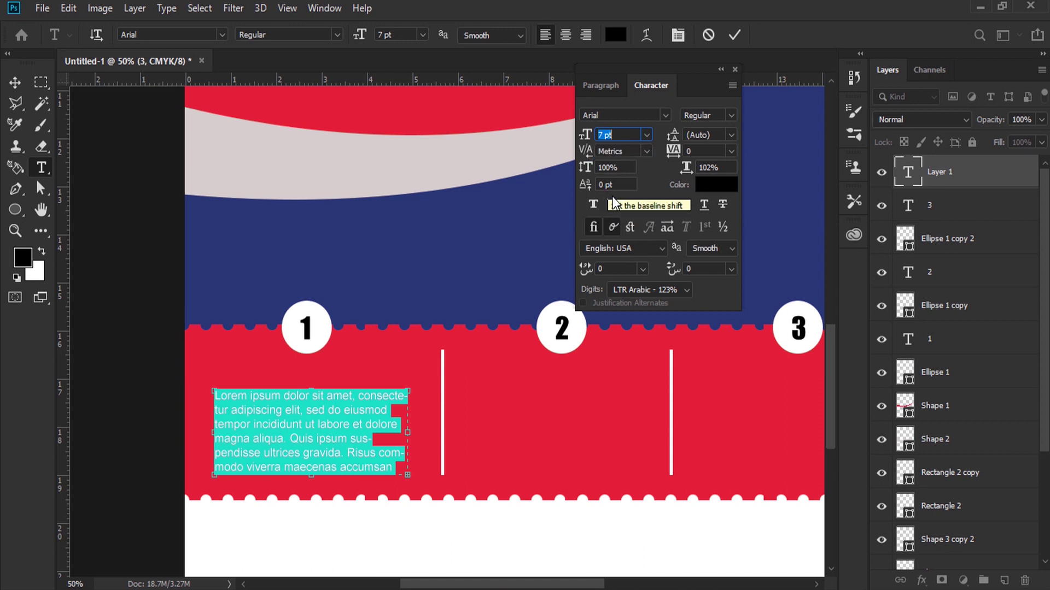
Step: Trim the paragraph's trailing words and last sentence, then narrow the box
drag(395, 457, 311, 457)
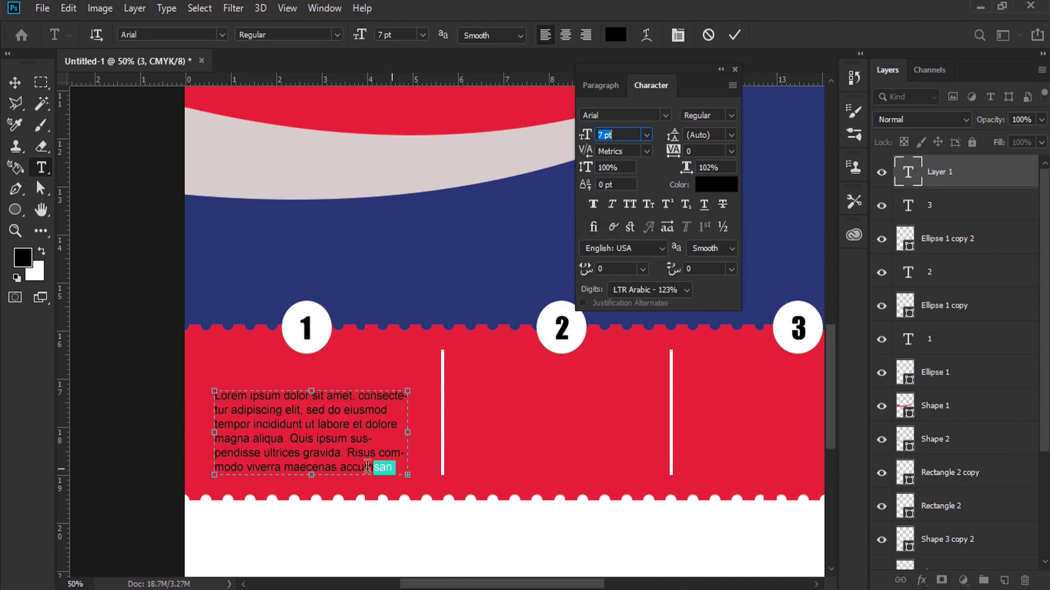
key(BackSpace)
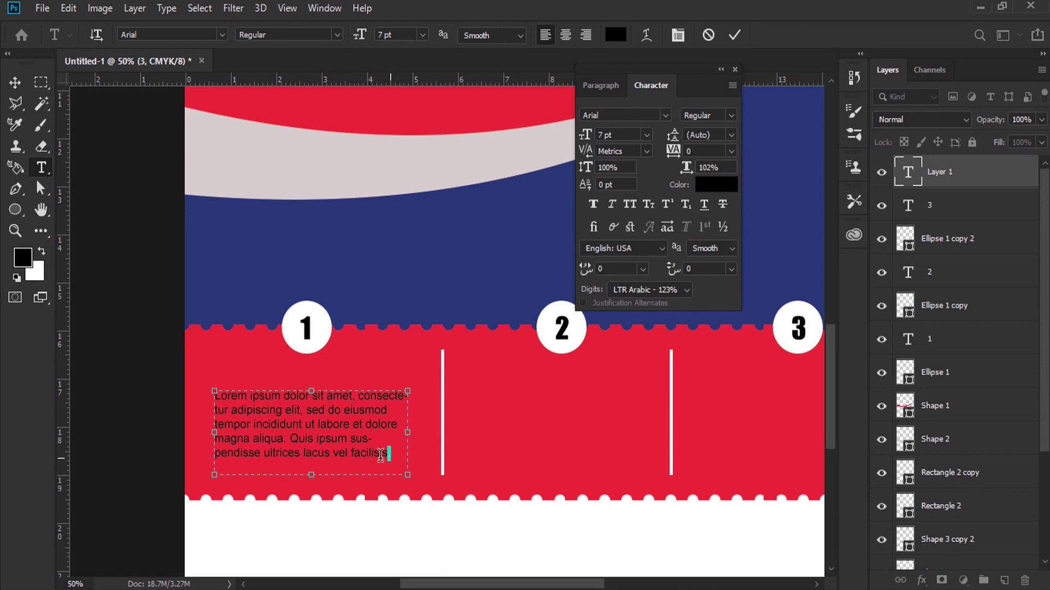
drag(389, 455, 316, 440)
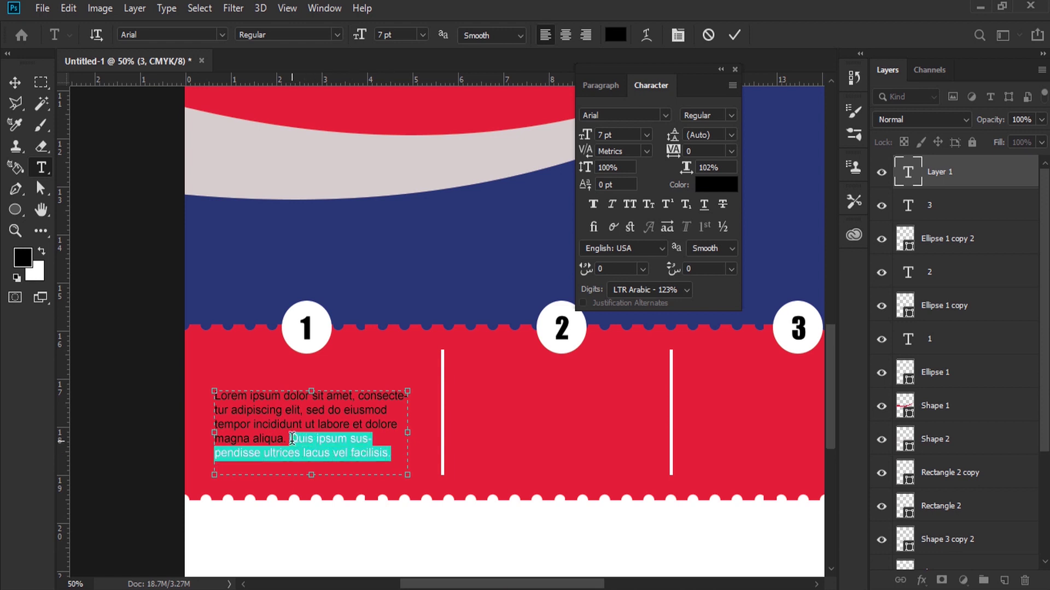
key(BackSpace)
drag(284, 440, 330, 464)
drag(407, 475, 396, 461)
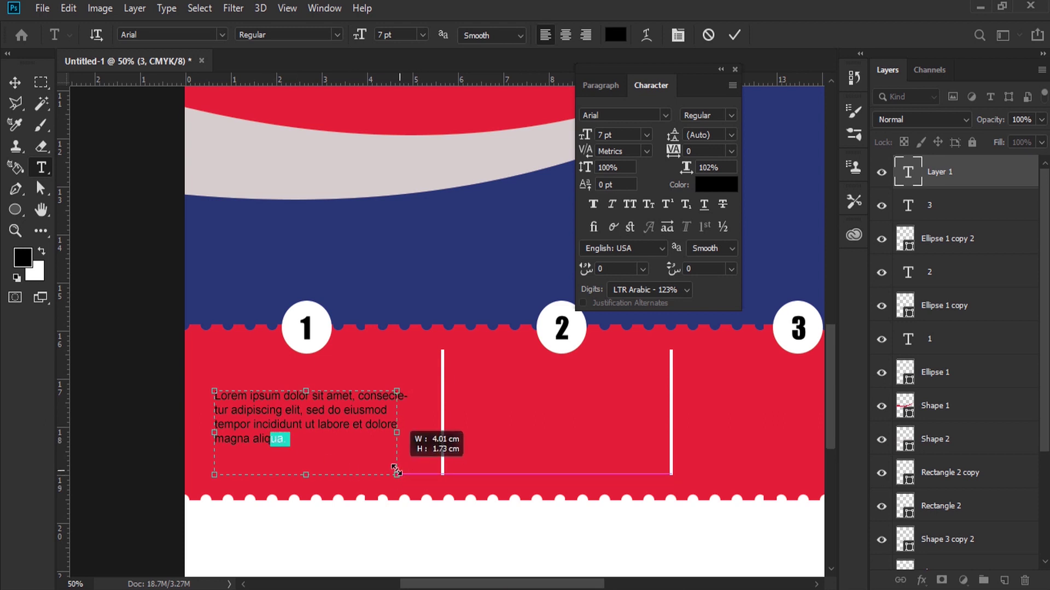
Step: Make the paragraph white, Justify Last Centered, and move it up under circle 1
key(ctrl+a)
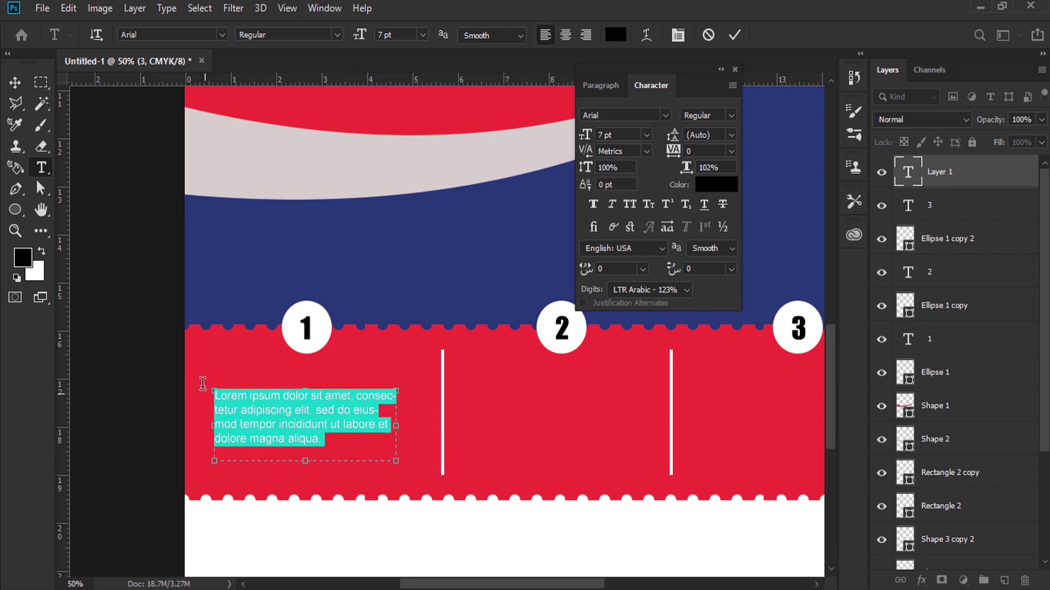
click(599, 84)
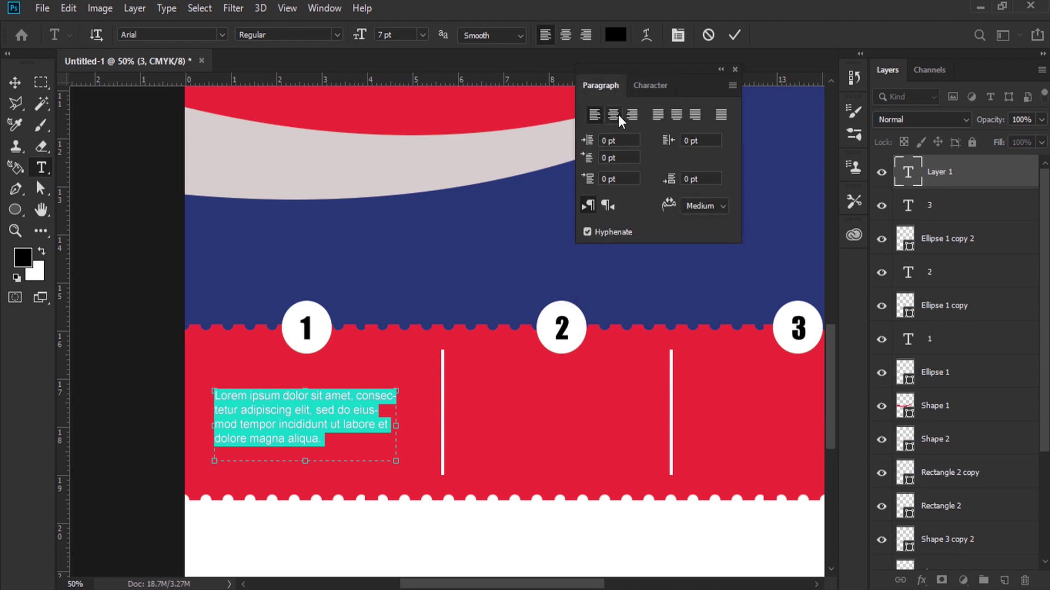
click(676, 115)
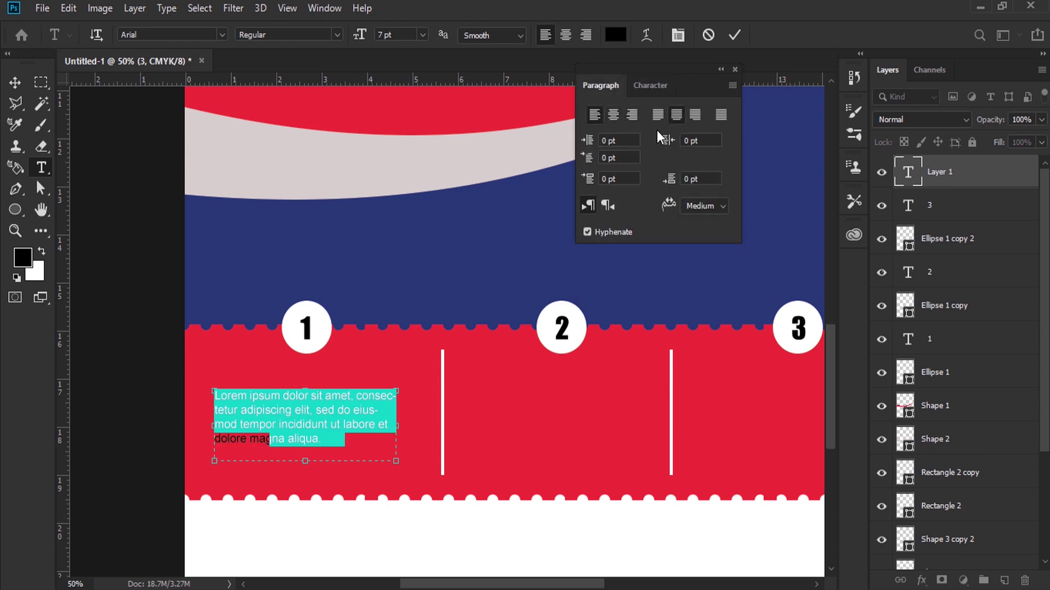
click(41, 250)
click(15, 82)
drag(317, 408, 322, 394)
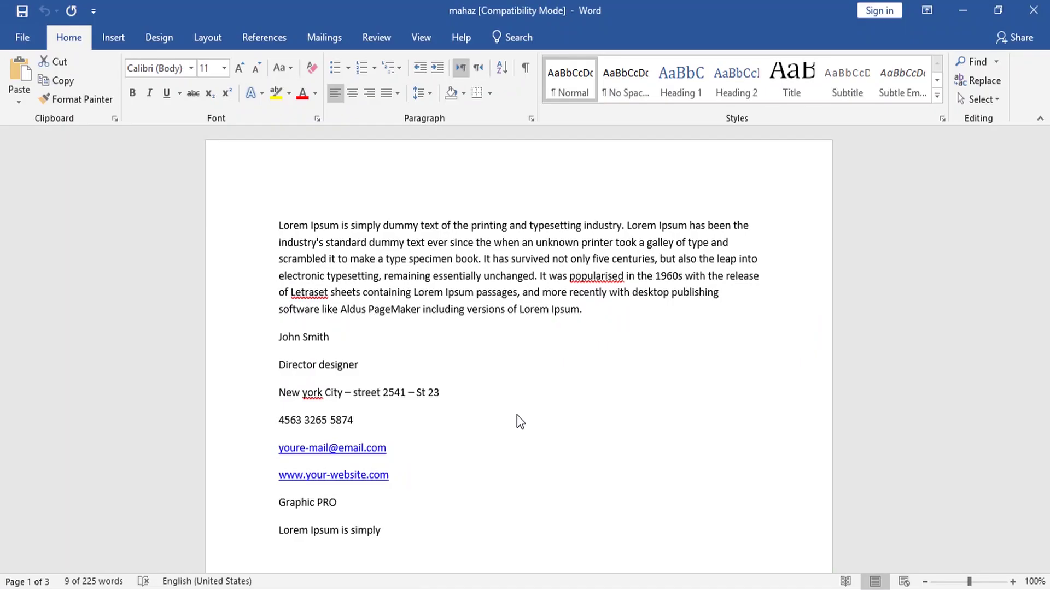
Step: Copy the 3.5 € Pizza price from the Word menu document and return to Photoshop
scroll(492, 383, down, 5)
scroll(478, 358, down, 5)
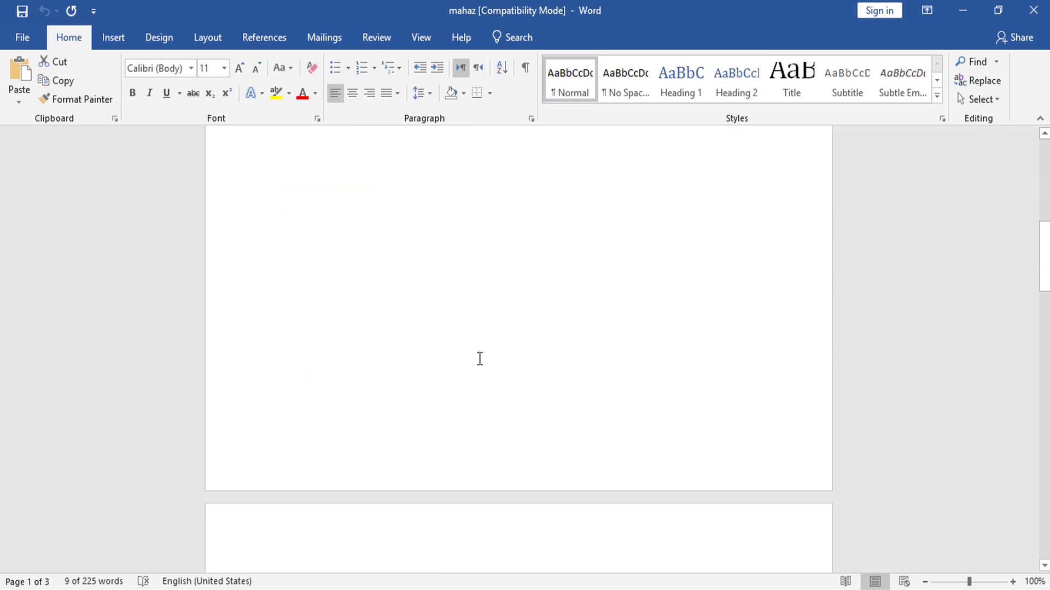
scroll(464, 377, down, 4)
scroll(359, 490, down, 2)
scroll(356, 499, down, 3)
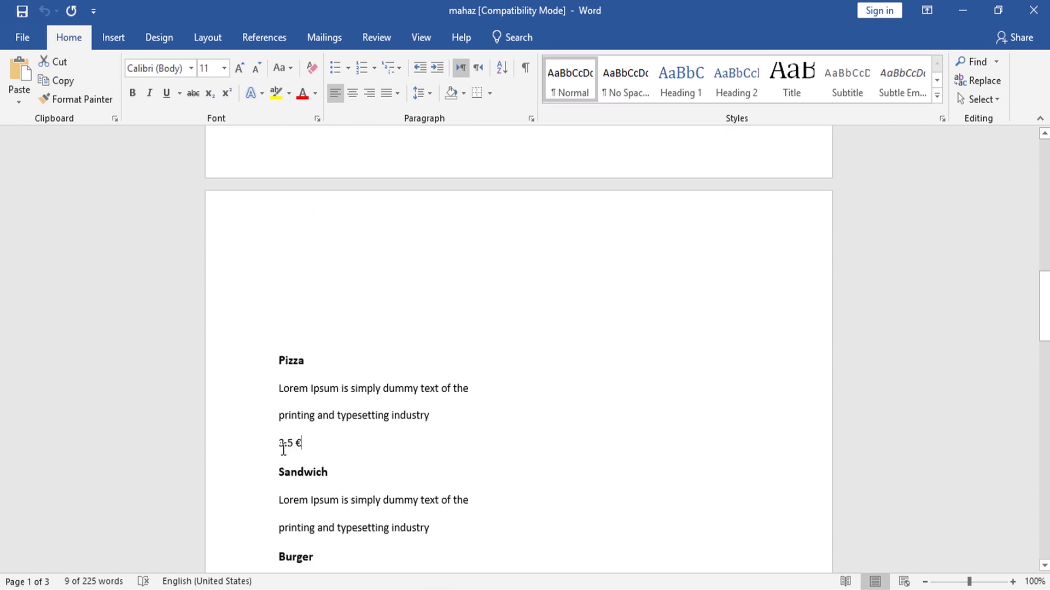
click(252, 443)
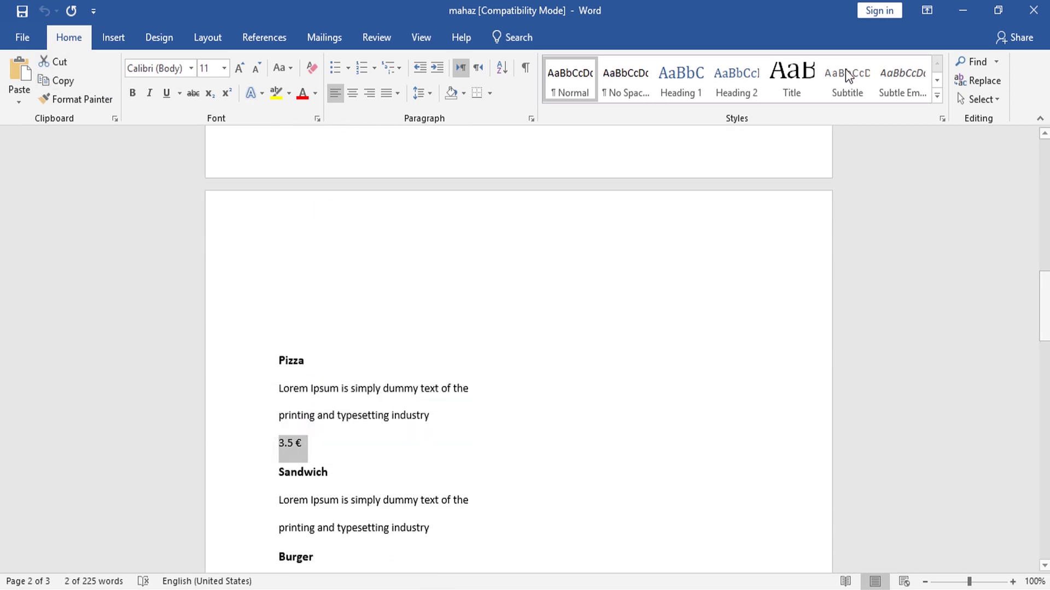
click(963, 10)
click(41, 168)
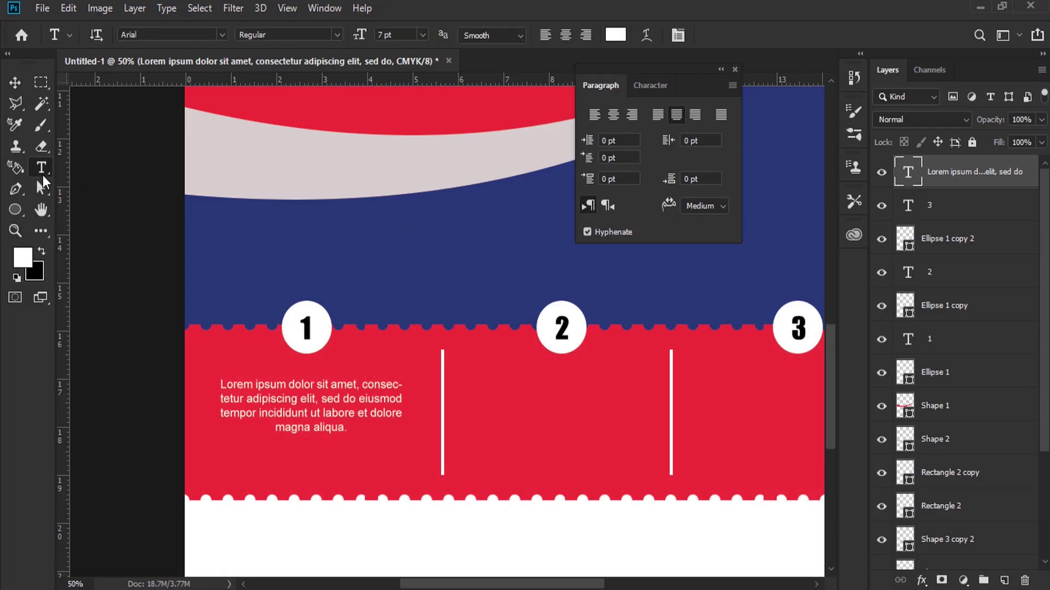
Step: Paste the 3.5 € price in Impact 17 pt under the first column's description
click(304, 470)
right_click(317, 469)
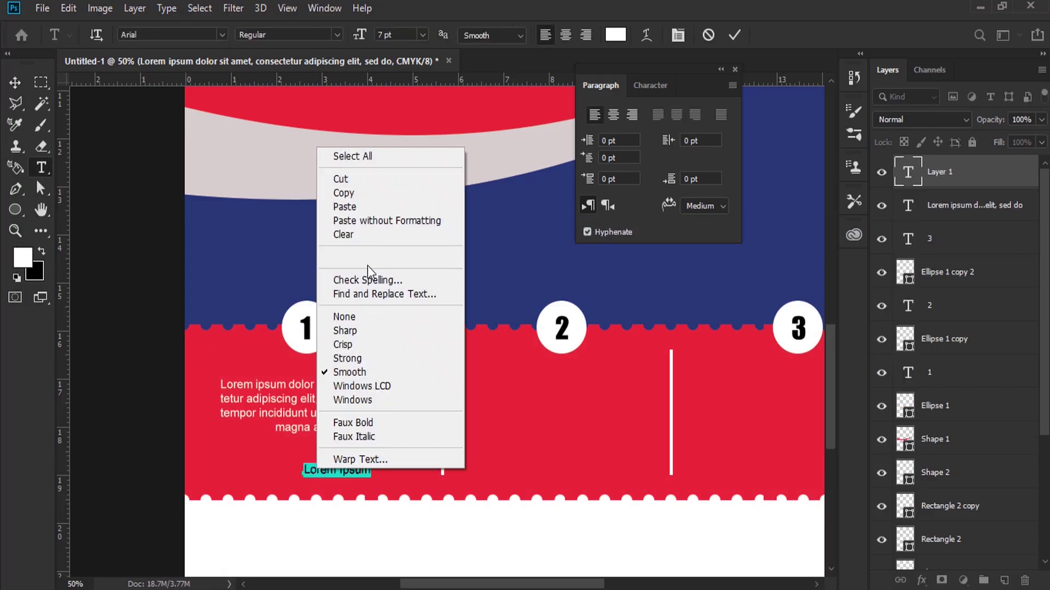
click(353, 217)
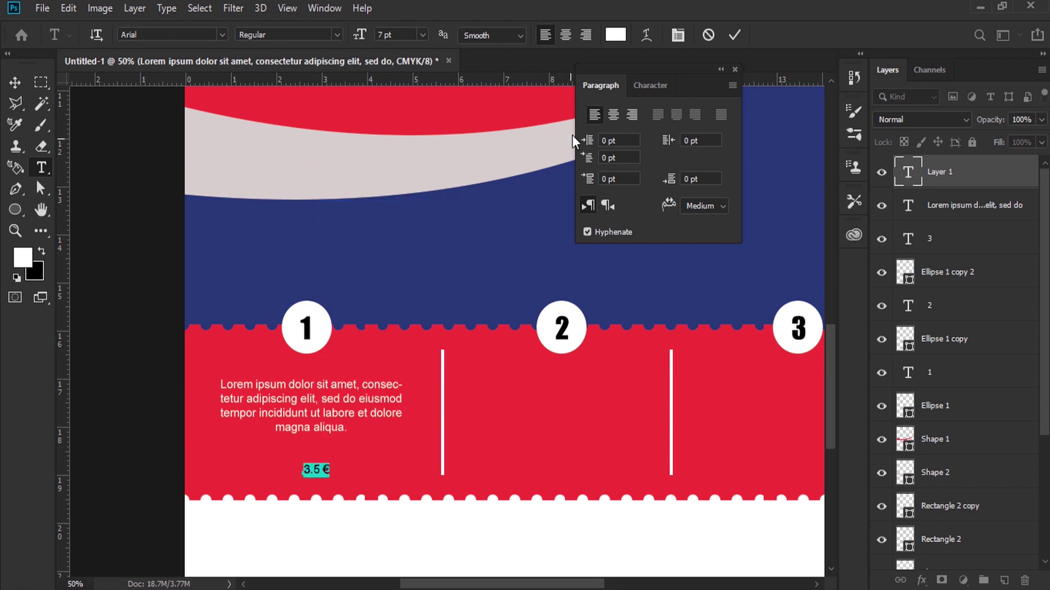
click(659, 84)
click(666, 113)
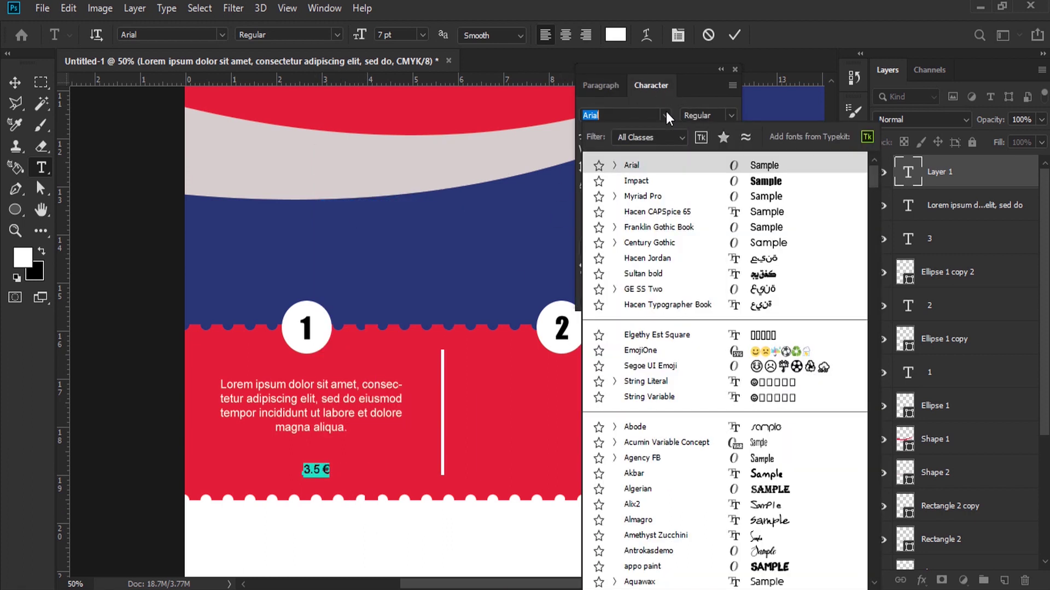
click(687, 180)
drag(354, 37, 345, 50)
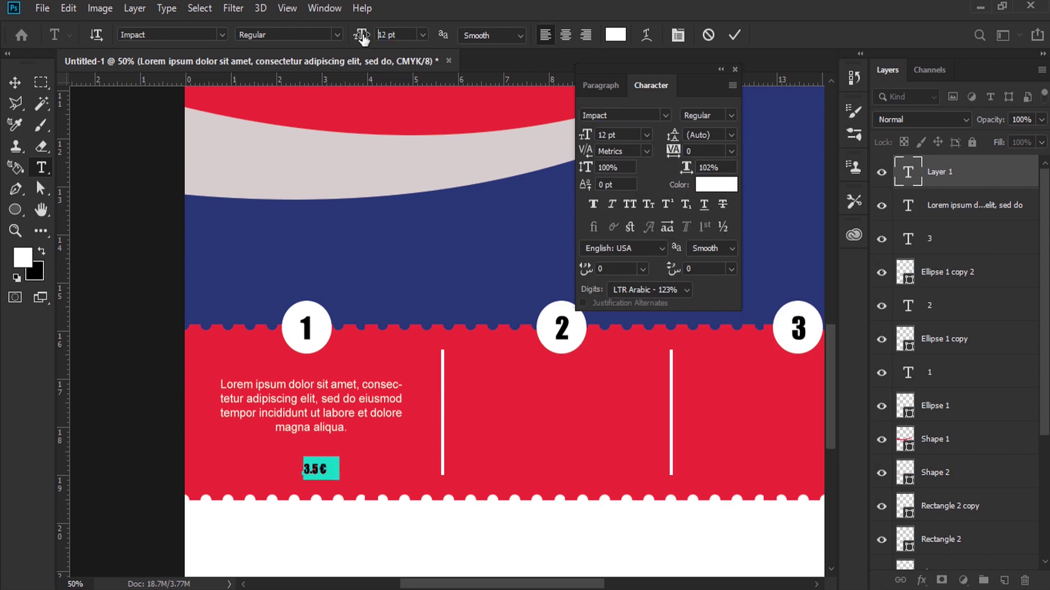
click(14, 85)
drag(327, 476, 304, 474)
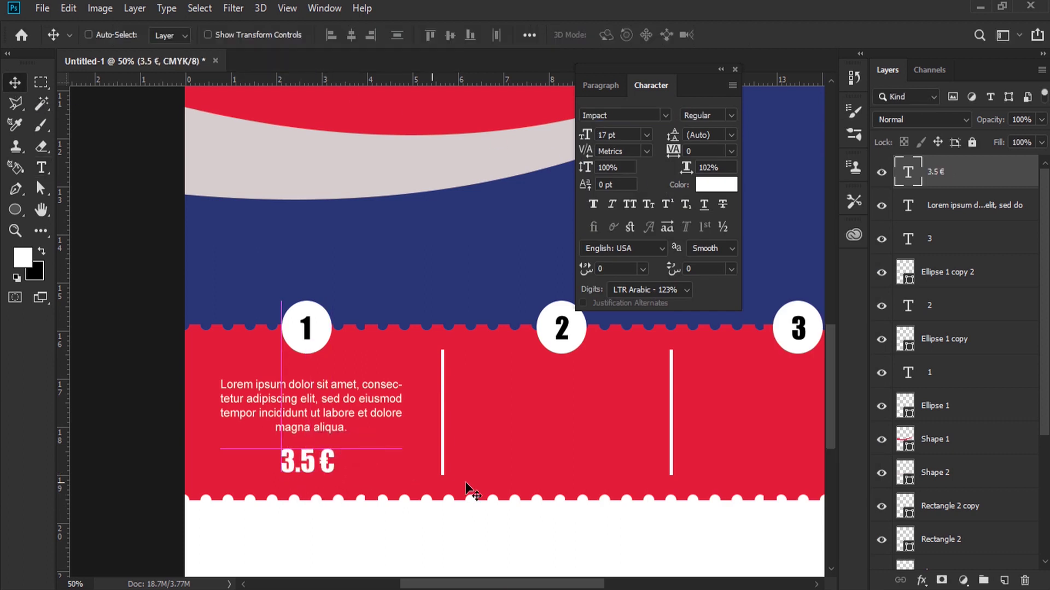
Step: Colour the price yellow (e5de1f) and shift it with the description slightly
key(t)
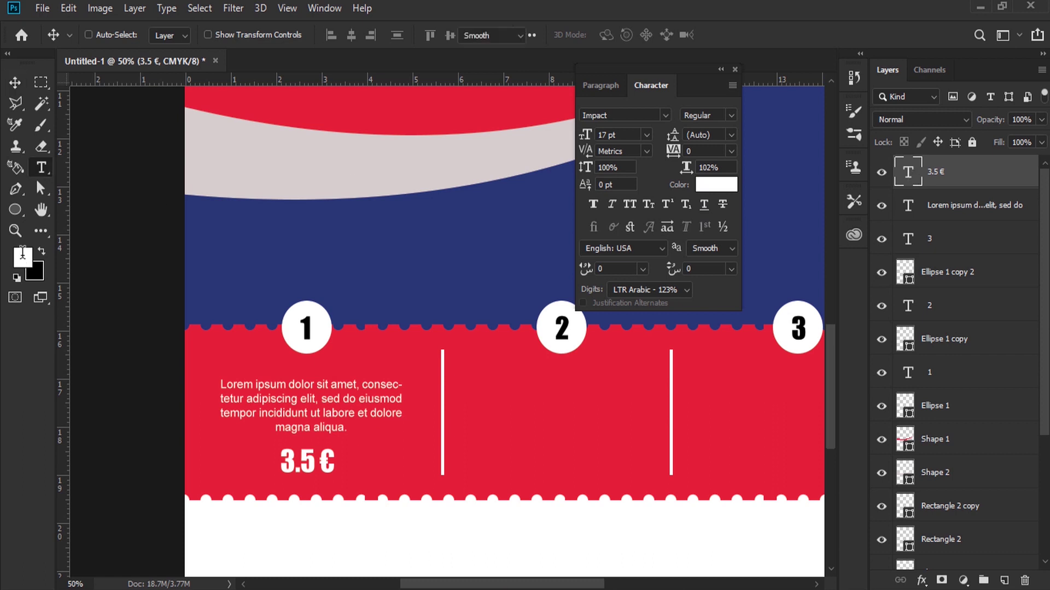
key(Return)
click(21, 256)
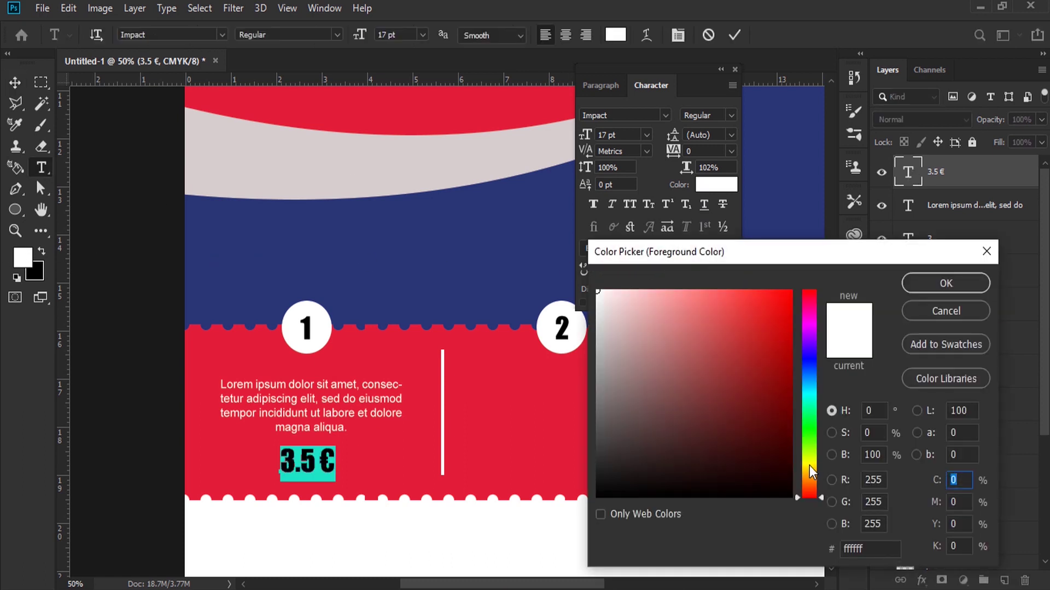
click(809, 465)
click(766, 311)
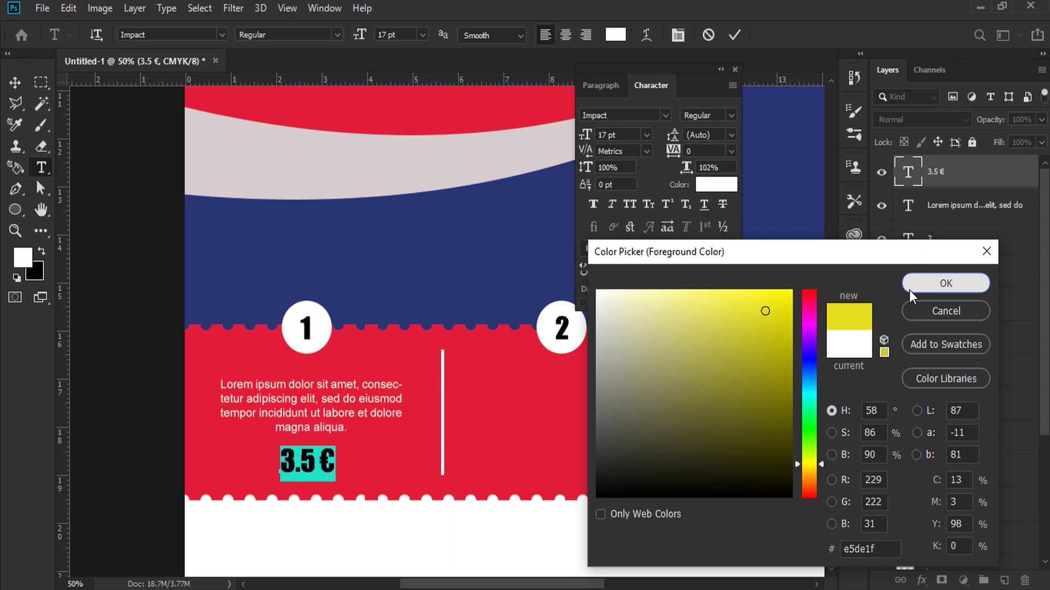
click(910, 290)
click(300, 462)
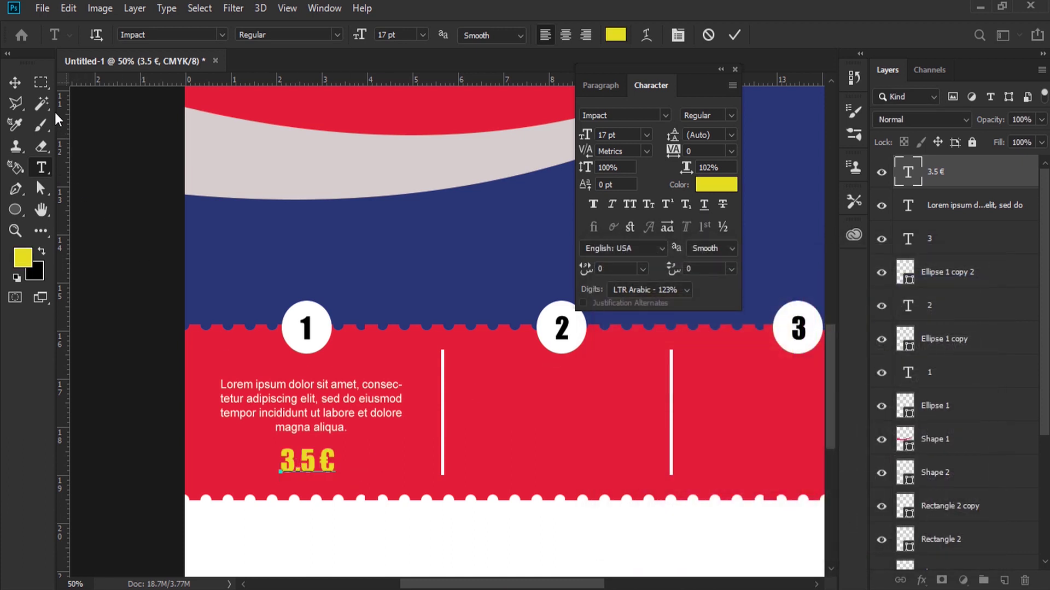
click(14, 83)
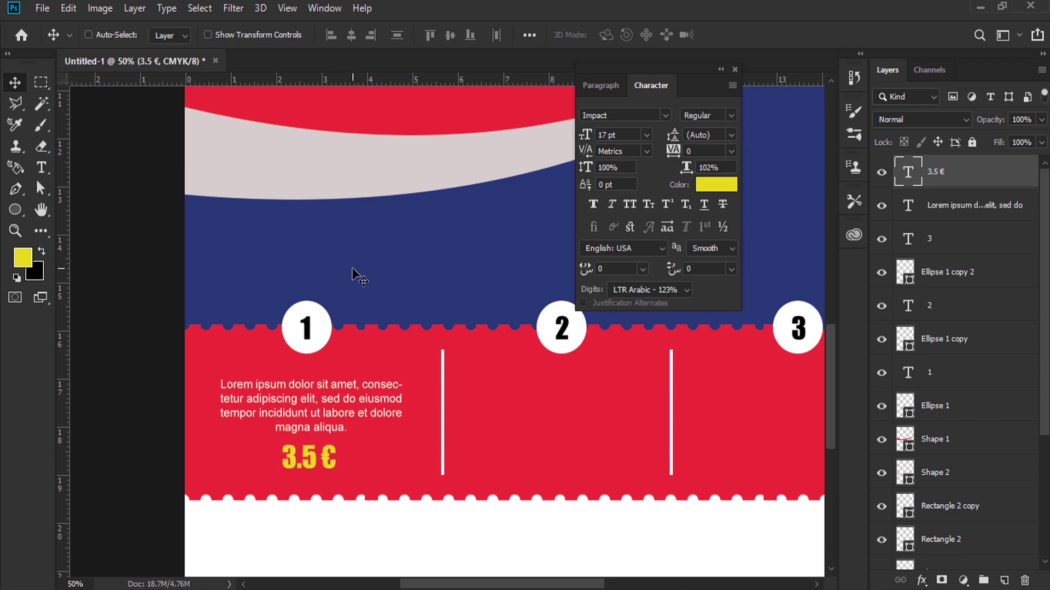
mouse_move(306, 436)
mouse_down()
mouse_move(306, 447)
mouse_move(318, 426)
mouse_up()
Step: Copy the word 'Pizza' from the Word menu document
ctrl+click(306, 415)
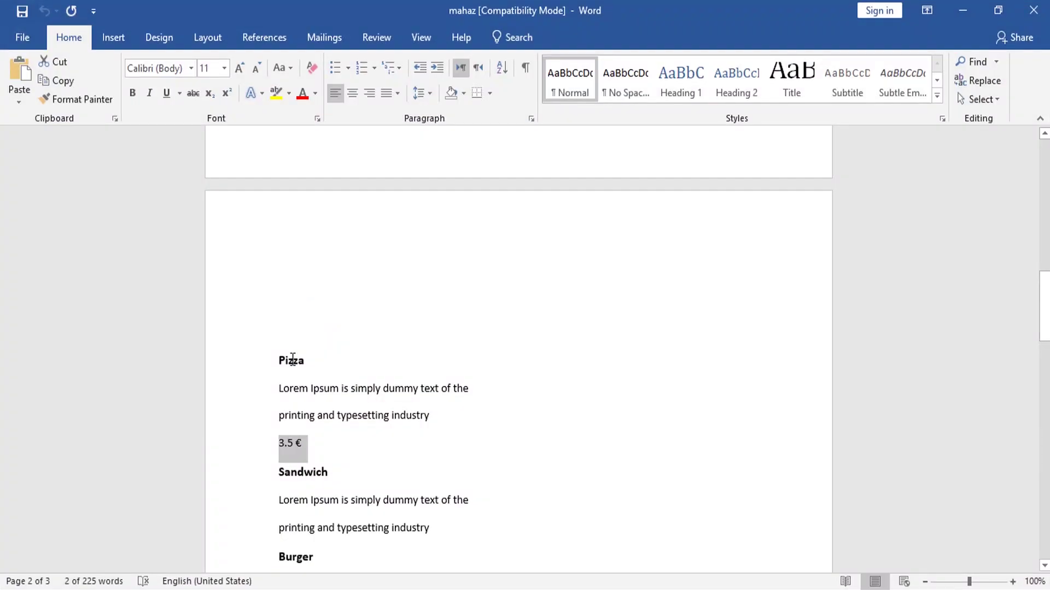
double_click(293, 359)
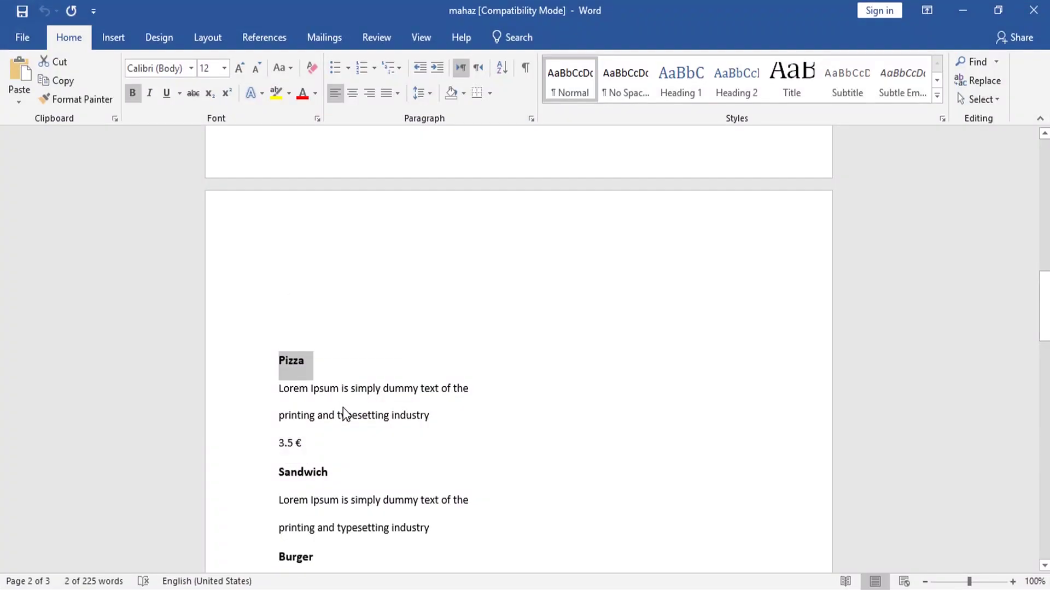
right_click(295, 361)
click(328, 389)
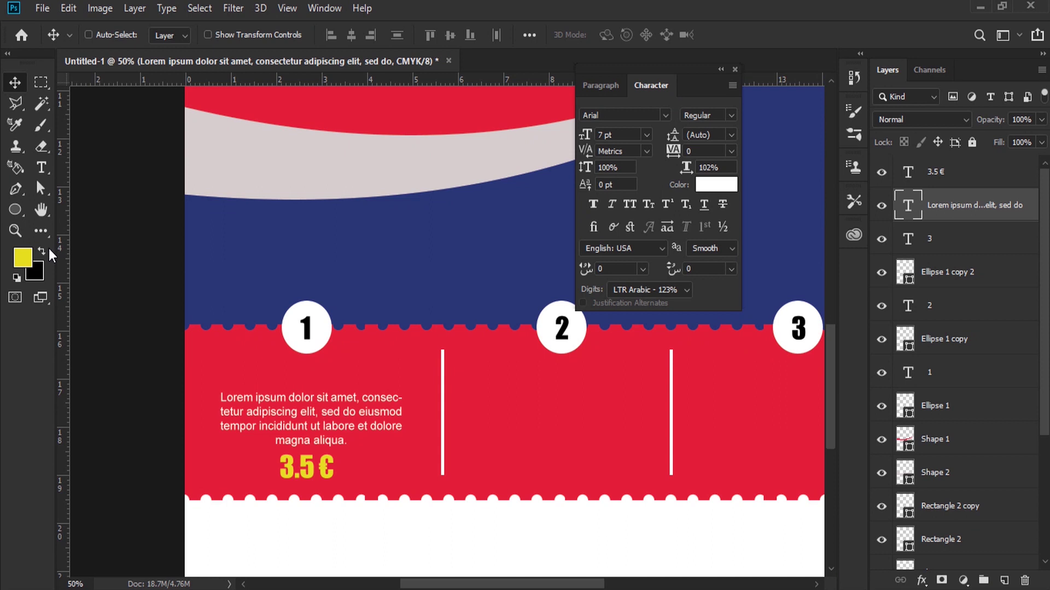
Step: Paste 'Pizza' as a bold 12 pt heading centred above the first column's description
click(41, 167)
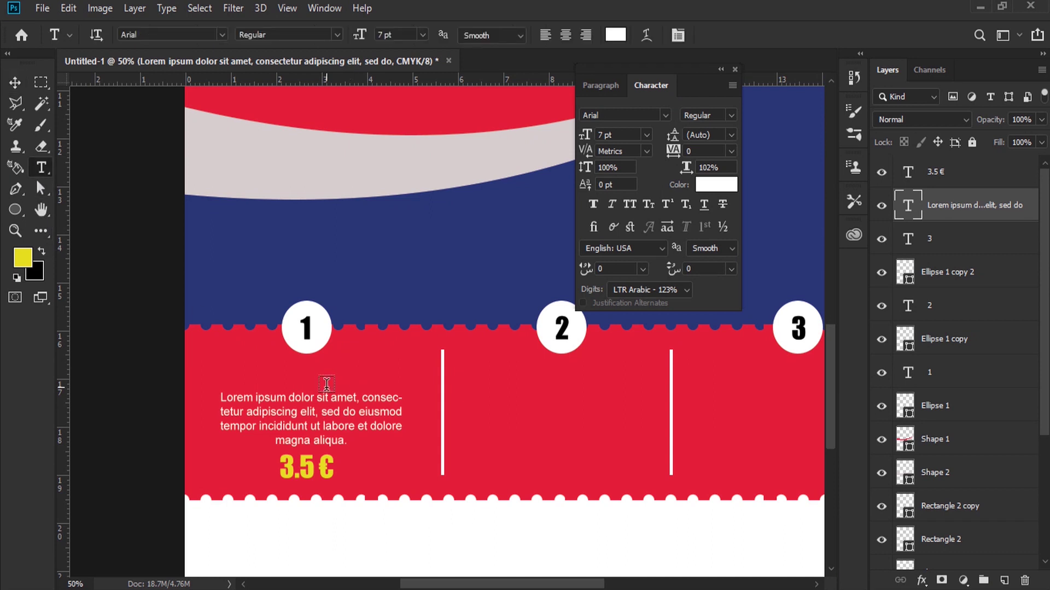
click(316, 376)
right_click(324, 376)
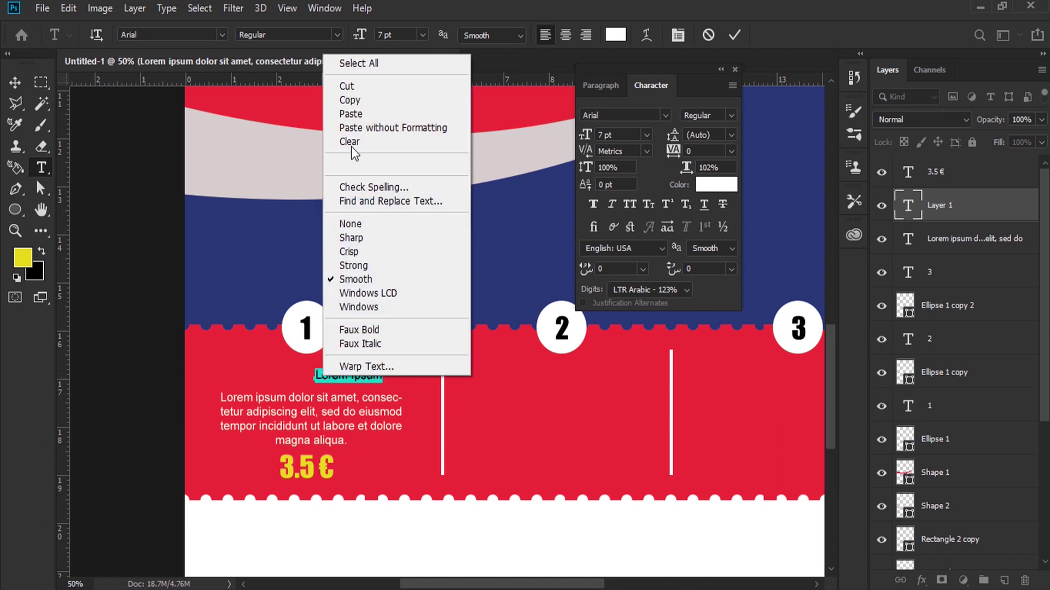
click(350, 114)
double_click(344, 376)
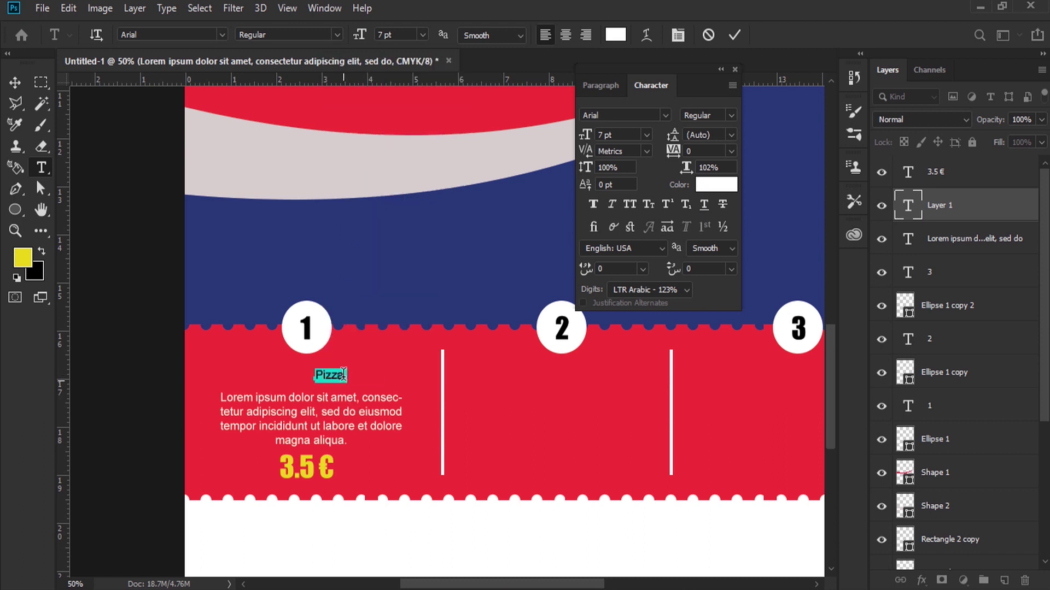
drag(359, 36, 383, 36)
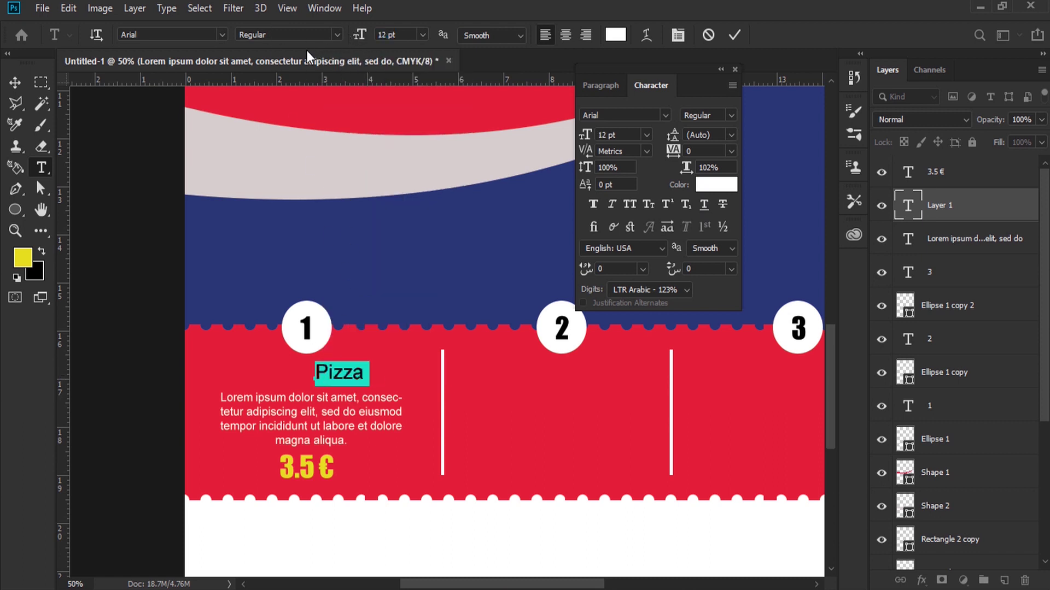
click(337, 35)
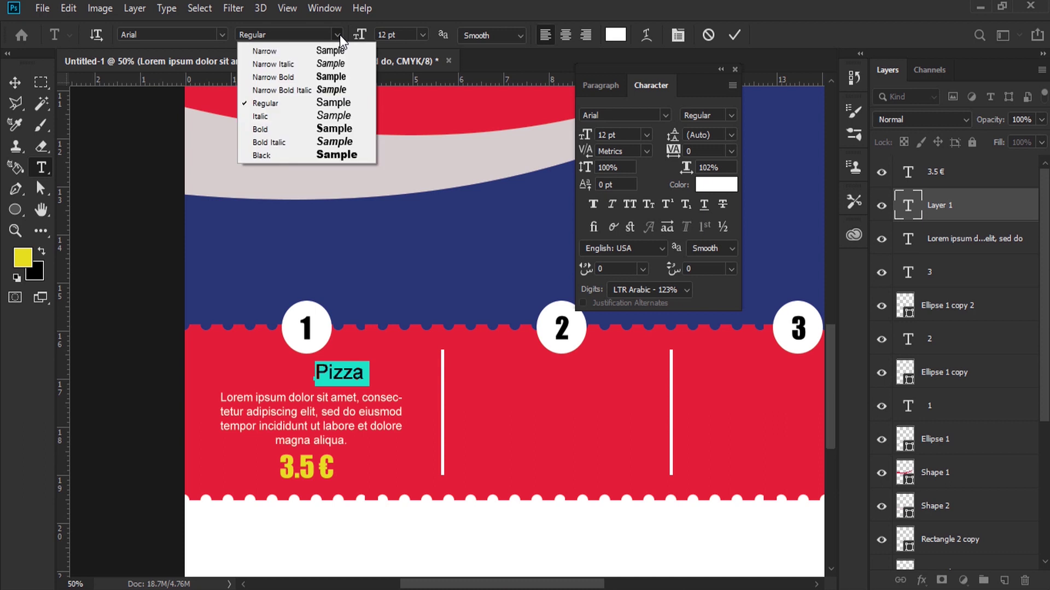
click(268, 129)
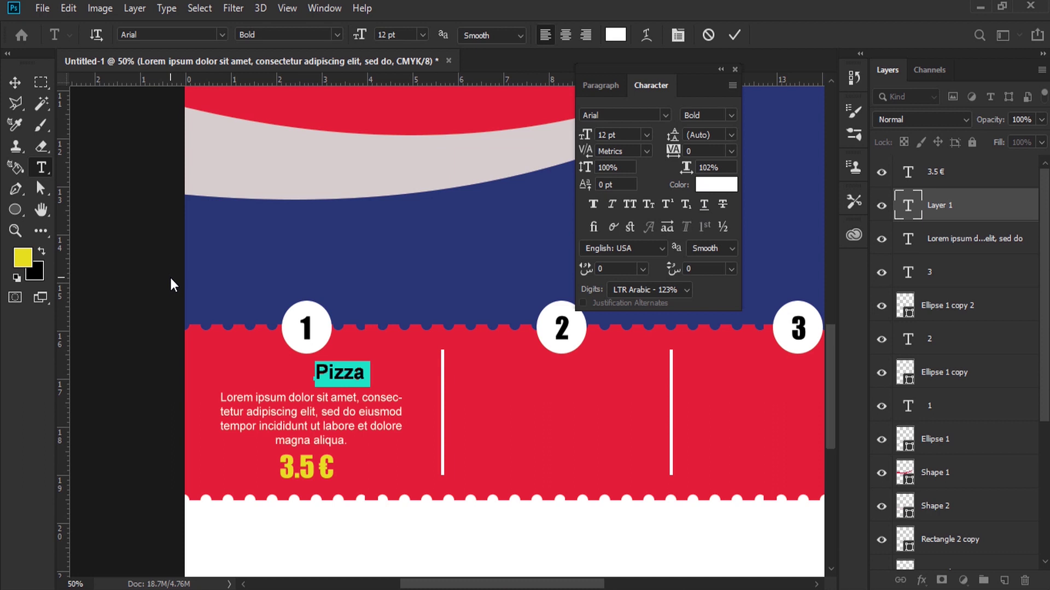
click(14, 82)
drag(366, 366, 330, 369)
click(41, 168)
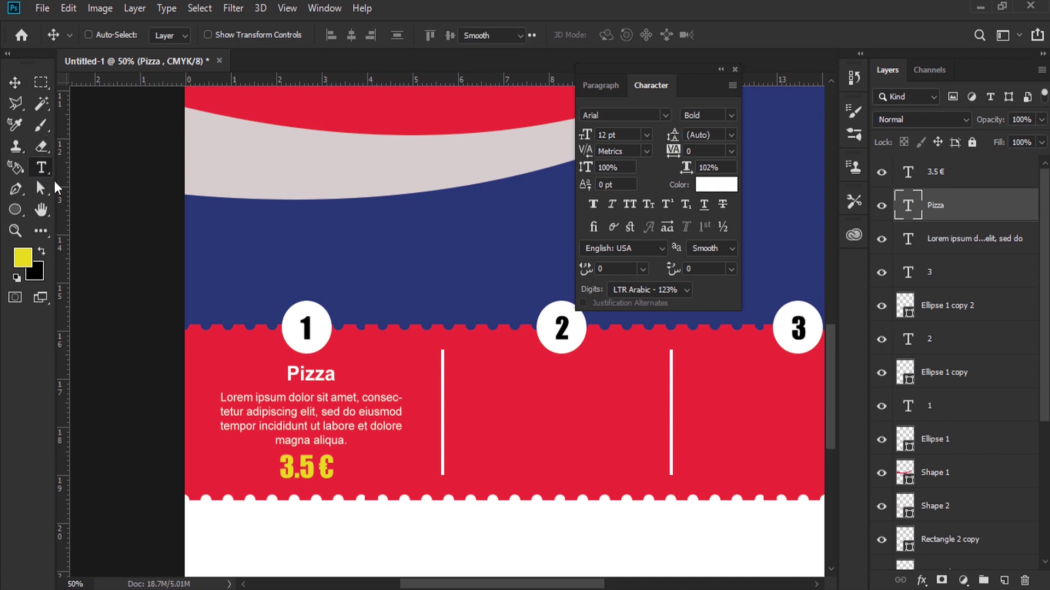
Step: Replace the Pizza heading with a pasted Algerian copy and delete the old plain layer
shift+click(313, 374)
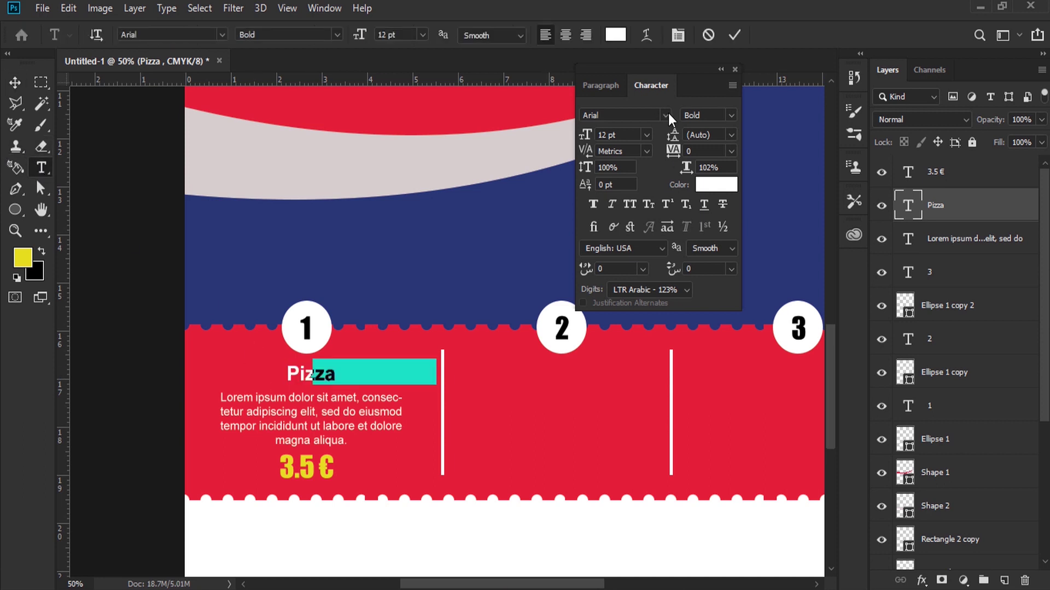
click(668, 114)
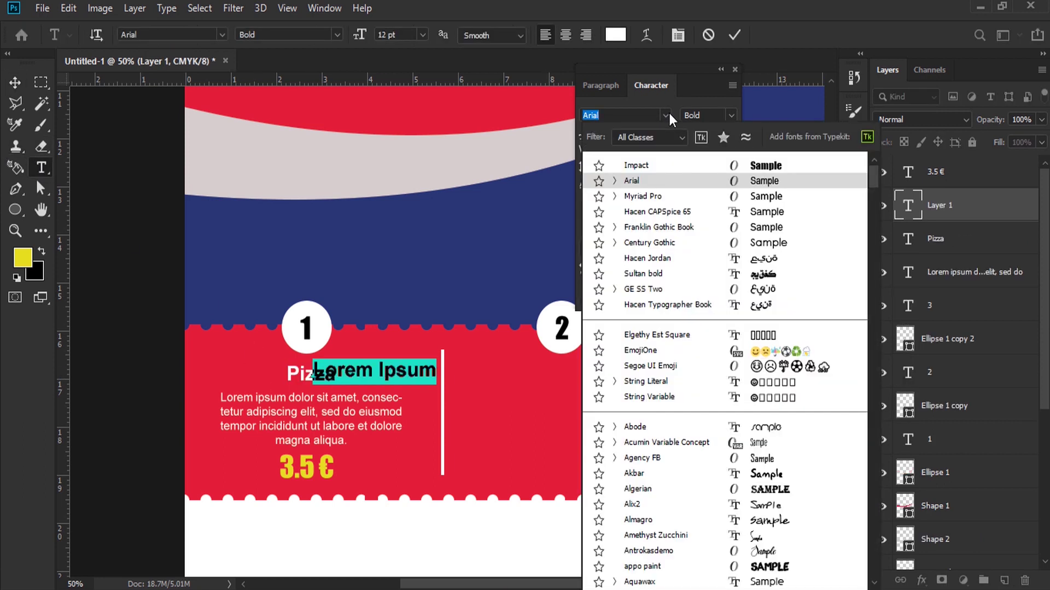
click(758, 490)
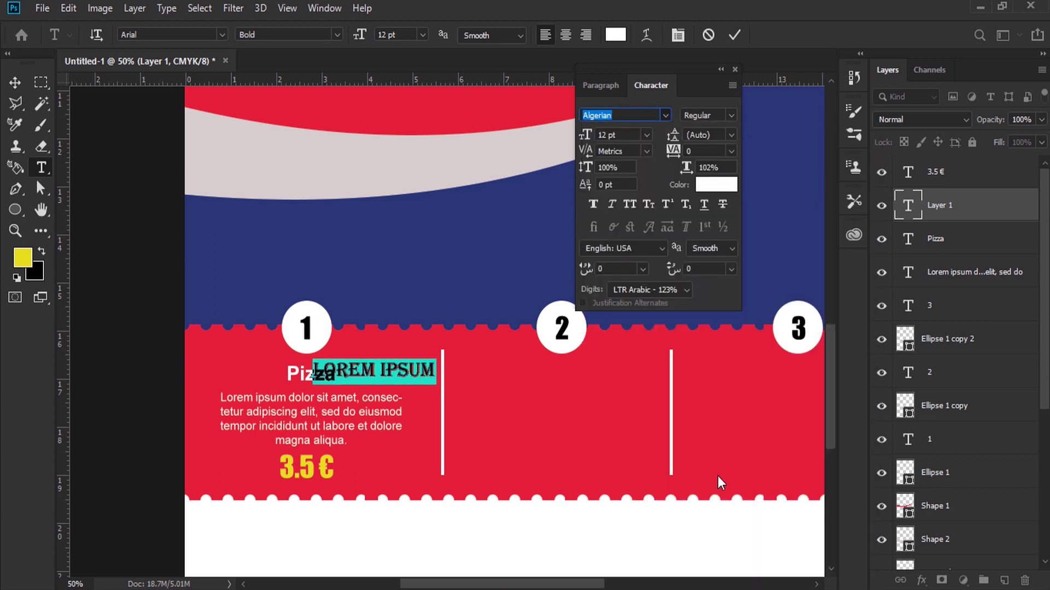
right_click(403, 373)
click(442, 125)
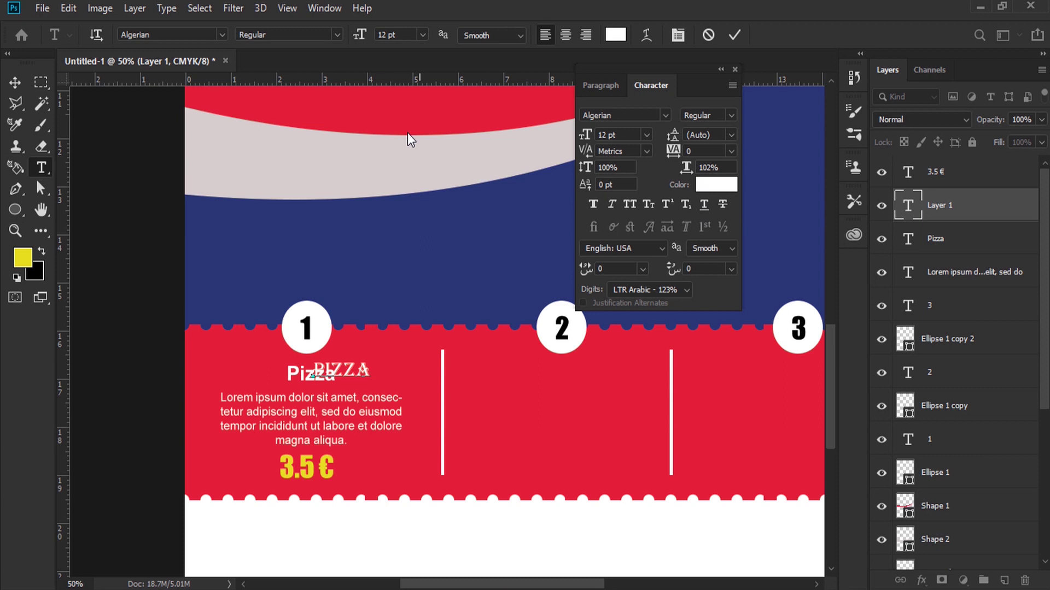
click(15, 83)
right_click(298, 376)
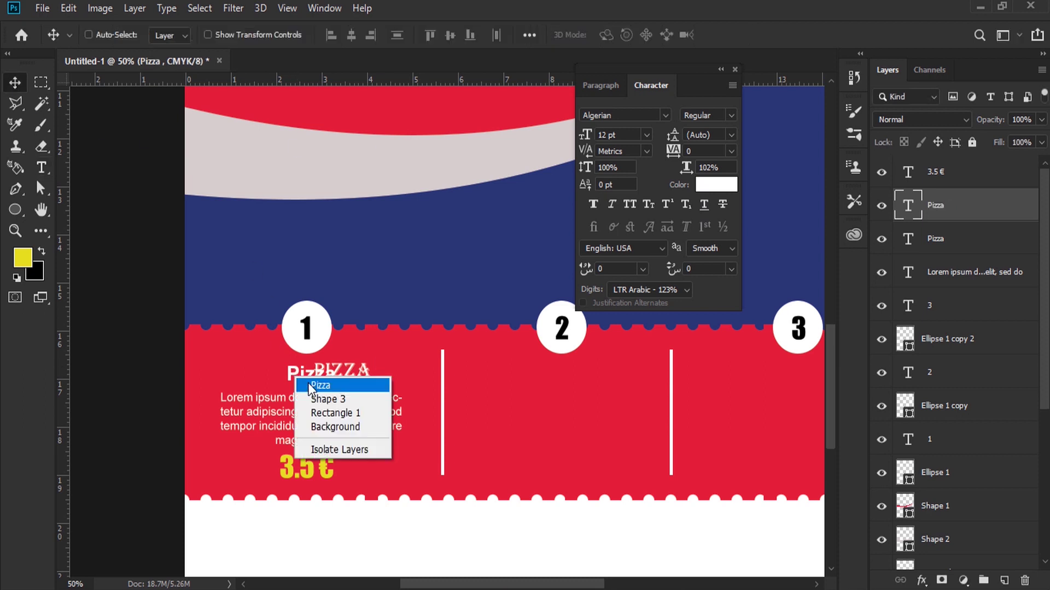
click(315, 386)
key(Delete)
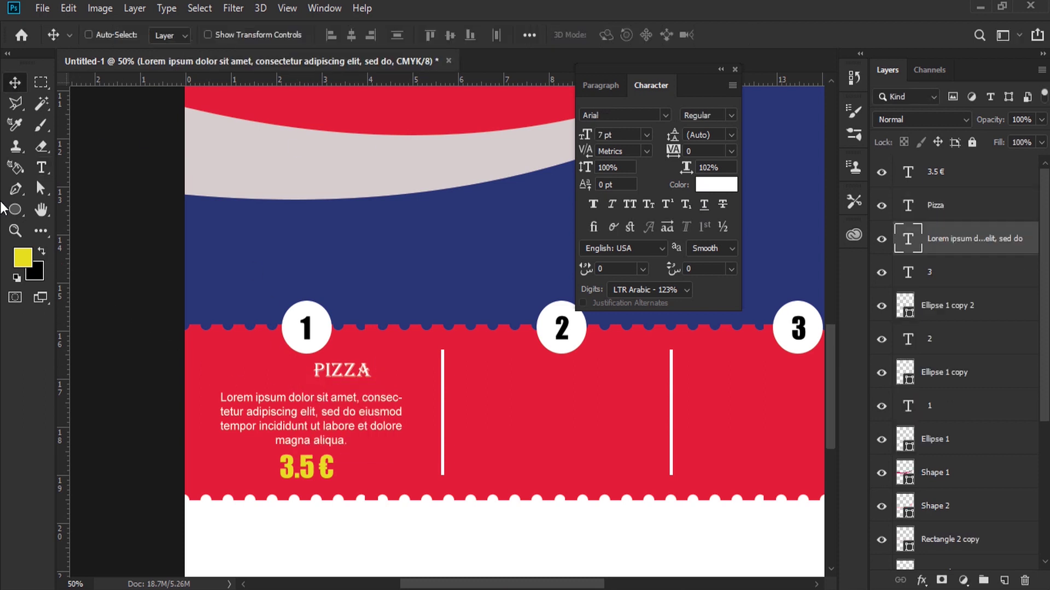
Step: Change the PIZZA heading font to Chopsic and shift it left over its column
click(38, 168)
click(331, 370)
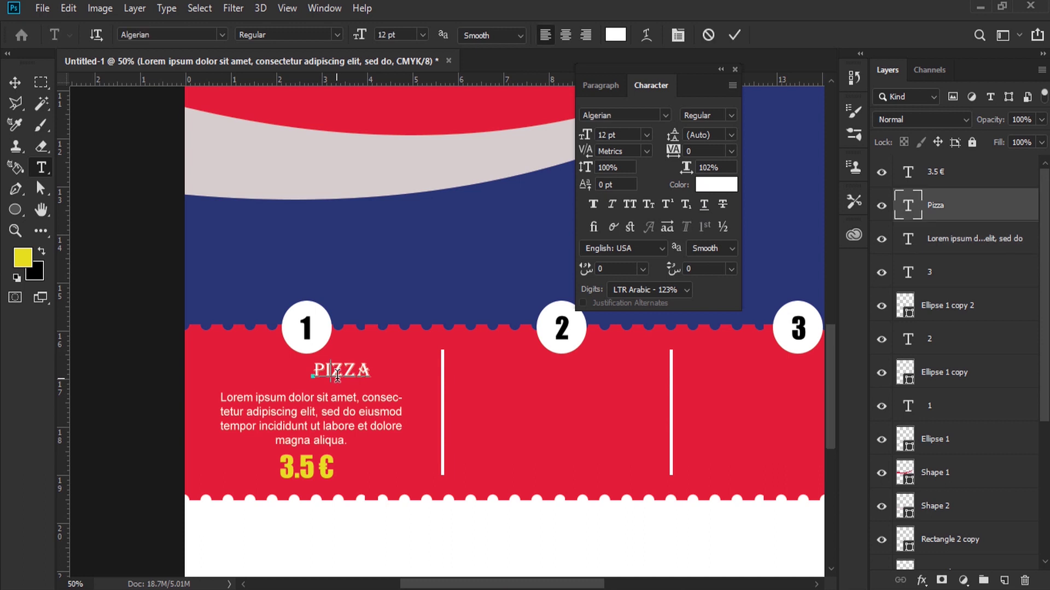
double_click(369, 364)
click(666, 116)
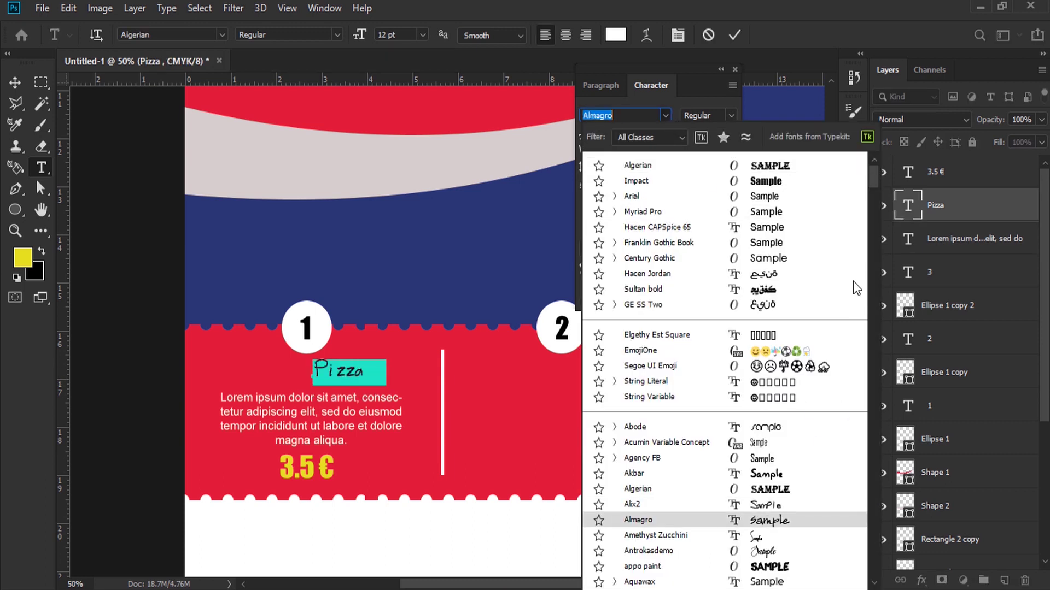
drag(873, 178, 874, 198)
scroll(874, 199, down, 4)
scroll(874, 202, down, 4)
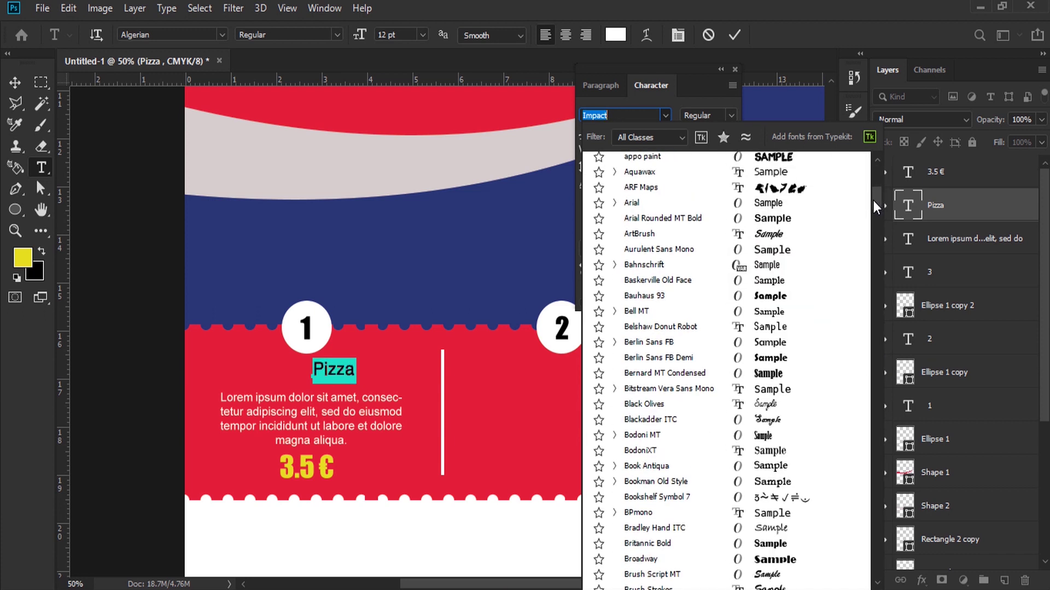
scroll(873, 208, down, 2)
scroll(874, 209, down, 3)
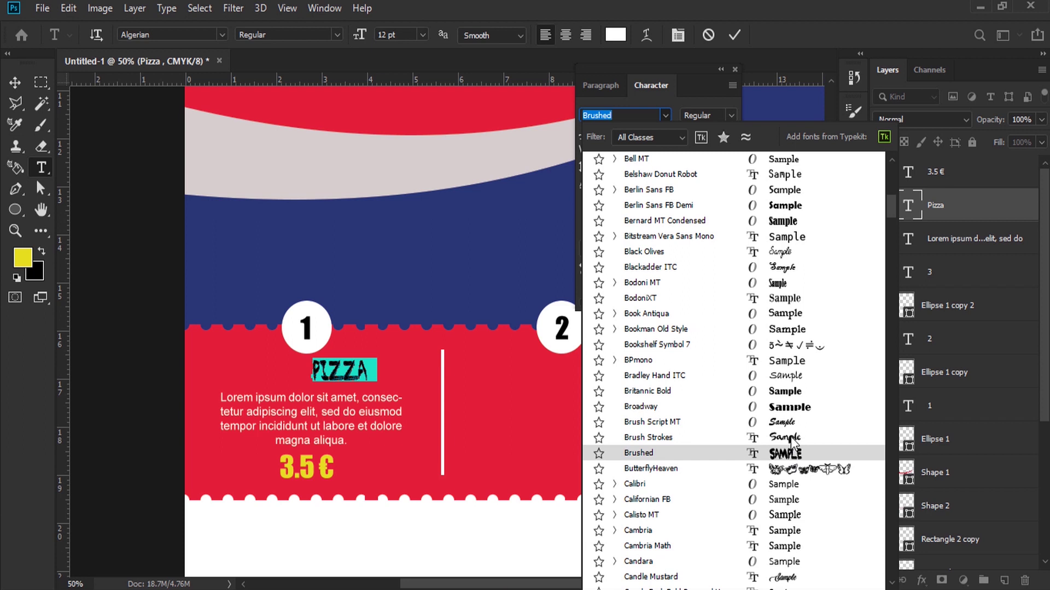
scroll(793, 441, down, 3)
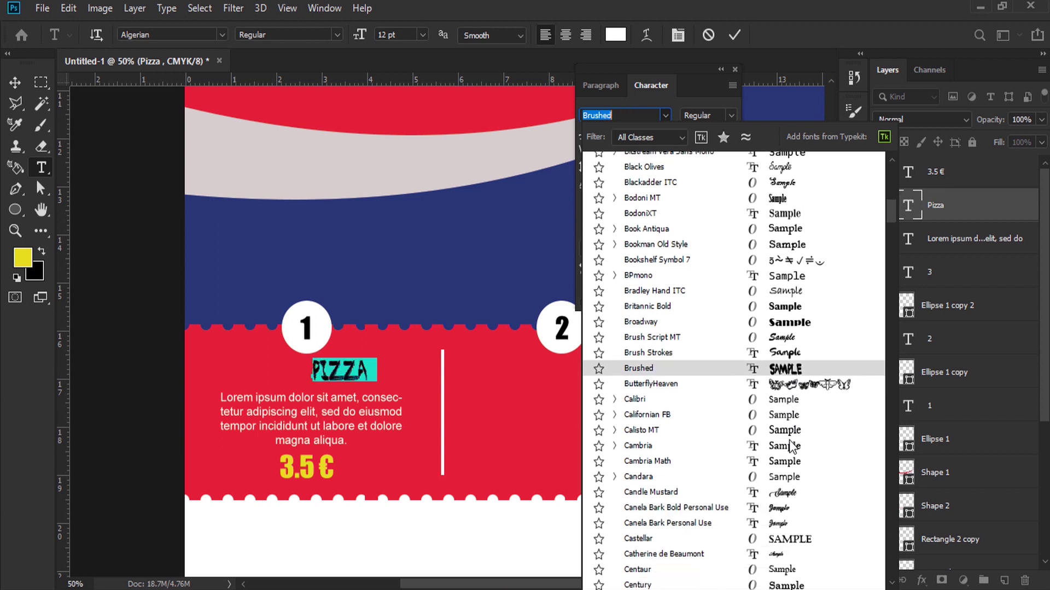
scroll(789, 437, down, 4)
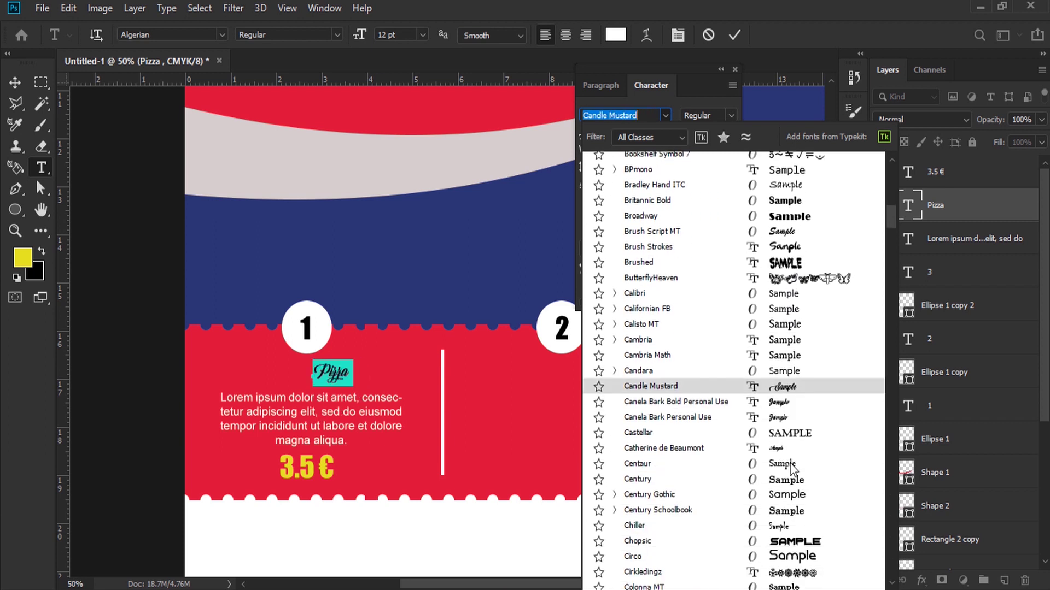
click(792, 541)
click(333, 369)
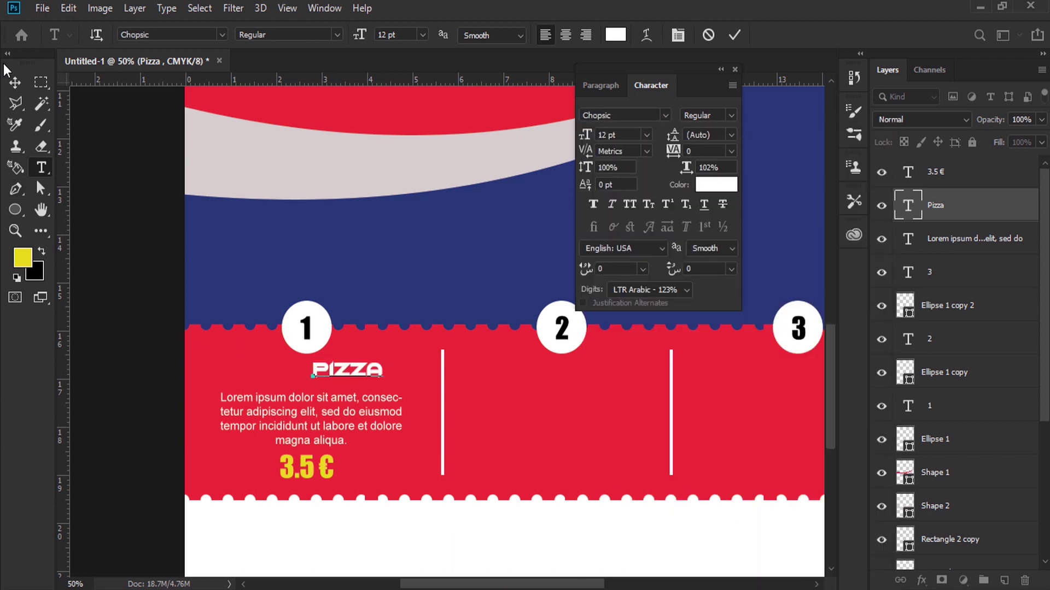
click(14, 82)
drag(361, 372, 325, 375)
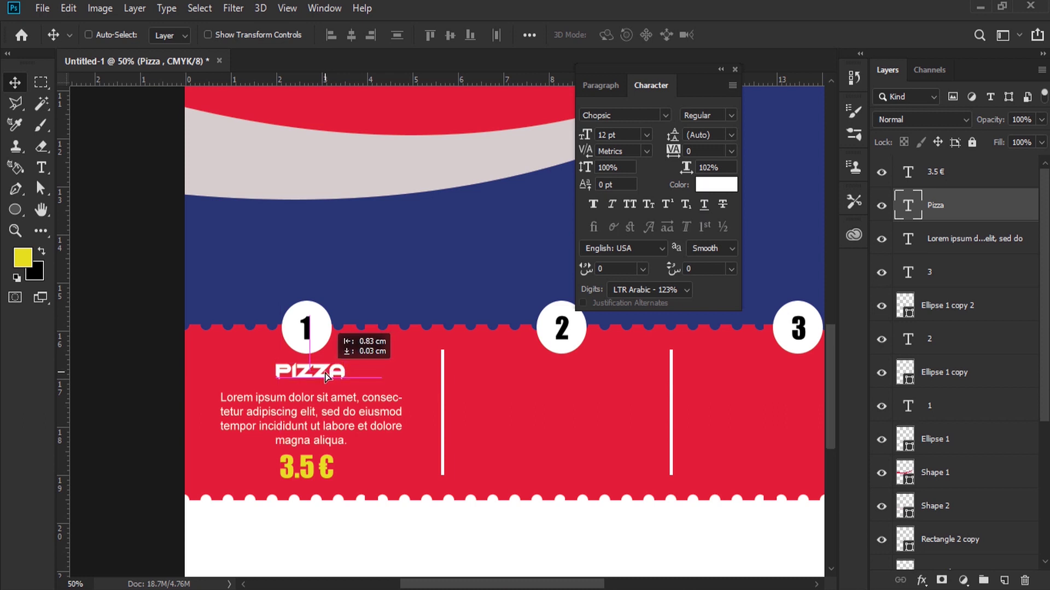
Step: Alt-drag copies of the Pizza, Lorem, 3 and 3.5 € layers into columns two and three
shift+click(929, 272)
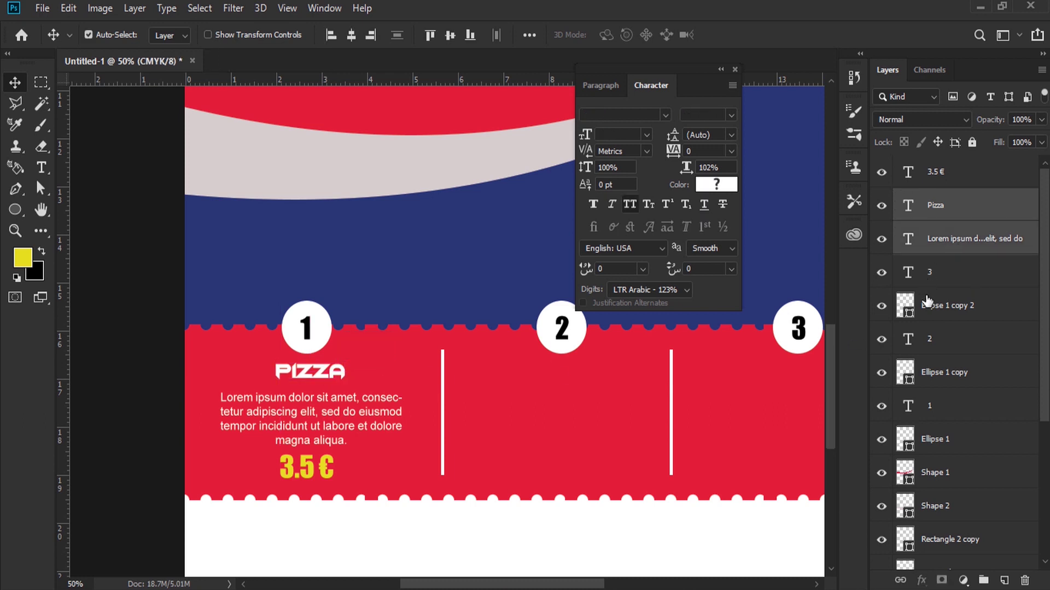
shift+click(947, 174)
drag(322, 407, 562, 398)
mouse_move(635, 425)
mouse_down()
mouse_move(440, 423)
mouse_move(619, 411)
mouse_up()
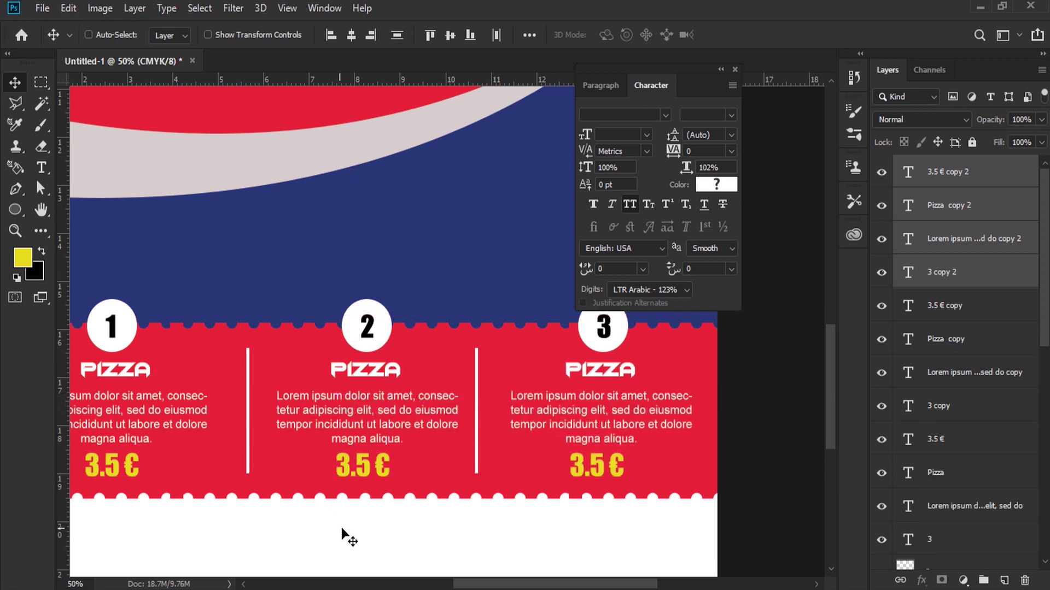
click(41, 168)
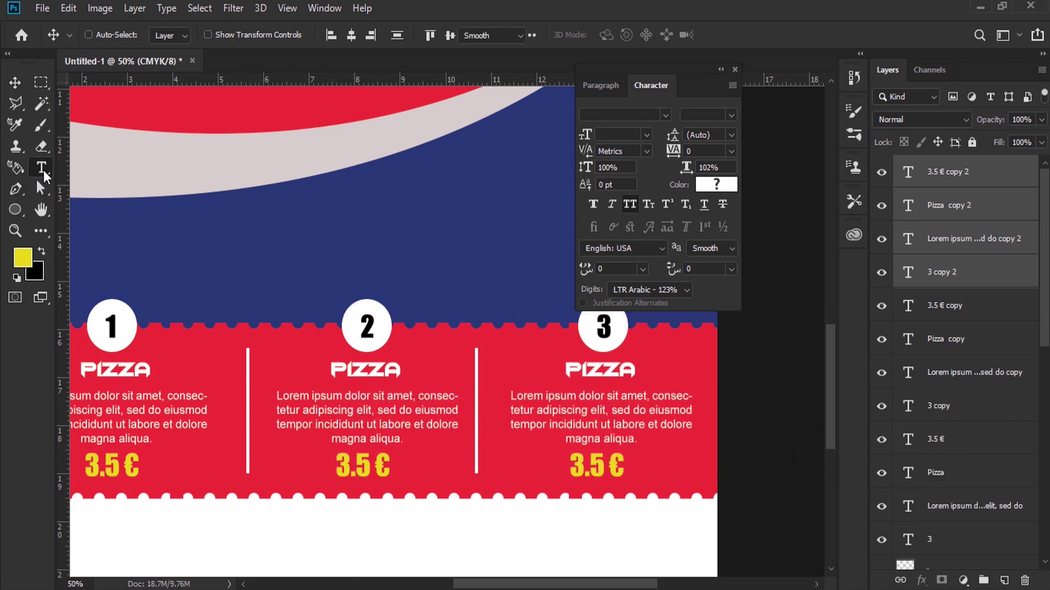
Step: Retype the second column's PIZZA heading as SANDWISH and centre it in its column
click(353, 366)
double_click(352, 367)
text(Sandw)
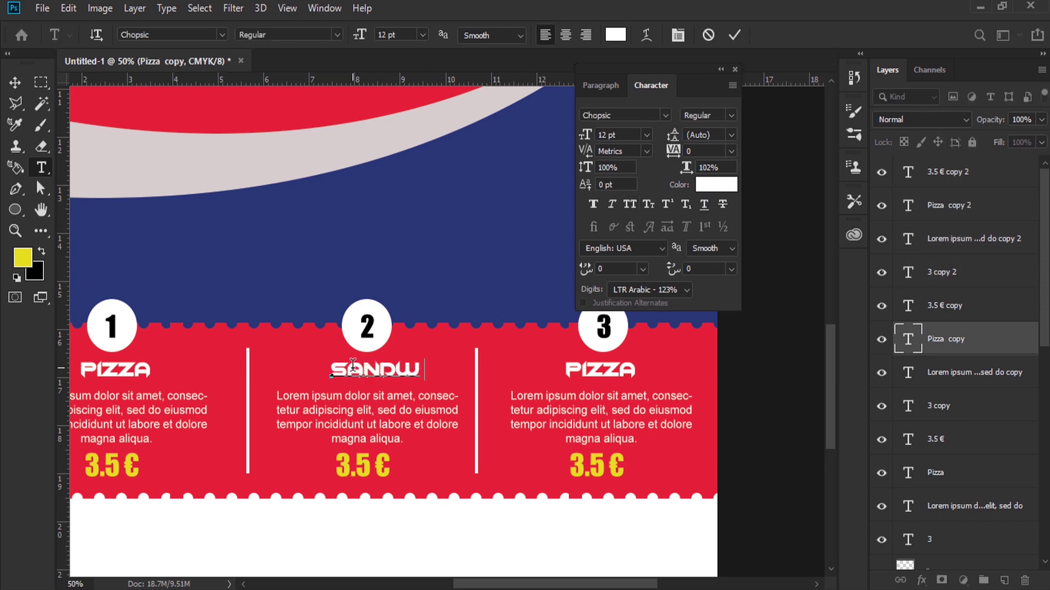
click(15, 83)
mouse_move(375, 332)
mouse_down()
mouse_move(398, 350)
mouse_move(380, 350)
mouse_up()
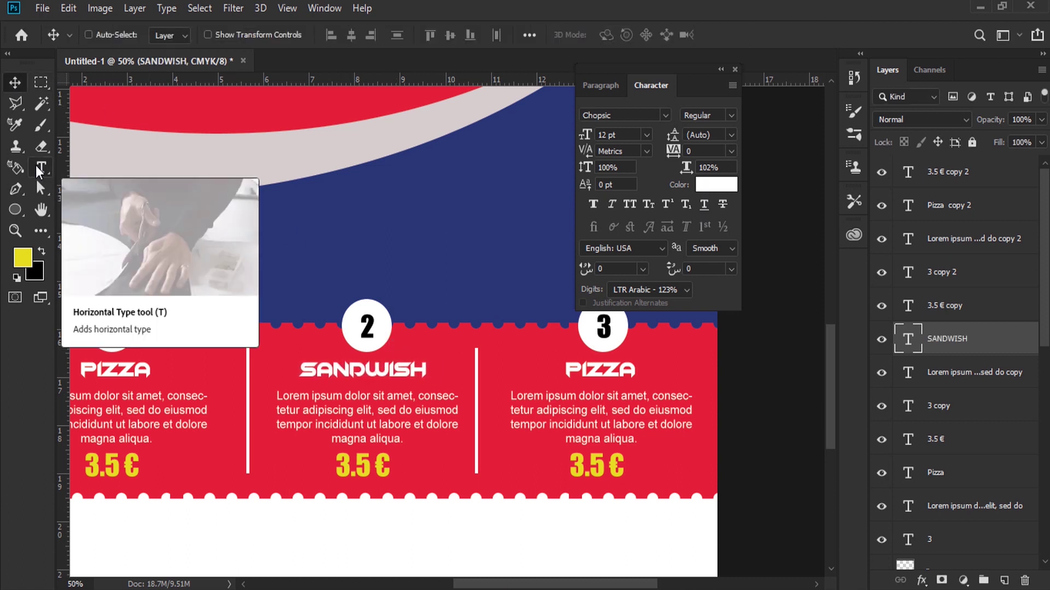
click(41, 168)
Step: Retype the third column's heading as PANINI and close the Character panel
click(600, 373)
double_click(600, 373)
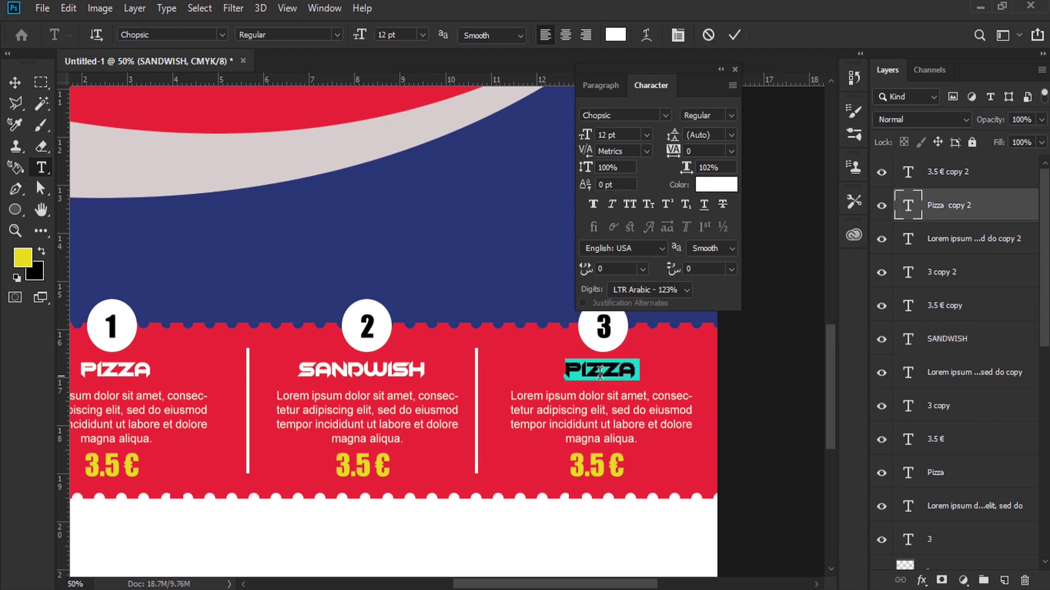
text(Pani)
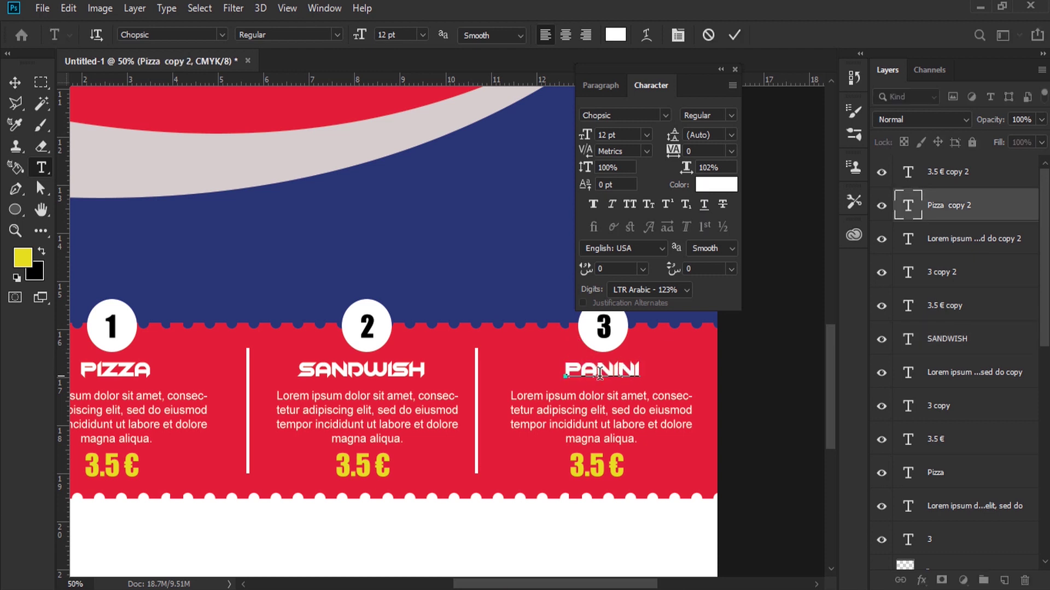
key(ctrl+Return)
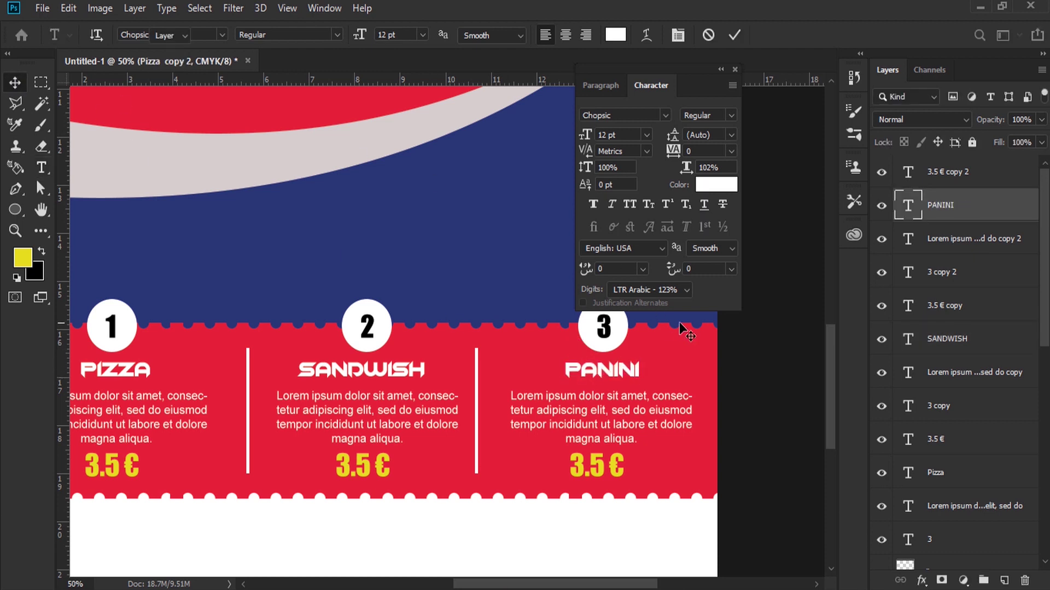
key(v)
click(736, 71)
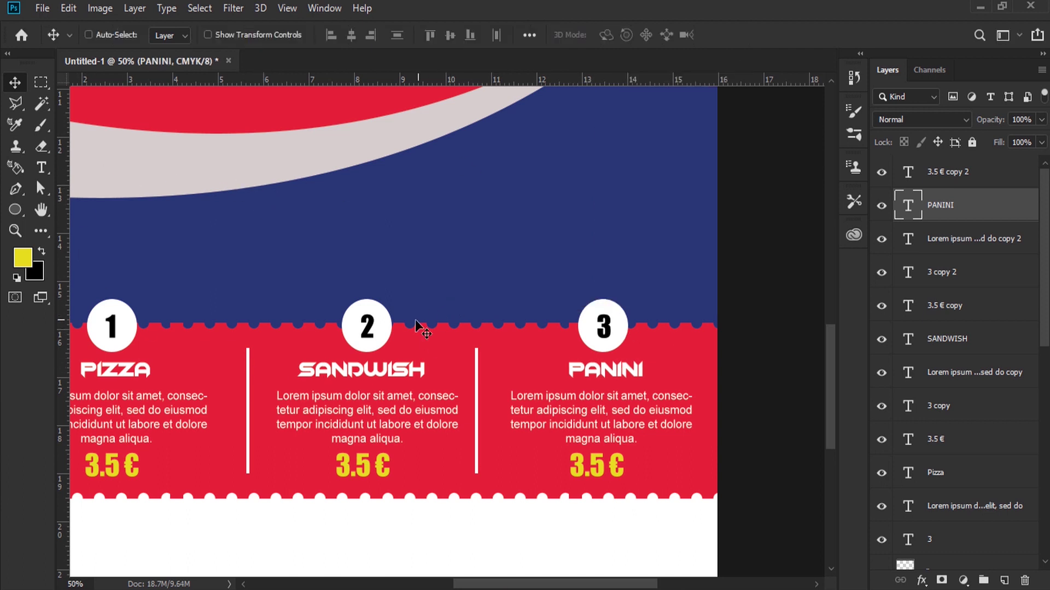
drag(469, 281, 430, 388)
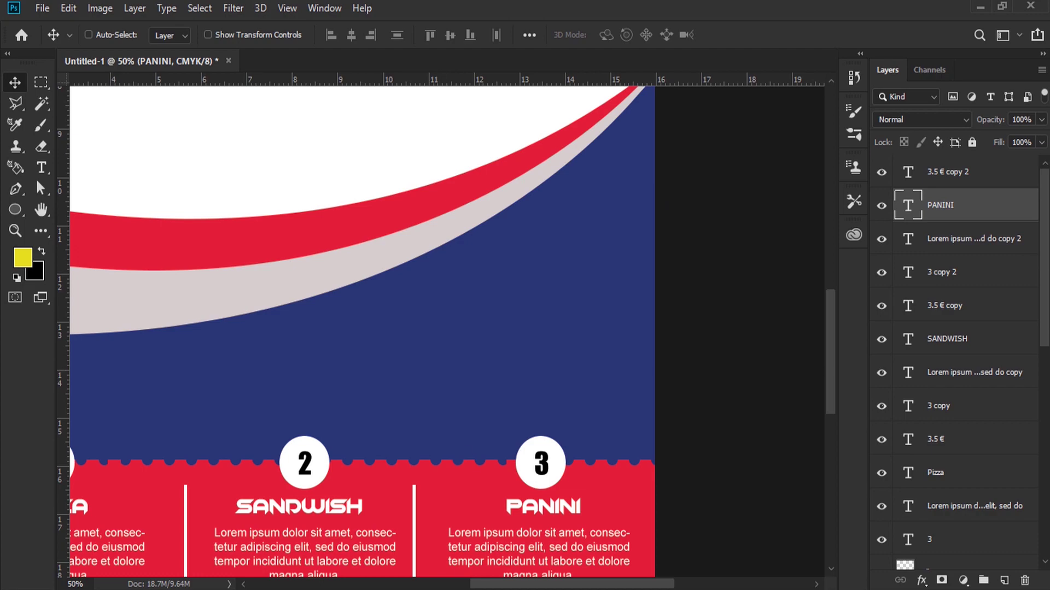
Step: Select the Lorem Ipsum paragraph opening through the word 'when' in the mahaz document
scroll(331, 346, up, 2)
scroll(335, 304, up, 10)
scroll(336, 303, up, 10)
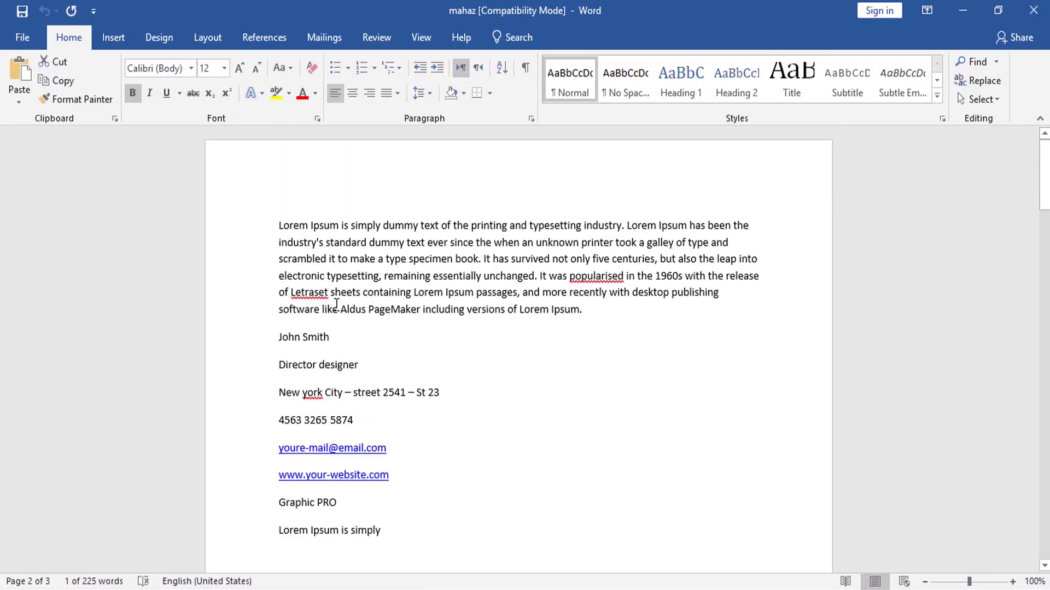
drag(280, 226, 494, 242)
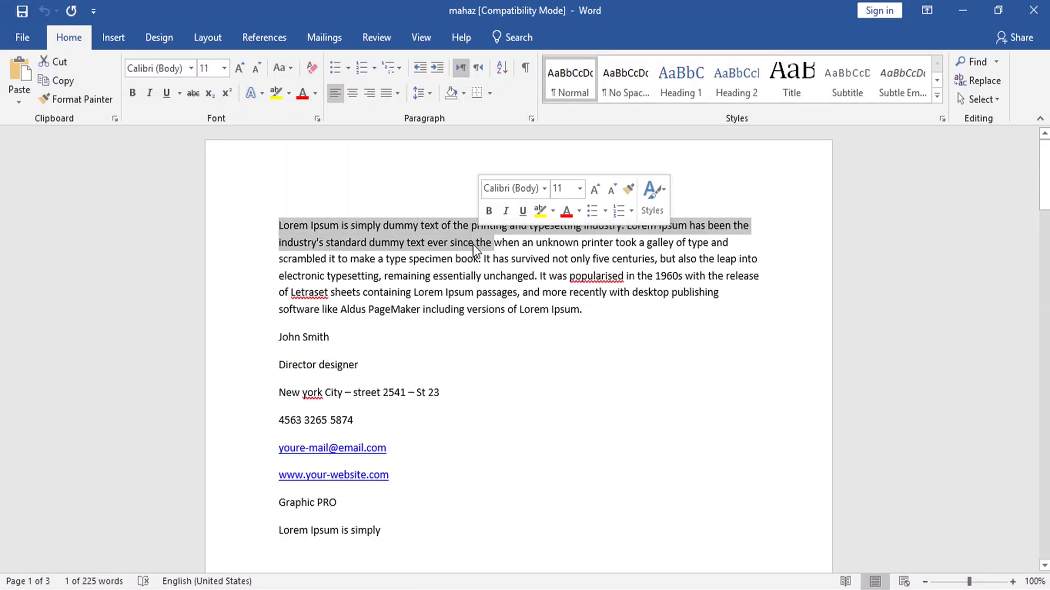
click(515, 243)
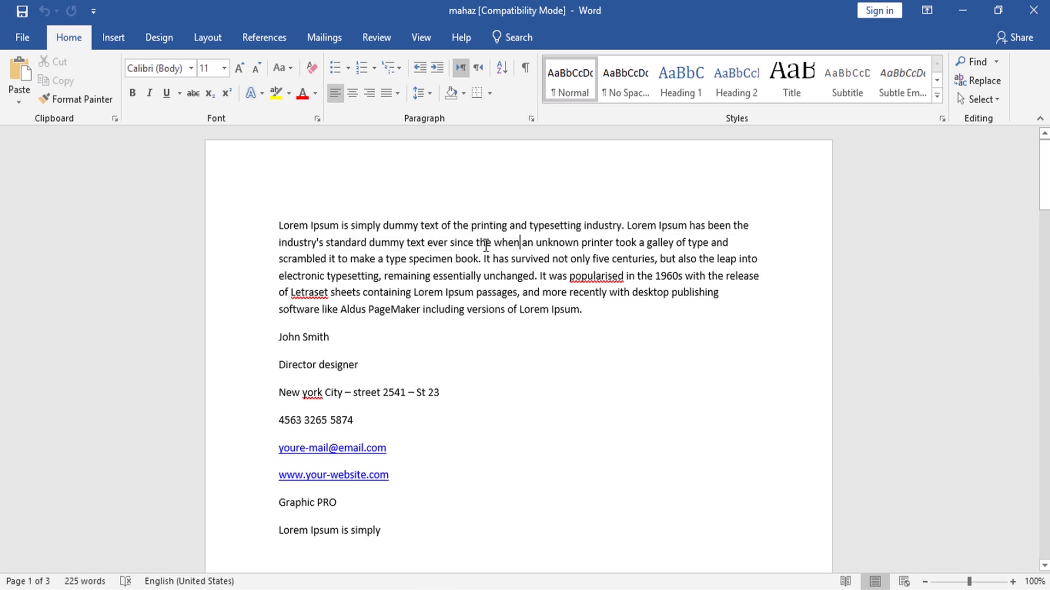
drag(510, 242, 277, 224)
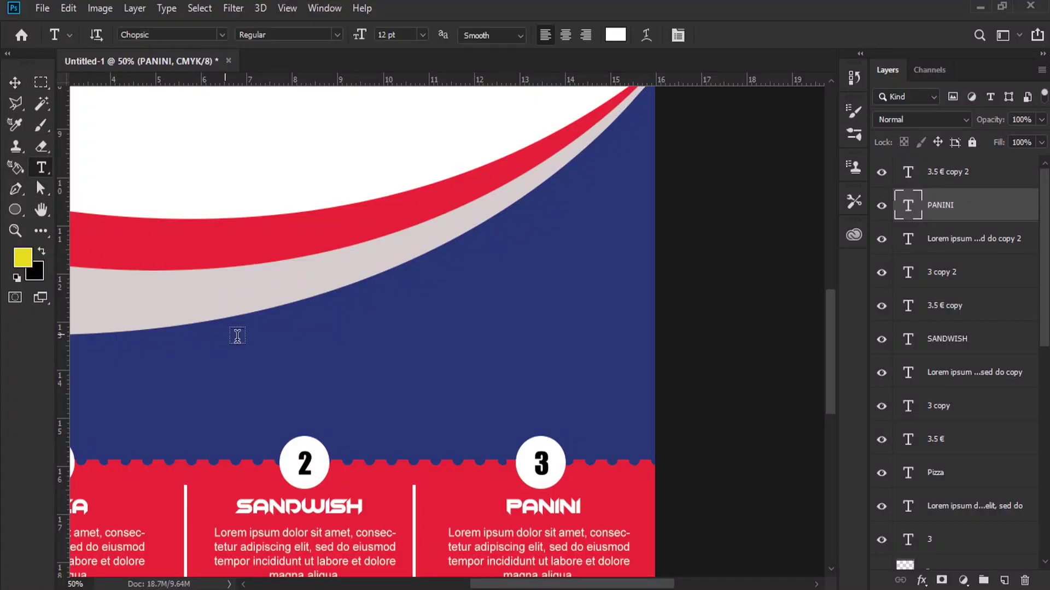
Step: Add a paragraph text box in the navy area set in 8 pt white Arial Regular
mouse_move(253, 344)
mouse_down()
mouse_move(597, 374)
mouse_move(611, 407)
mouse_up()
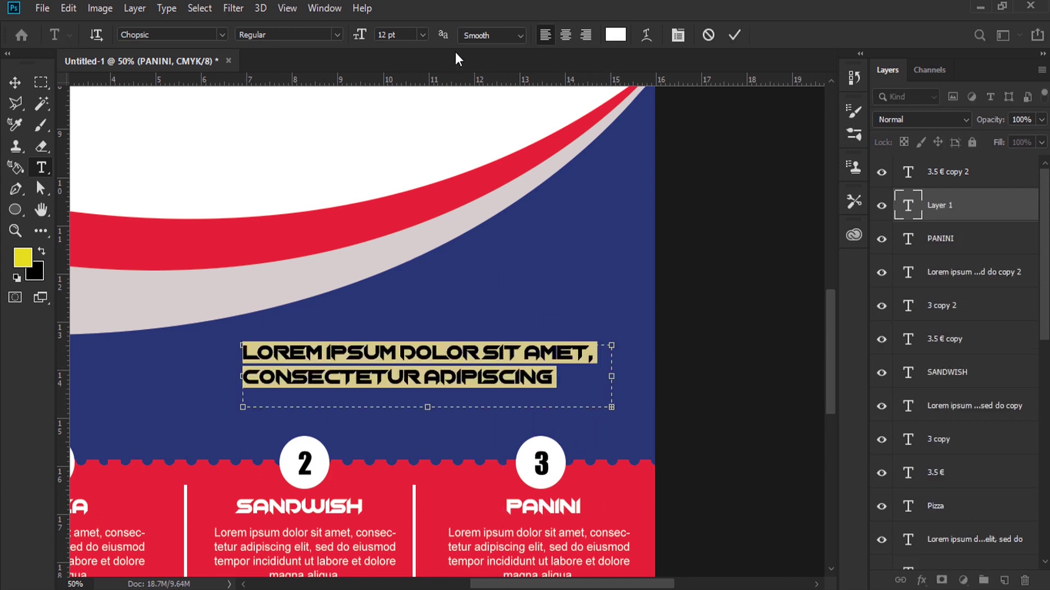
click(422, 35)
click(402, 83)
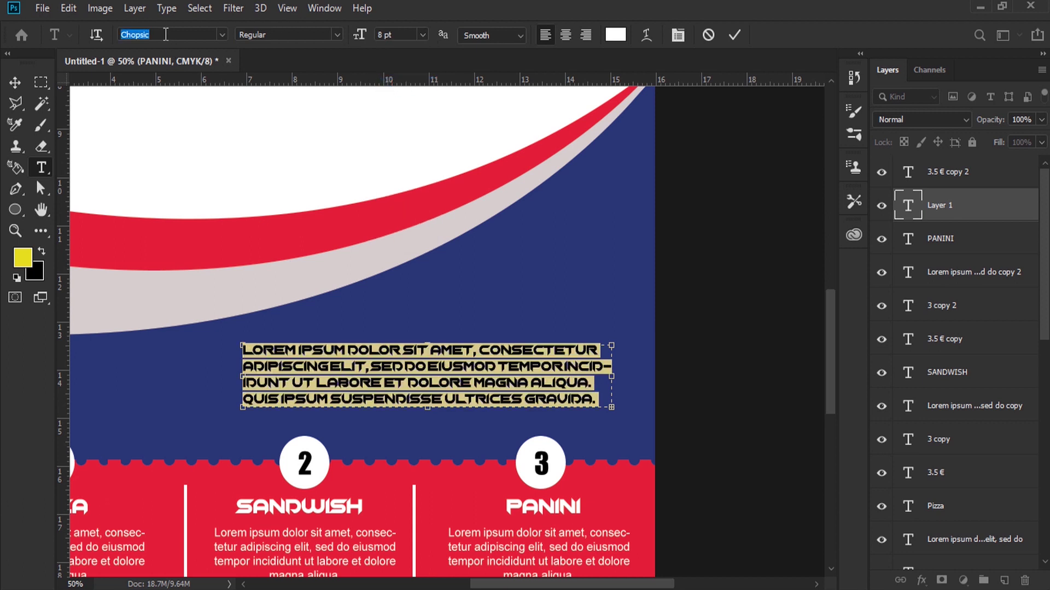
text(AR)
key(Down)
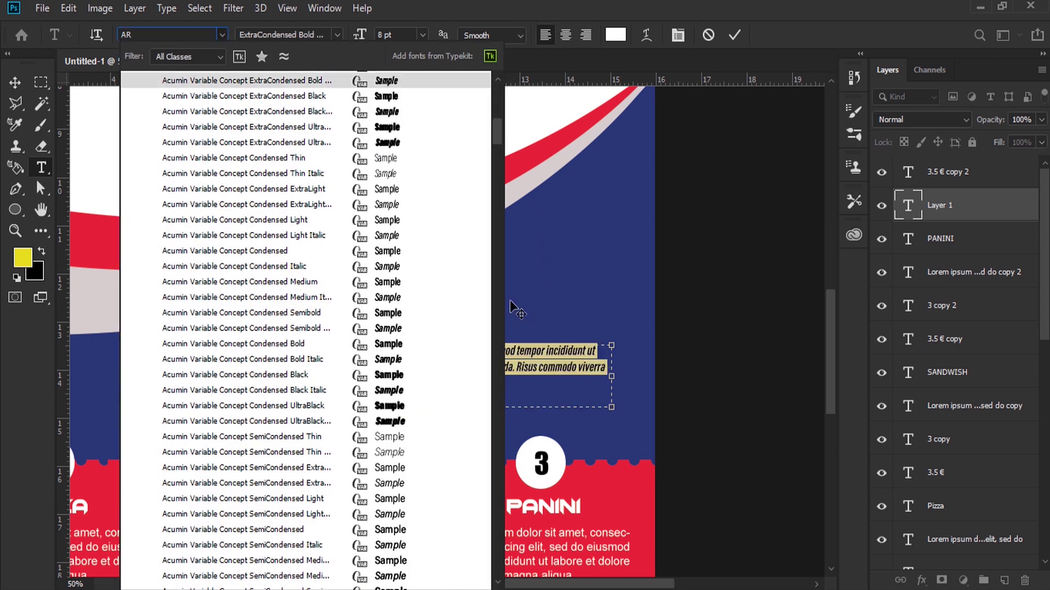
drag(497, 132, 498, 86)
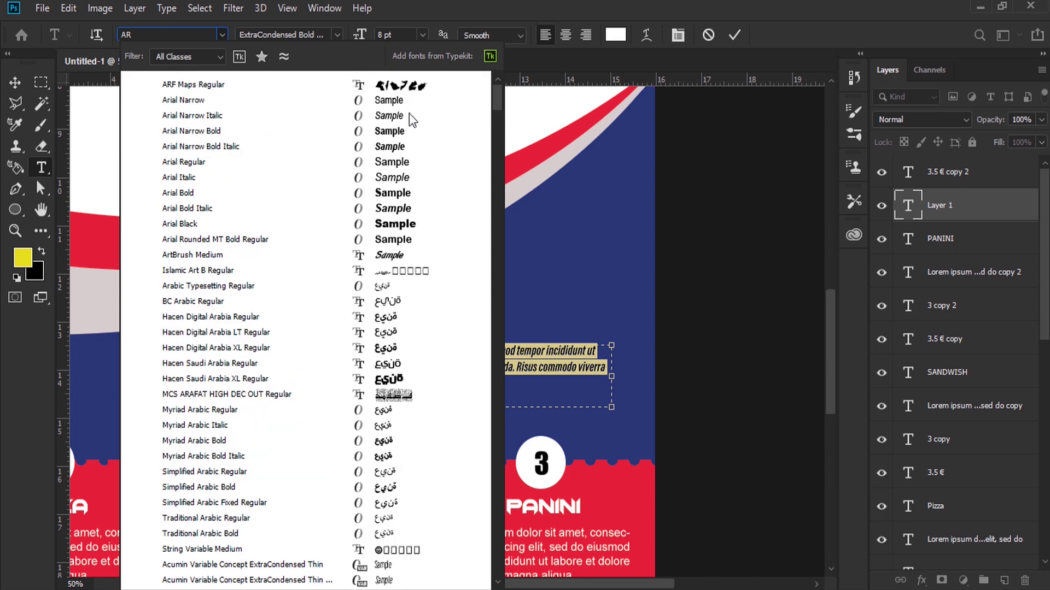
click(192, 165)
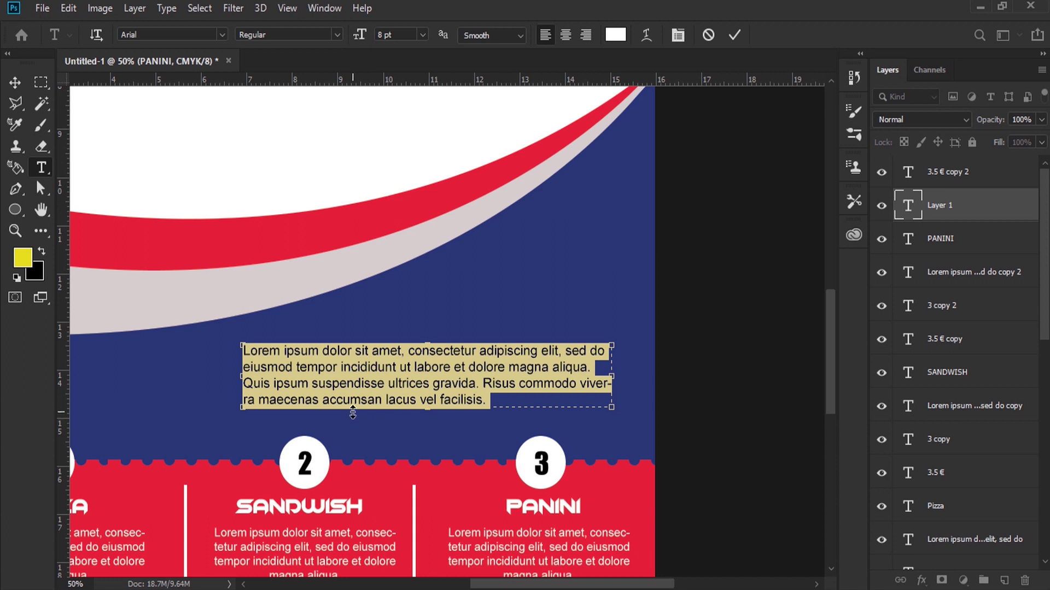
click(16, 278)
click(42, 251)
click(19, 83)
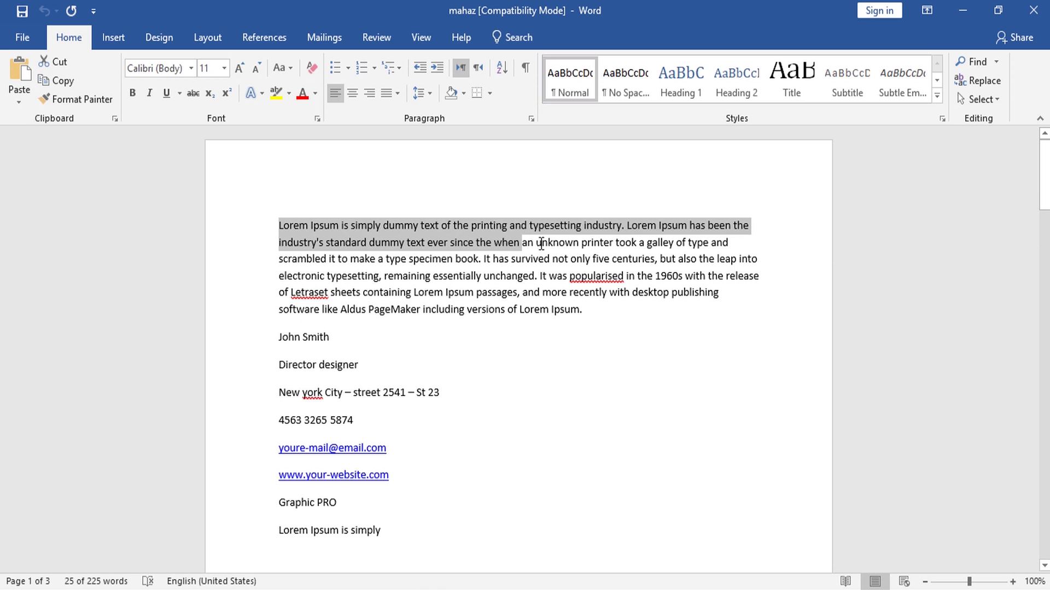
Step: Select the word Burger in the Word document
drag(536, 242, 613, 242)
right_click(604, 245)
key(Escape)
drag(1045, 230, 1046, 333)
double_click(296, 515)
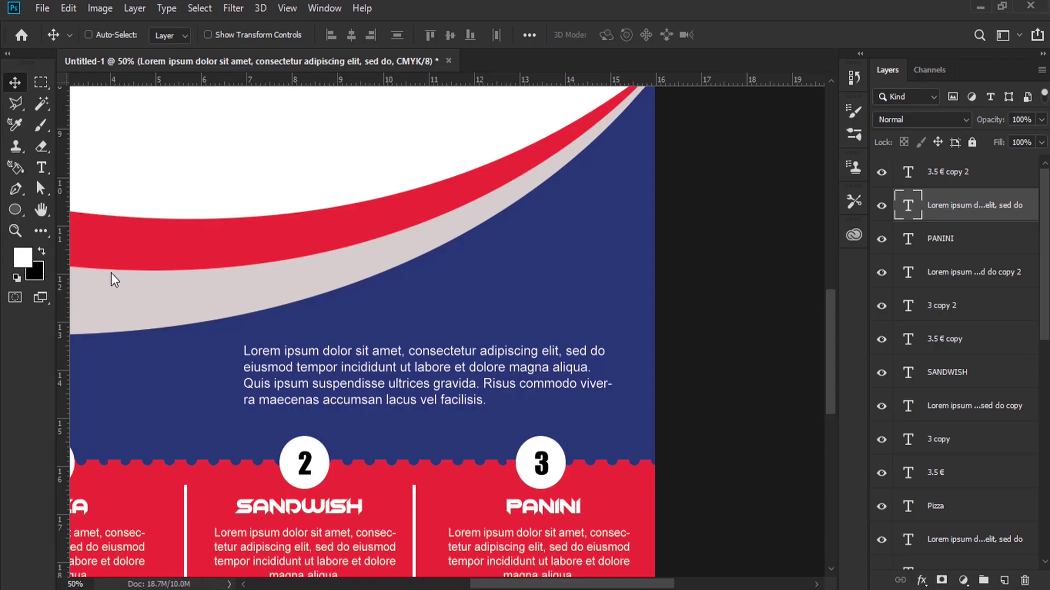
Step: Paste Burger into a new text layer above the paragraph and enlarge it to 26 pt
click(41, 167)
click(418, 302)
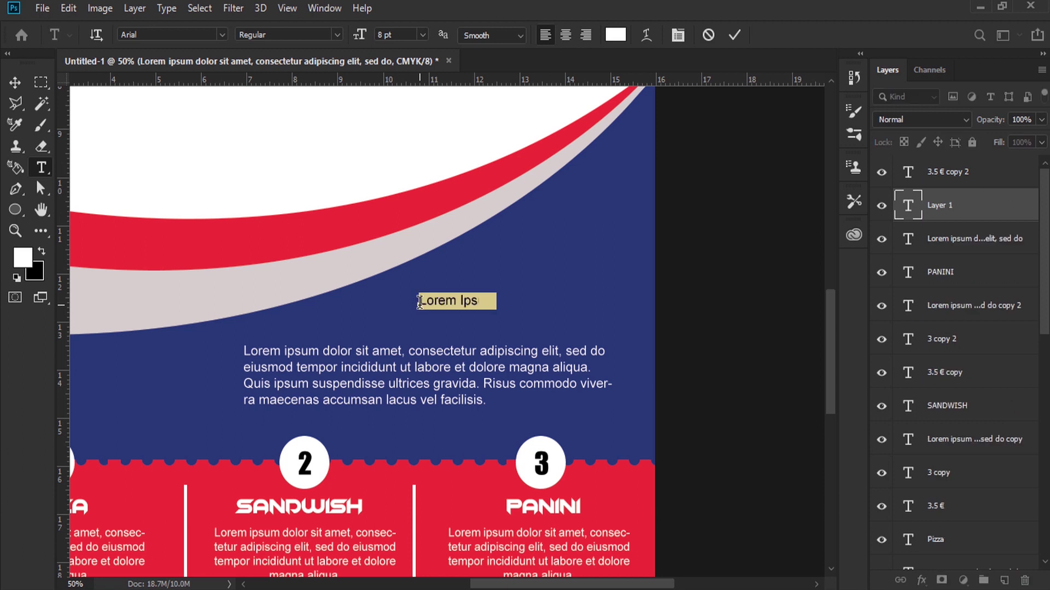
right_click(419, 302)
click(457, 329)
double_click(446, 300)
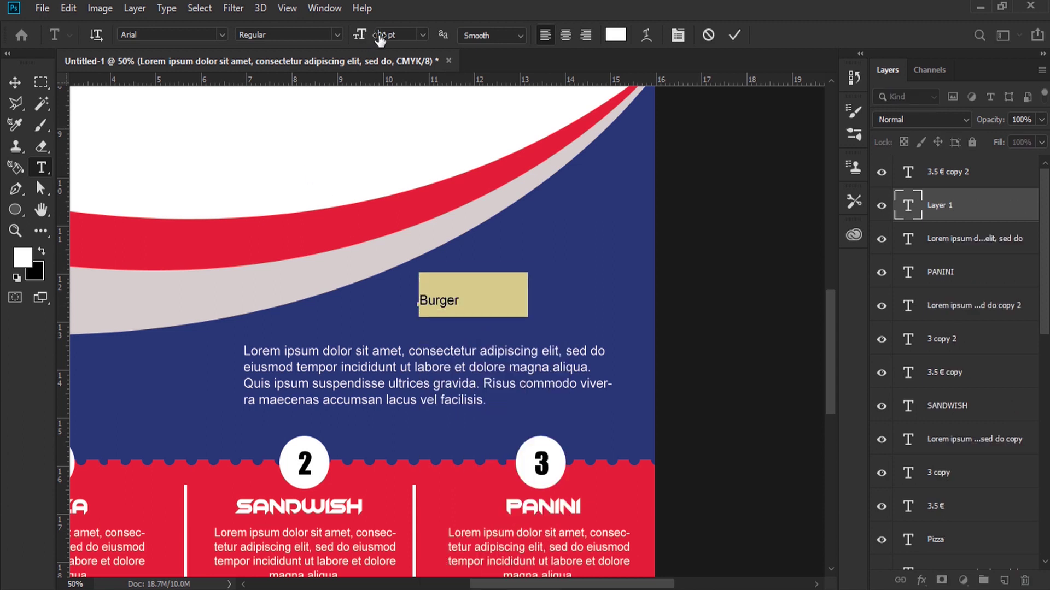
drag(367, 41, 383, 36)
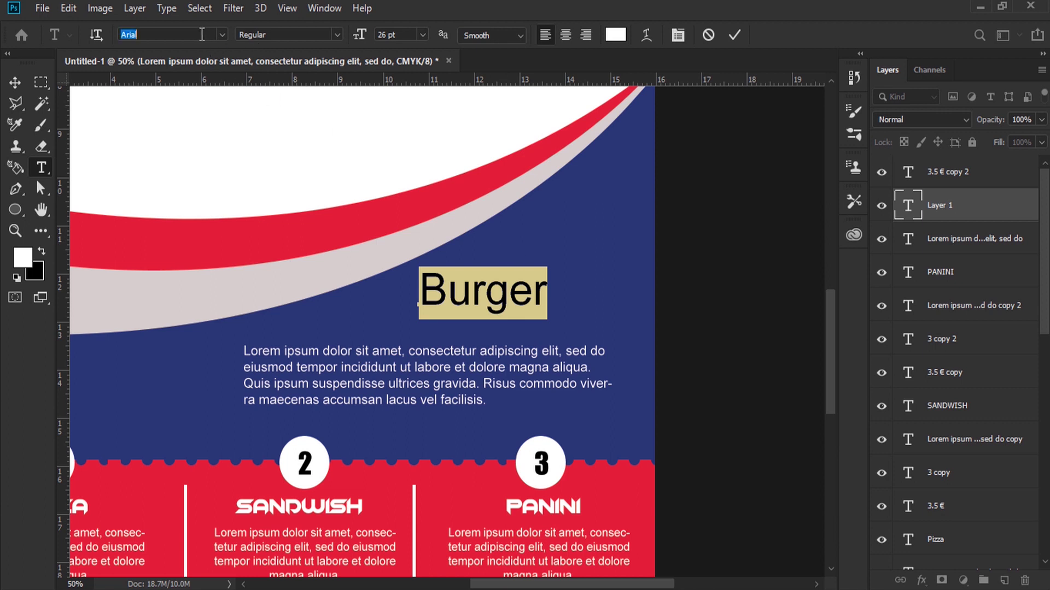
Step: Set Burger in Impact and move it right, just above the paragraph
text(IM)
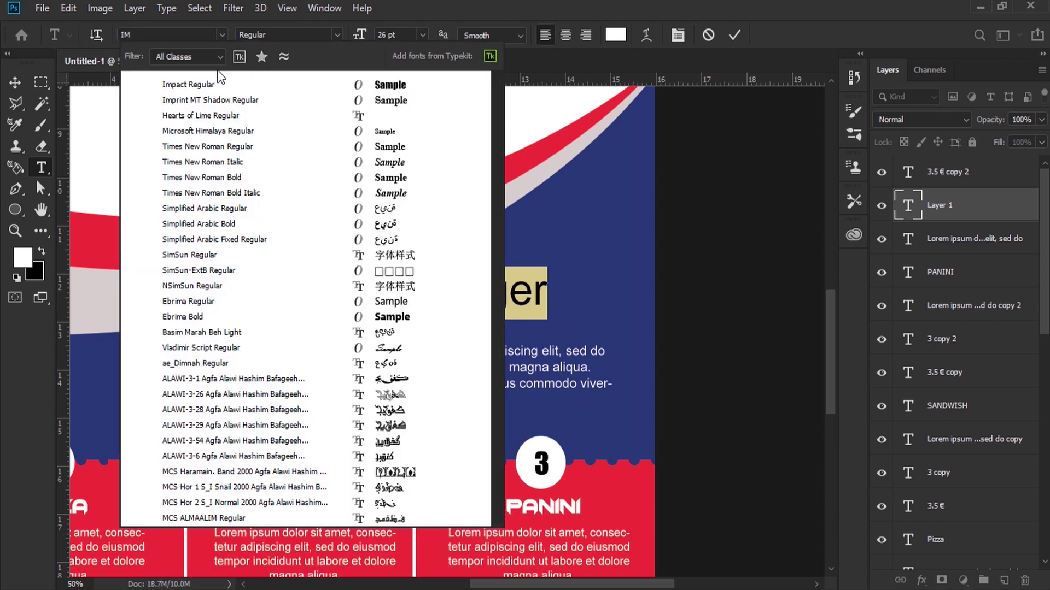
click(218, 84)
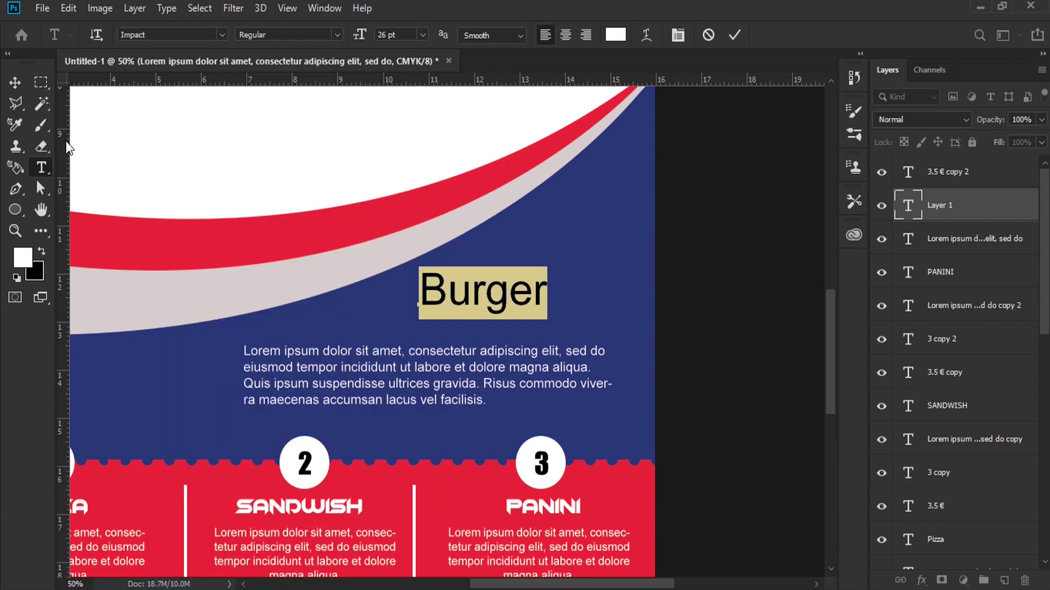
click(16, 84)
drag(463, 269, 535, 295)
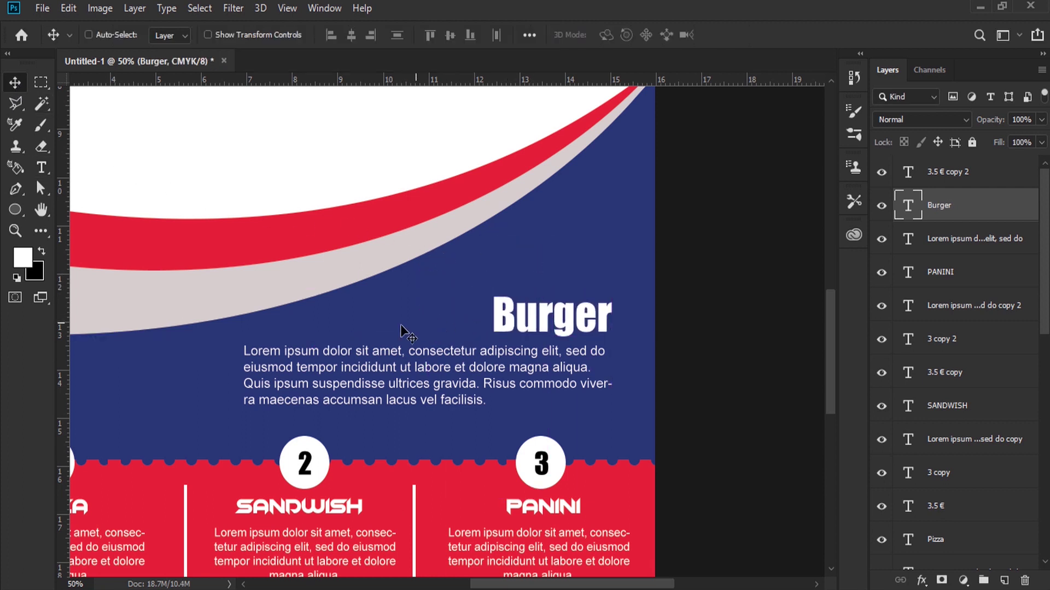
Step: Copy the words Lorem ipsum from the paragraph
key(t)
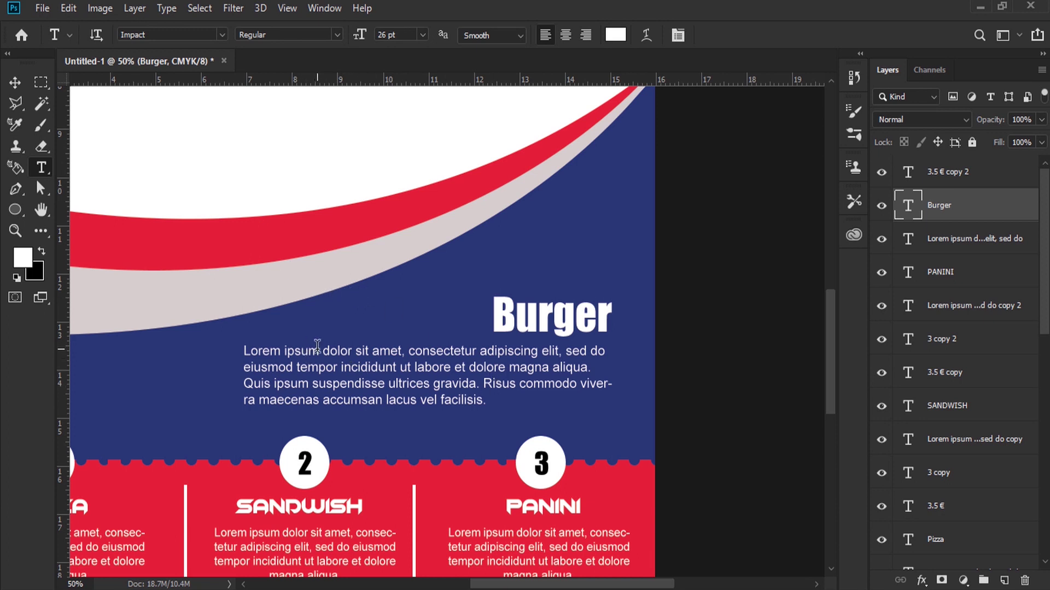
drag(317, 345, 242, 348)
click(68, 7)
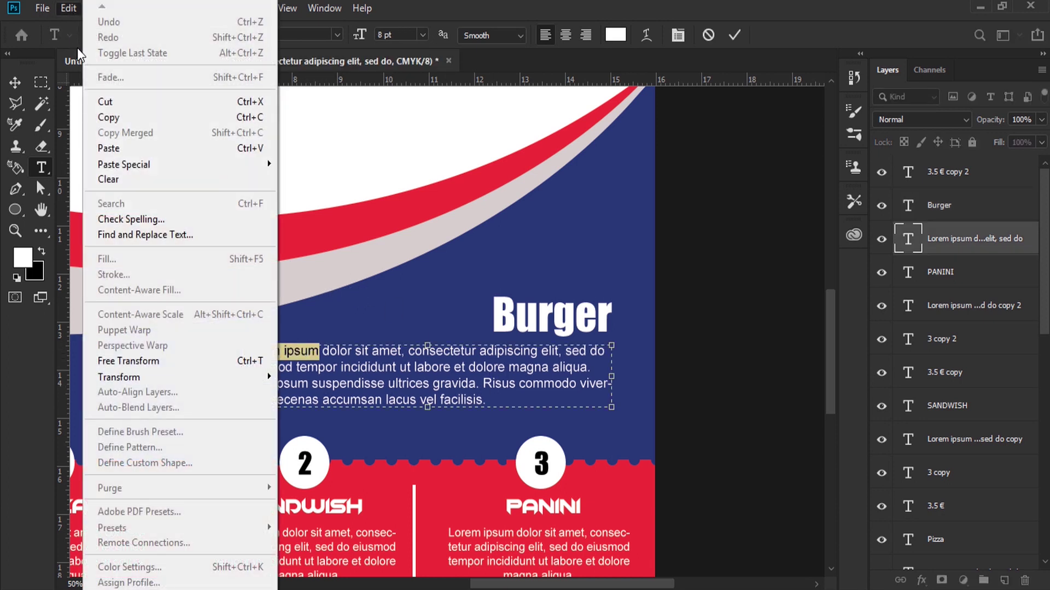
click(108, 117)
key(ctrl+Return)
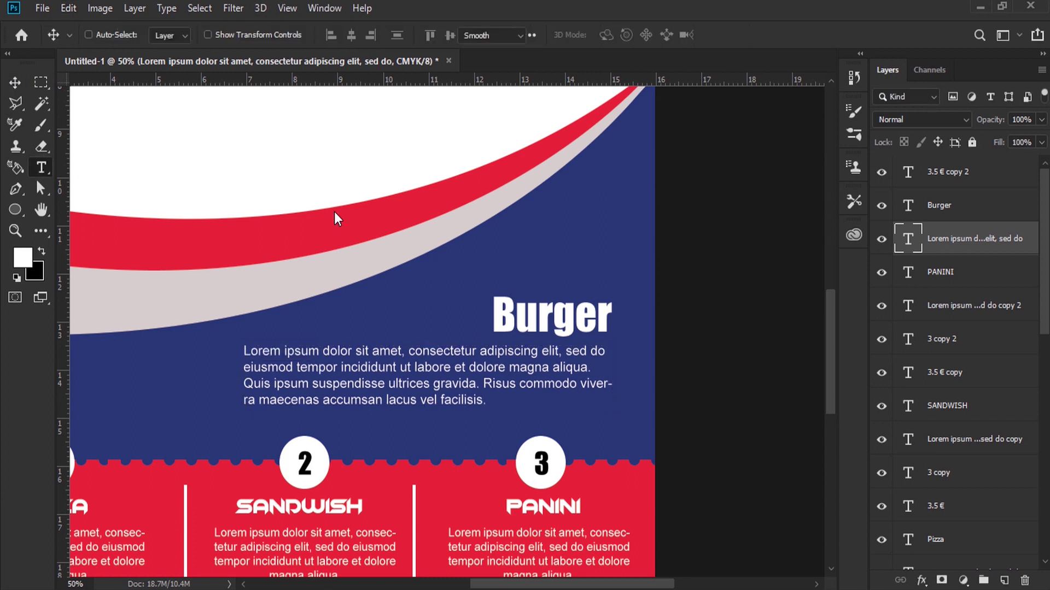
Step: Create a 10 pt Lorem Ipsum text line directly above Burger
click(545, 262)
right_click(554, 265)
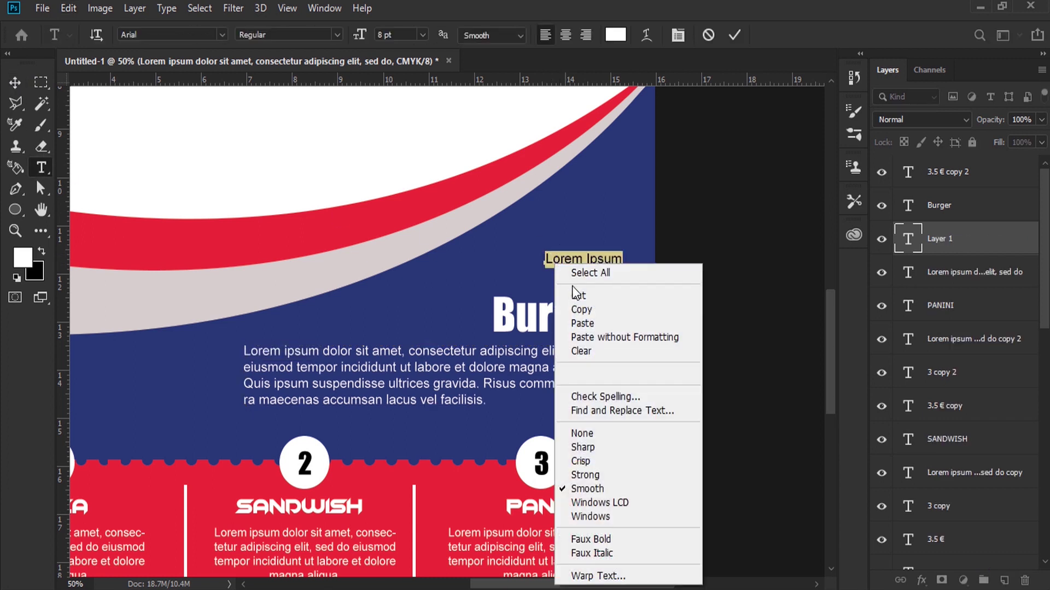
click(397, 5)
mouse_move(350, 36)
mouse_down()
mouse_move(363, 40)
mouse_move(353, 39)
mouse_up()
click(14, 82)
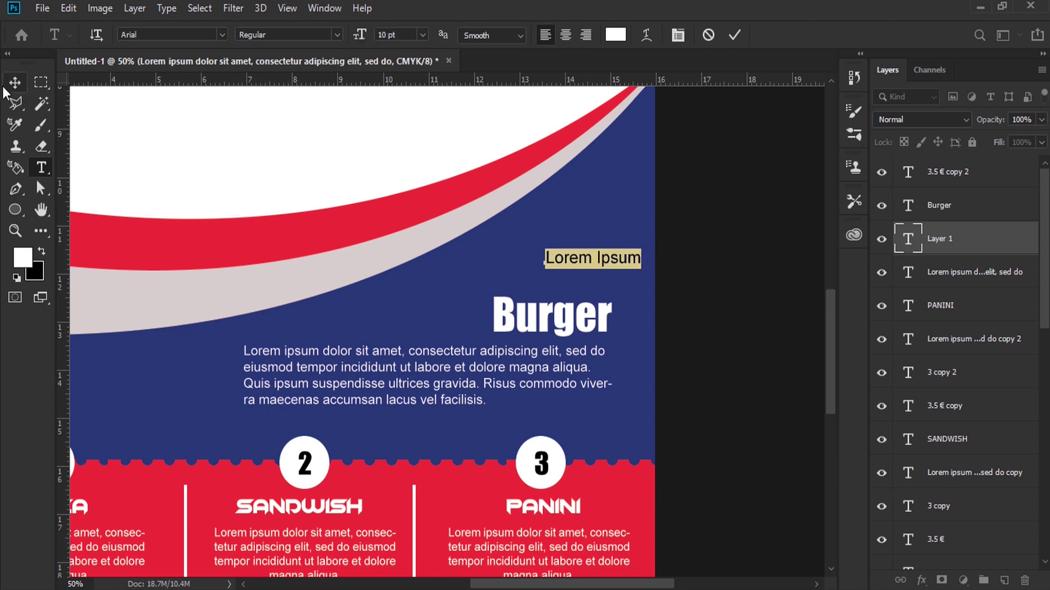
drag(644, 283, 617, 312)
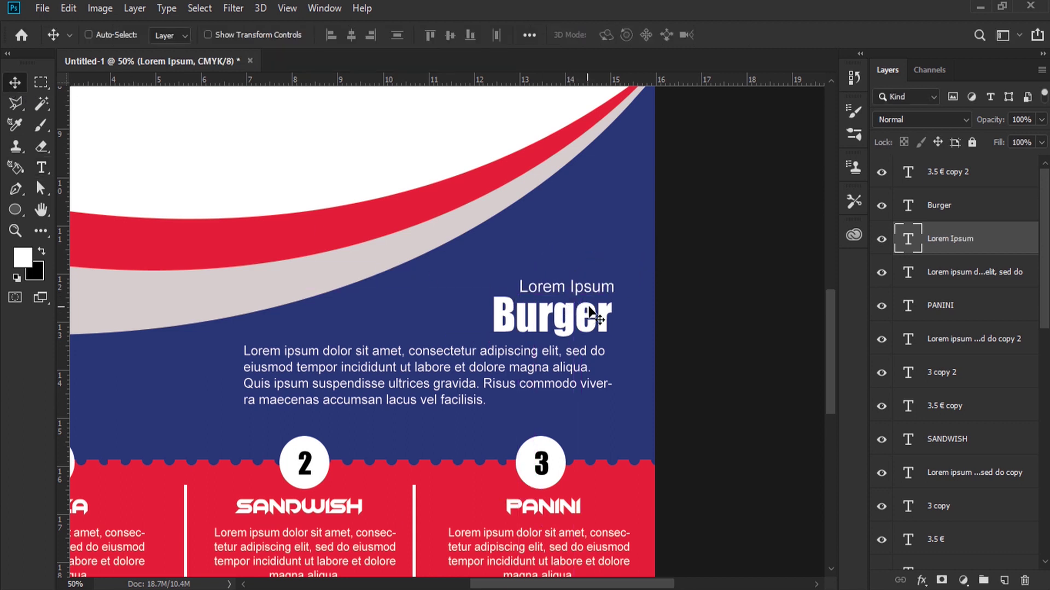
Step: Colour the Lorem Ipsum line yellow and align it with Burger
double_click(904, 240)
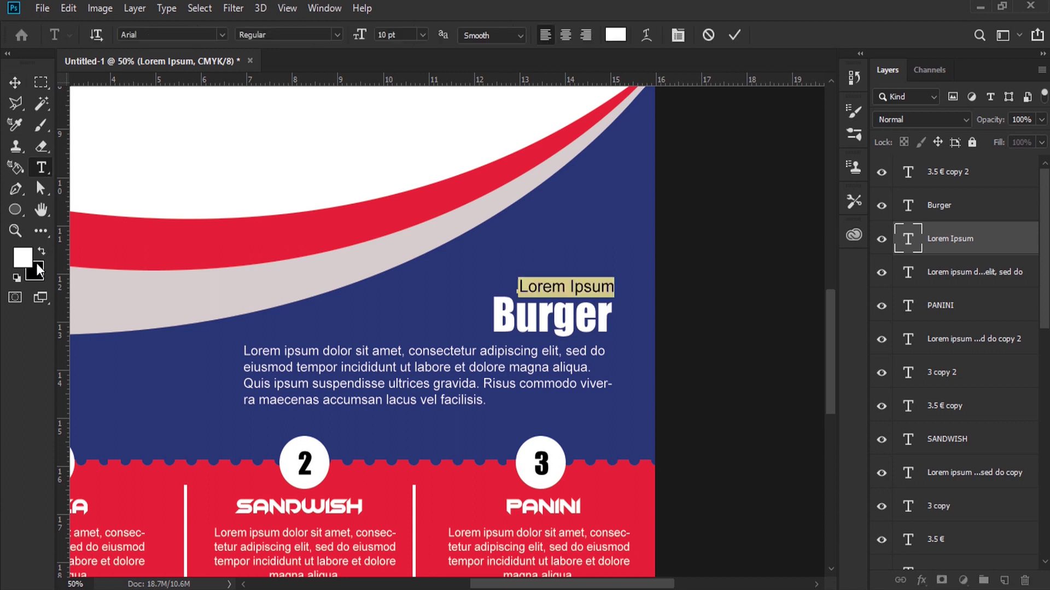
click(23, 257)
click(813, 467)
click(770, 314)
click(910, 284)
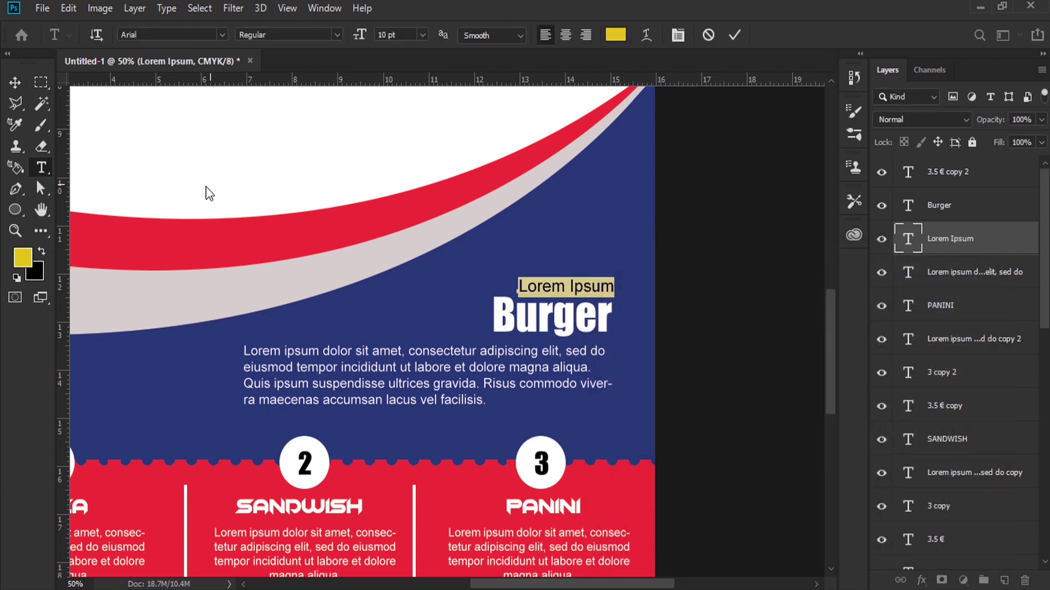
click(22, 81)
drag(574, 287, 573, 287)
Step: Make the Lorem Ipsum line Arial Bold and nudge it slightly left
click(41, 168)
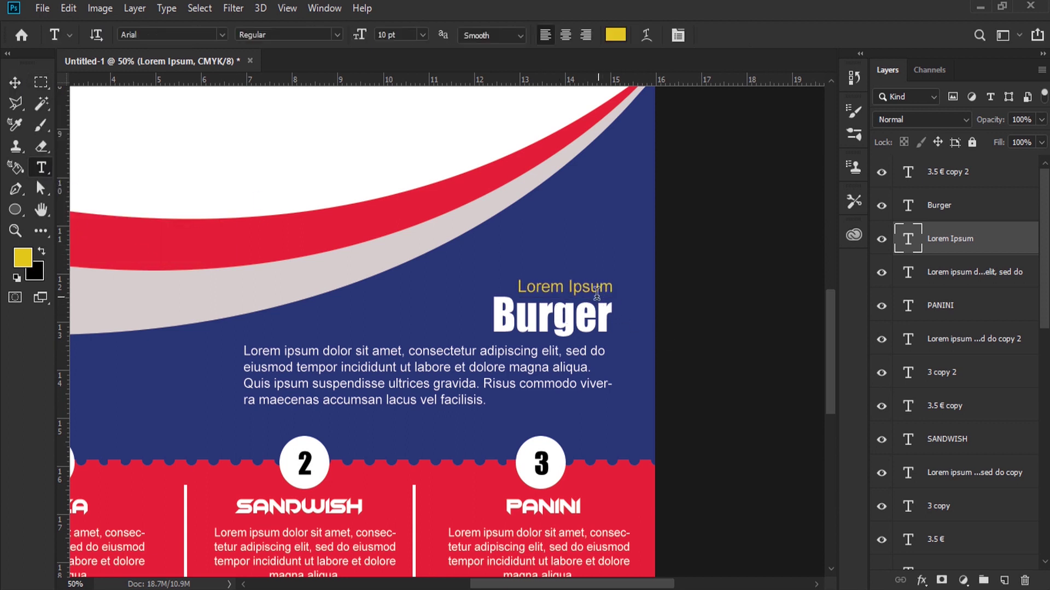
drag(612, 287, 516, 287)
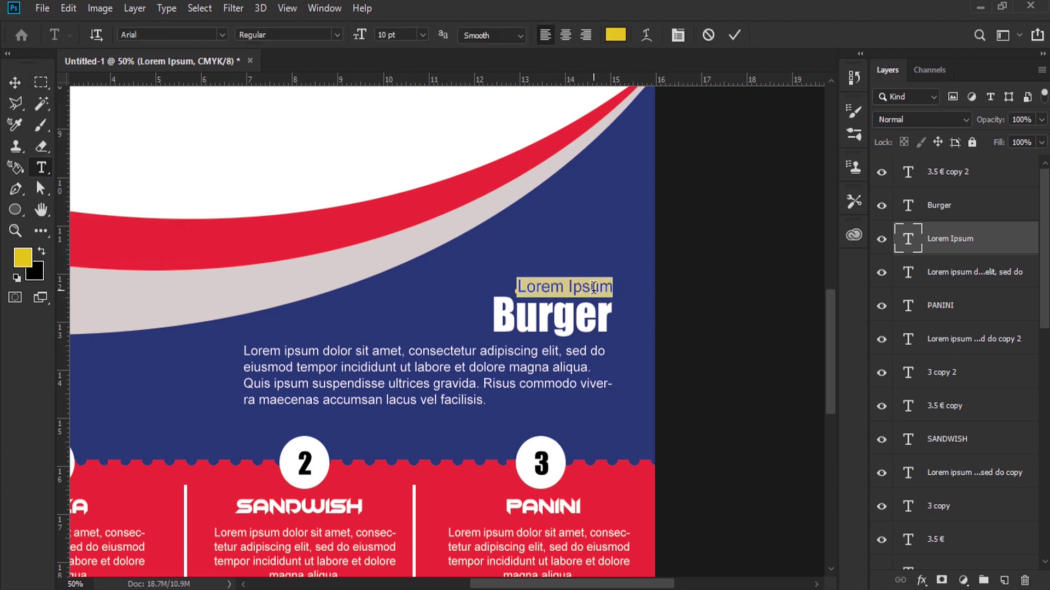
click(338, 35)
click(287, 130)
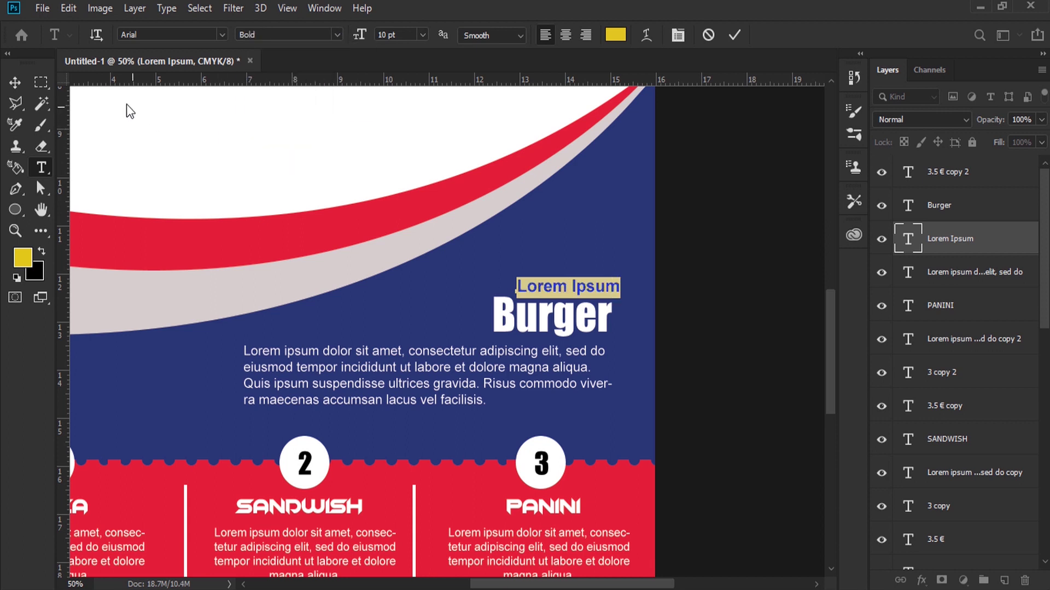
click(14, 82)
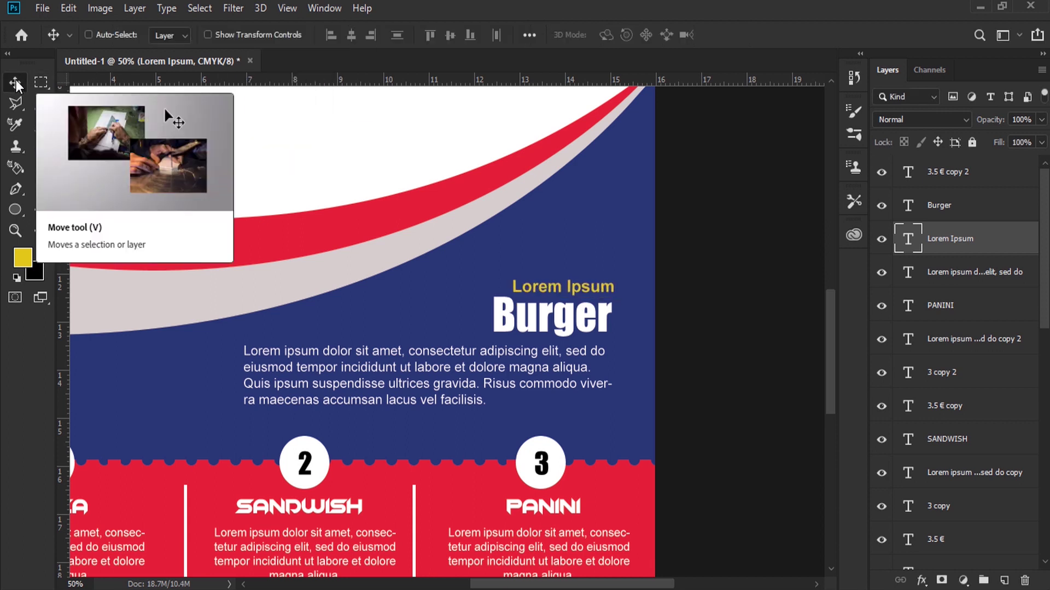
key(Left)
key(Left)
key(Left)
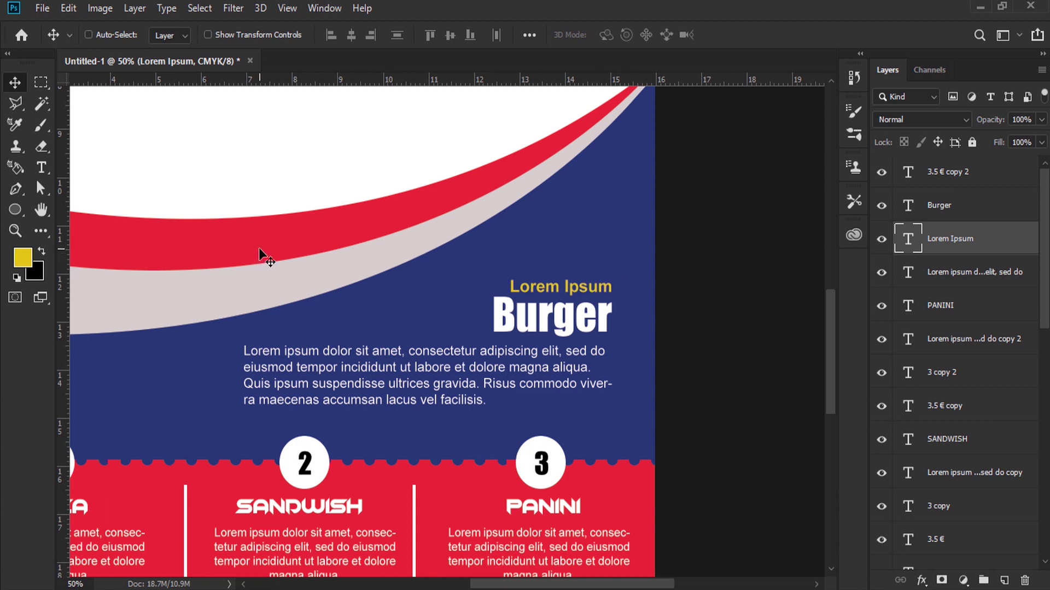
Step: Draw a 444 px yellow circle (Ellipse 2) over the bands' left end and nudge it up
click(15, 231)
alt+click(129, 233)
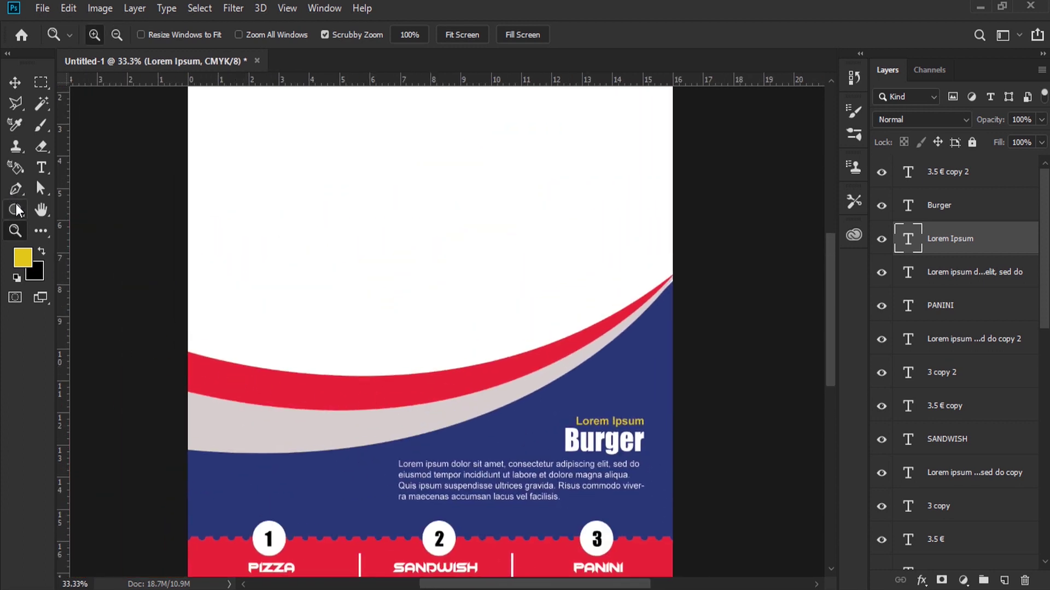
right_click(15, 209)
click(82, 241)
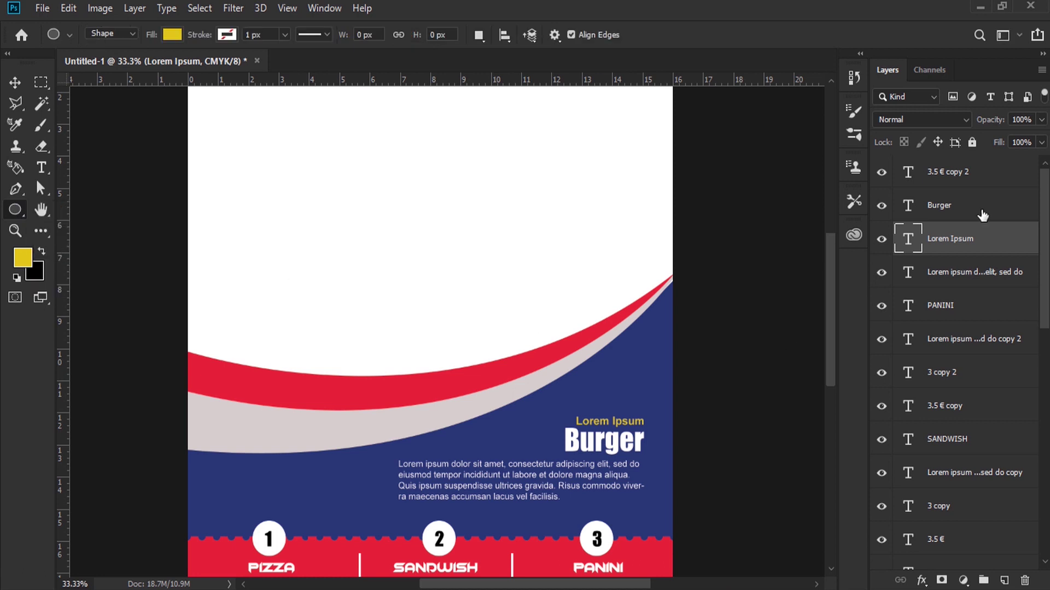
click(972, 178)
click(1004, 580)
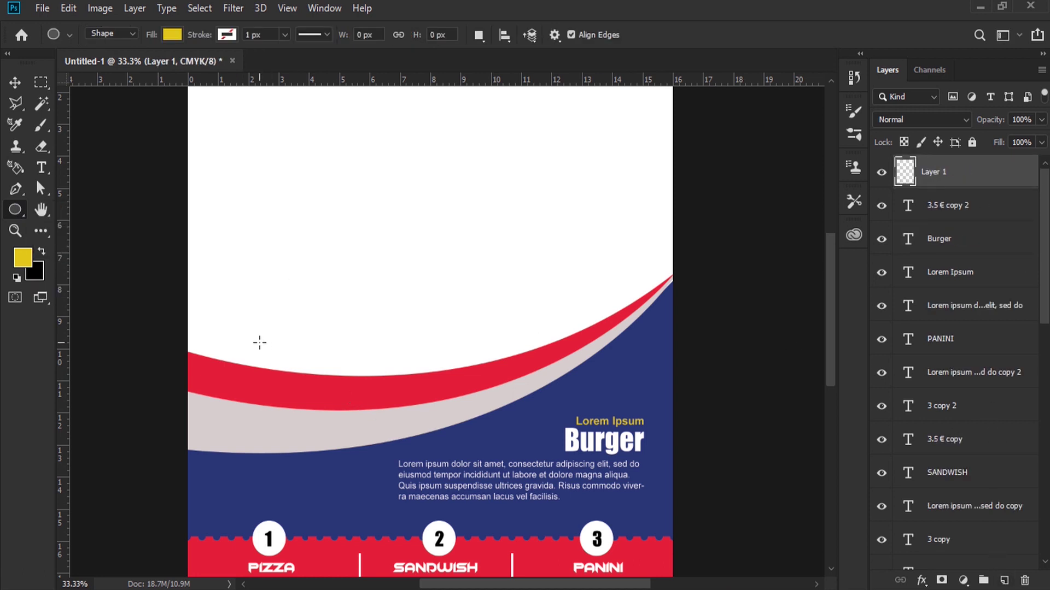
drag(237, 350, 361, 461)
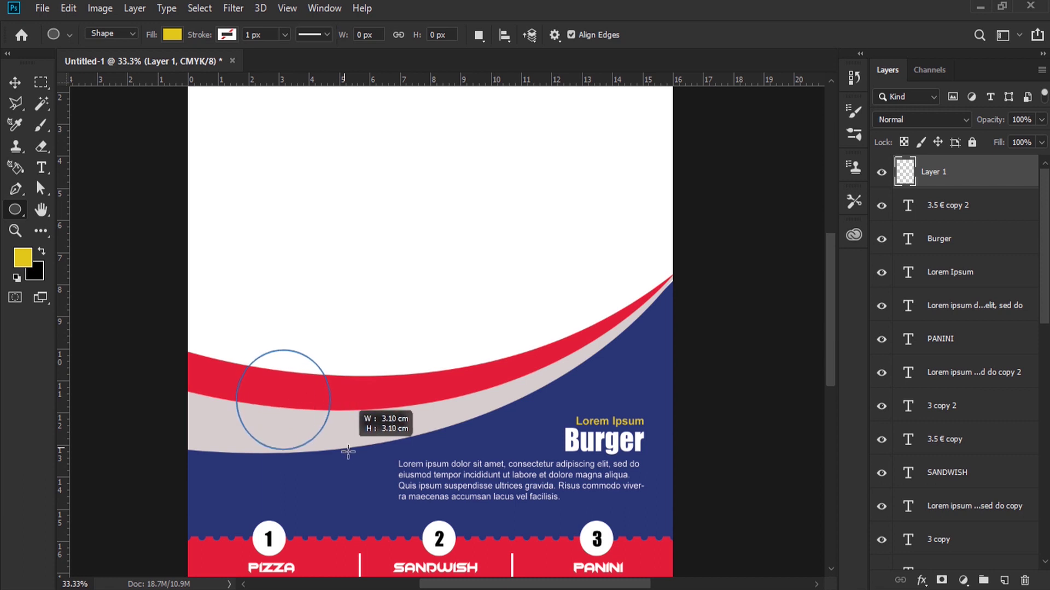
drag(361, 461, 374, 471)
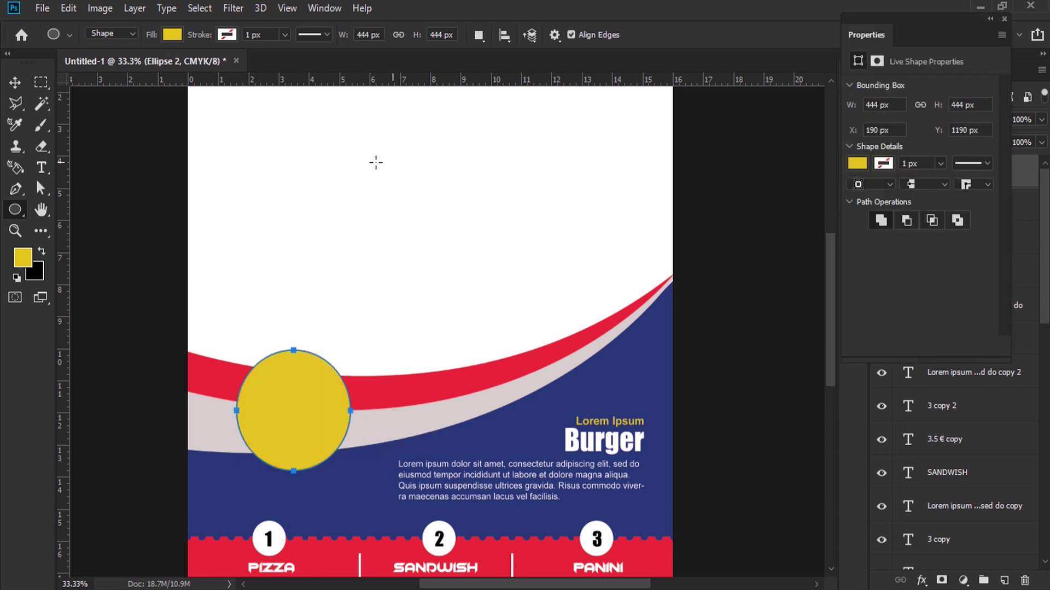
click(15, 83)
drag(273, 393, 273, 383)
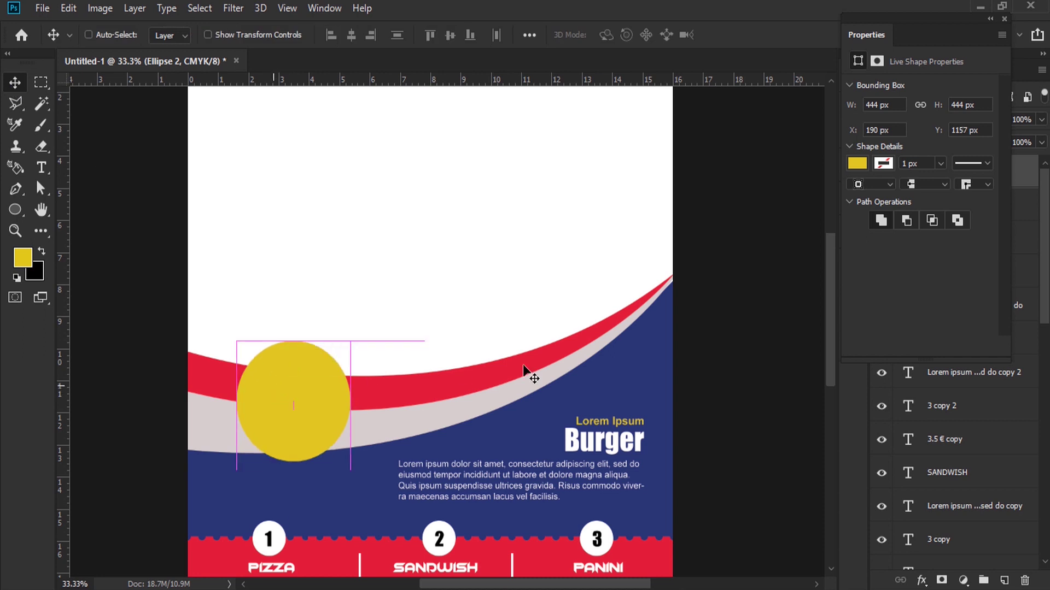
Step: Give Ellipse 2 a 32 px white inside stroke through Blending Options
click(1002, 82)
right_click(937, 171)
click(804, 24)
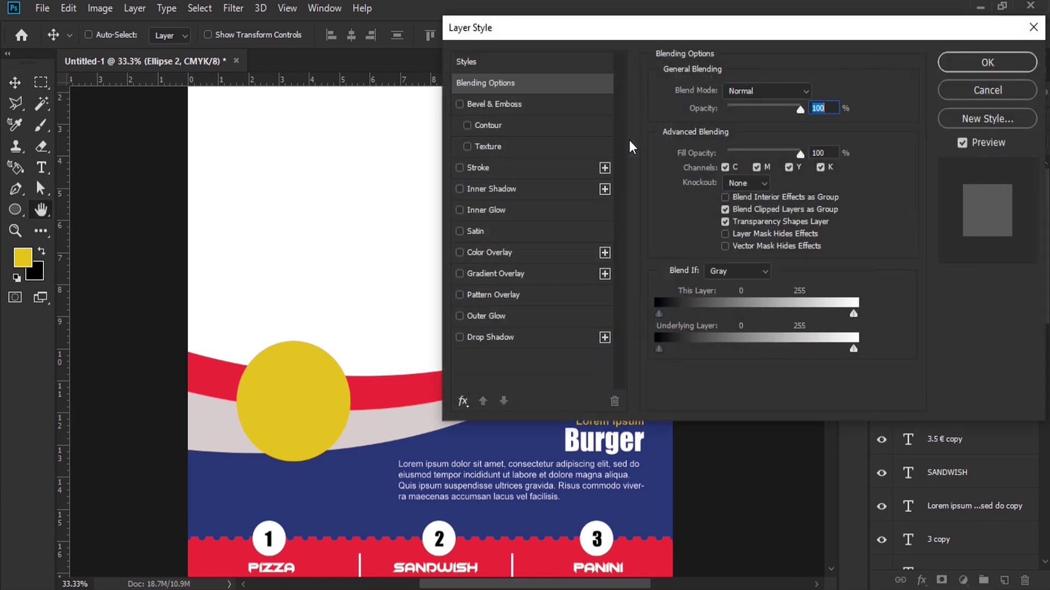
click(495, 163)
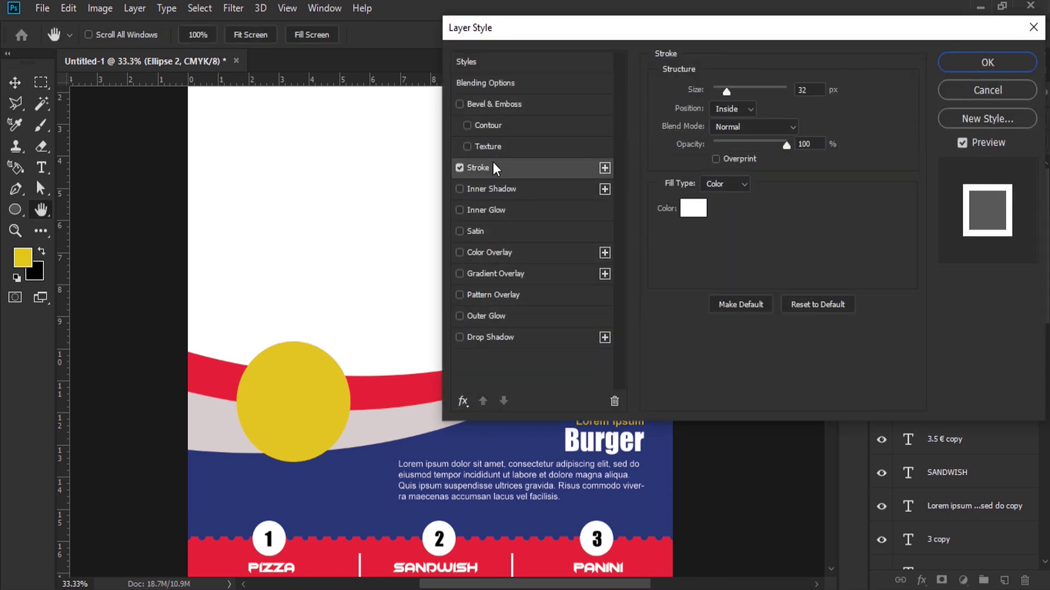
click(985, 61)
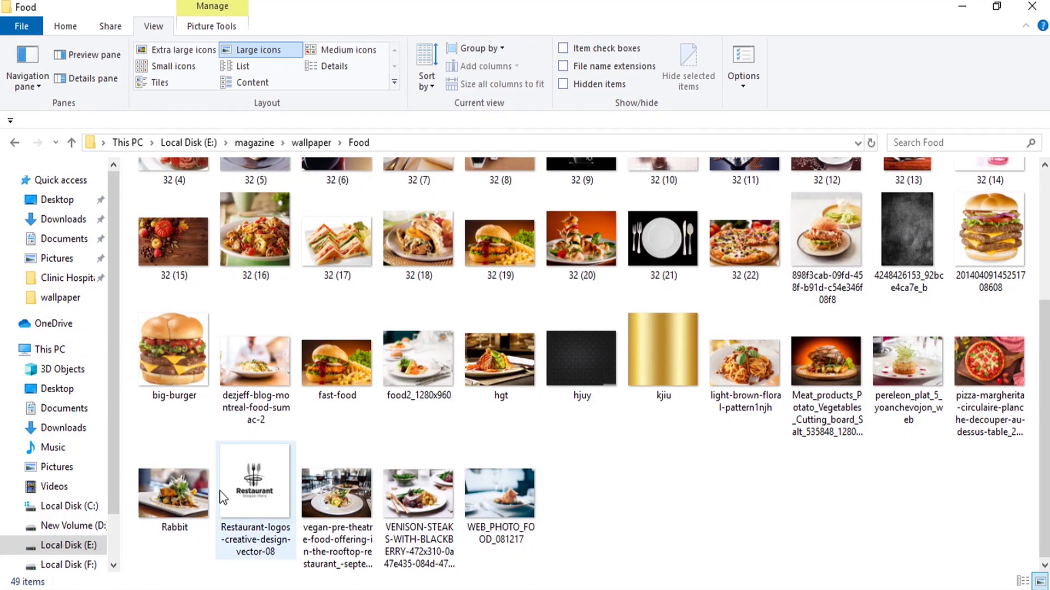
Step: Drag the pizza-margherita image from the Food folder onto the Photoshop canvas
scroll(813, 381, up, 3)
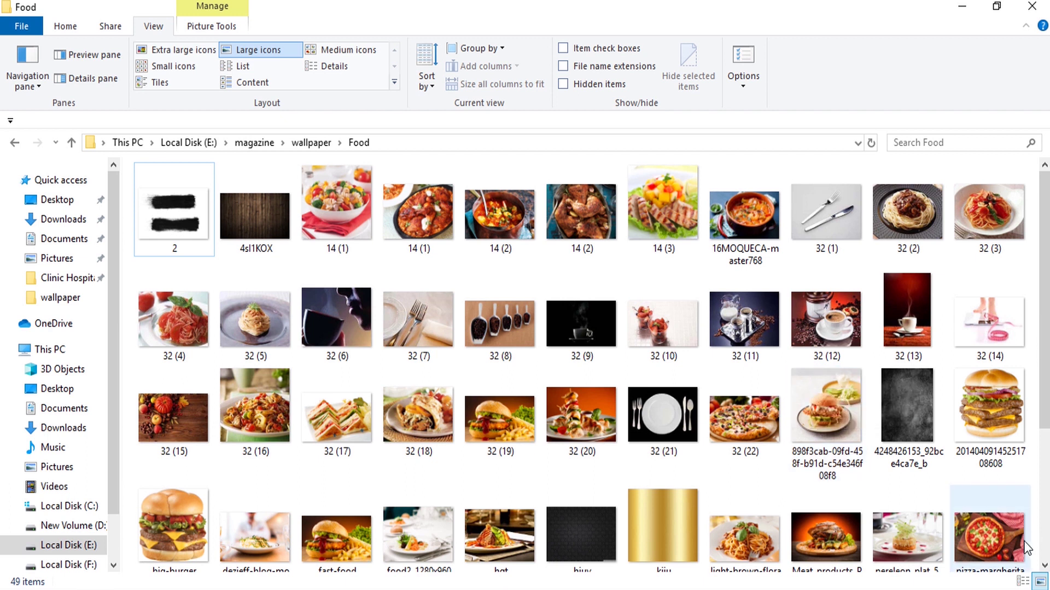
click(970, 540)
drag(970, 539, 228, 506)
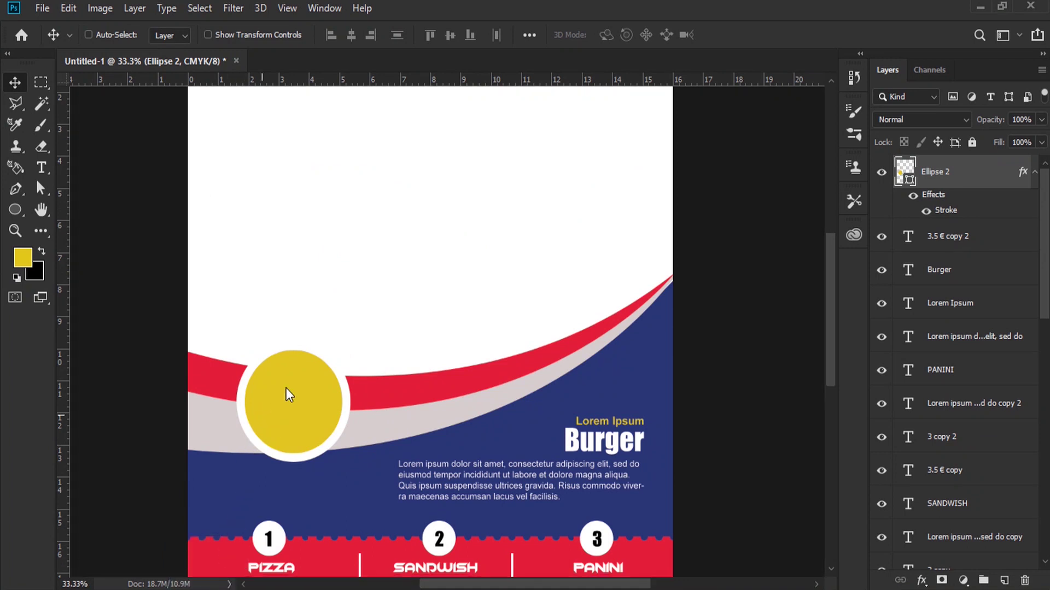
drag(228, 506, 317, 368)
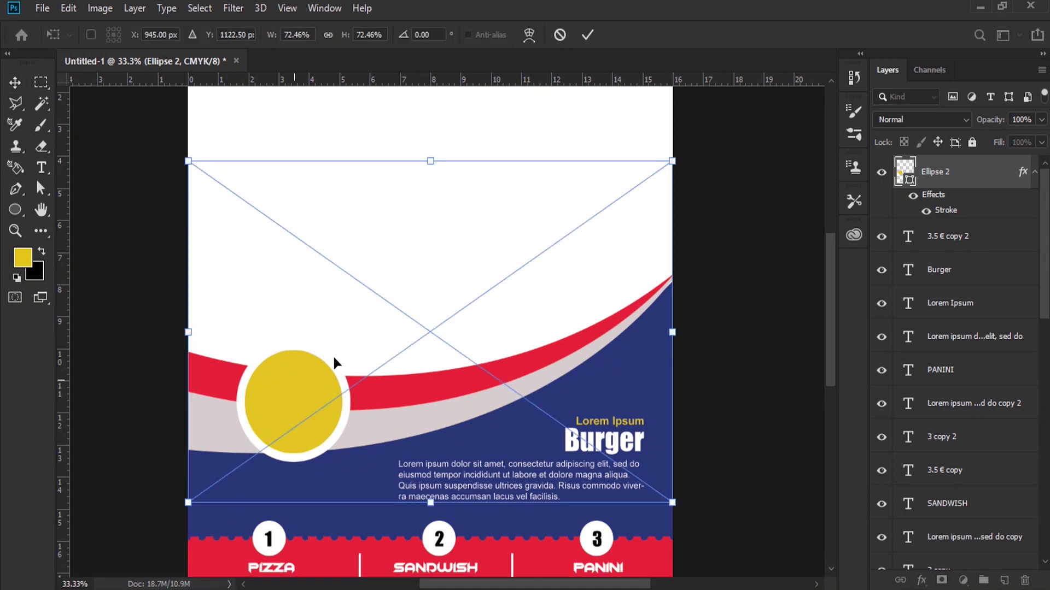
Step: Scale the placed pizza photo to about 31% and clip it into the circle
drag(674, 162, 363, 306)
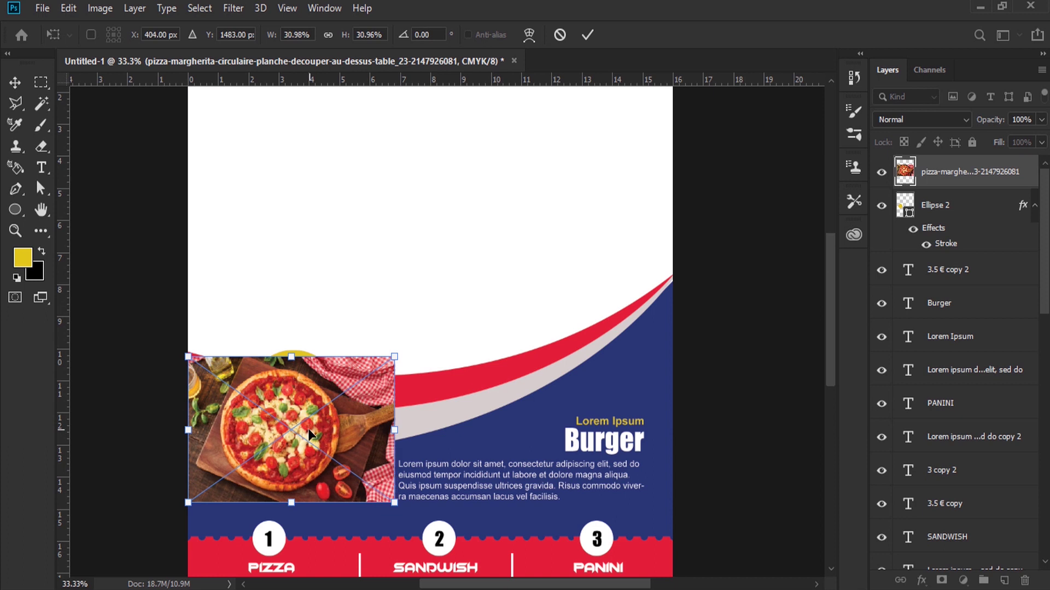
key(Return)
drag(309, 424, 328, 408)
right_click(943, 167)
click(733, 351)
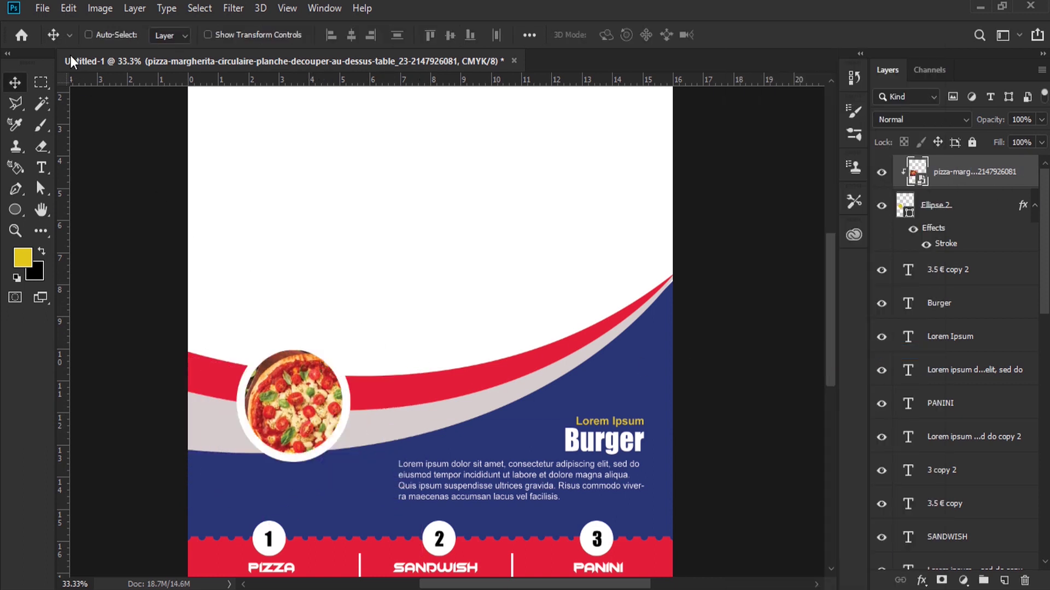
Step: Resize and centre the pizza photo within the circle's white ring
click(69, 8)
click(213, 358)
mouse_move(421, 486)
mouse_down()
mouse_move(383, 448)
mouse_move(370, 450)
mouse_up()
drag(330, 409, 338, 419)
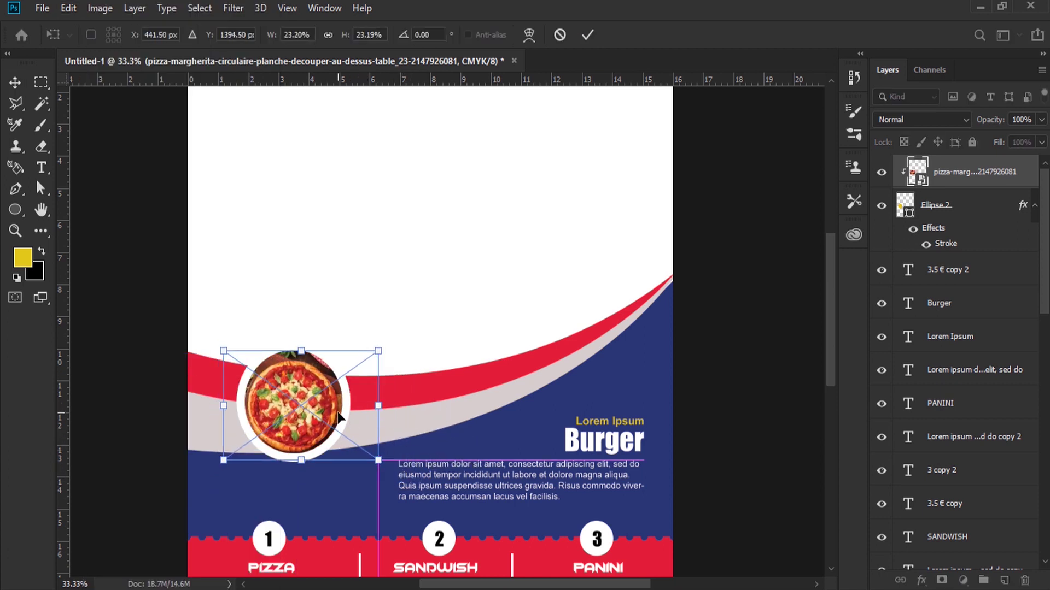
key(Return)
drag(343, 414, 343, 415)
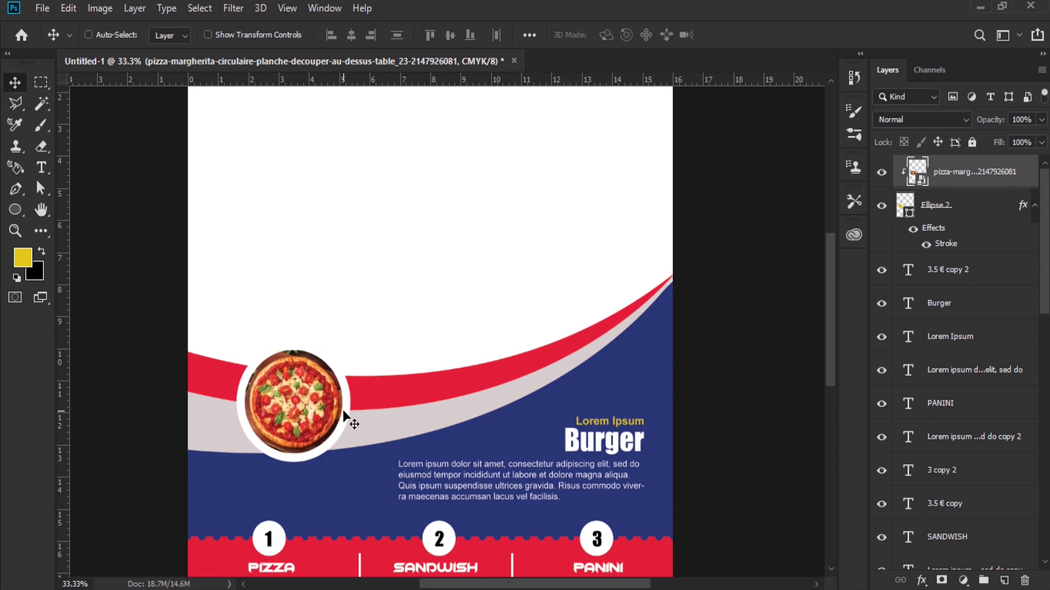
right_click(938, 221)
Step: Give the pizza circle a drop shadow: 49% opacity, distance 4, spread 19, size 51
click(760, 17)
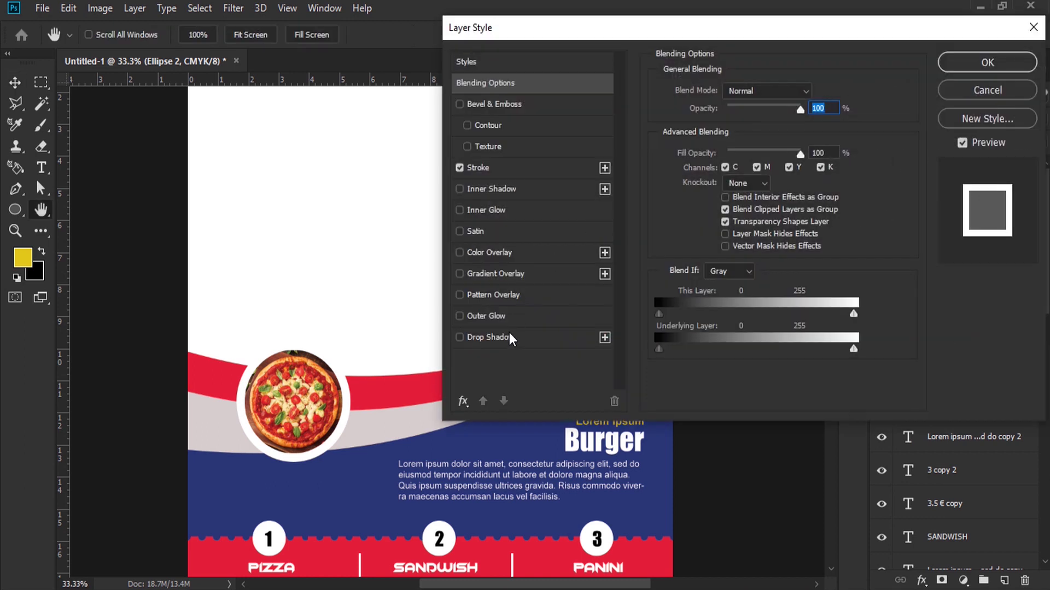
click(508, 336)
drag(727, 202, 733, 205)
drag(713, 163, 728, 182)
mouse_move(733, 114)
mouse_down()
mouse_move(763, 110)
mouse_move(750, 111)
mouse_up()
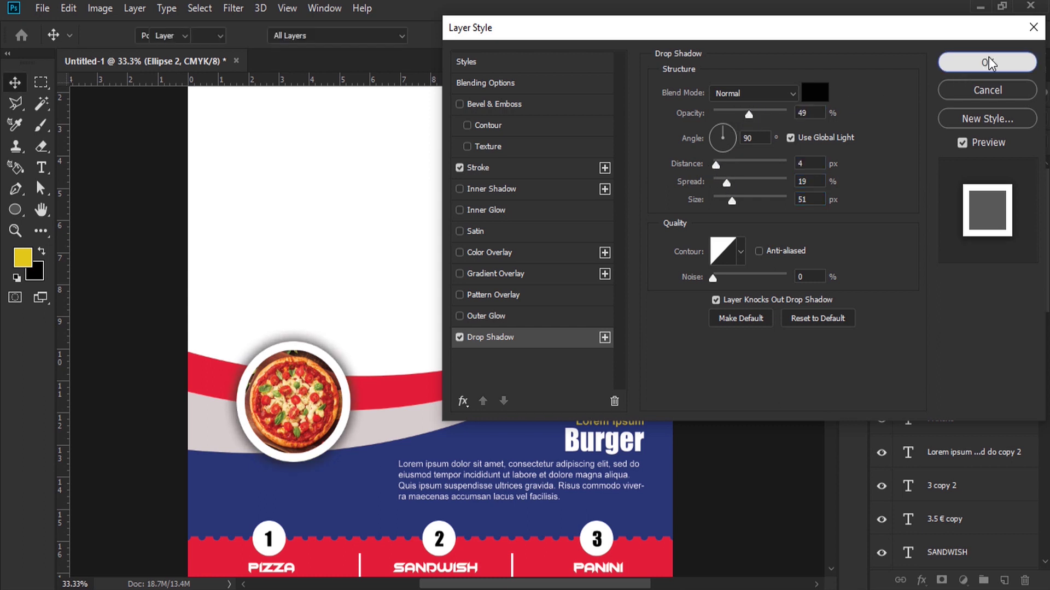
click(987, 58)
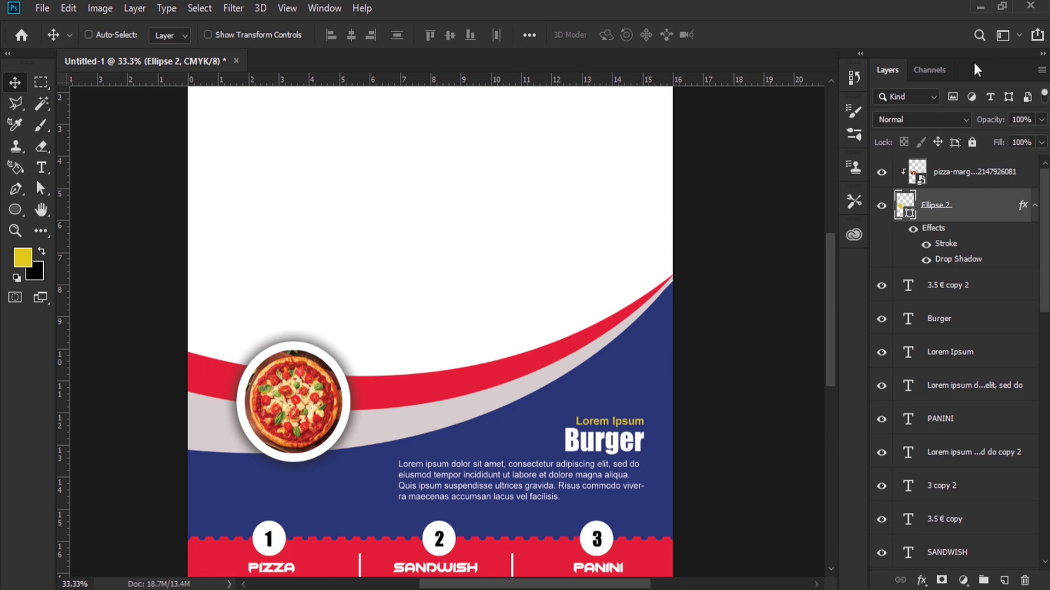
click(1033, 206)
Step: Change Shape 2, the pale grey curved band, to a pure white #ffffff fill
right_click(438, 431)
click(457, 435)
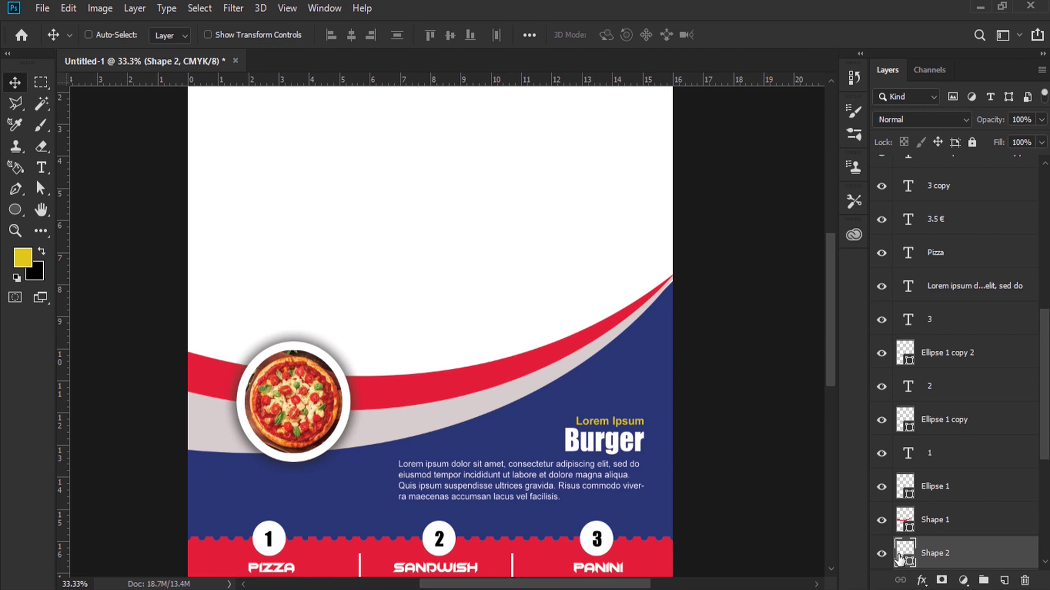
double_click(904, 554)
click(604, 296)
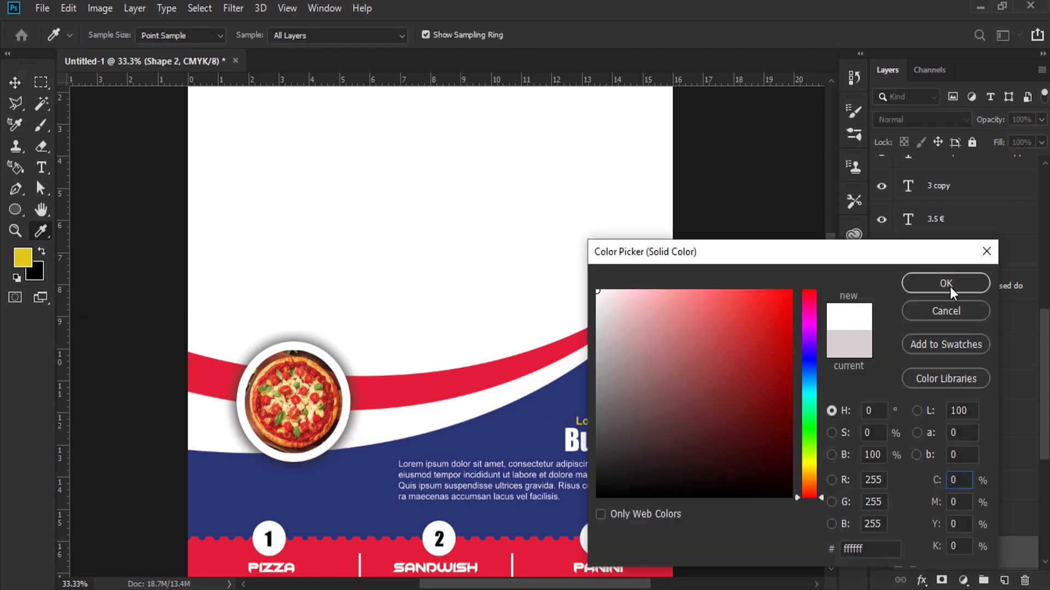
click(944, 296)
scroll(201, 280, up, 3)
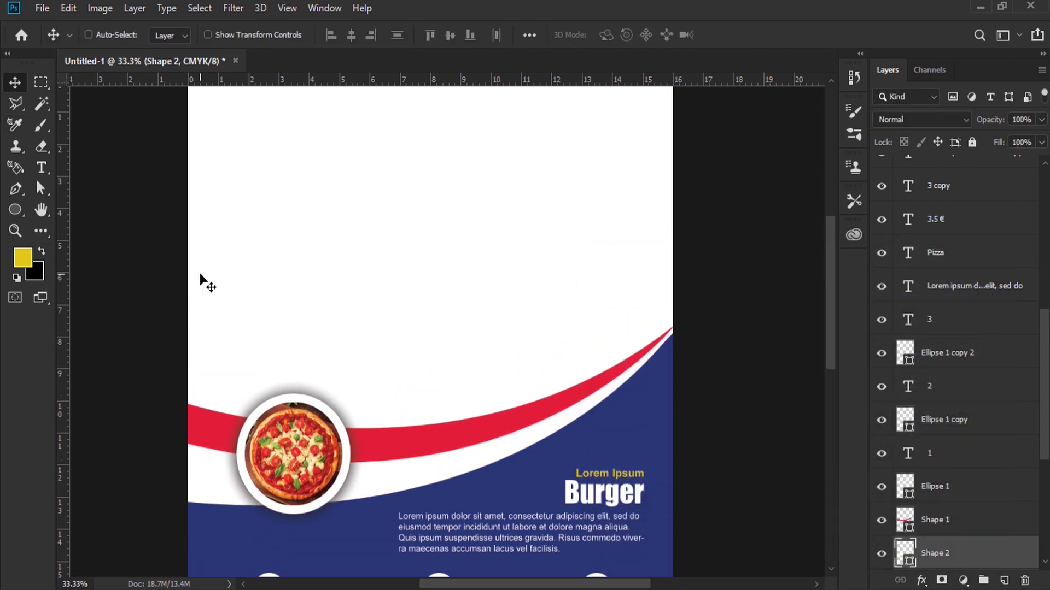
click(16, 209)
click(85, 210)
Step: Choose the Custom Shape Tool with the starburst seal preset shape
right_click(16, 216)
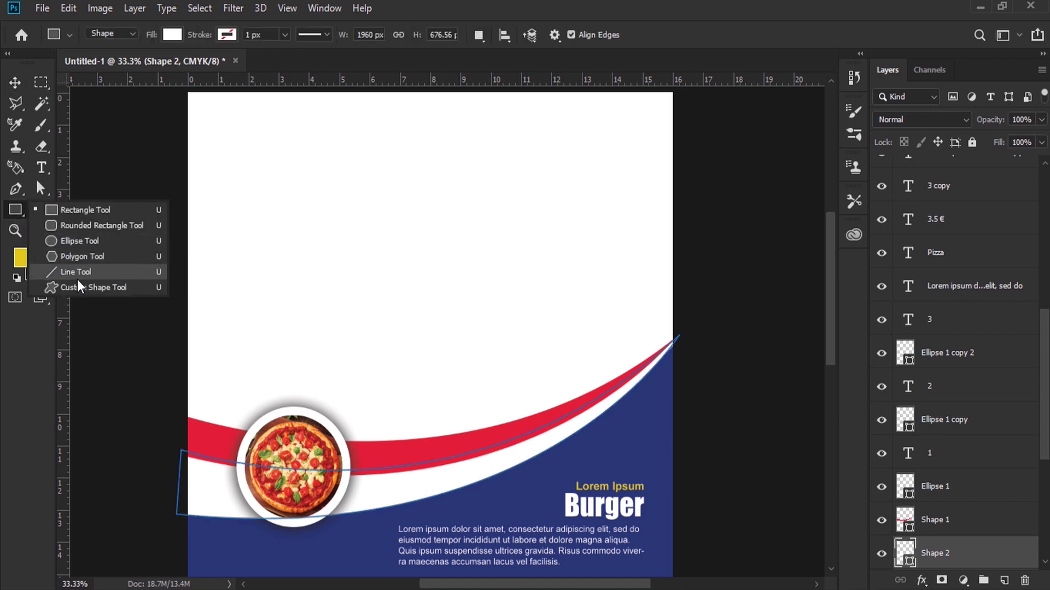
click(93, 287)
click(608, 34)
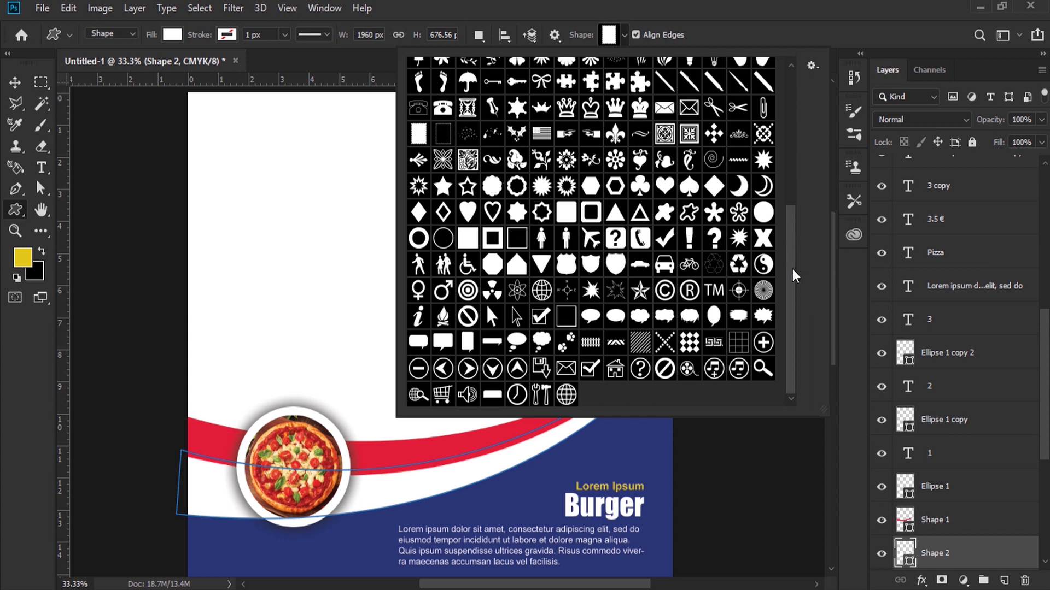
drag(795, 275, 791, 190)
click(604, 103)
click(980, 262)
Step: On a new layer above the pizza photo, draw a 440 px yellow starburst at the bands' right end
scroll(981, 261, up, 5)
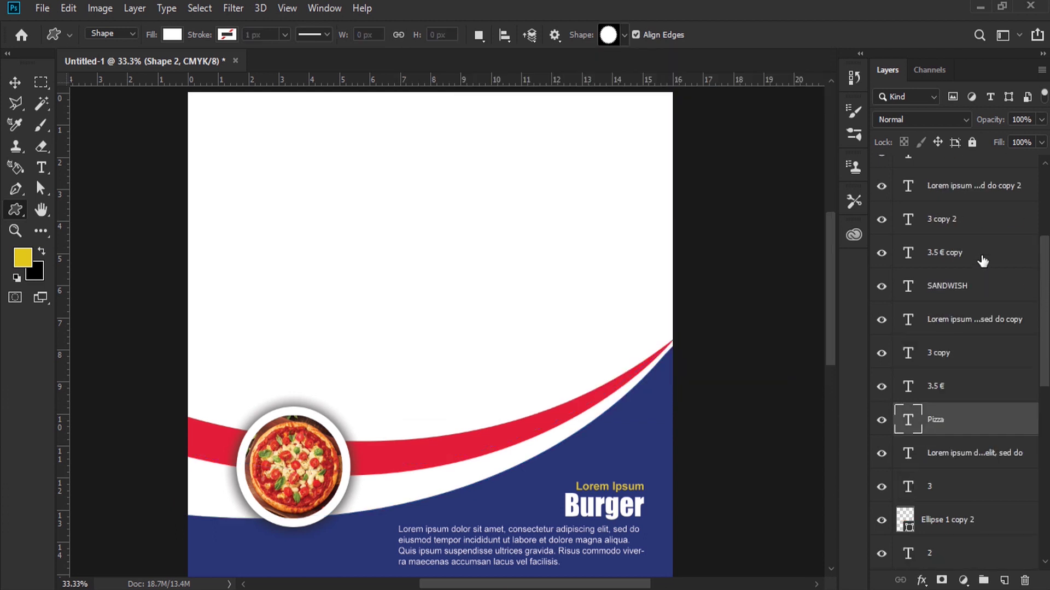
scroll(982, 261, up, 5)
click(951, 175)
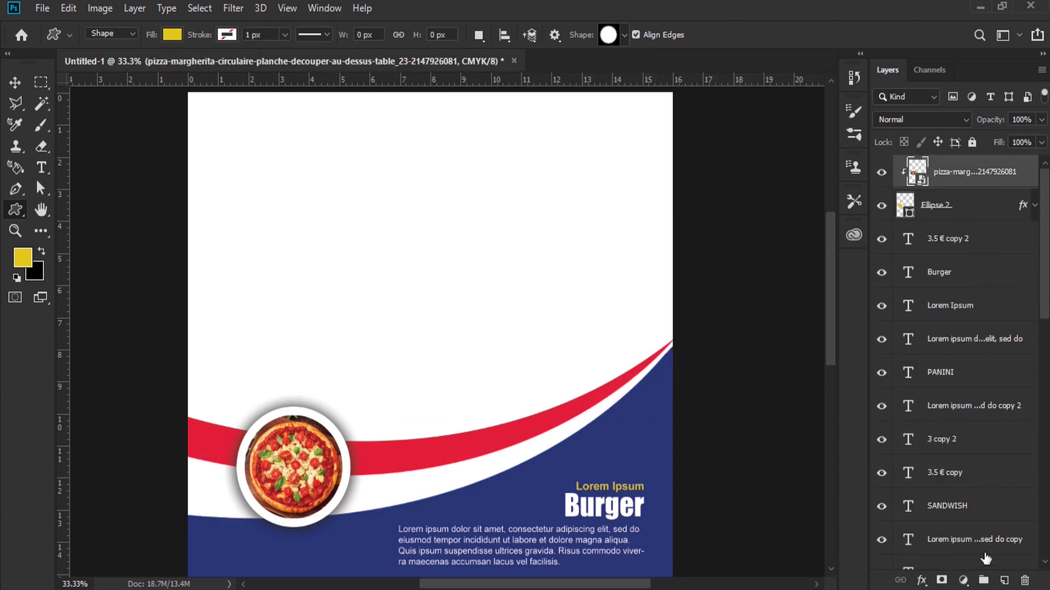
click(1003, 581)
drag(520, 338, 645, 454)
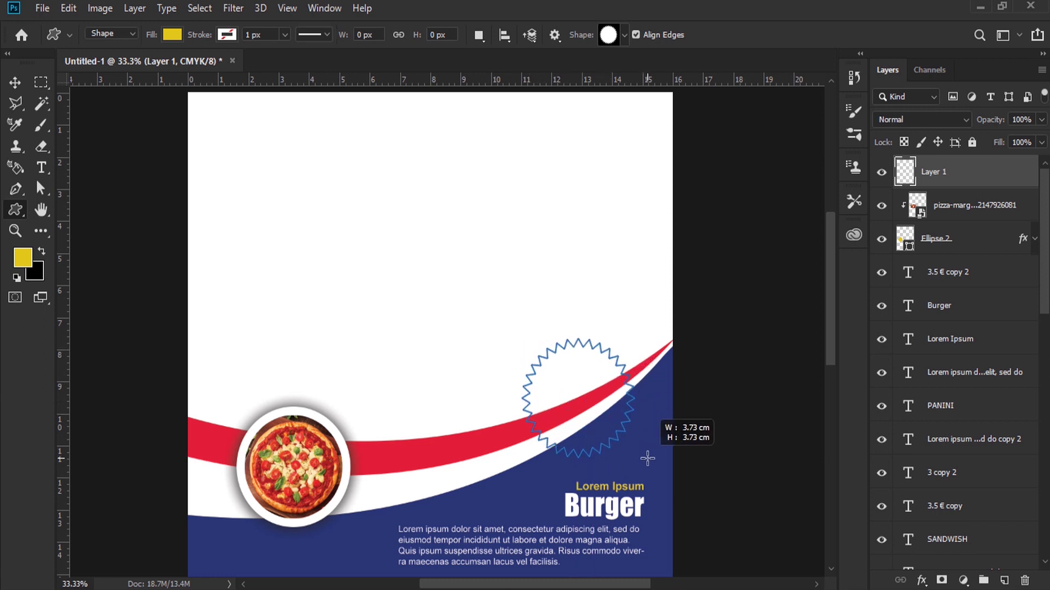
drag(645, 454, 638, 457)
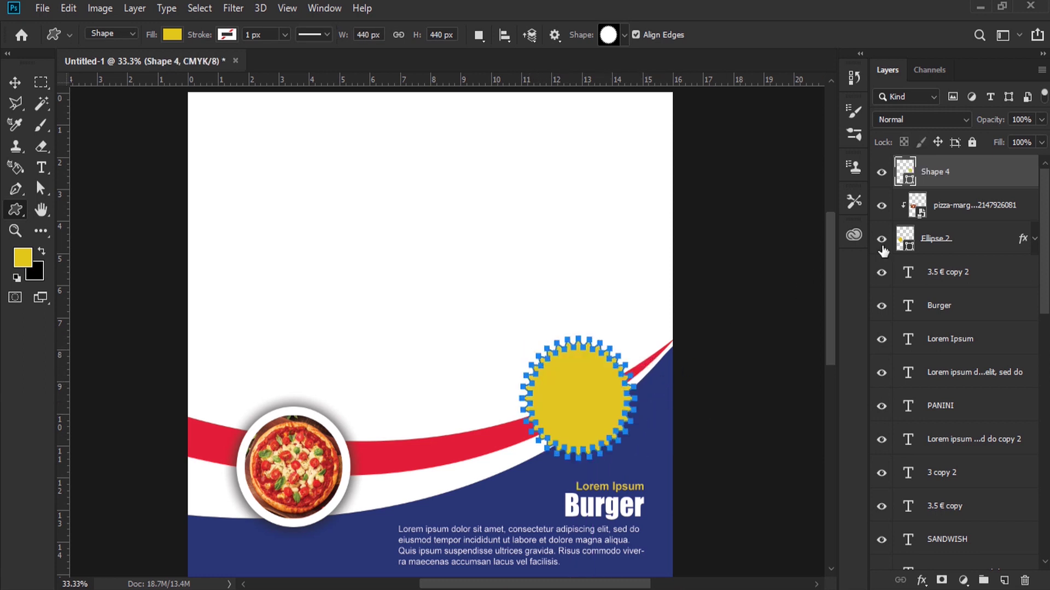
right_click(945, 171)
click(777, 21)
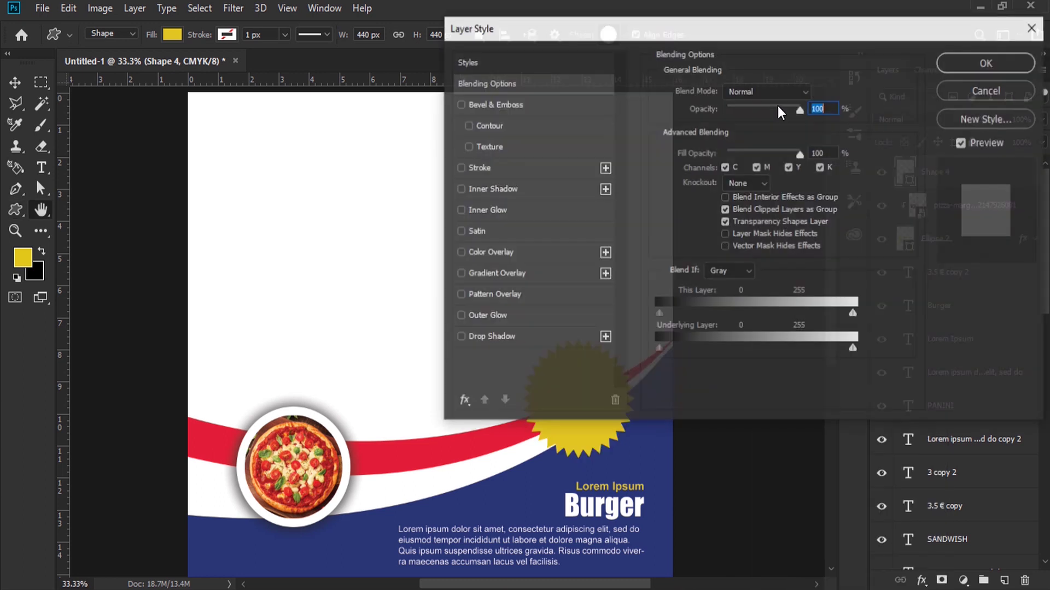
Step: Add a Gradient Overlay to the starburst, starting from the red-to-green preset with its green end turned red
drag(674, 27, 875, 28)
click(705, 272)
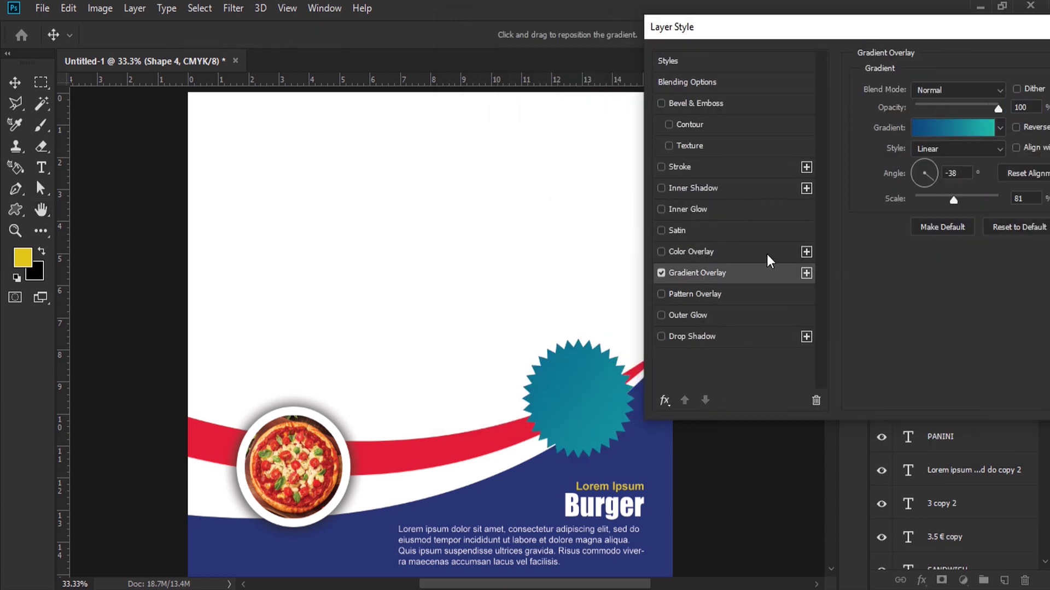
click(939, 134)
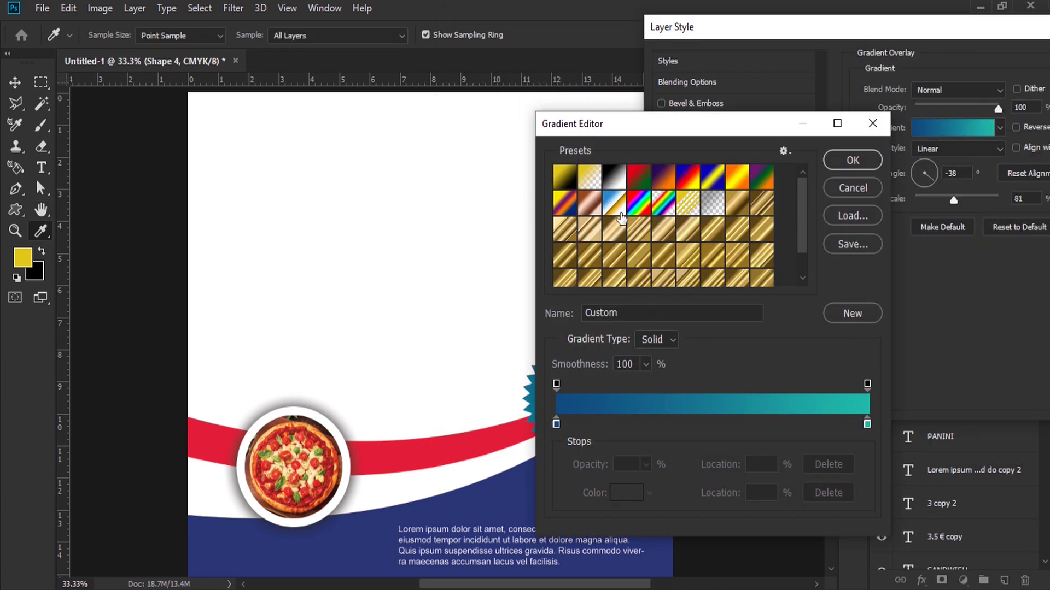
click(641, 182)
double_click(867, 424)
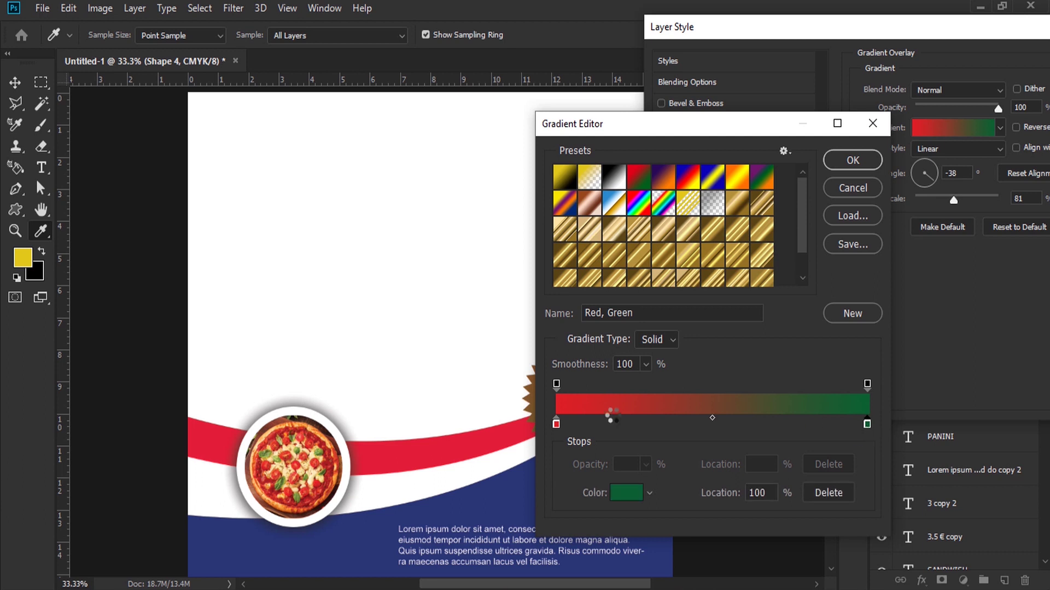
click(809, 295)
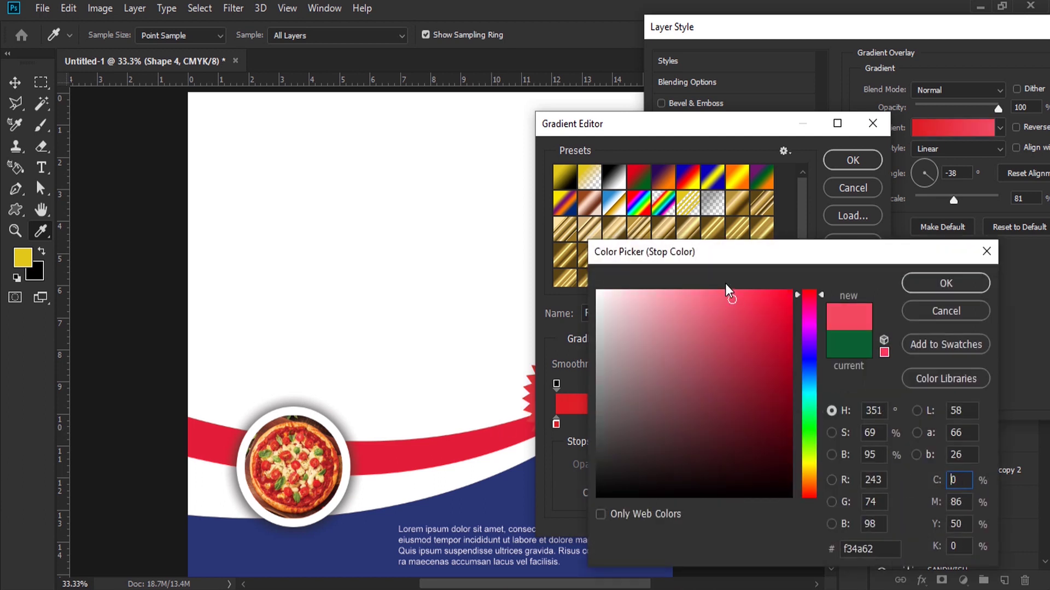
click(946, 284)
Step: Move the gradient midpoint to 35% and make the right end stop pink
drag(895, 109, 846, 103)
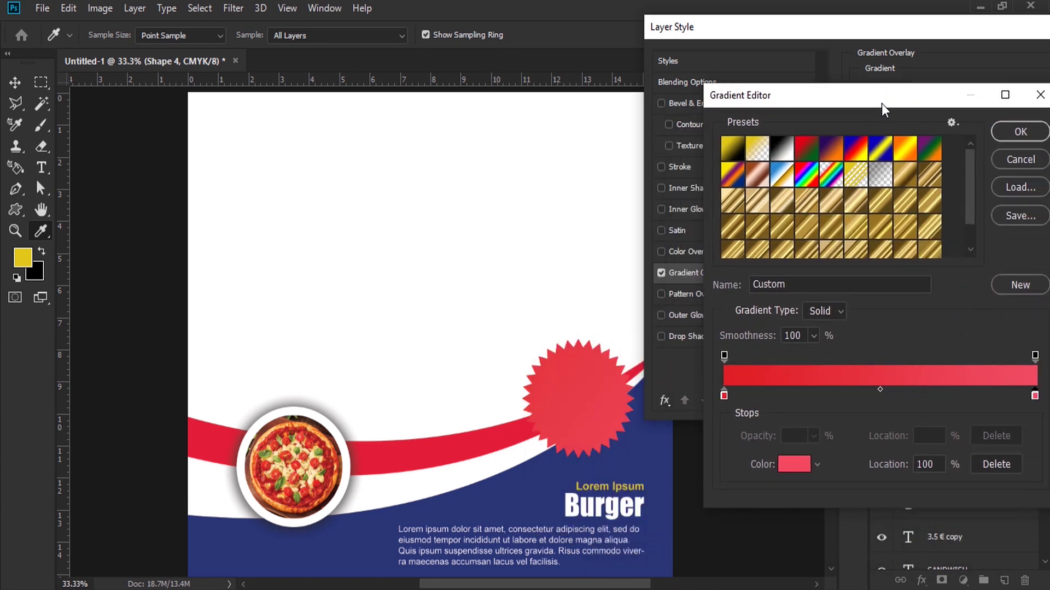
drag(841, 389, 796, 390)
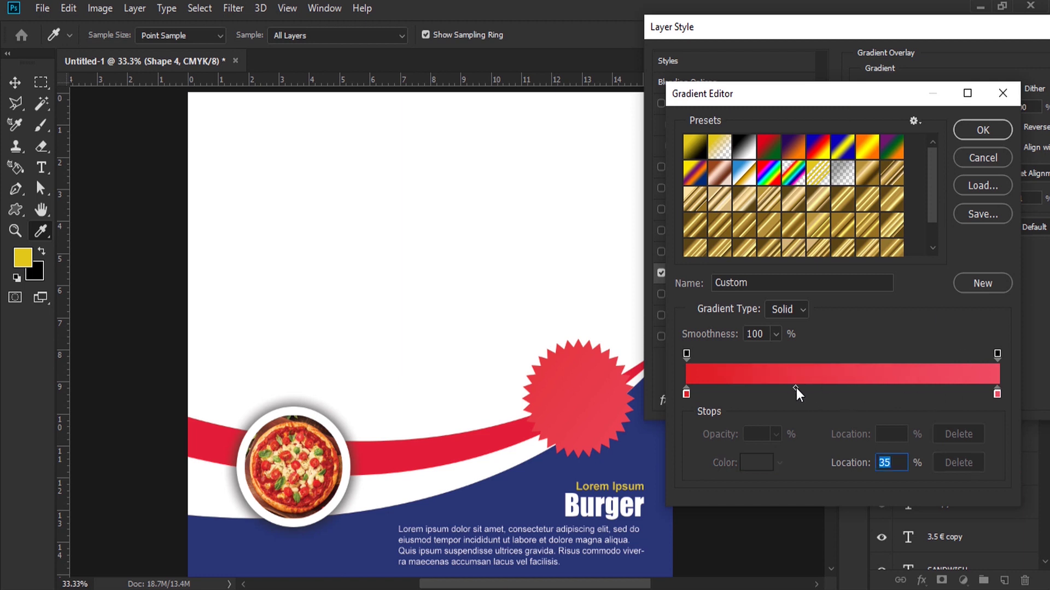
double_click(996, 395)
click(643, 319)
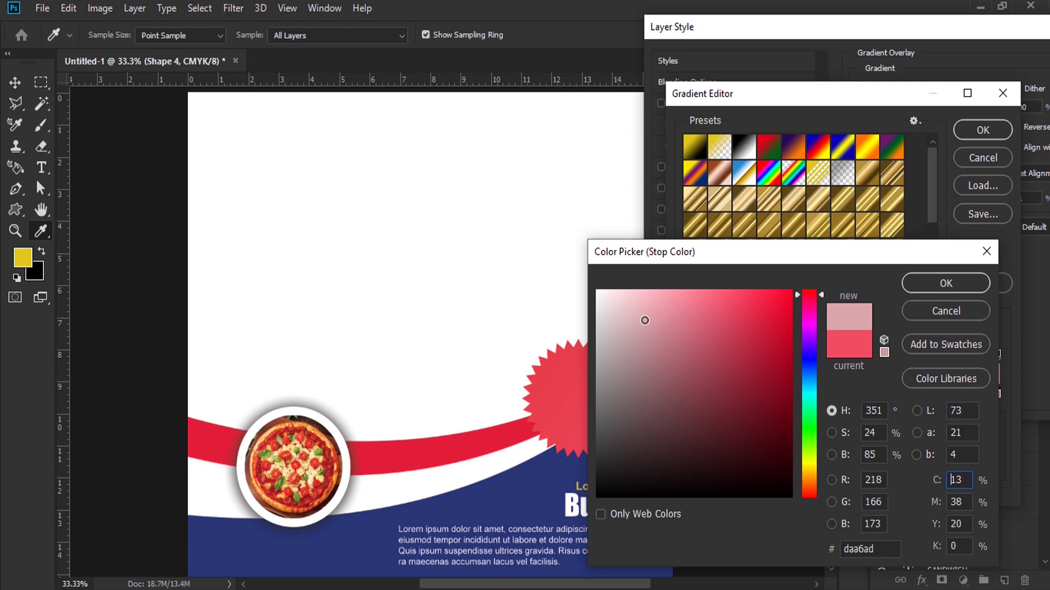
click(650, 306)
click(673, 291)
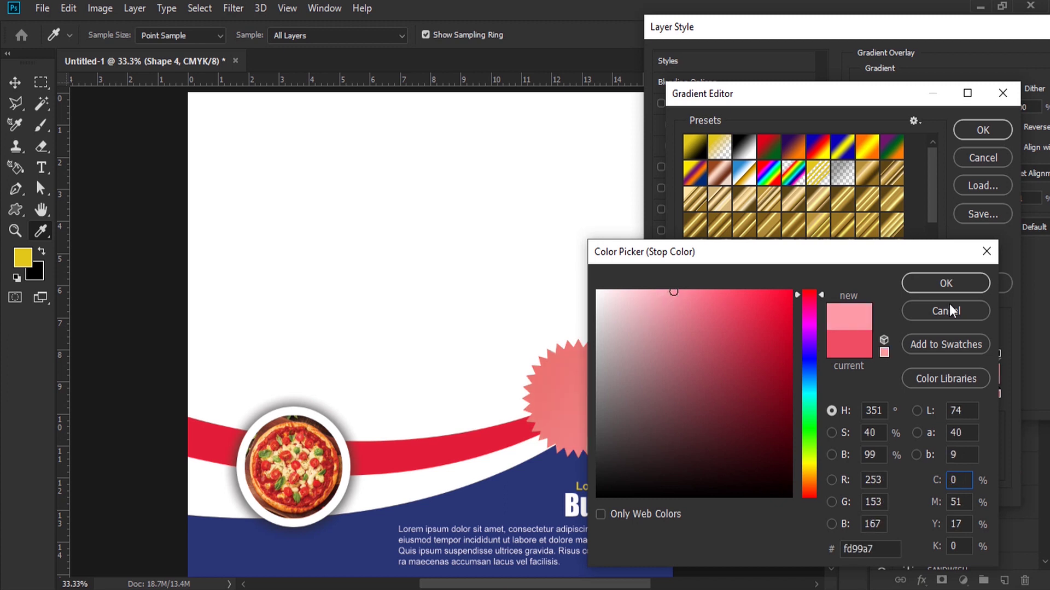
Step: Set the left gradient stop to deep red db0f17, accept the gradient, and angle it at -144°
click(946, 283)
click(686, 394)
double_click(686, 394)
click(777, 347)
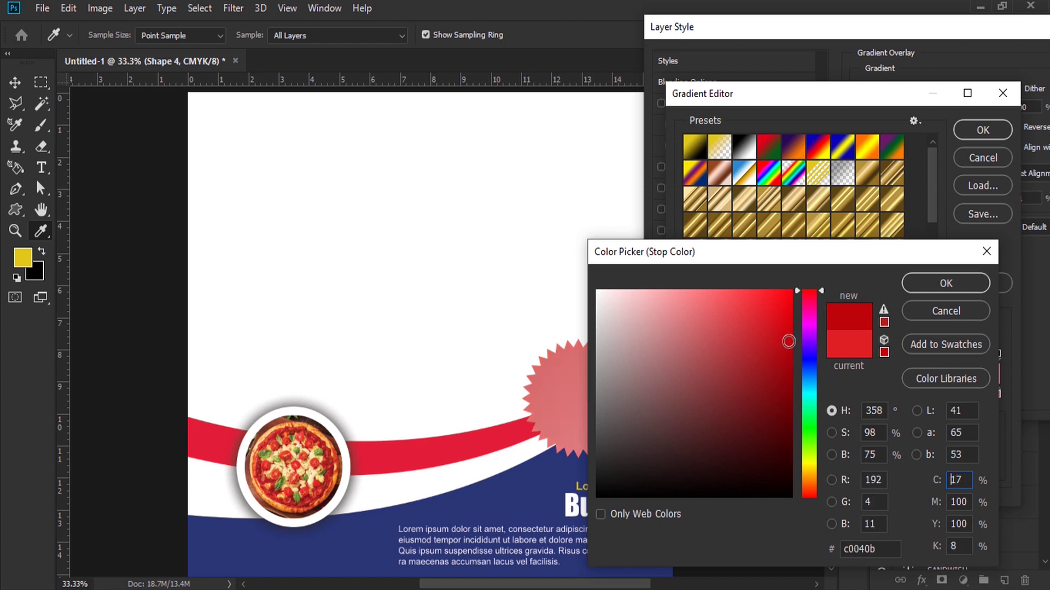
click(848, 344)
click(778, 319)
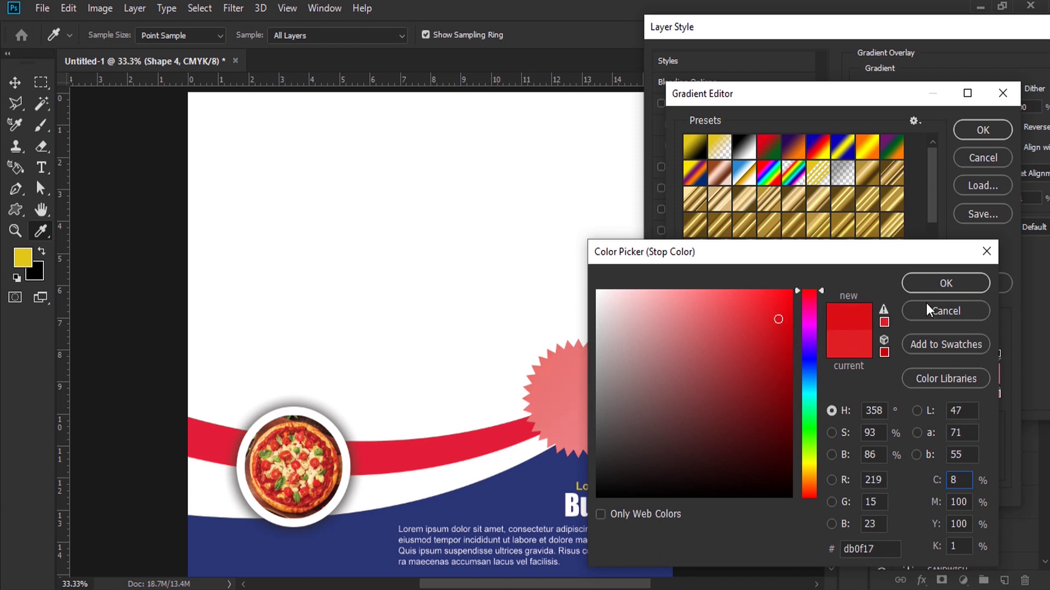
click(945, 284)
click(982, 129)
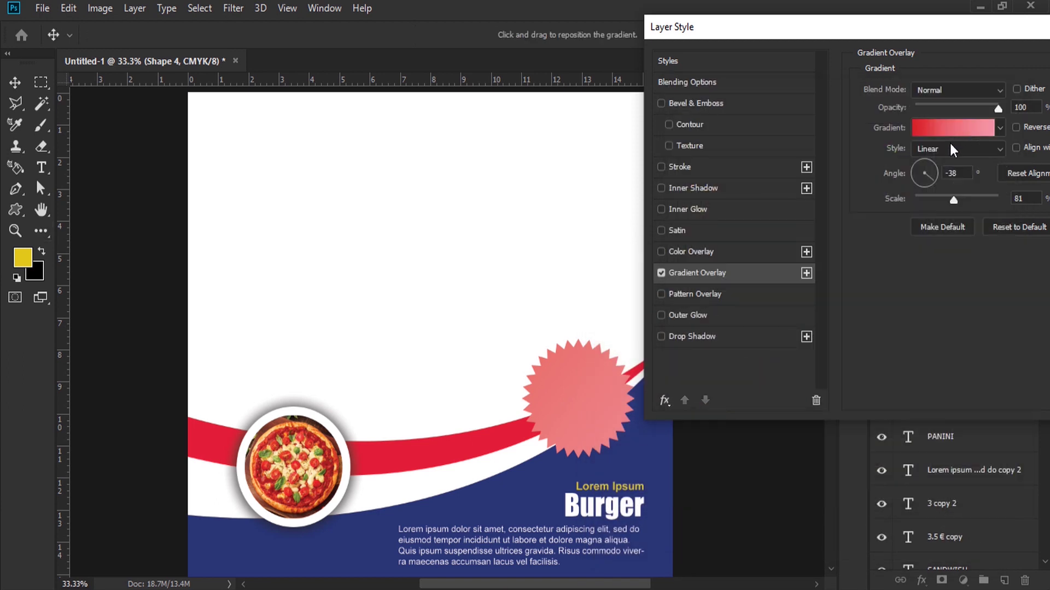
click(933, 172)
mouse_move(918, 168)
mouse_down()
mouse_move(925, 185)
mouse_move(915, 178)
mouse_up()
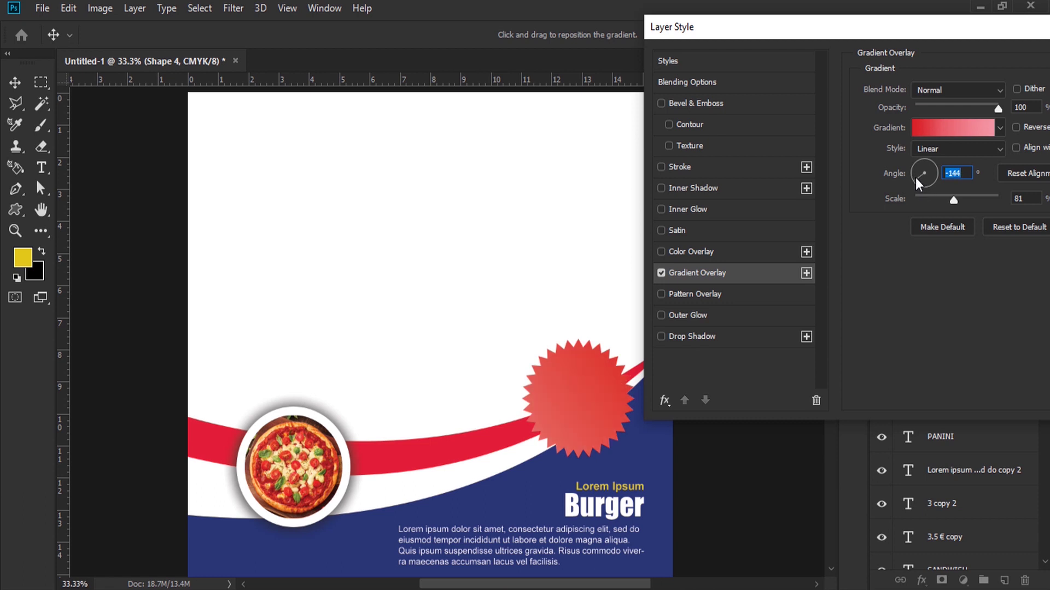
Step: Add a white 16 px Stroke, positioned Center, around the starburst badge
click(704, 166)
drag(928, 90, 923, 91)
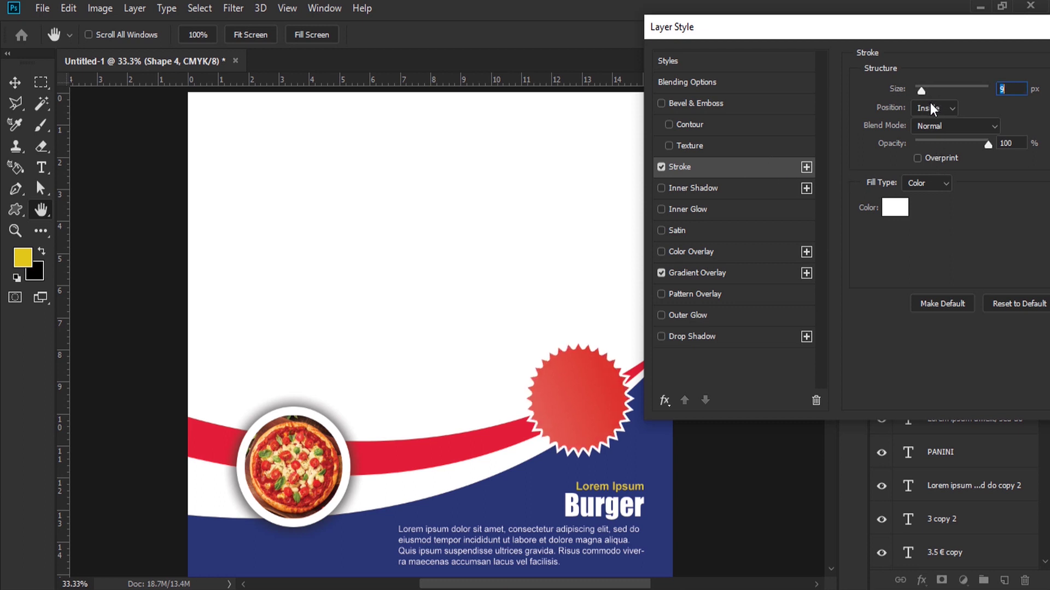
click(931, 107)
click(936, 146)
drag(920, 91, 924, 90)
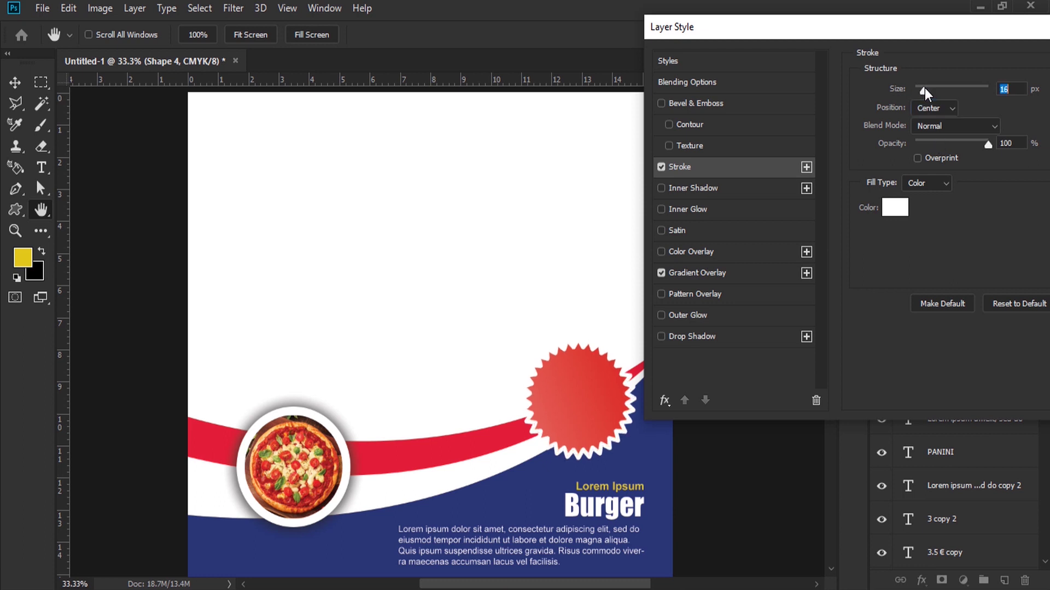
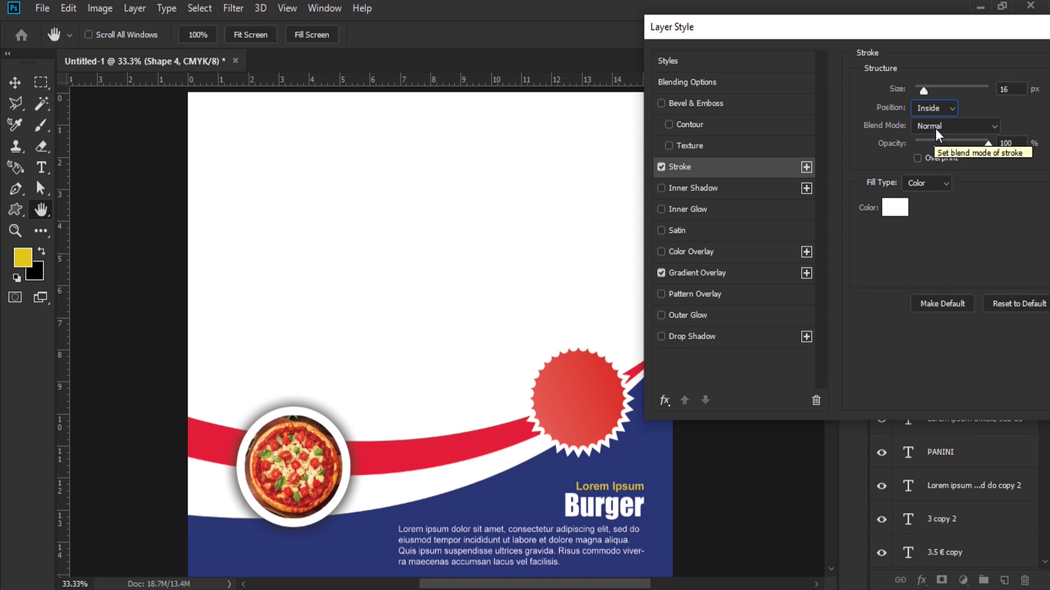
Step: Give the Shape 4 starburst a 16 px white stroke centred on its edge and apply the style
drag(930, 91, 924, 93)
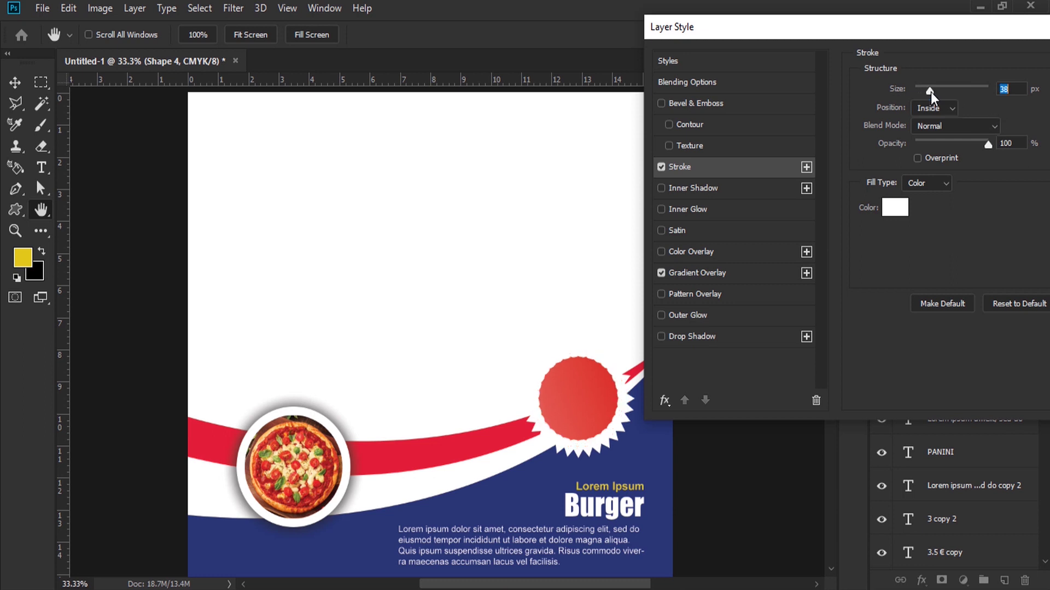
click(931, 108)
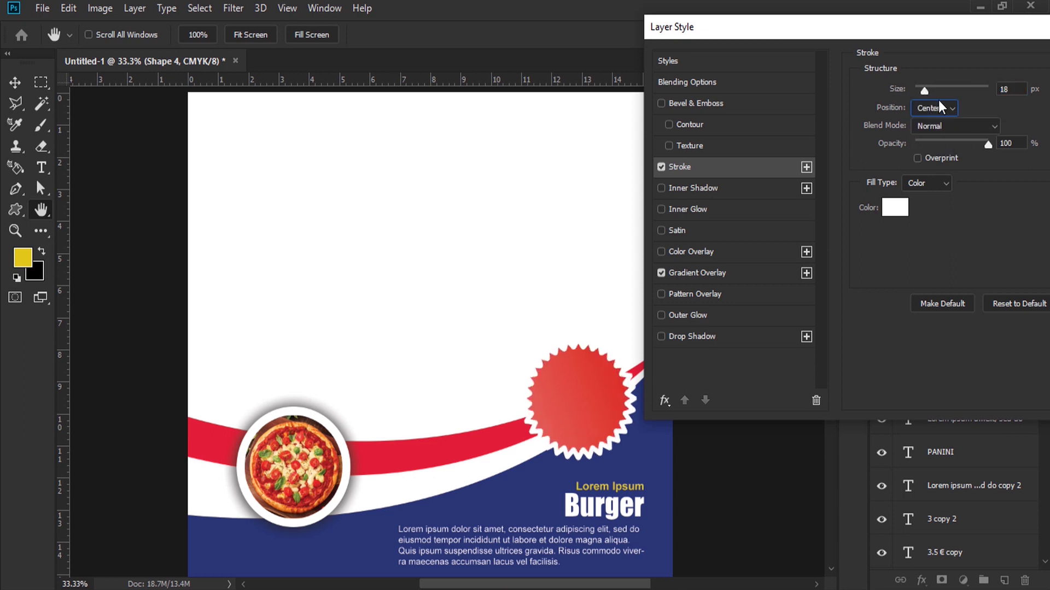
click(924, 93)
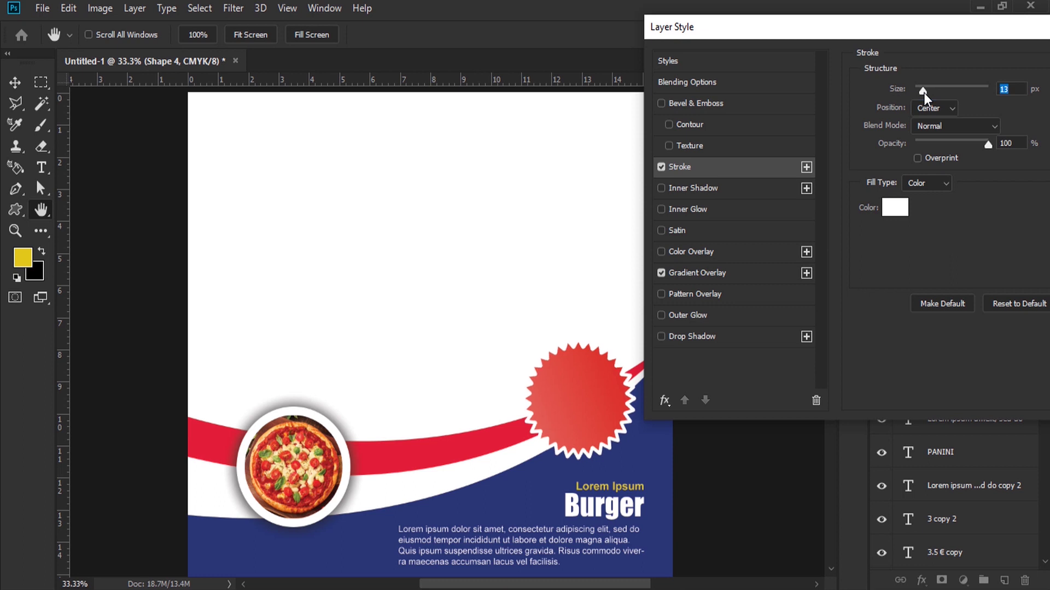
drag(929, 27, 703, 28)
click(953, 77)
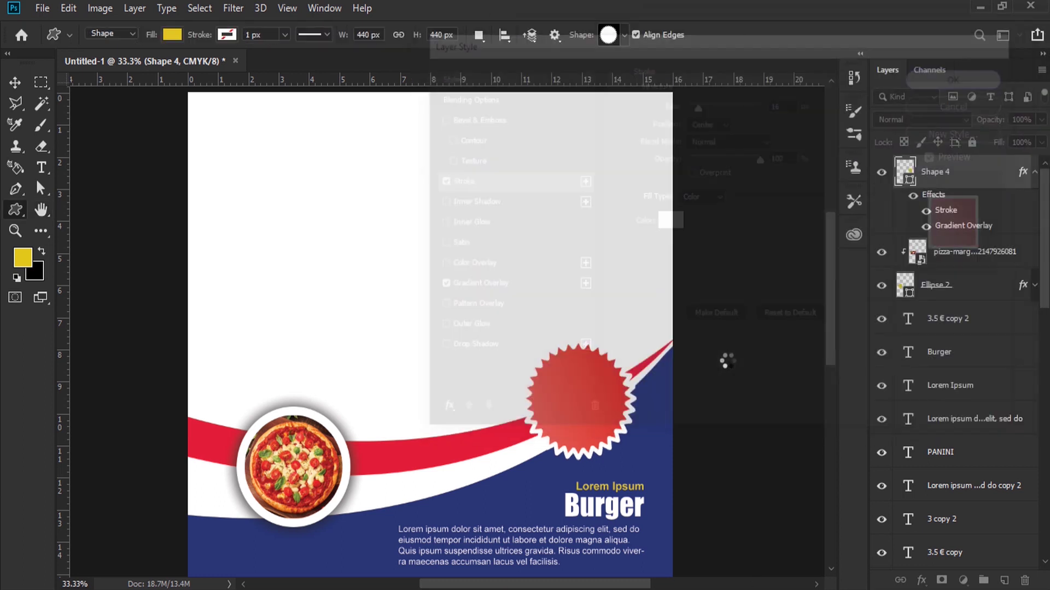
Step: Add a white '2X1' text layer over the red starburst
click(1034, 173)
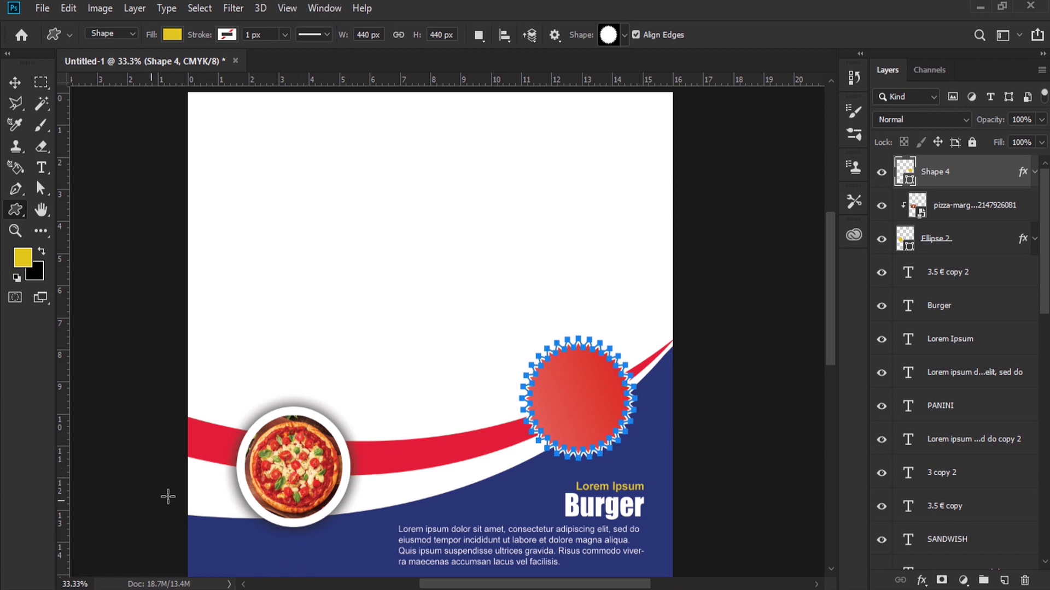
key(t)
click(450, 471)
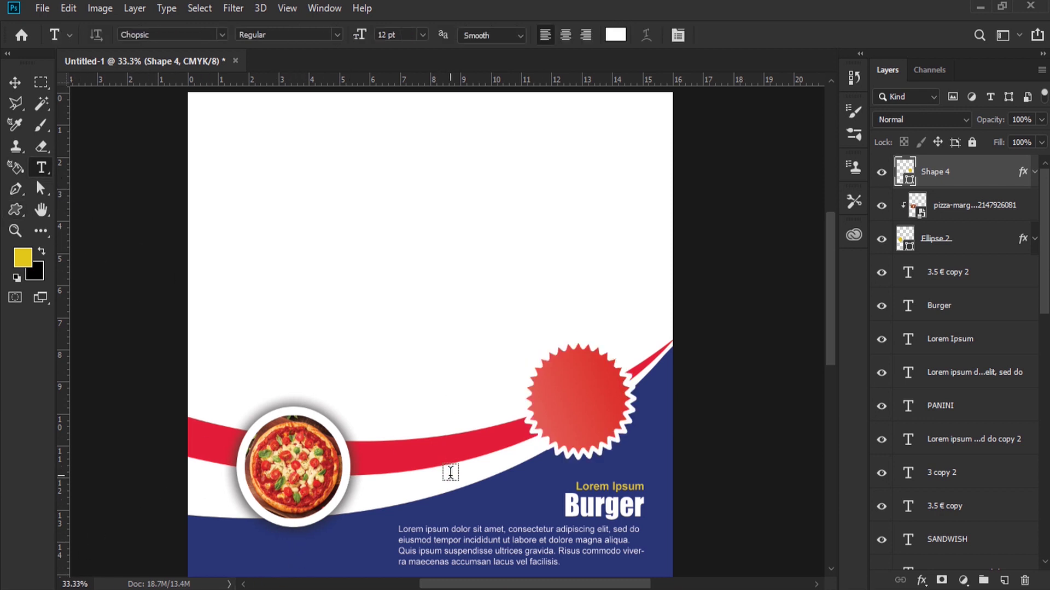
drag(535, 507, 612, 432)
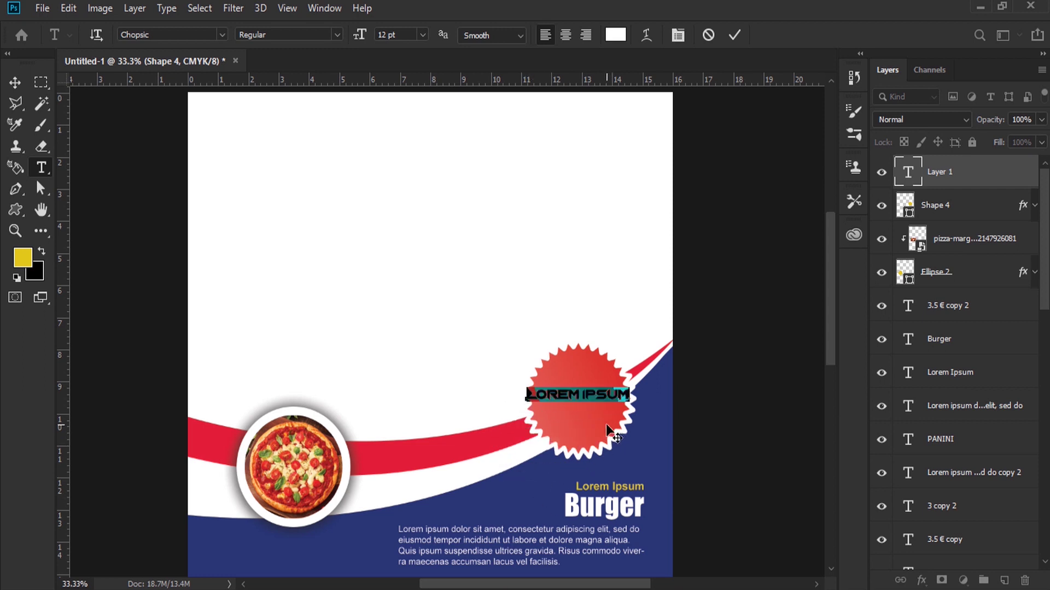
key(BackSpace)
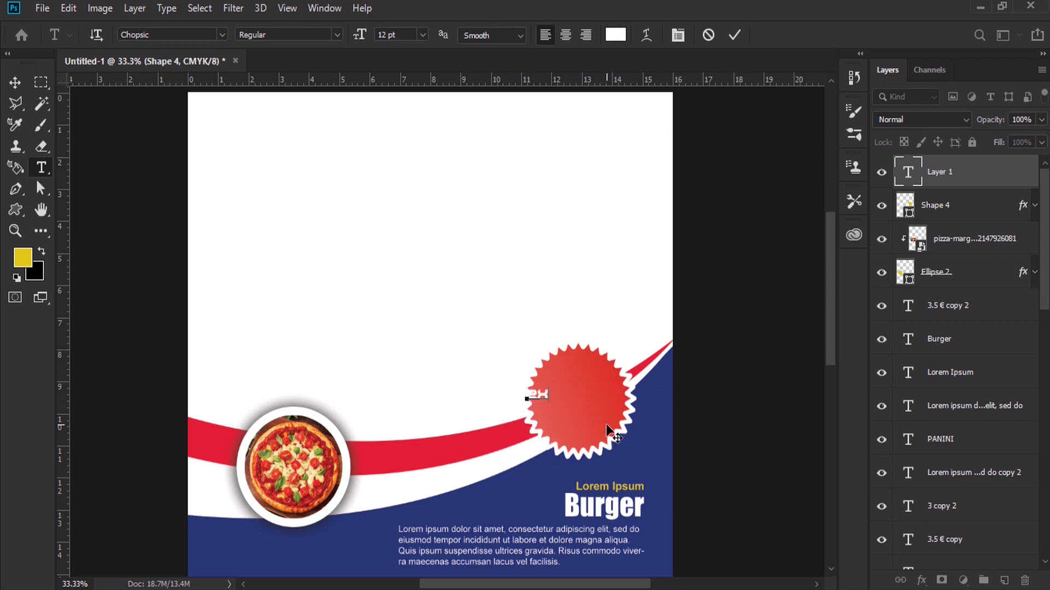
key(ctrl+a)
drag(601, 441, 635, 449)
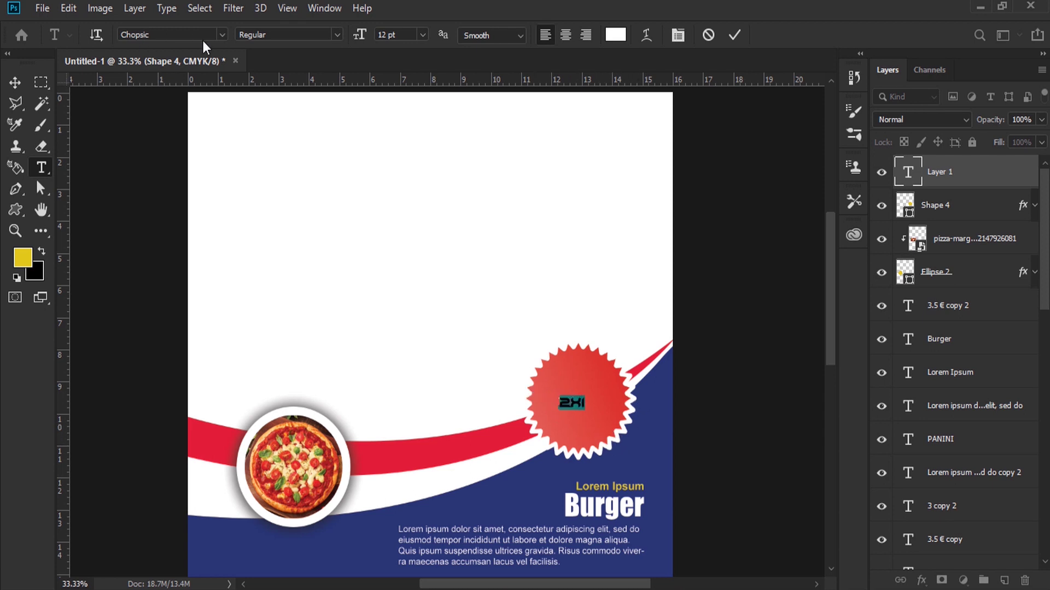
Step: Set the 2X1 text in Impact at 42 pt and centre it on the starburst
click(221, 35)
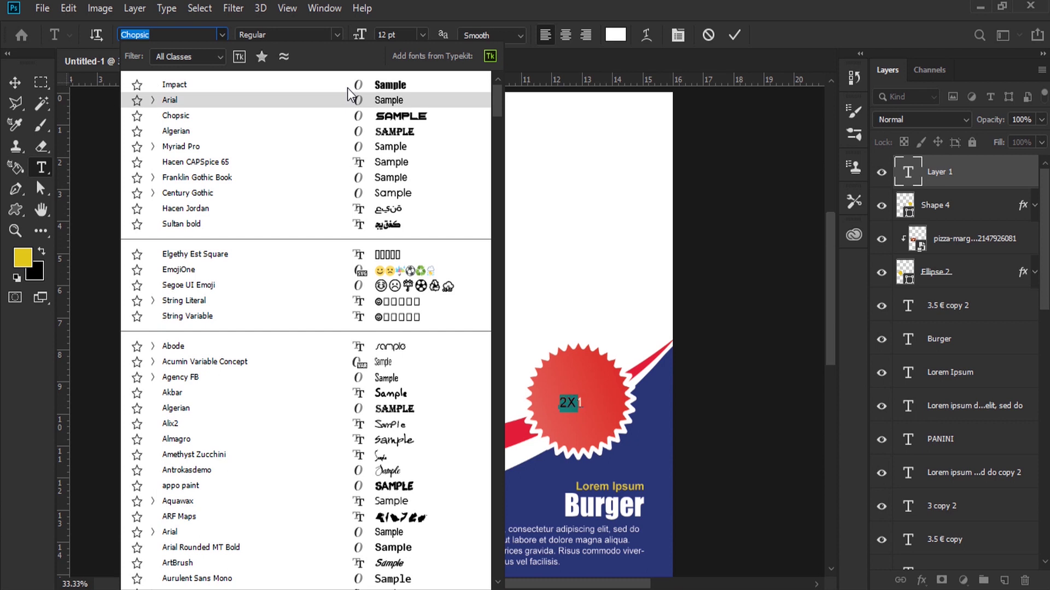
click(347, 85)
drag(360, 33, 381, 39)
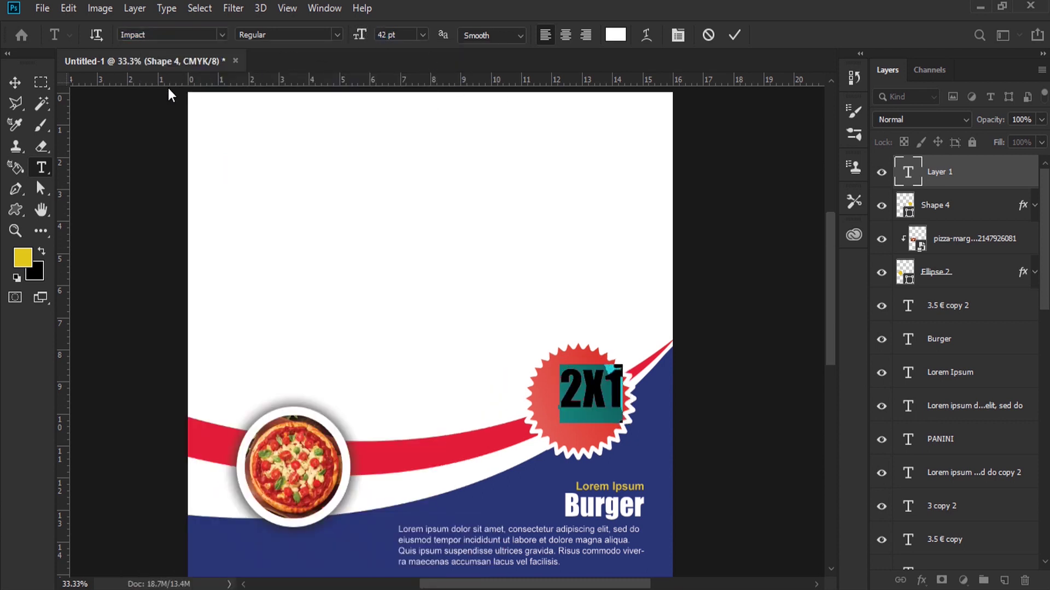
click(18, 87)
drag(584, 387, 572, 414)
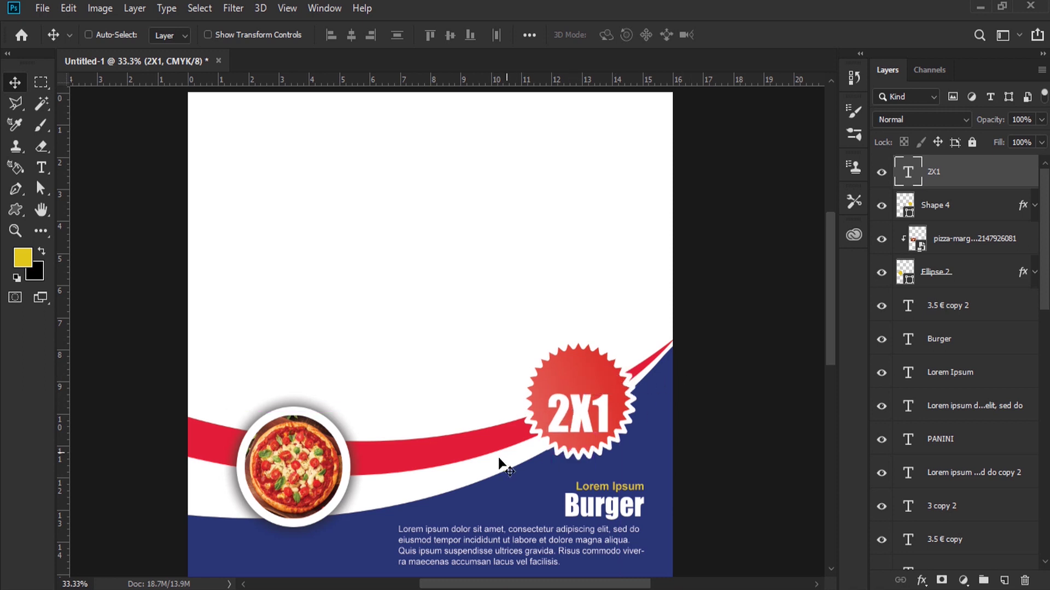
Step: Duplicate the Lorem Ipsum layer, stack it above Shape 4, and place it above 2X1
ctrl+click(596, 490)
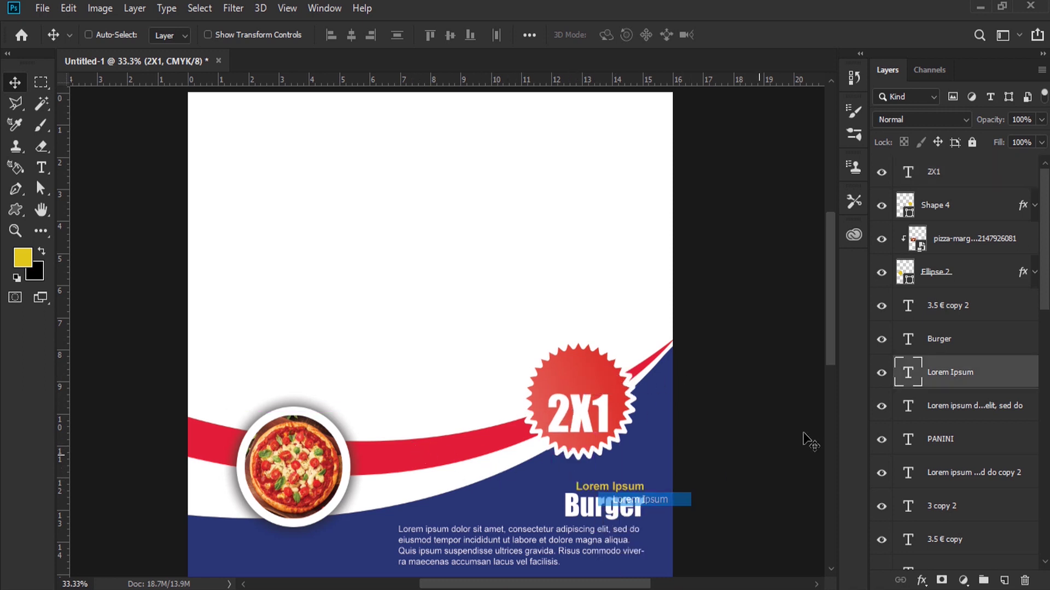
drag(957, 372, 1003, 582)
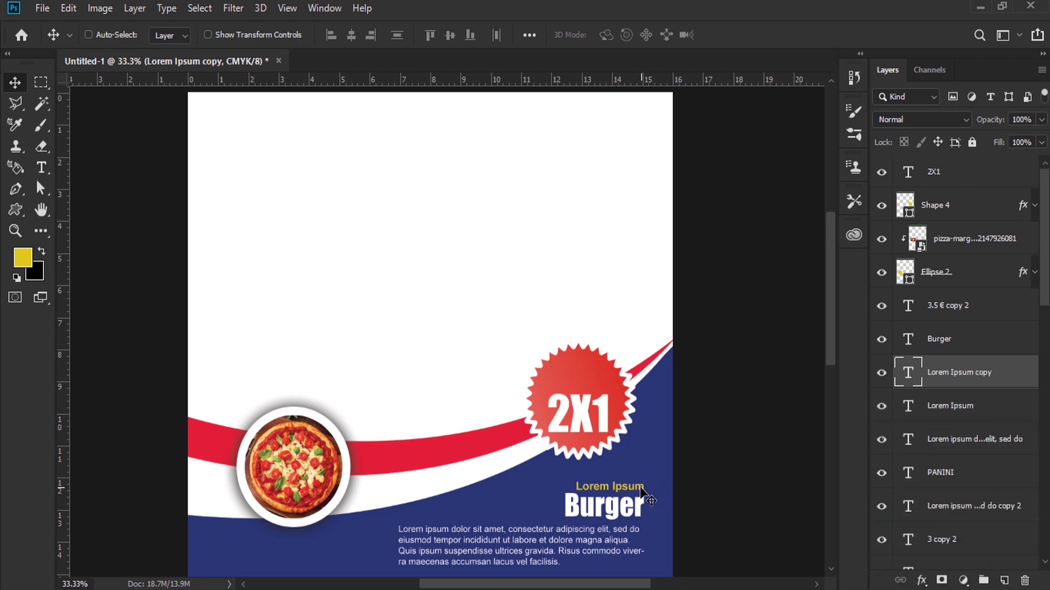
drag(992, 371, 957, 189)
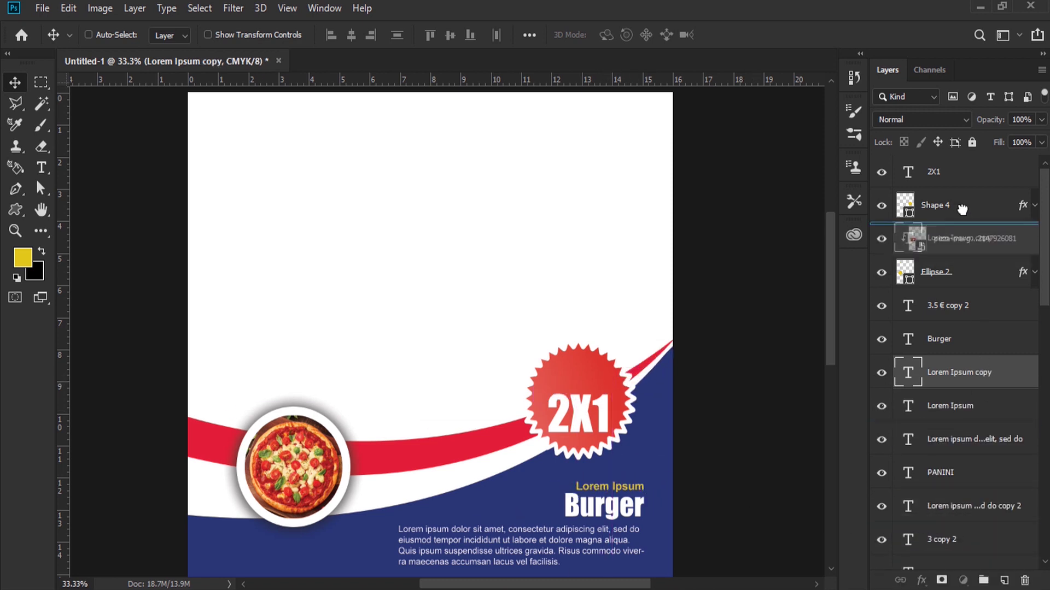
drag(623, 490, 592, 388)
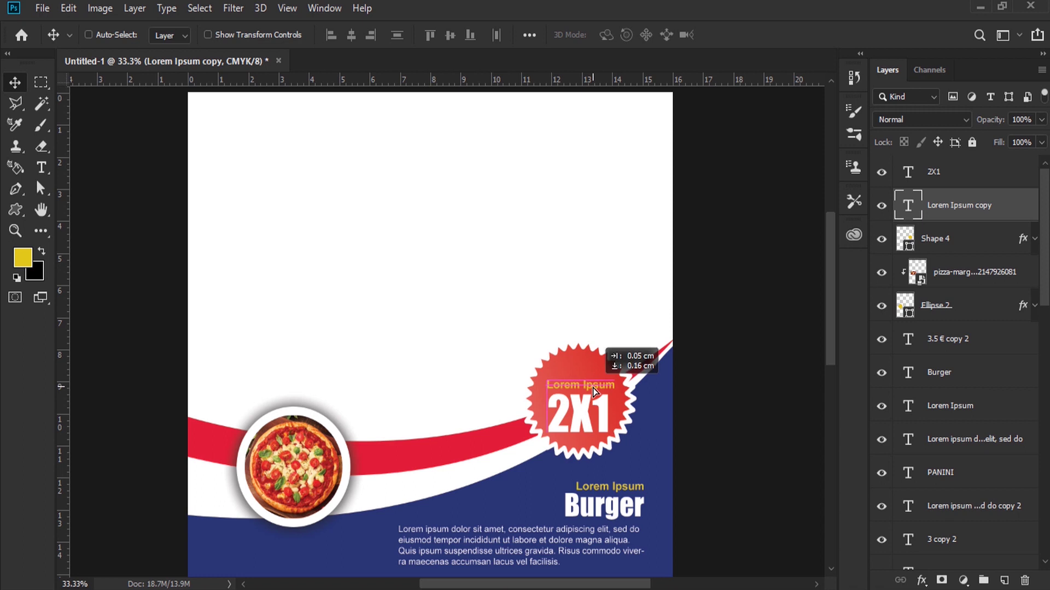
Step: Edit the copy to read 'Lorem' at 17 pt and nudge it right and down
click(41, 167)
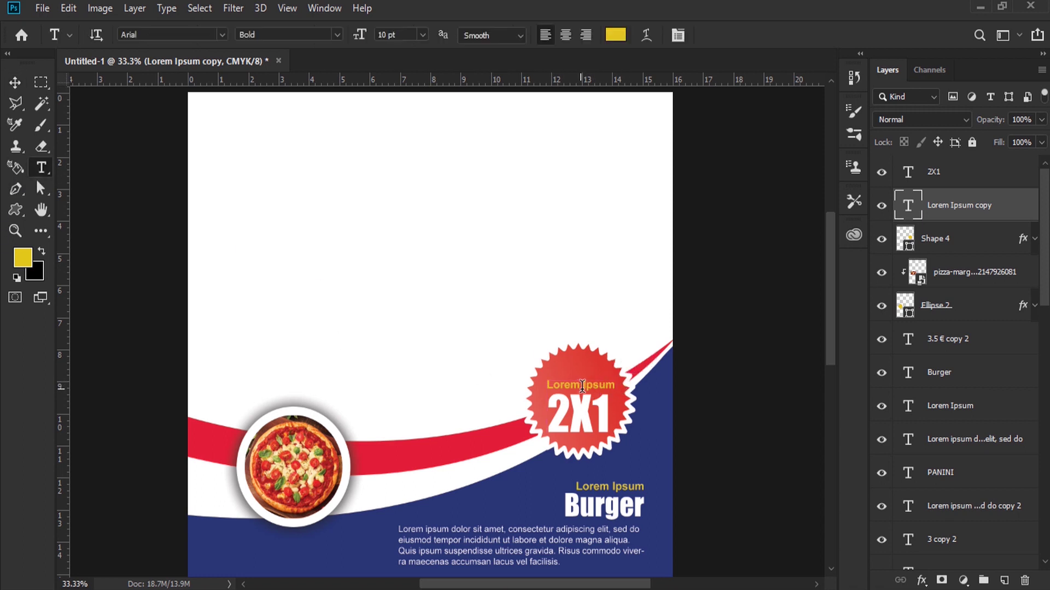
click(580, 386)
double_click(577, 381)
drag(365, 39, 374, 36)
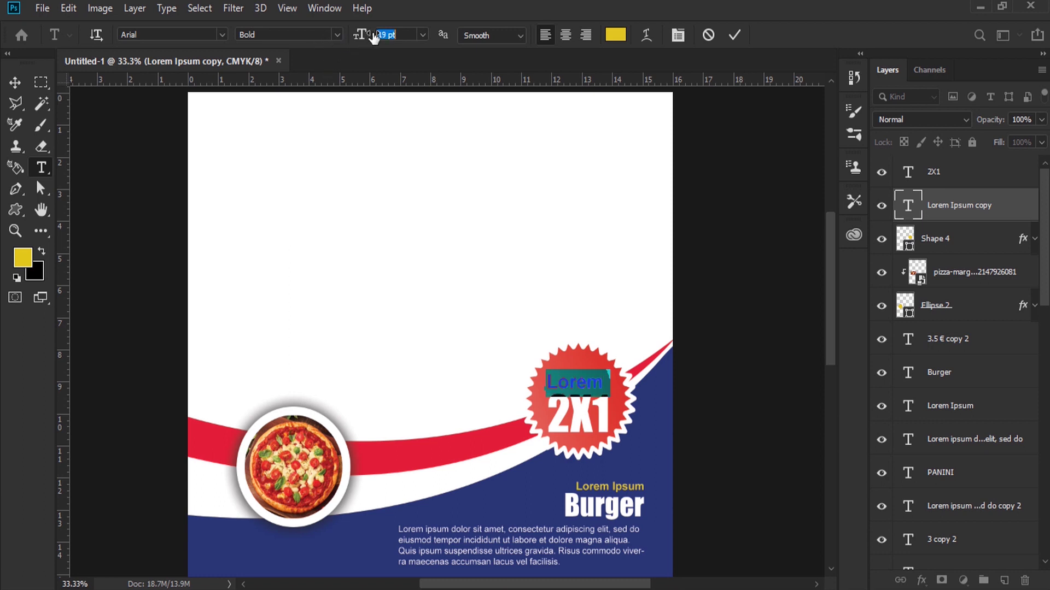
click(12, 84)
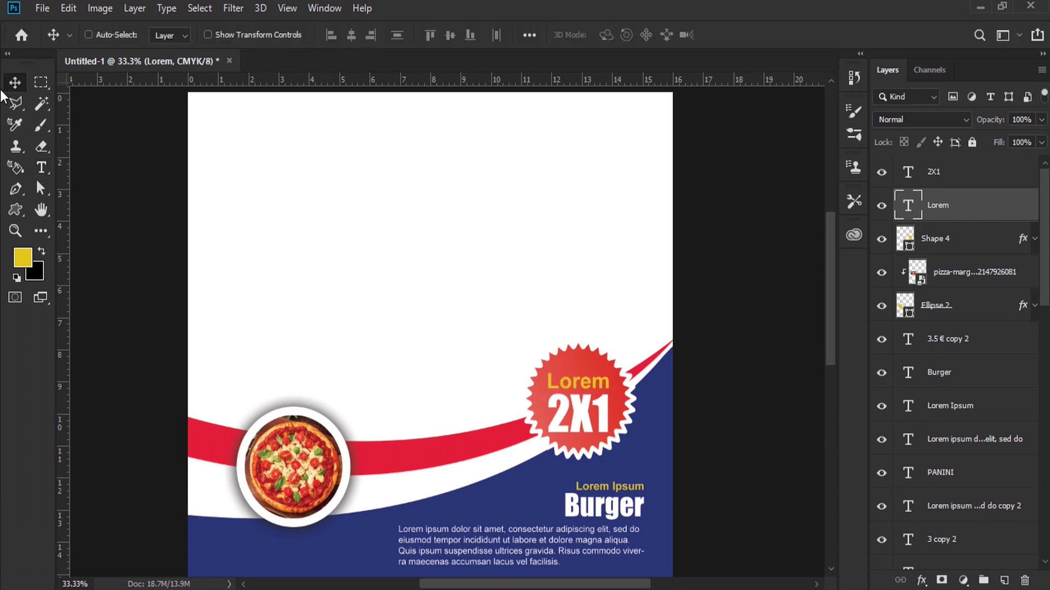
key(Right)
key(Right)
key(Right)
key(Down)
key(Down)
key(Down)
key(Down)
key(Down)
key(Down)
key(Right)
key(Right)
key(Right)
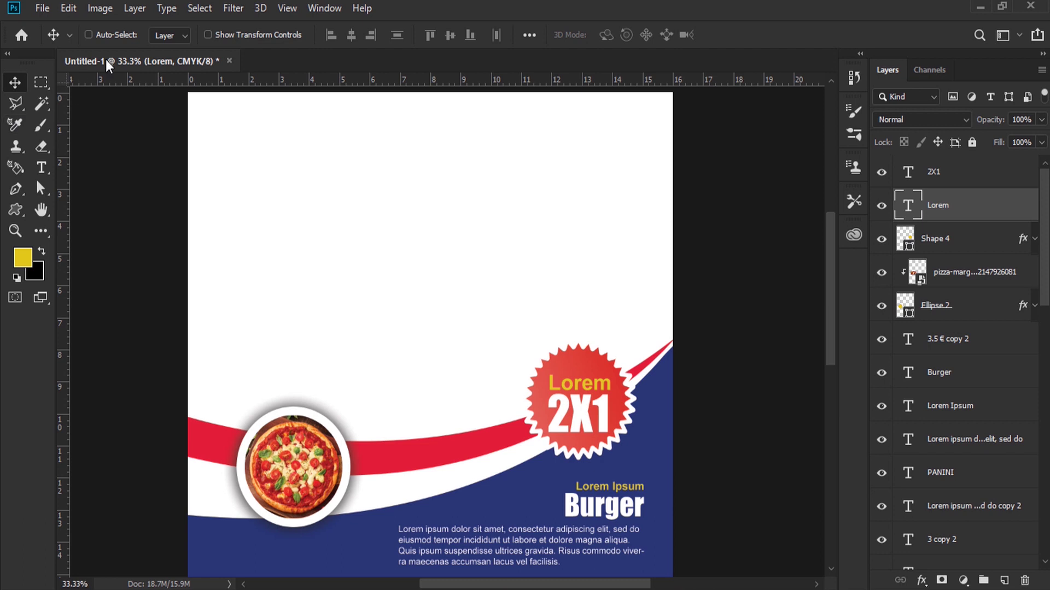
Step: Zoom in on the menu prices area, then select the e-mail and website lines in Word
click(287, 8)
click(377, 144)
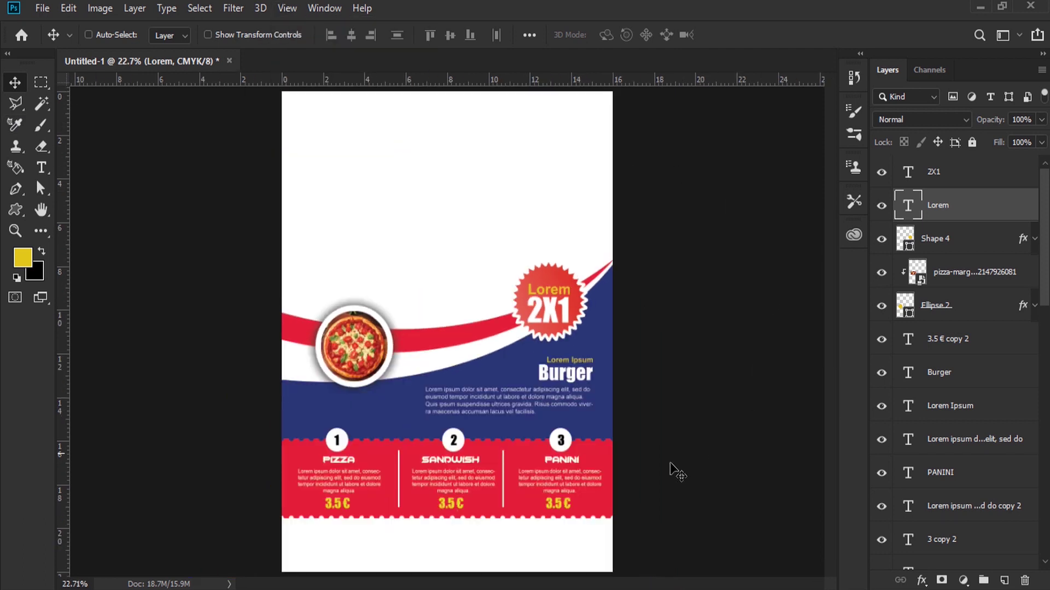
click(14, 230)
click(451, 505)
scroll(463, 516, down, 2)
scroll(463, 516, down, 2)
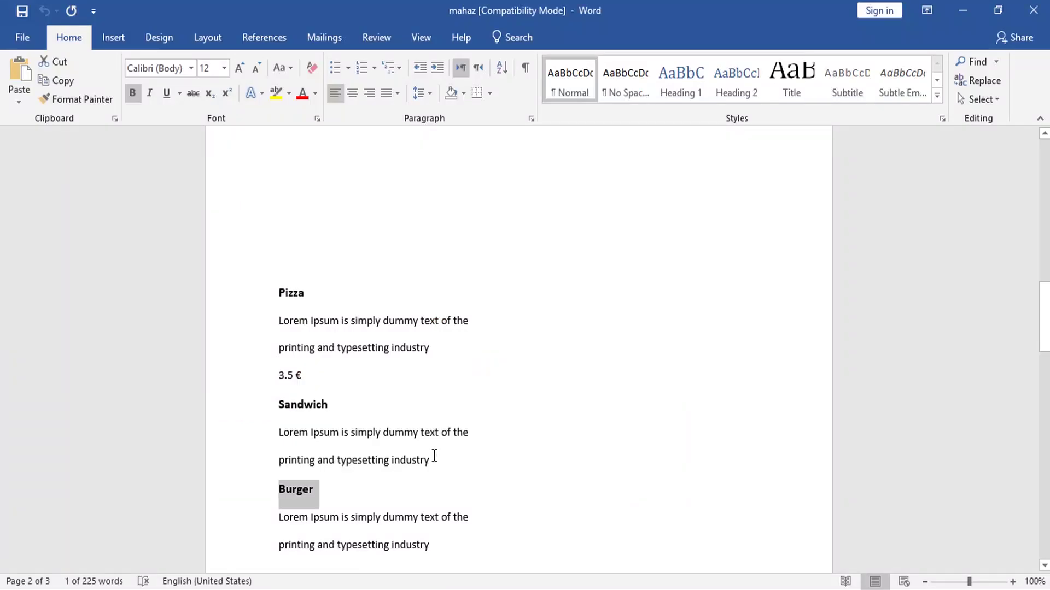
drag(1043, 314, 1042, 196)
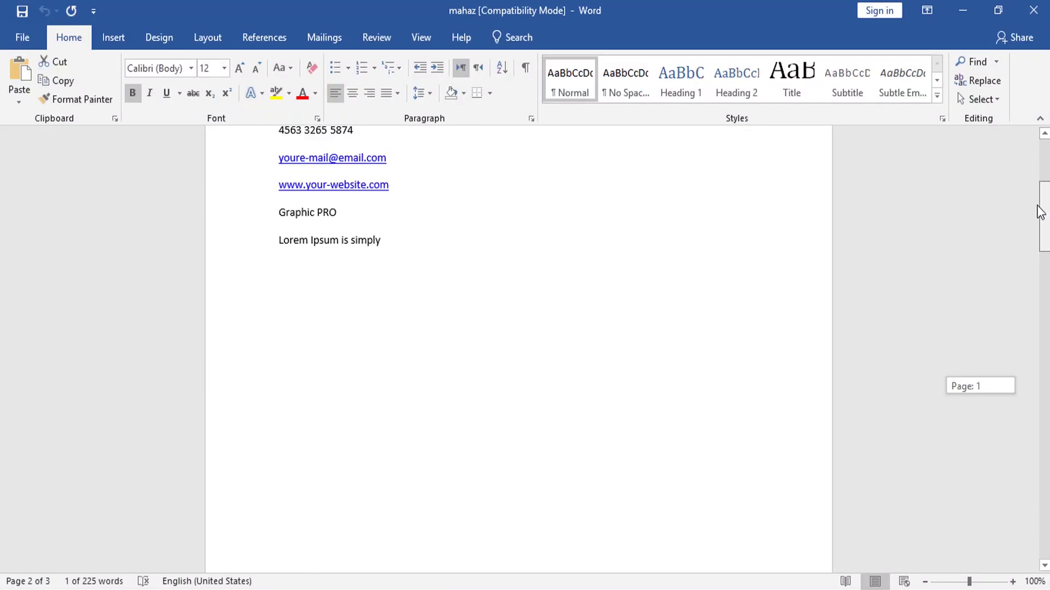
drag(403, 336, 278, 308)
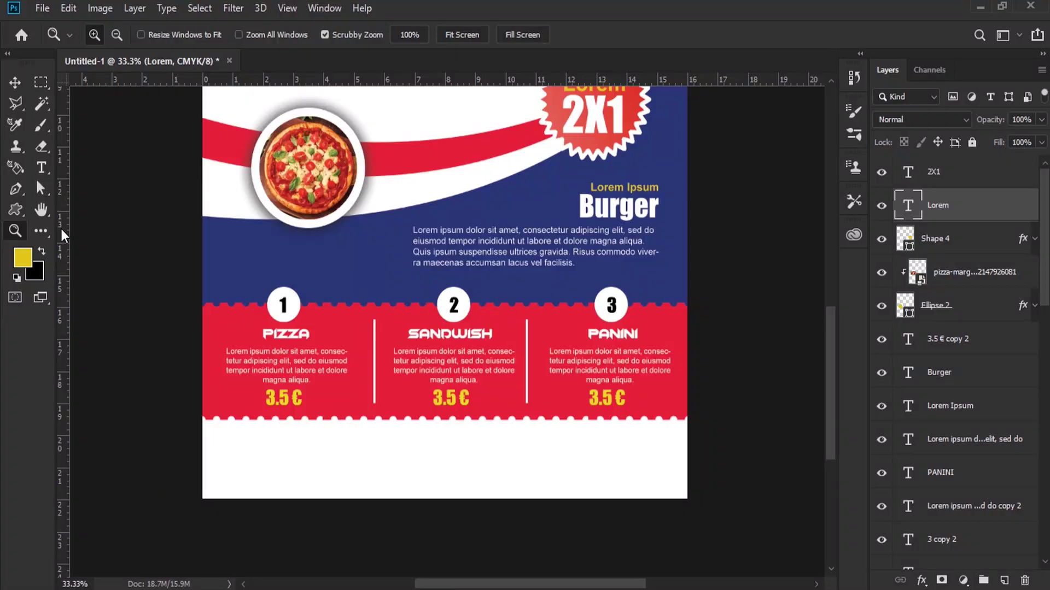
Step: Start a black 12 pt Arial Regular text block below the red menu band
click(41, 168)
click(524, 446)
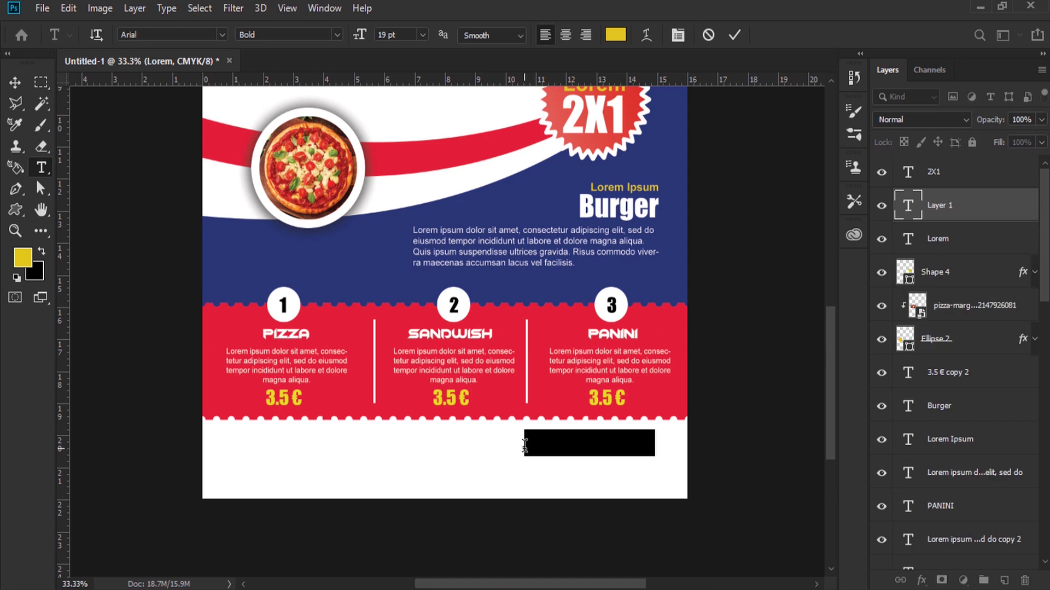
click(336, 35)
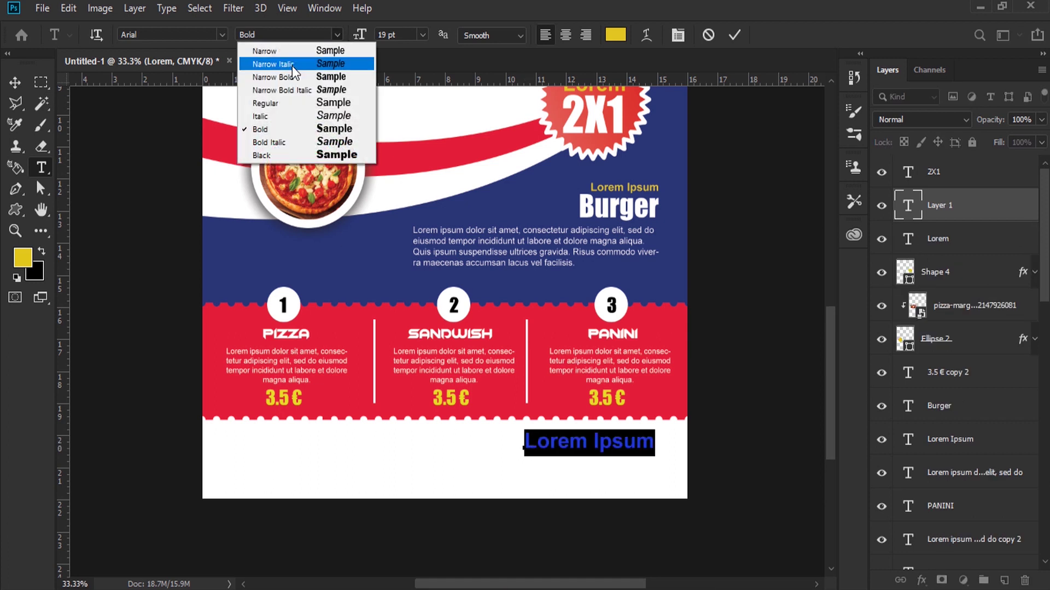
click(271, 102)
drag(360, 40, 355, 35)
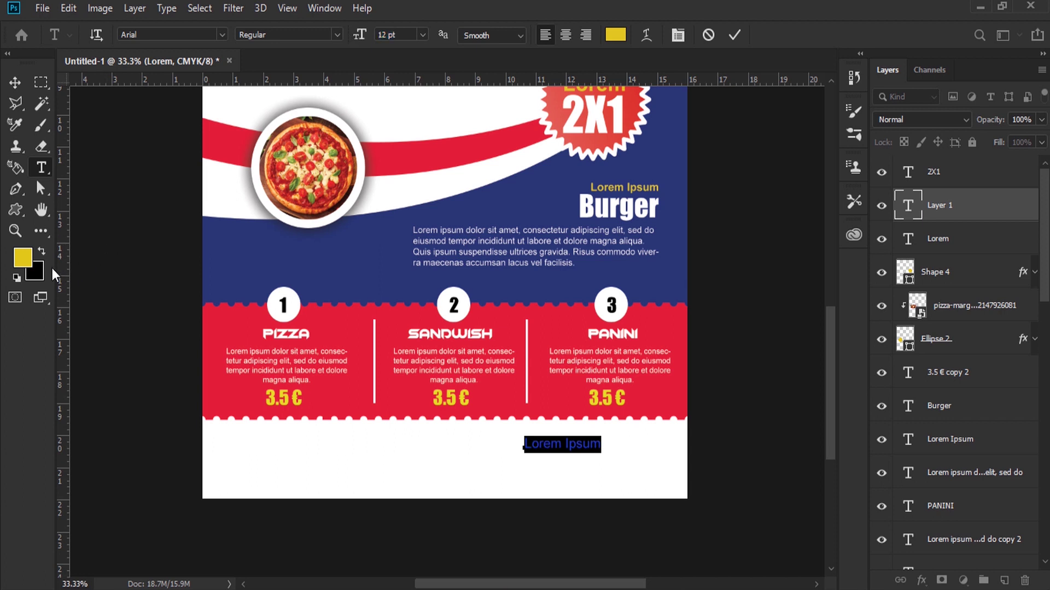
click(41, 253)
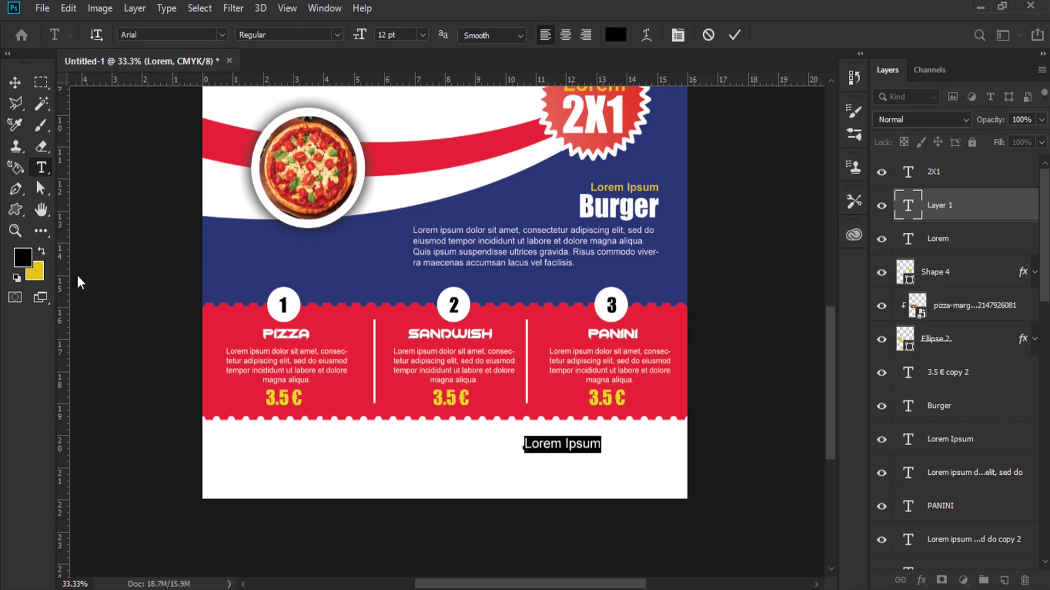
Step: Paste the e-mail and website lines, nudge them down, and Alt-drag a copy to the left
right_click(543, 440)
click(560, 179)
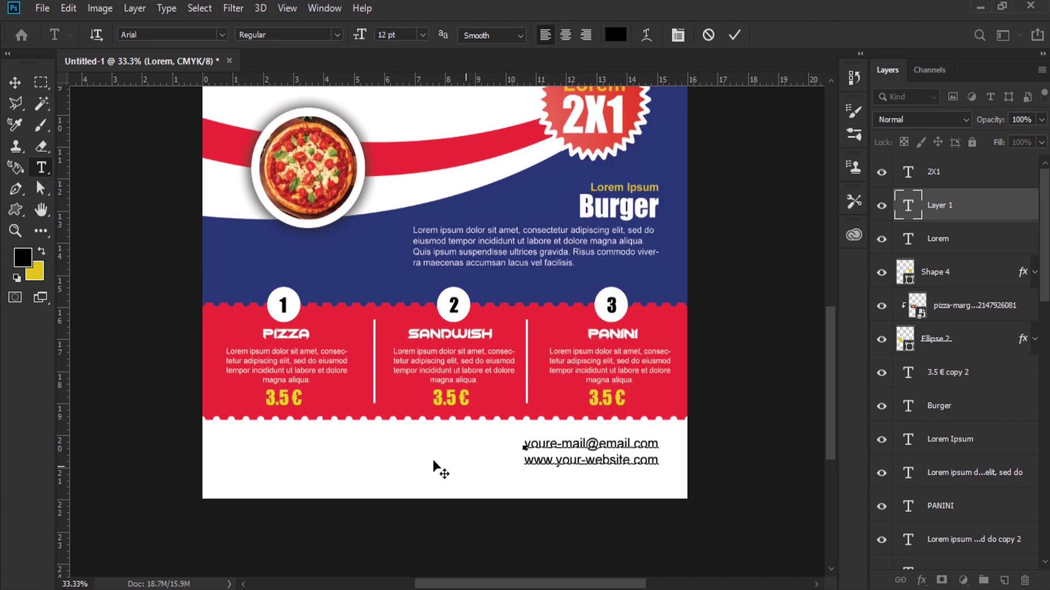
click(15, 84)
drag(571, 438, 572, 444)
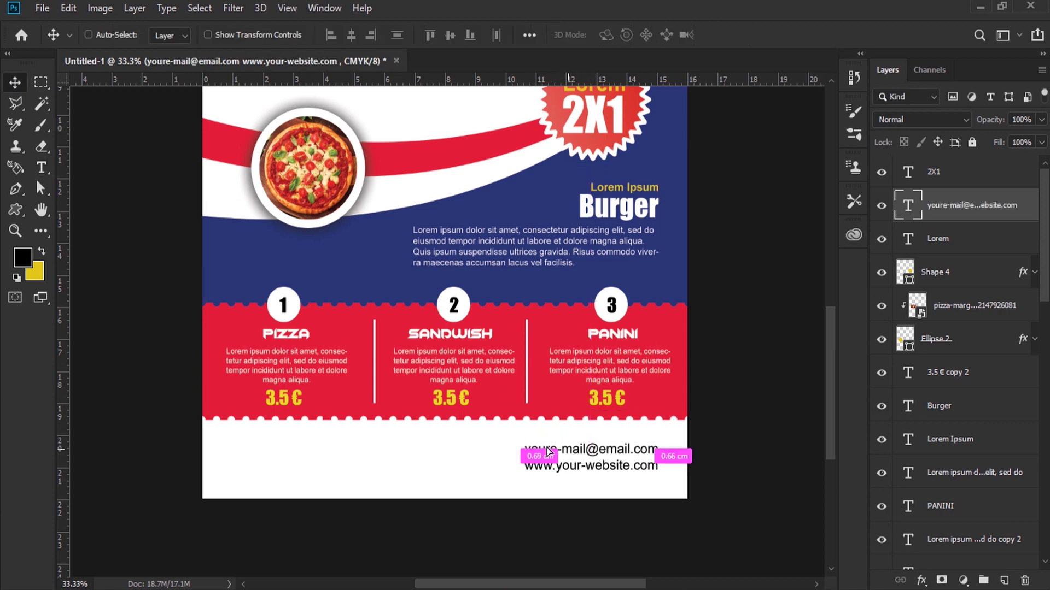
drag(571, 445, 421, 437)
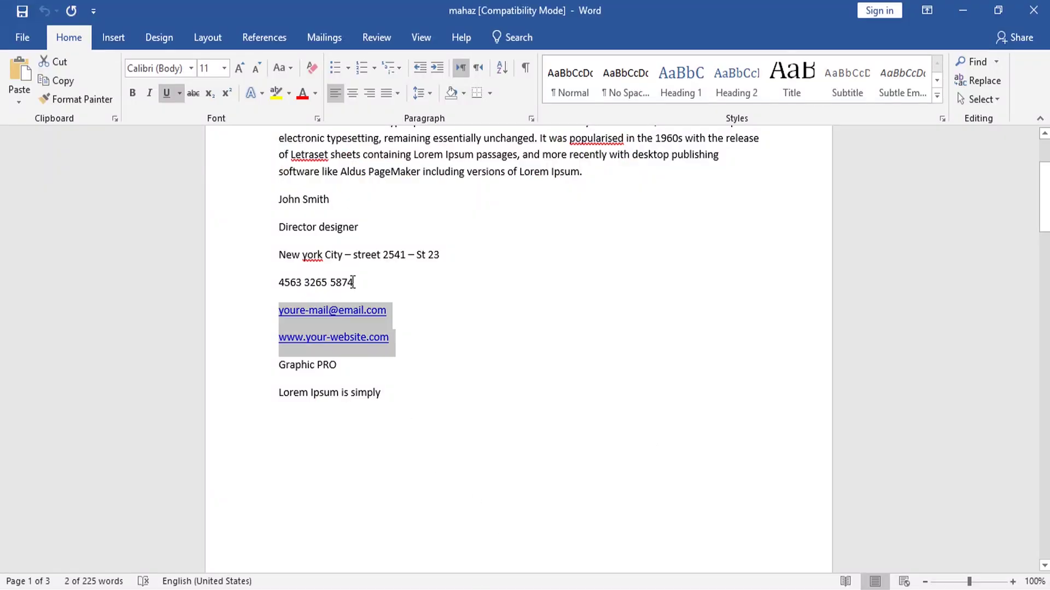
Step: Copy the phone number, then the street address line, from the Word contact details
drag(355, 282, 285, 283)
right_click(287, 284)
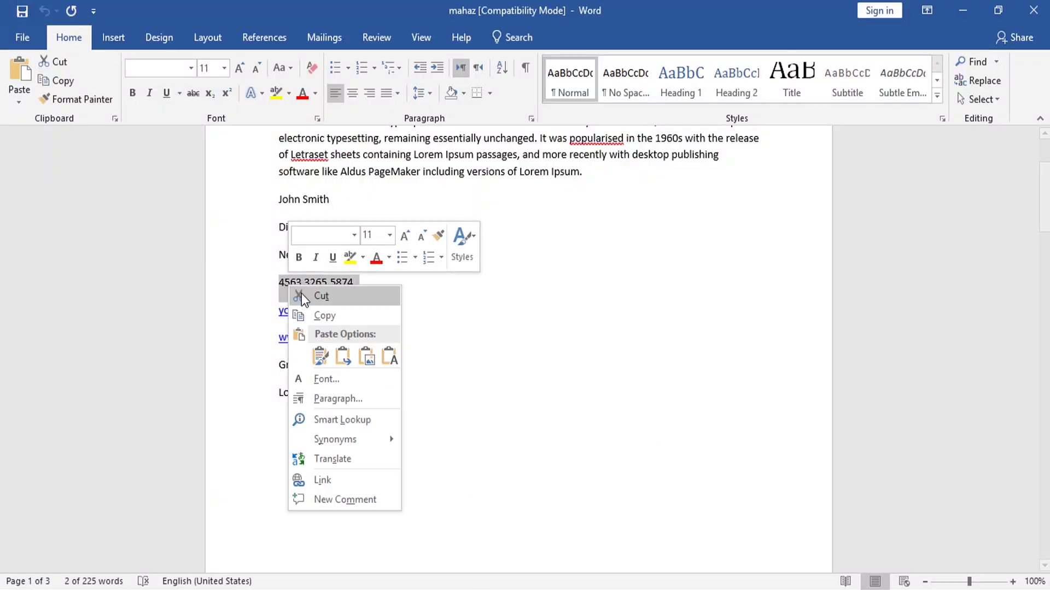
click(314, 316)
drag(449, 253, 295, 251)
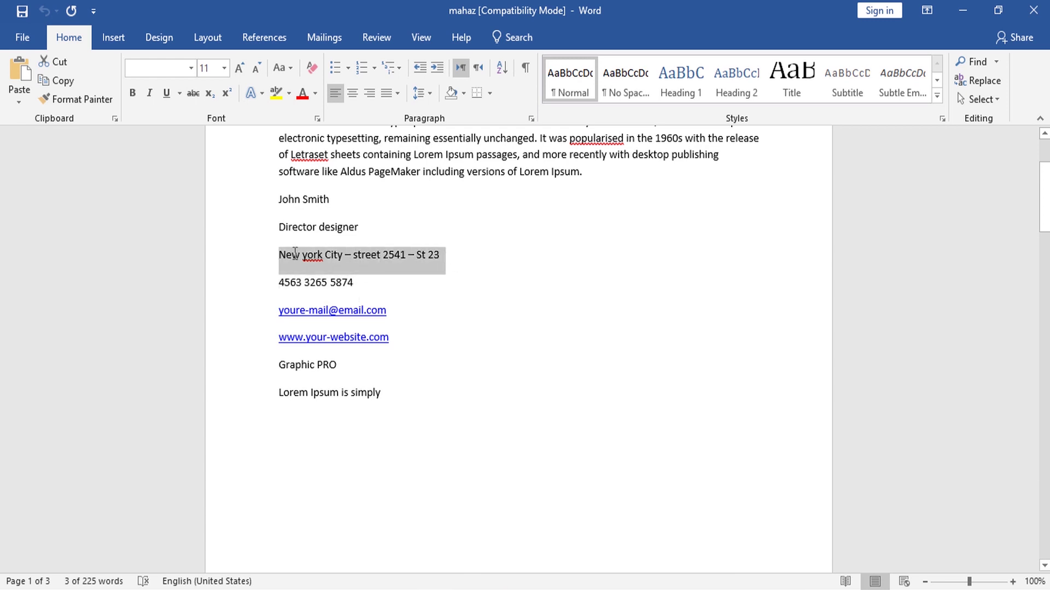
right_click(294, 254)
click(313, 283)
Step: Paste the street address over the left e-mail/website text, broken onto two lines after 'street'
click(41, 167)
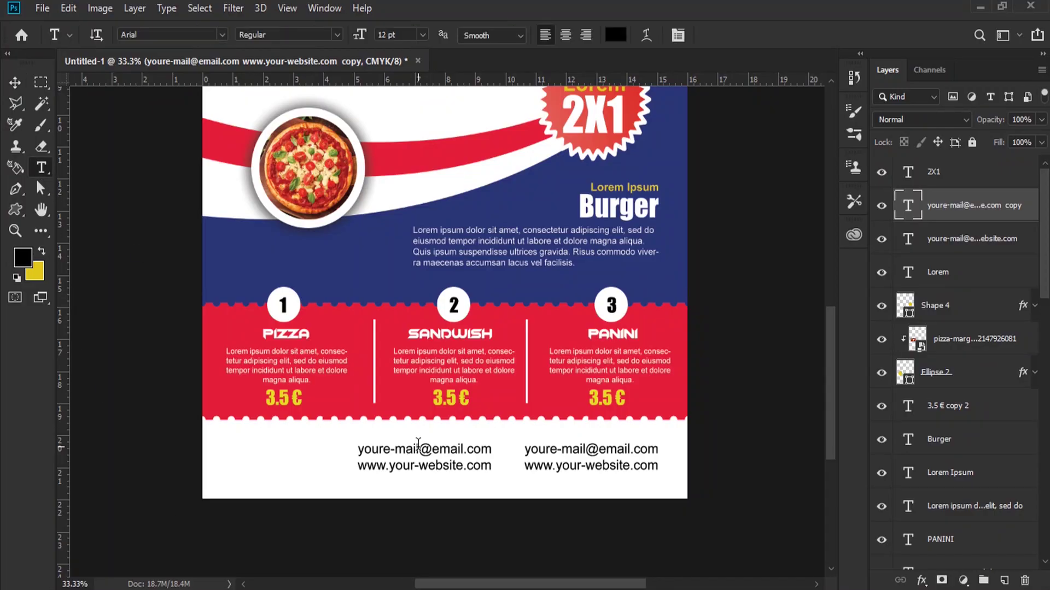
drag(358, 449, 495, 467)
right_click(419, 453)
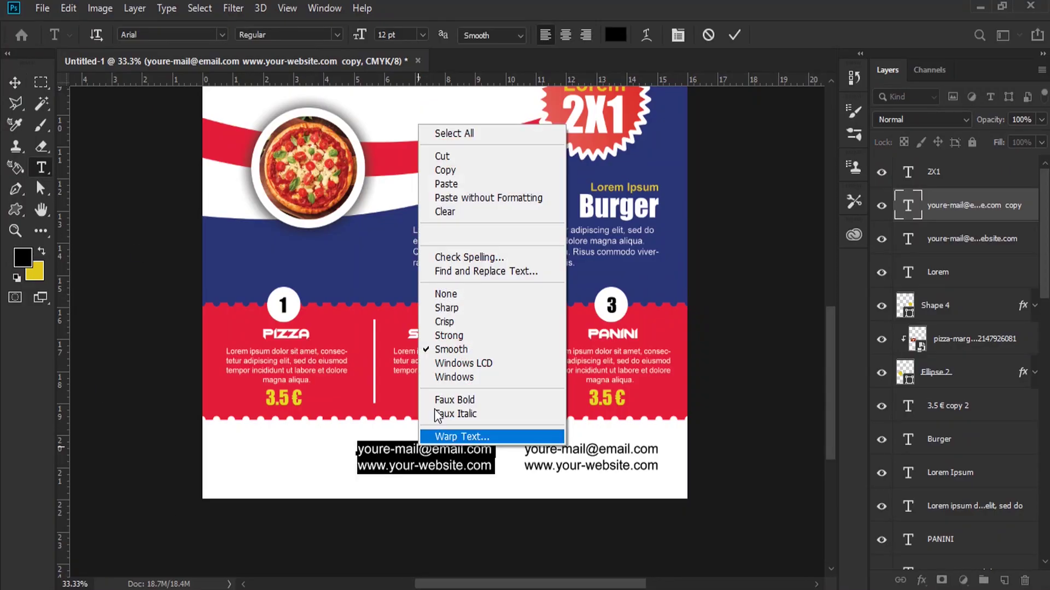
click(458, 184)
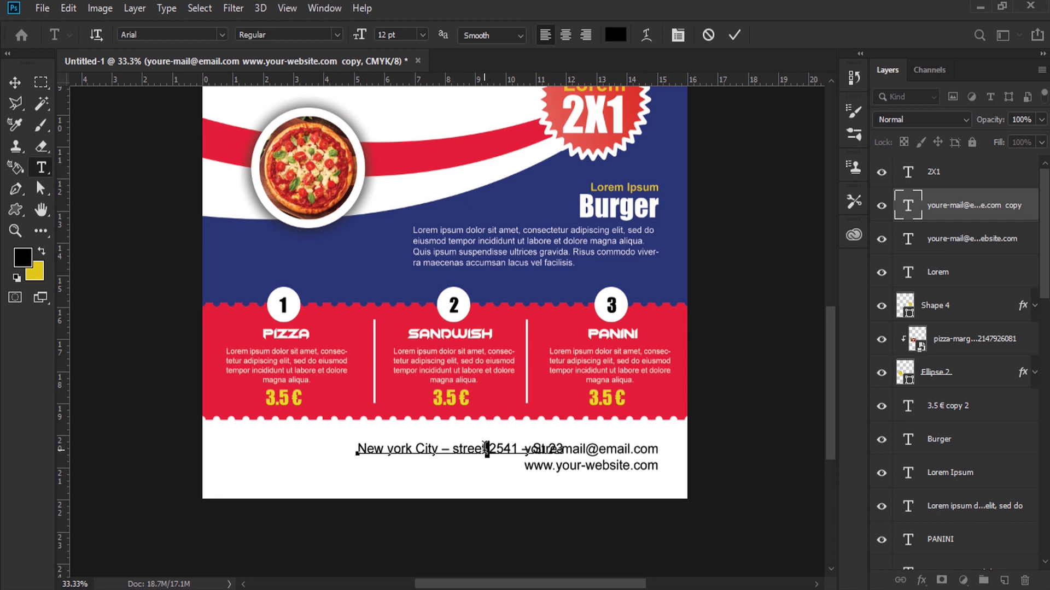
key(Return)
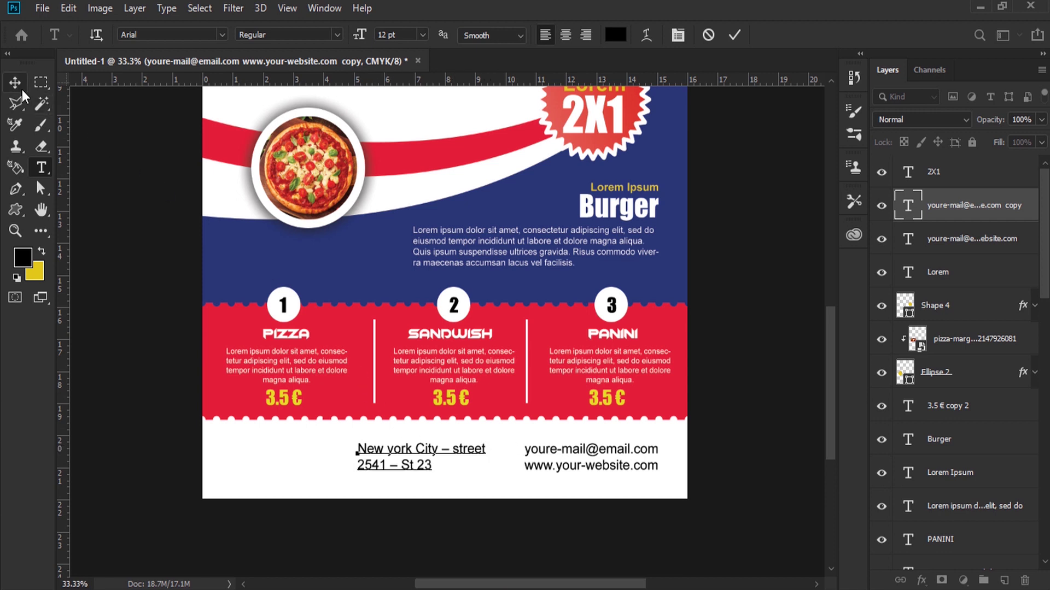
click(15, 82)
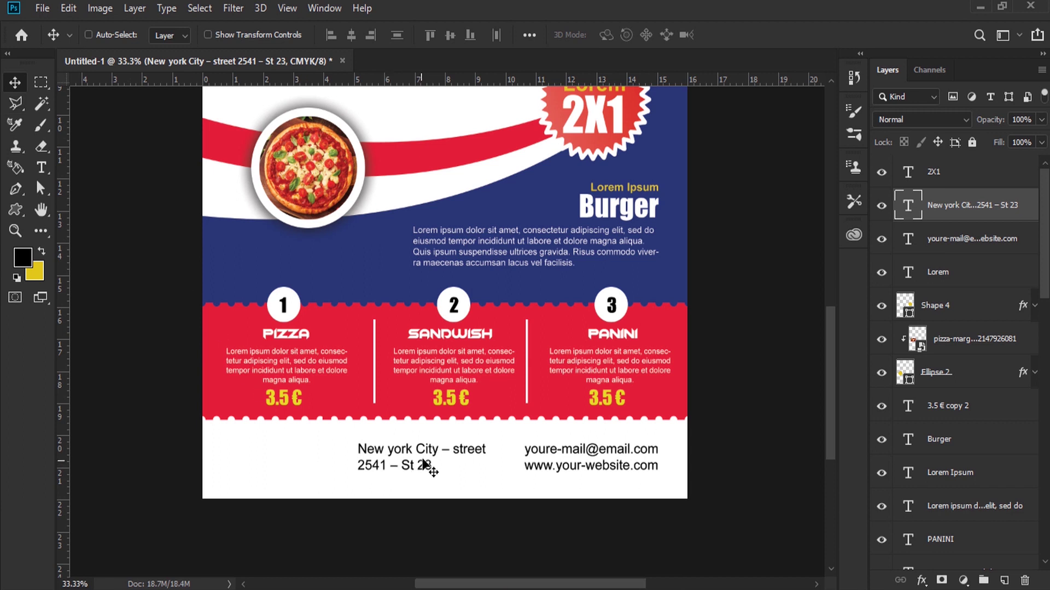
Step: Shift the footer texts right and Alt-drag a duplicate of the address to the left
drag(429, 455, 441, 454)
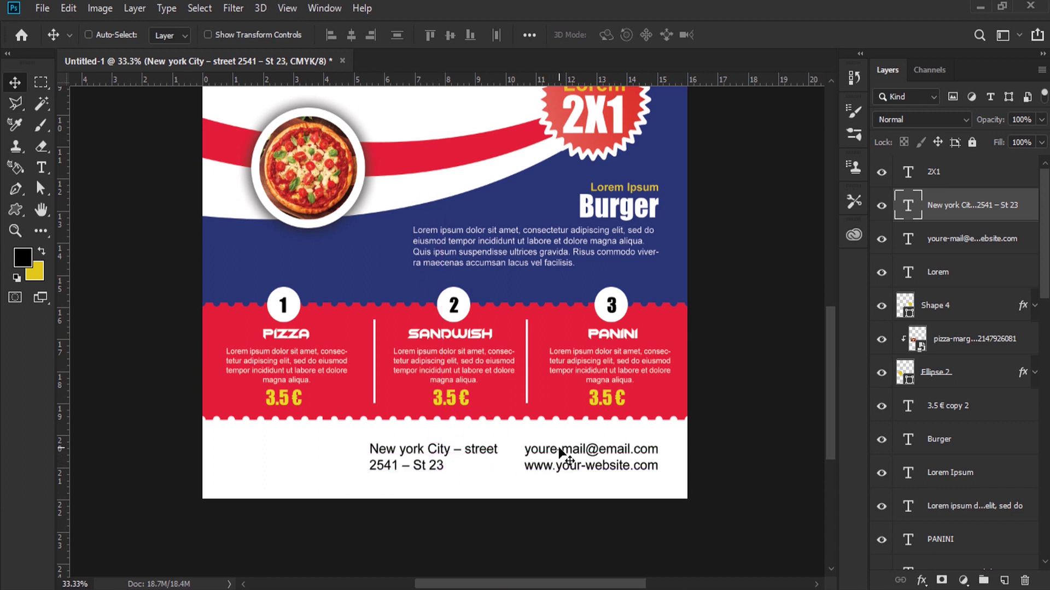
drag(569, 462, 586, 461)
right_click(499, 459)
click(519, 459)
mouse_move(478, 451)
mouse_down()
mouse_move(490, 457)
mouse_move(306, 449)
mouse_up()
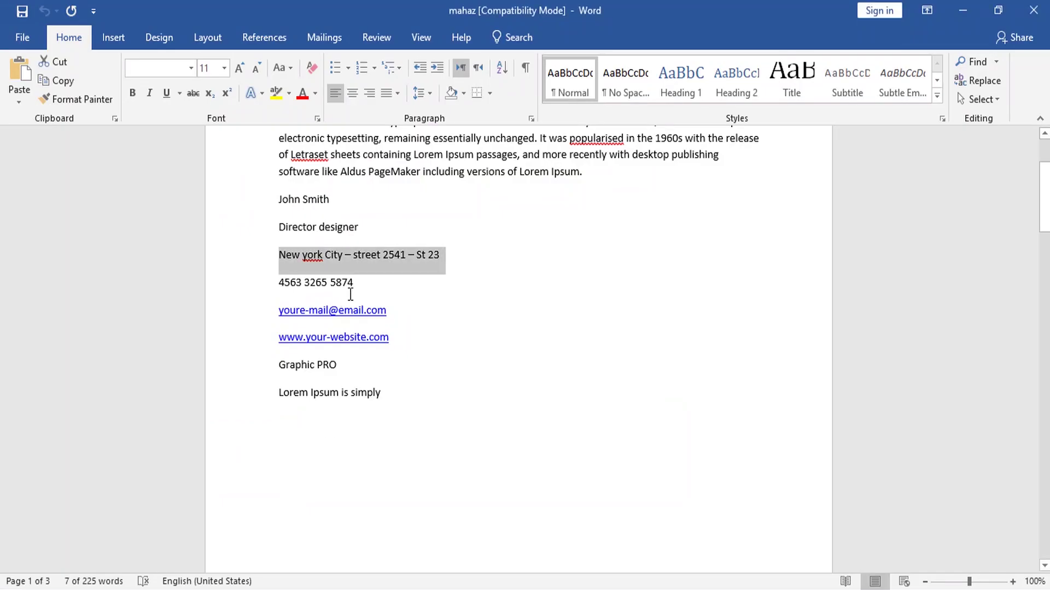
click(278, 289)
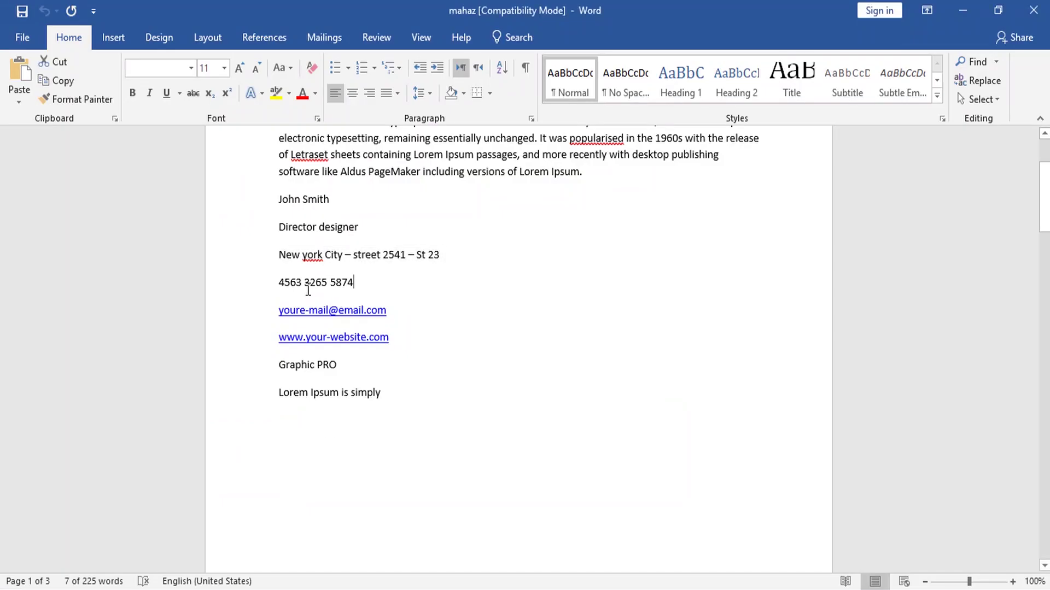
Step: Copy the selected phone number line from the Word contact details
right_click(279, 293)
key(Escape)
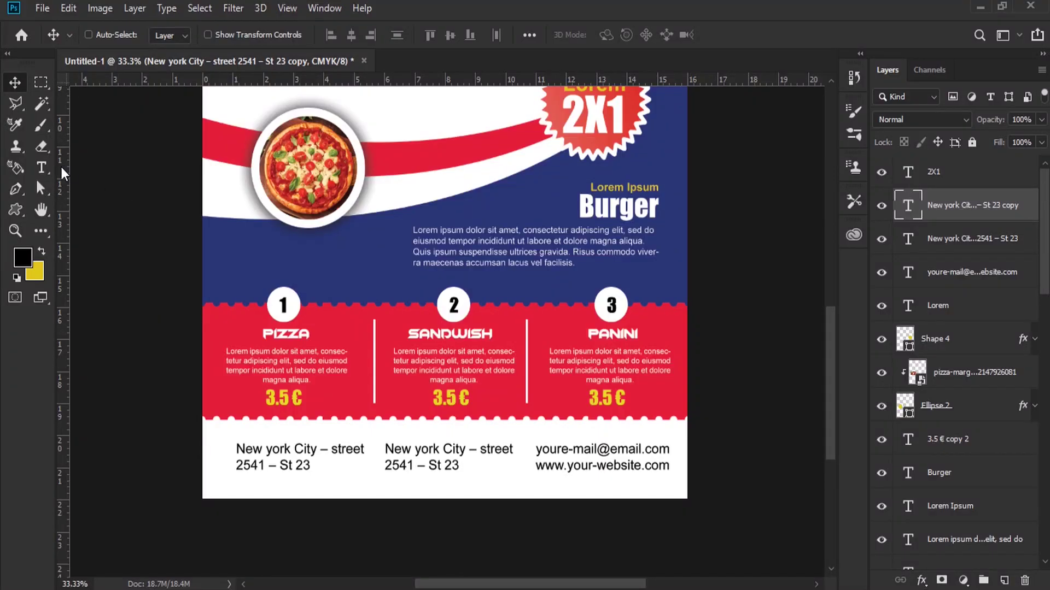
Step: Paste the phone number over the leftmost footer address text
click(41, 167)
triple_click(270, 451)
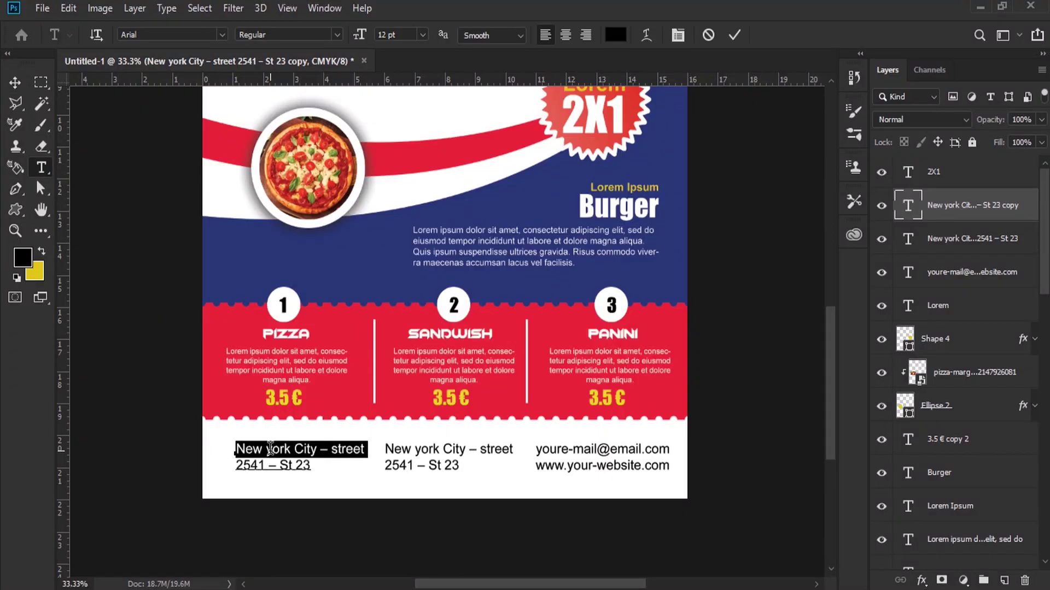
double_click(270, 451)
key(ctrl+a)
right_click(270, 450)
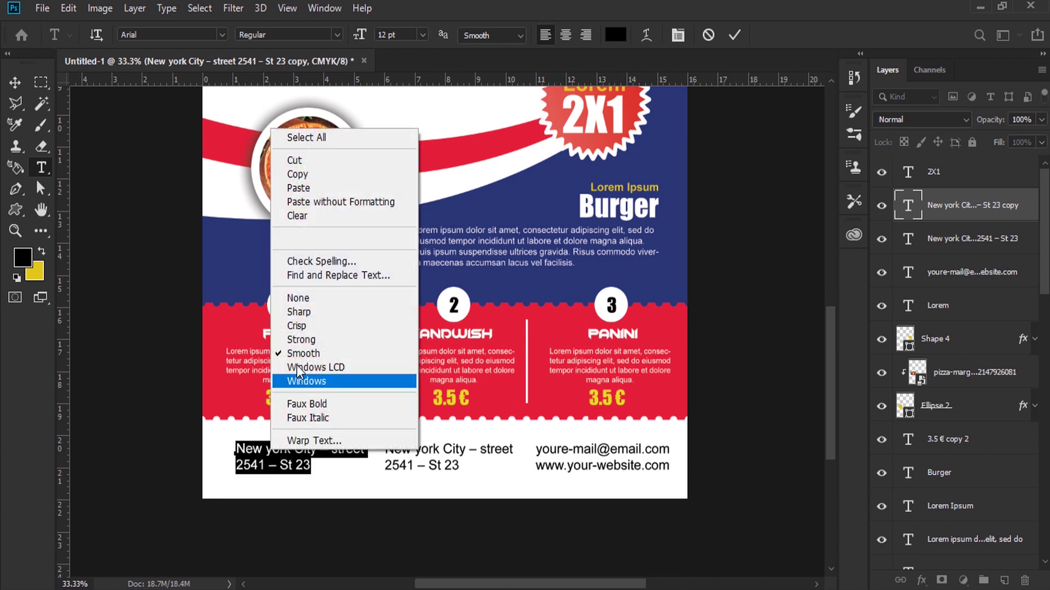
click(317, 201)
Step: Set the phone number in Impact Regular at 19 pt
key(ctrl+a)
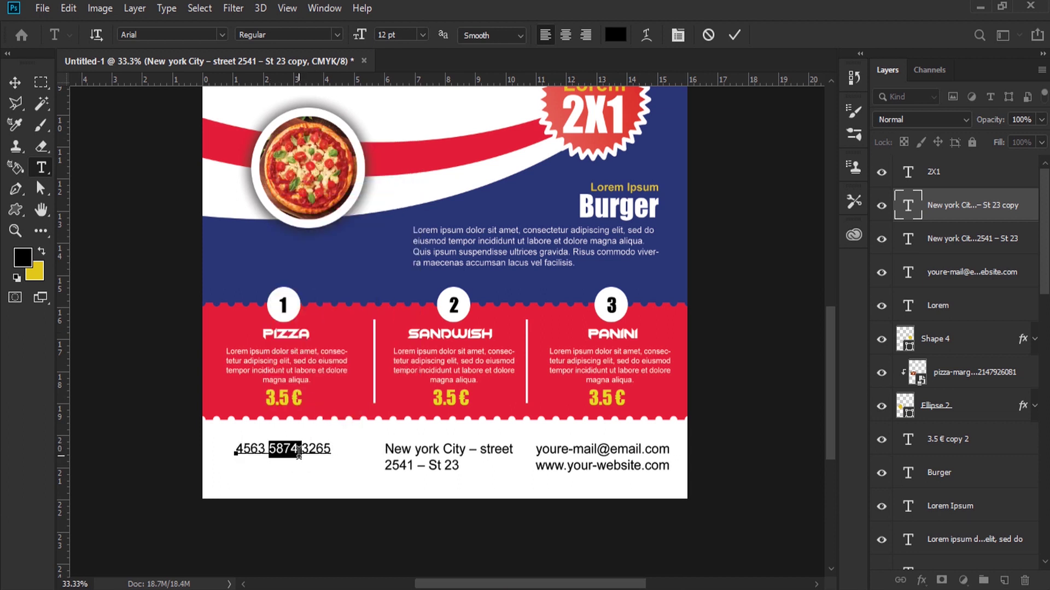
click(332, 31)
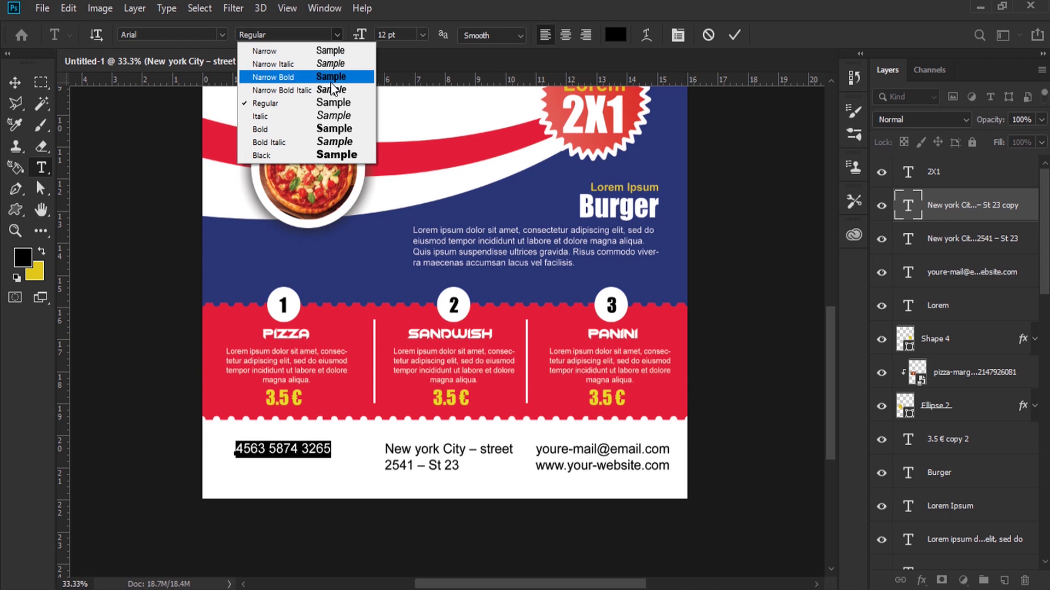
click(243, 41)
click(221, 35)
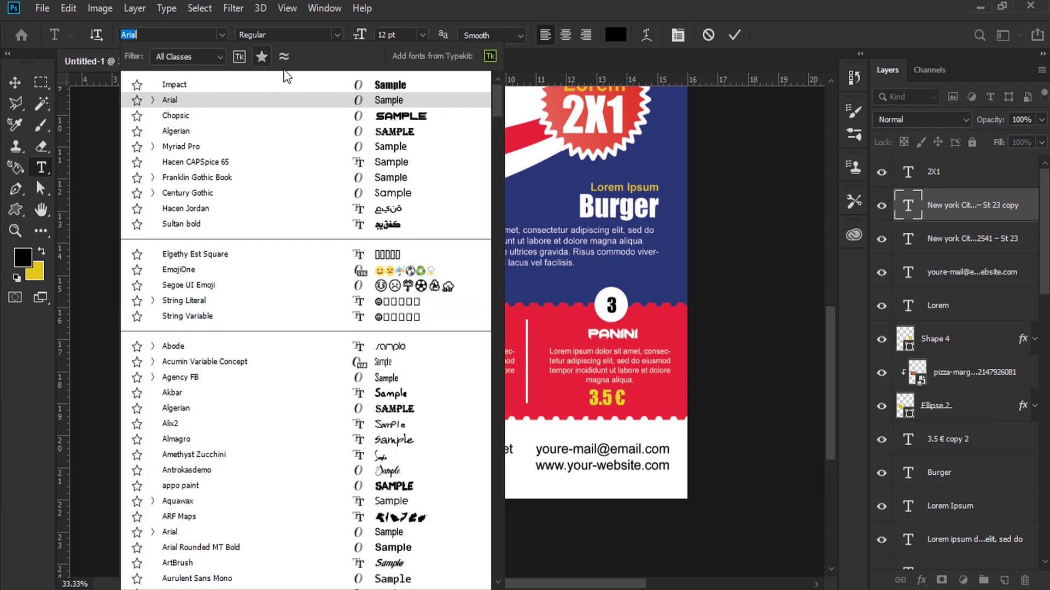
click(354, 83)
drag(359, 35, 365, 37)
Step: Move the phone number down and left within the footer
click(15, 82)
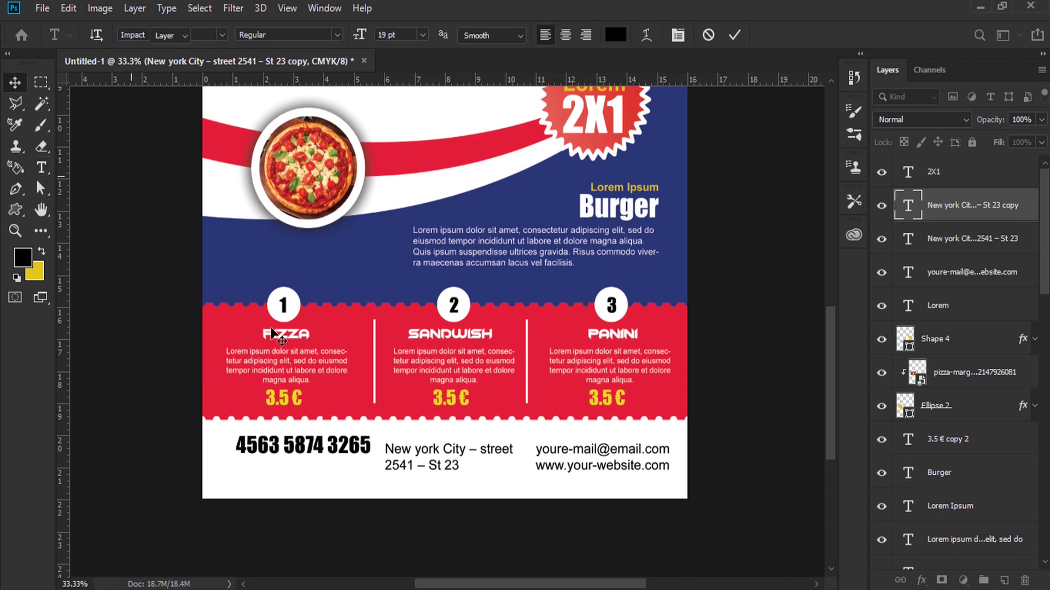
drag(312, 446, 303, 464)
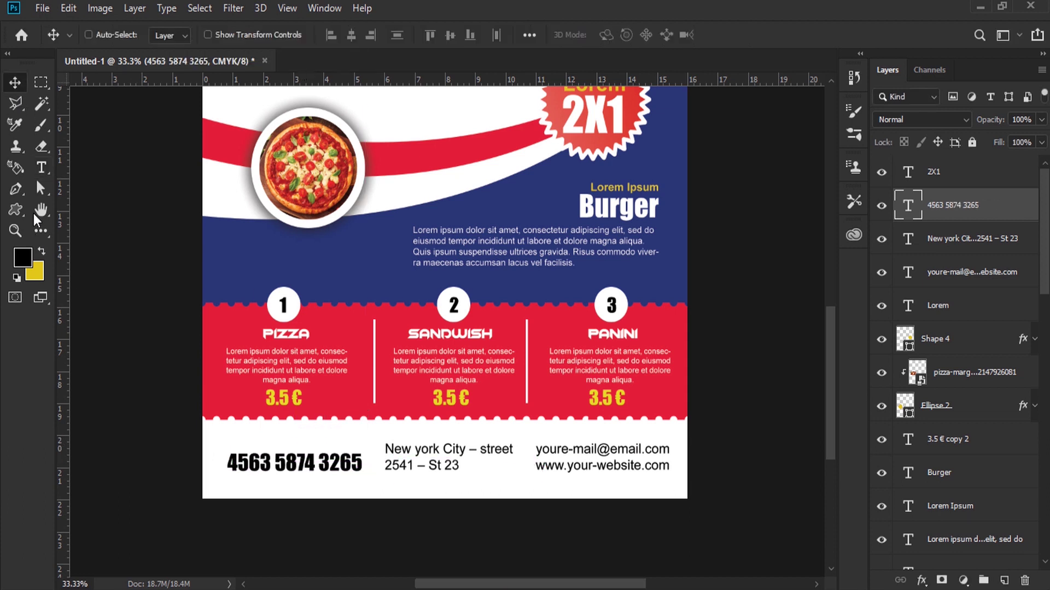
click(41, 167)
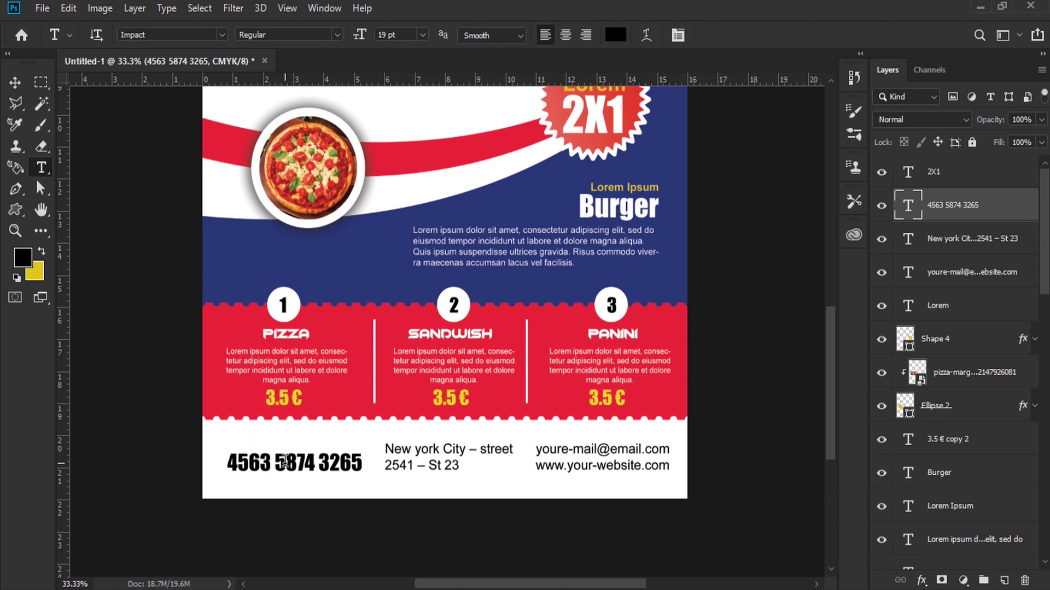
click(15, 82)
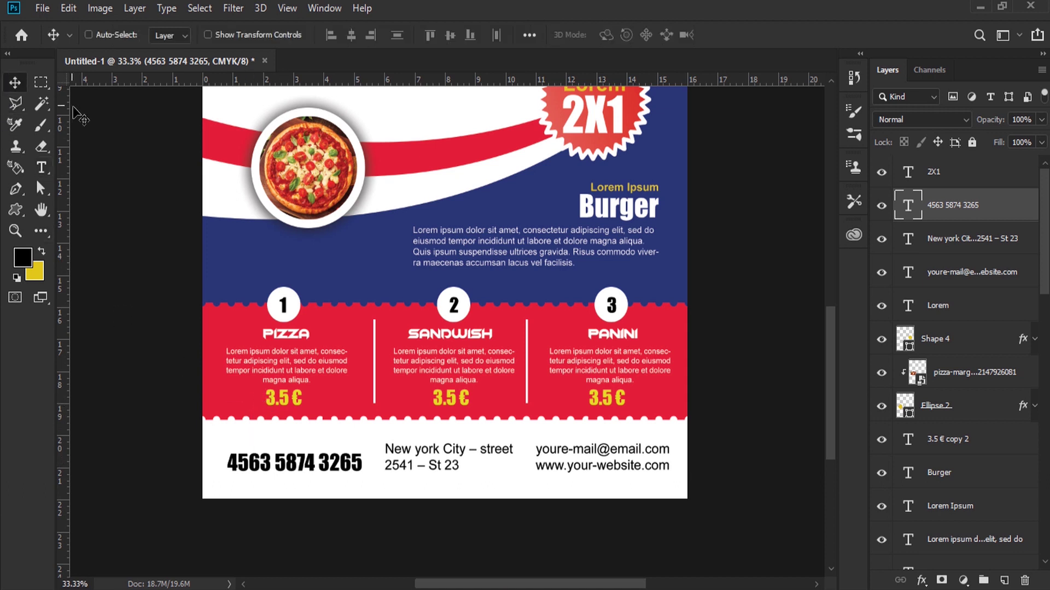
Step: Paste text with the Type tool and add horizontal guides, one near the flyer's bottom
drag(225, 79, 257, 158)
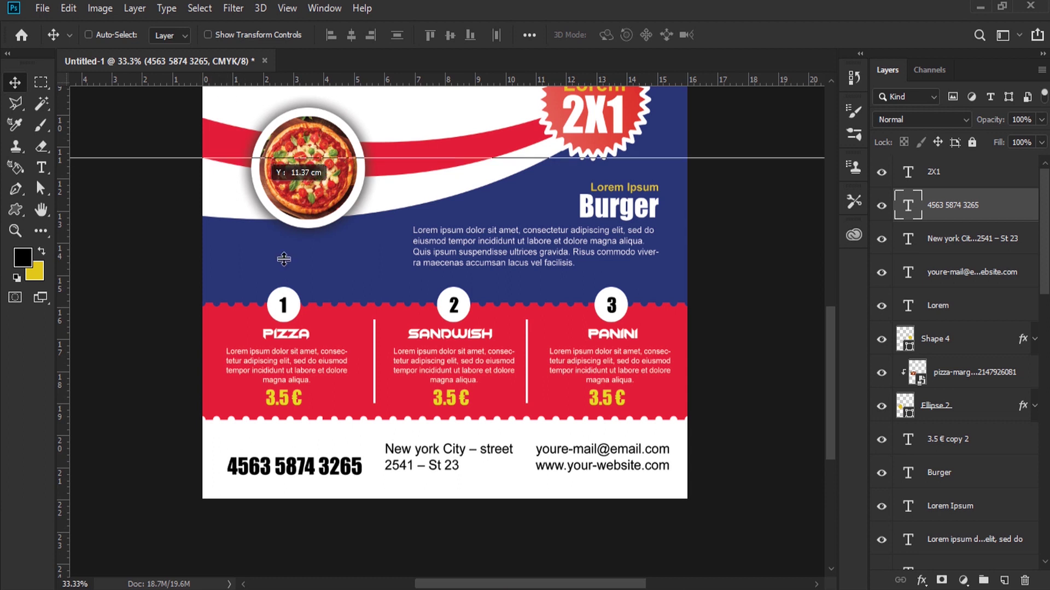
ctrl+click(391, 471)
key(t)
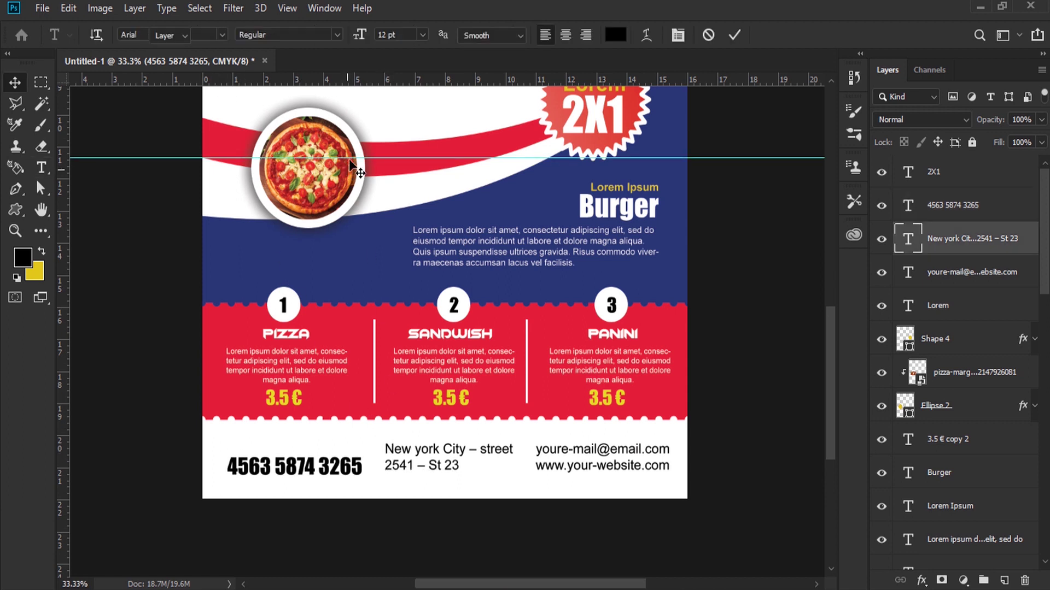
click(351, 159)
click(312, 170)
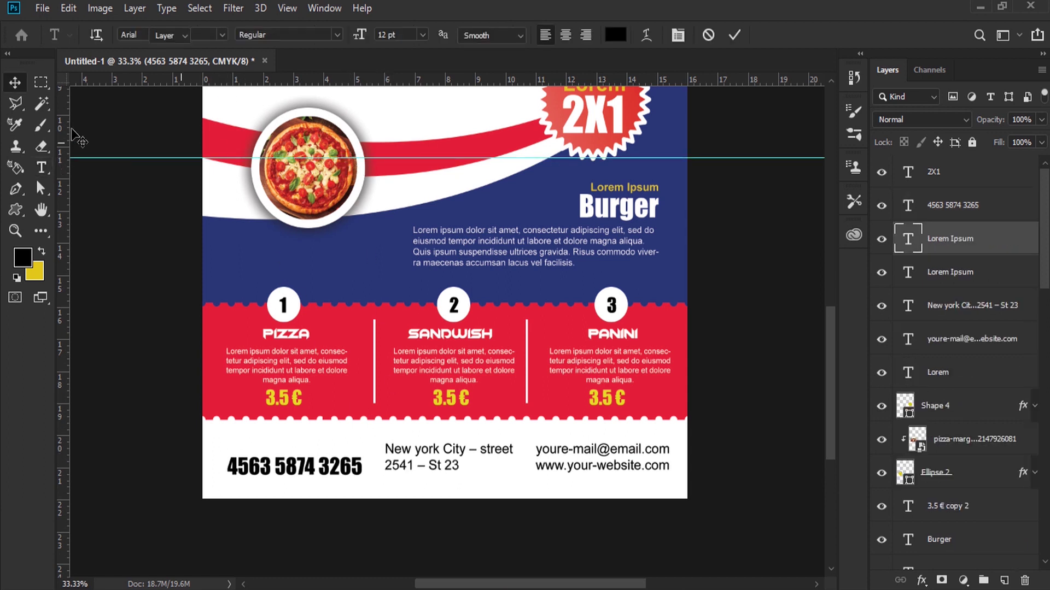
key(ctrl+v)
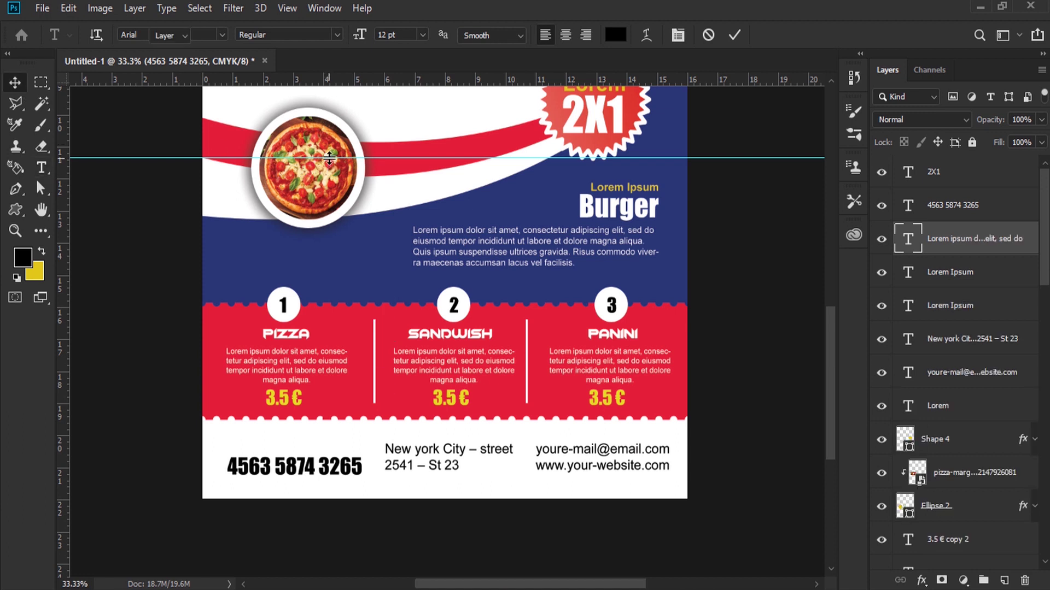
double_click(568, 157)
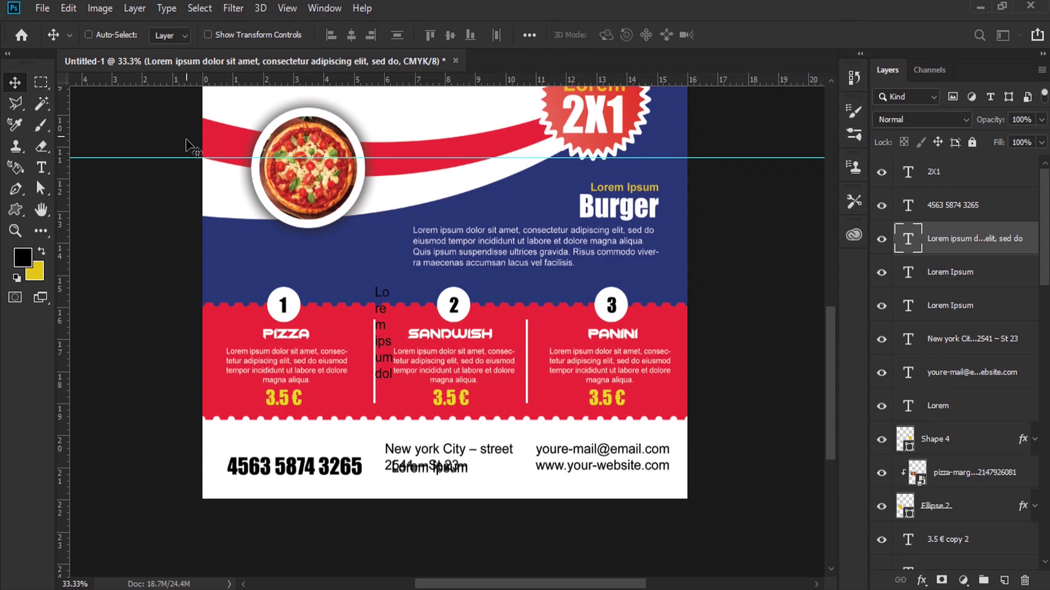
drag(230, 79, 281, 475)
Step: Move the two-line address into the middle of the footer contact row
right_click(444, 465)
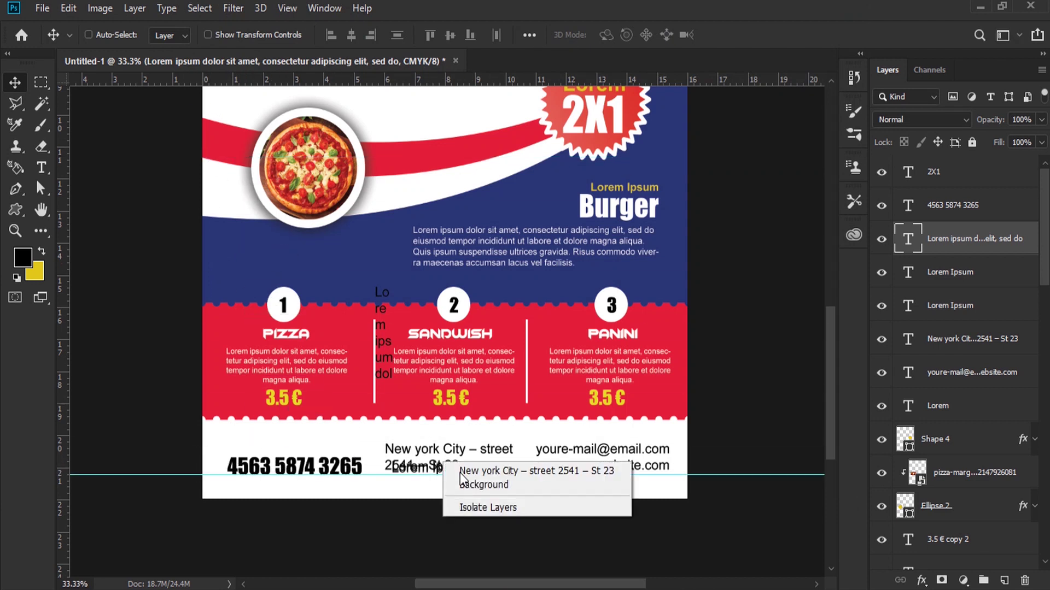
click(463, 472)
drag(458, 462, 487, 435)
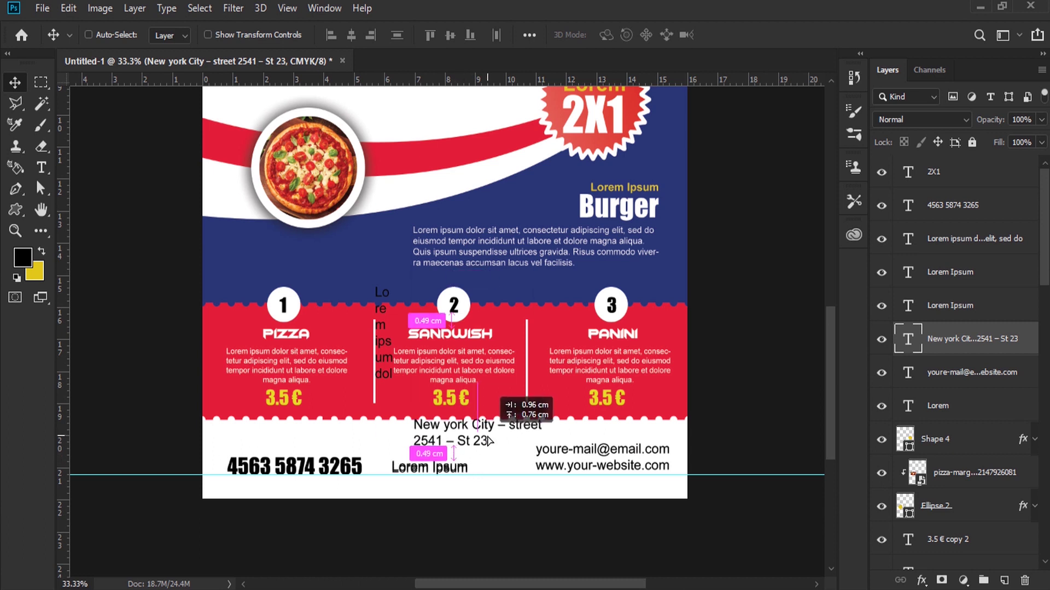
right_click(451, 469)
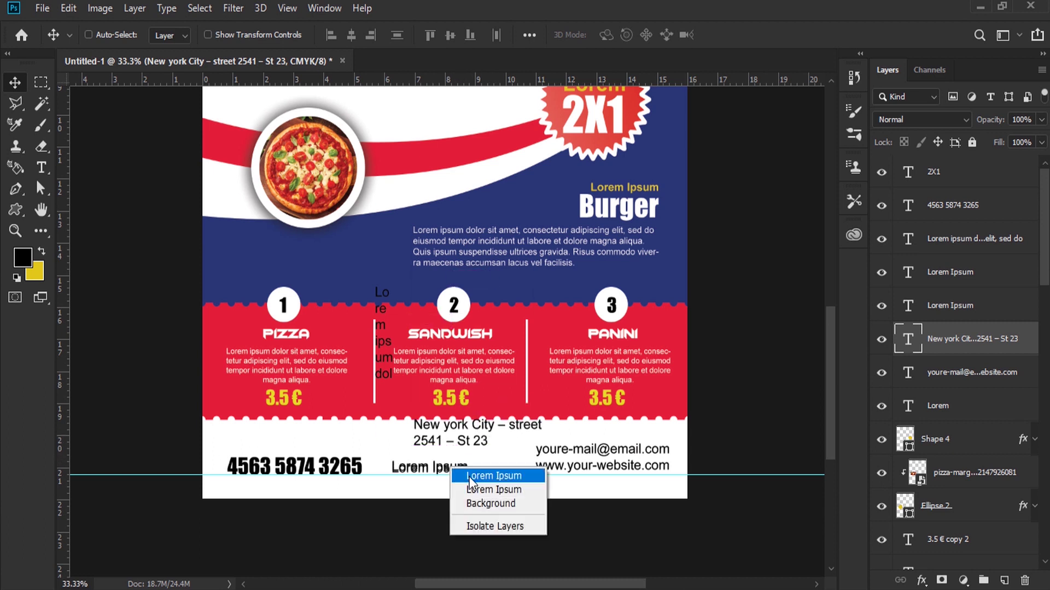
click(462, 473)
right_click(452, 468)
click(462, 474)
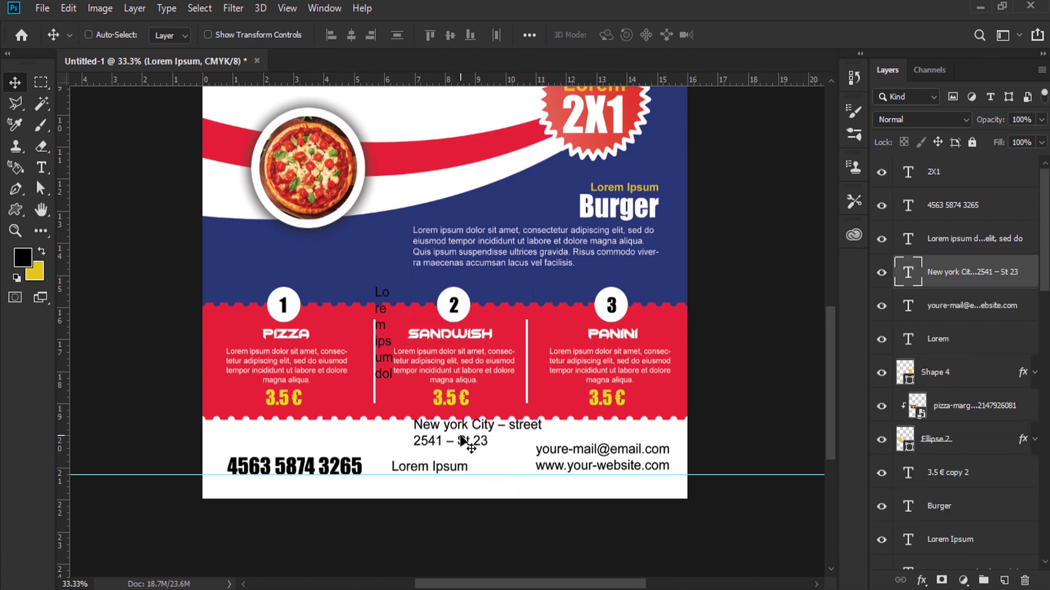
right_click(468, 437)
click(471, 440)
drag(472, 437, 450, 467)
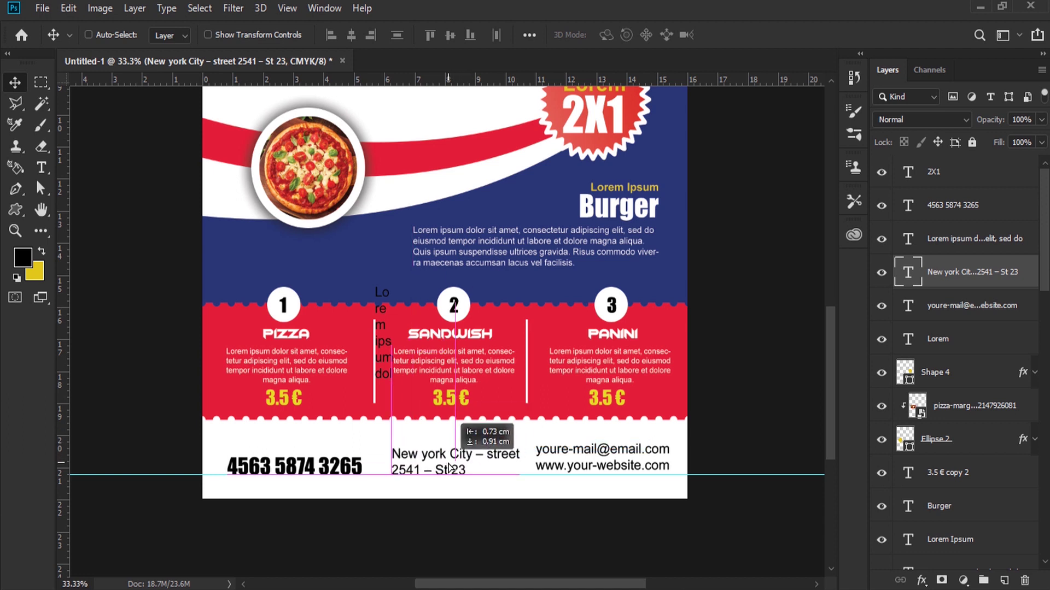
Step: Align the e-mail and website block's baseline to the lower guide
right_click(589, 468)
click(599, 470)
drag(605, 469, 605, 470)
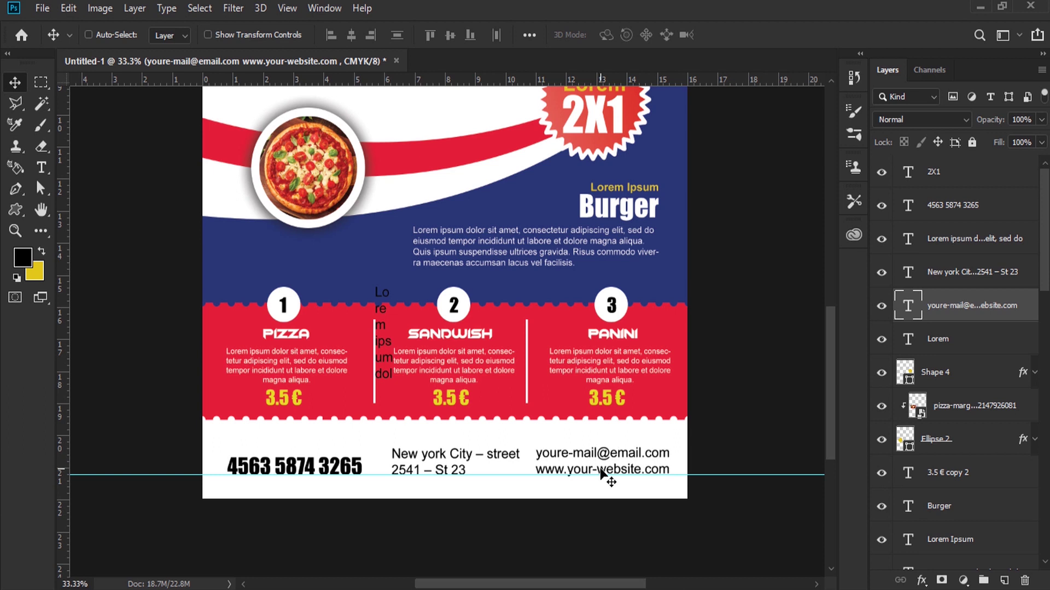
click(15, 230)
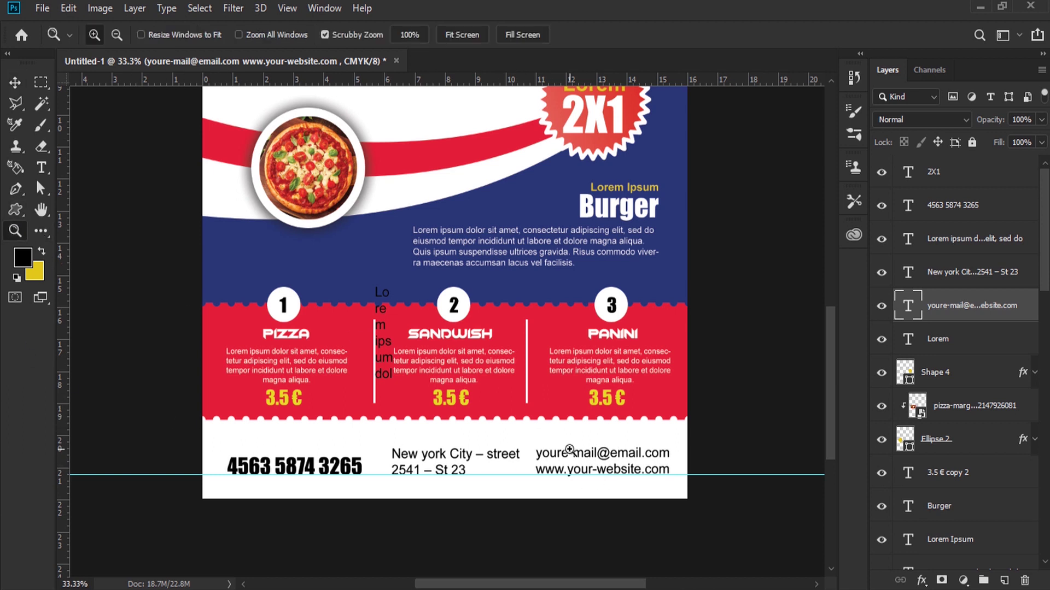
Step: Scale the phone, address and e-mail text layers together to about 94%
click(571, 450)
click(644, 465)
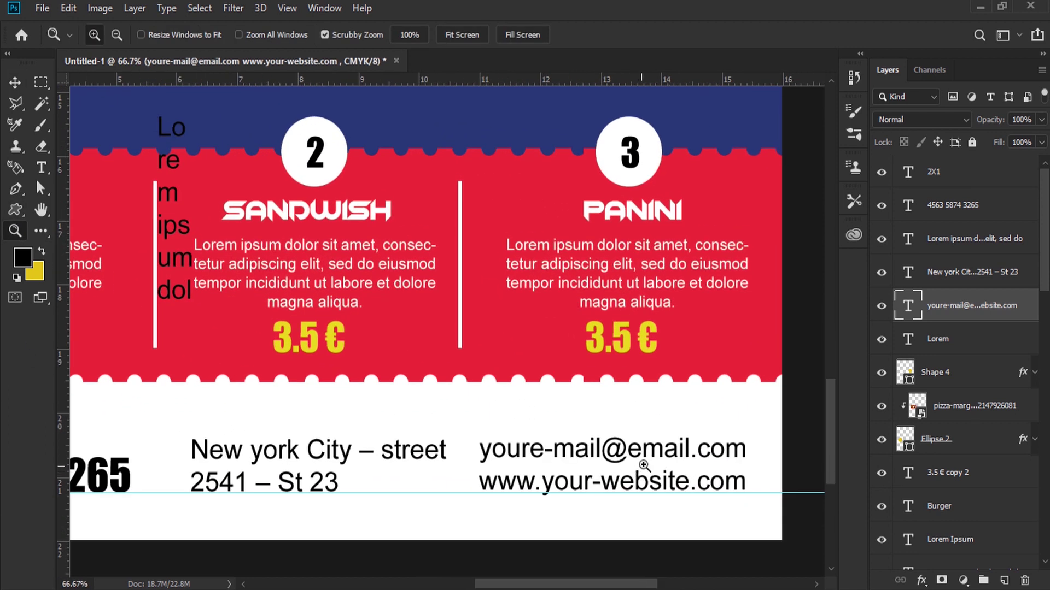
shift+click(946, 274)
ctrl+click(954, 209)
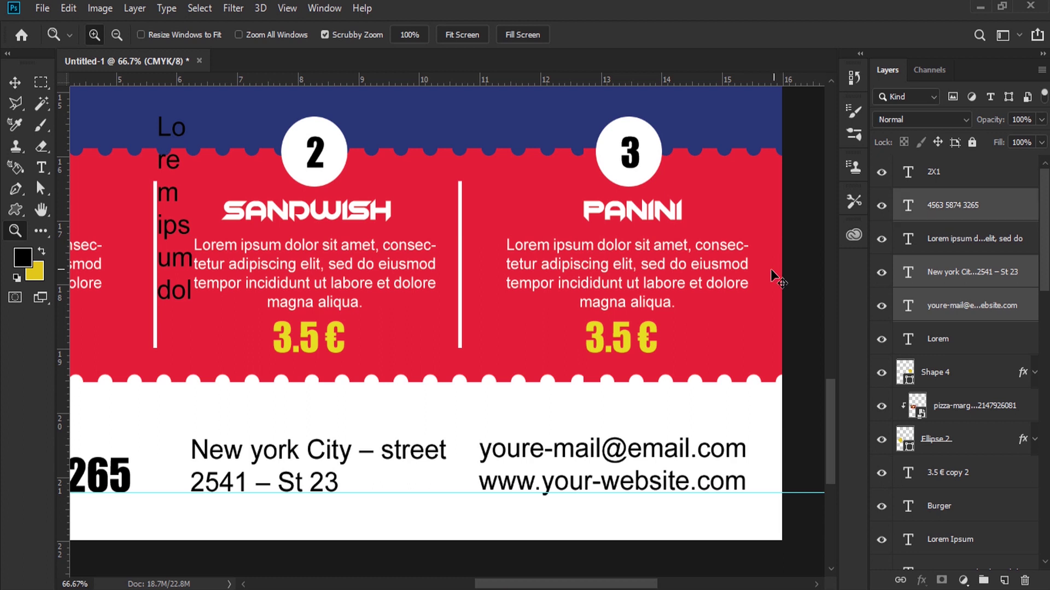
key(ctrl+t)
drag(732, 437, 694, 442)
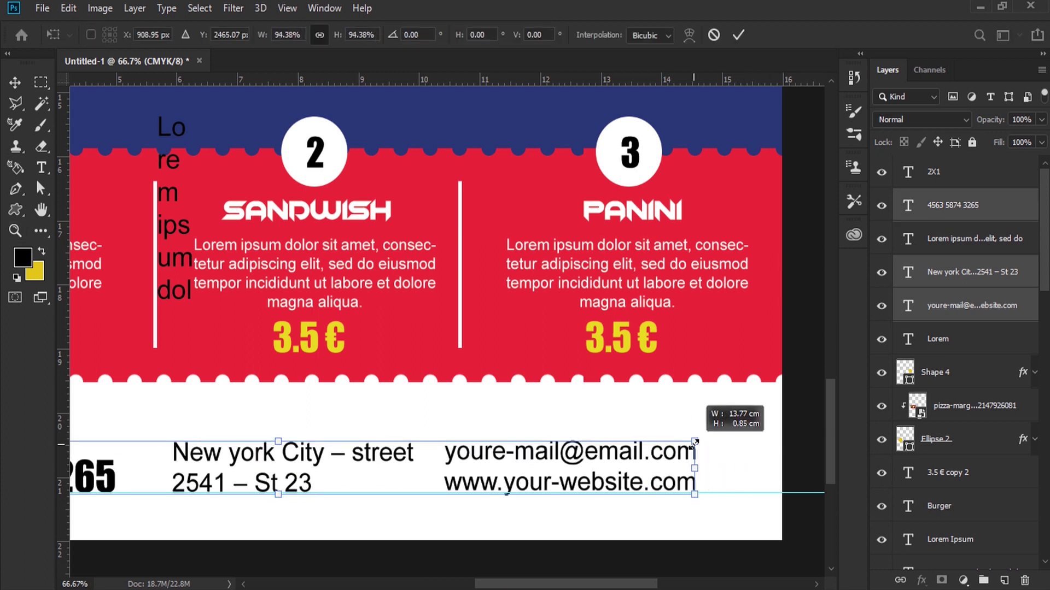
key(ctrl+space)
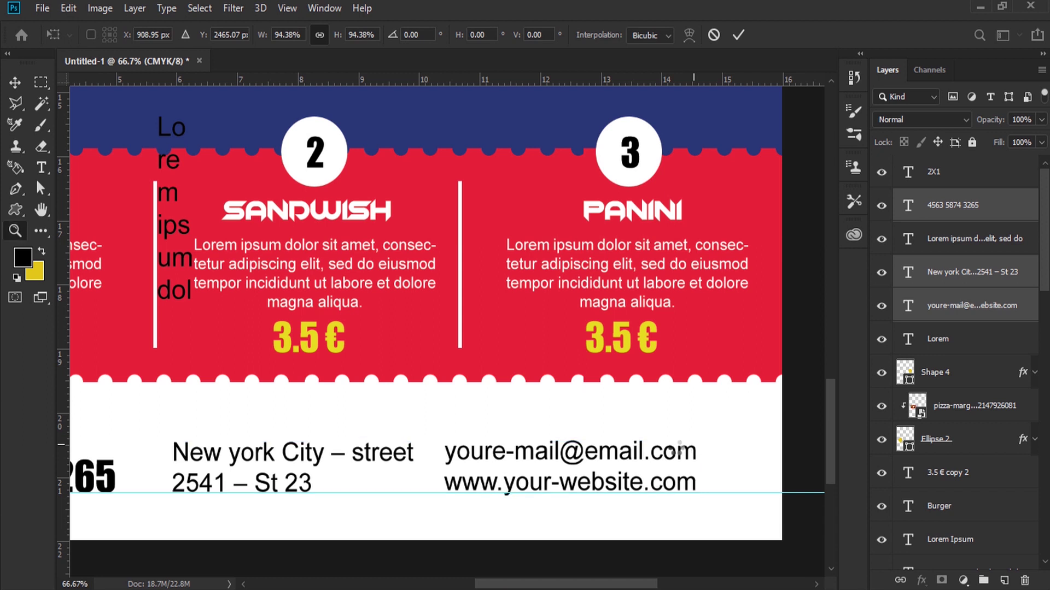
Step: Realign the e-mail, address and phone texts along the footer and add a horizontal guide there
drag(540, 458, 572, 460)
mouse_move(196, 466)
mouse_down()
mouse_move(439, 451)
mouse_move(164, 446)
mouse_up()
drag(568, 441, 579, 440)
right_click(340, 405)
click(361, 412)
drag(340, 441, 352, 442)
drag(272, 440, 535, 440)
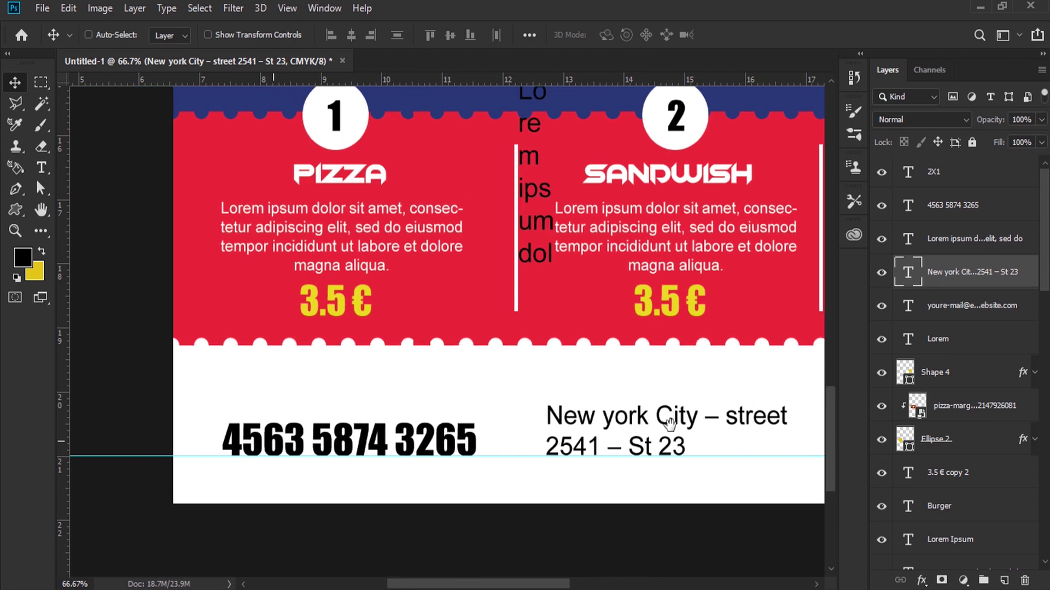
drag(300, 473, 302, 472)
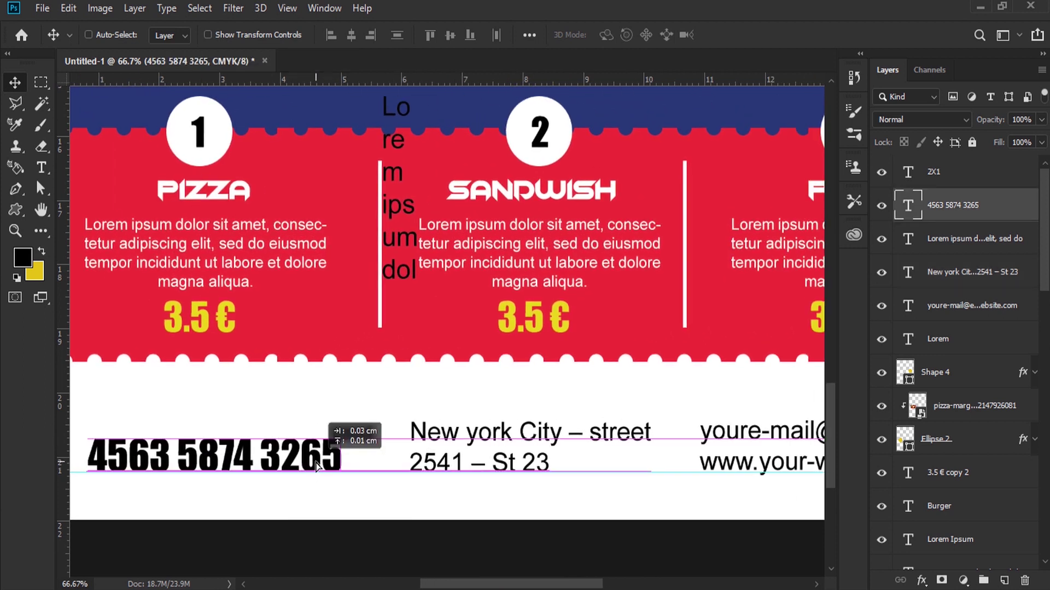
drag(741, 451, 566, 451)
drag(382, 82, 509, 411)
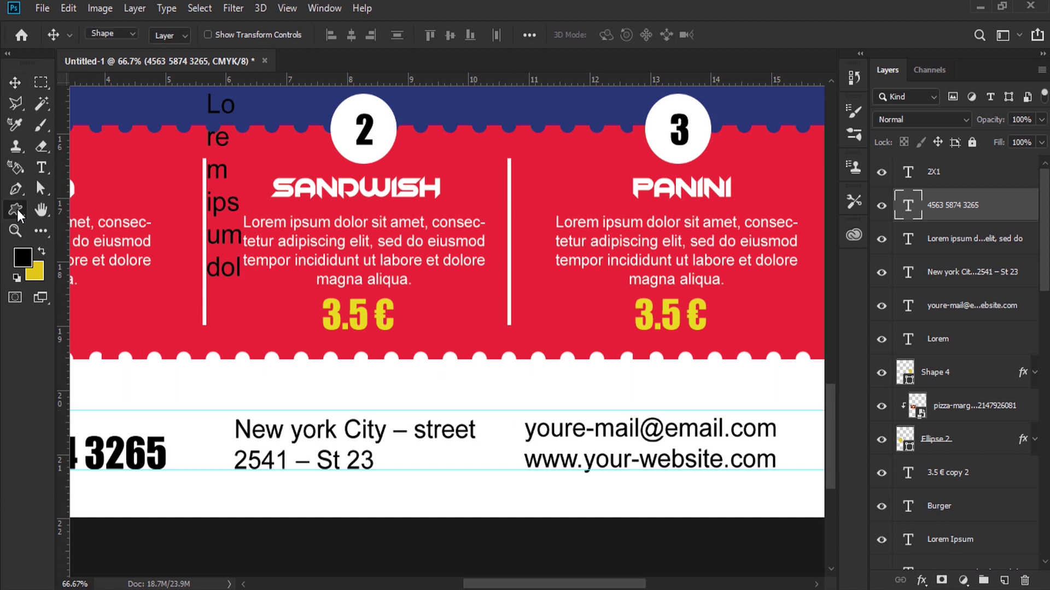
Step: Draw a globe custom shape above the email text and fill it with the flyer's red
drag(15, 210, 56, 296)
click(618, 35)
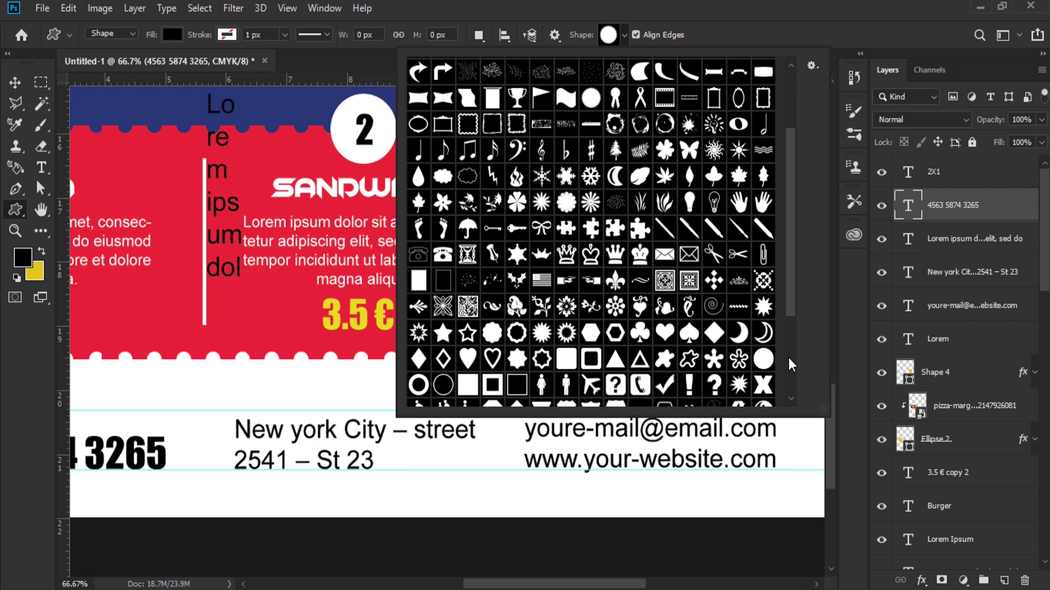
scroll(793, 350, down, 5)
double_click(567, 394)
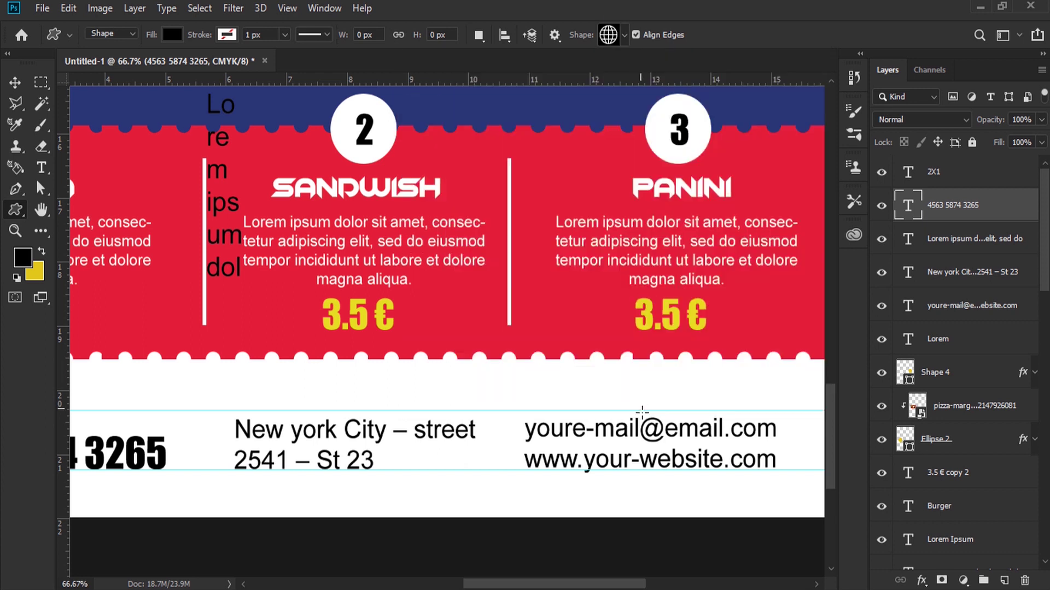
drag(628, 383, 655, 409)
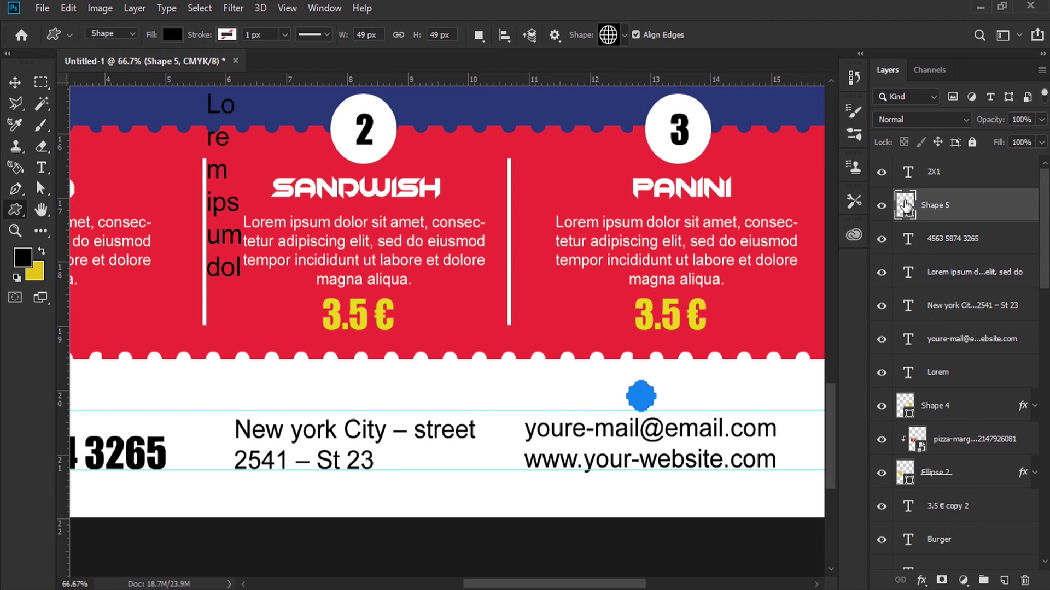
double_click(904, 207)
click(478, 309)
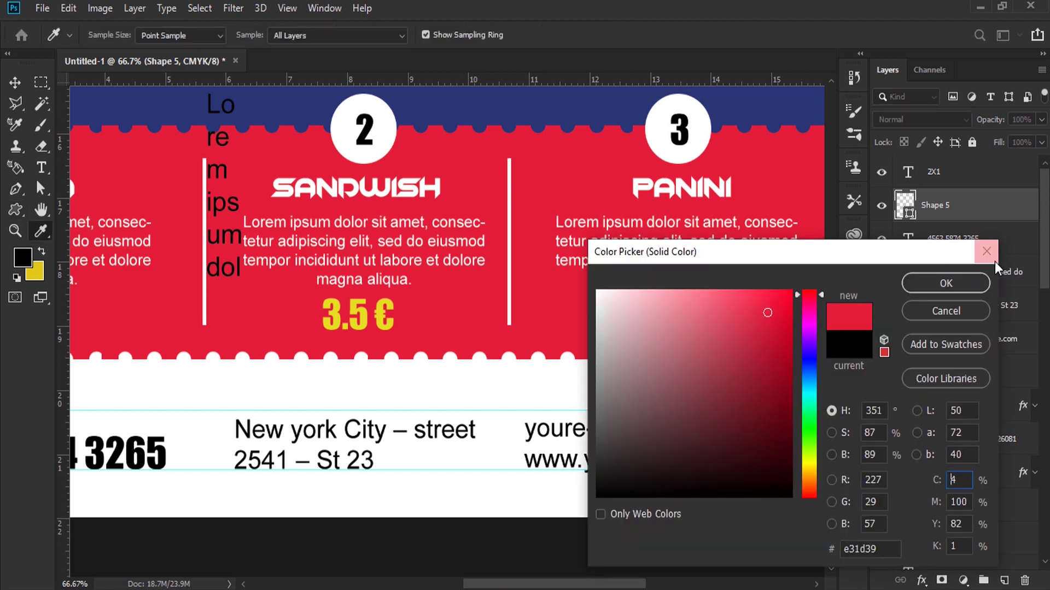
click(946, 283)
Step: Draw a house shape, move it above the address text and colour it the flyer's red
click(954, 239)
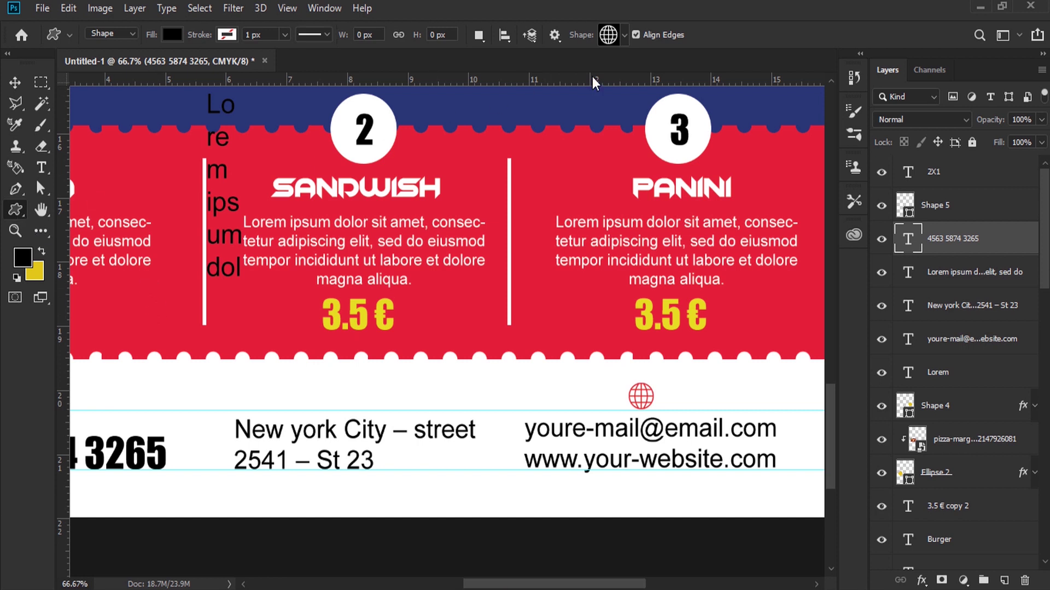
click(608, 36)
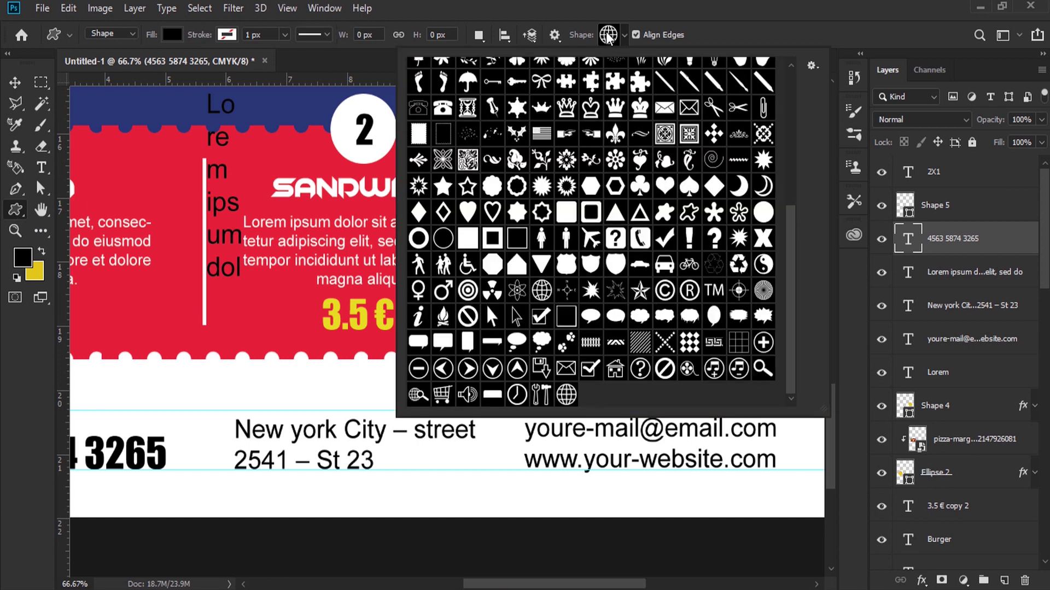
click(615, 370)
click(695, 279)
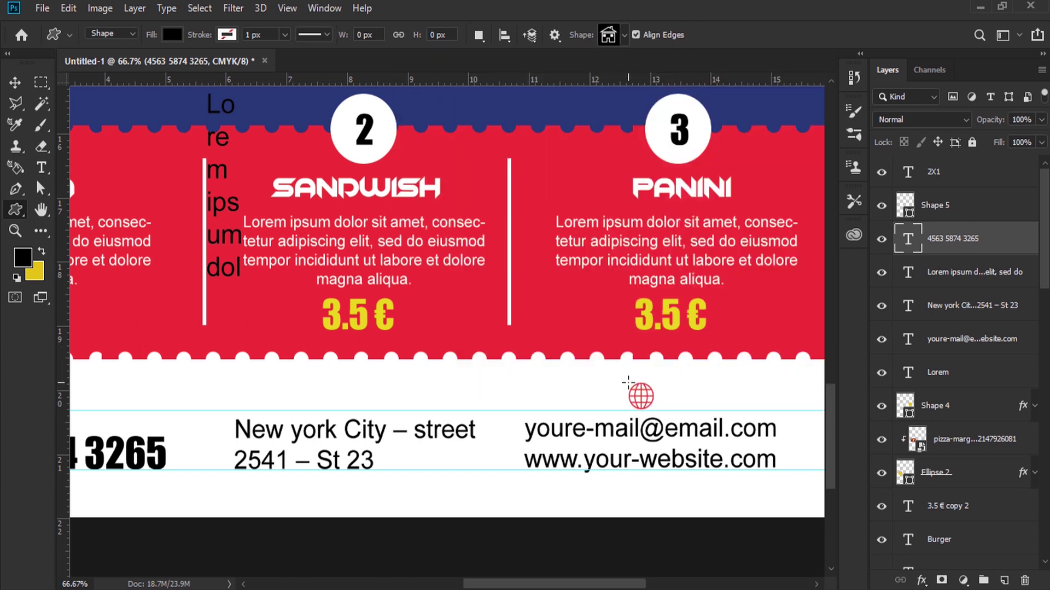
drag(628, 381, 662, 413)
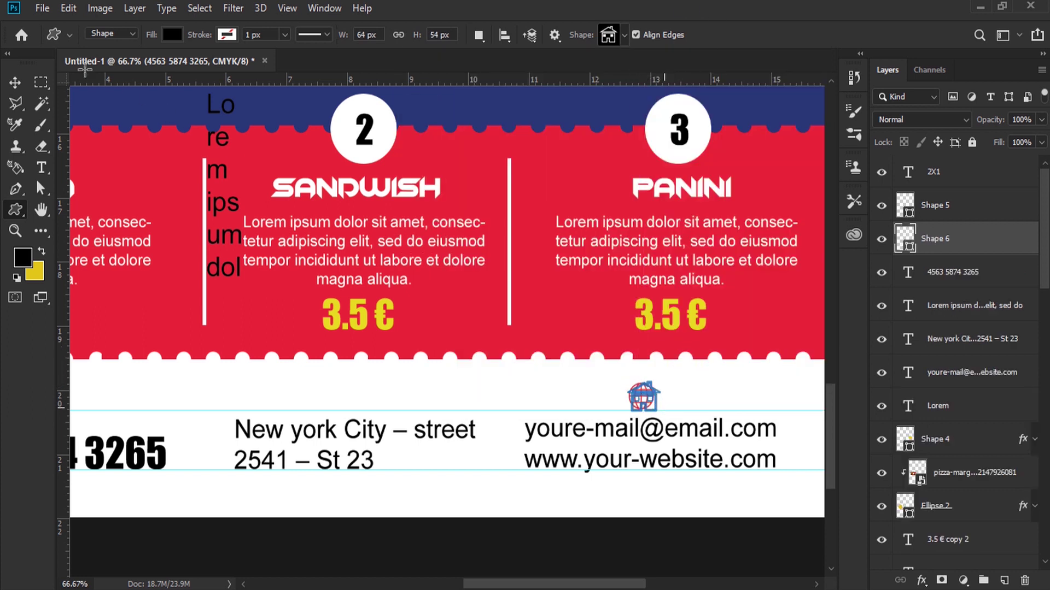
click(15, 82)
drag(617, 393, 329, 394)
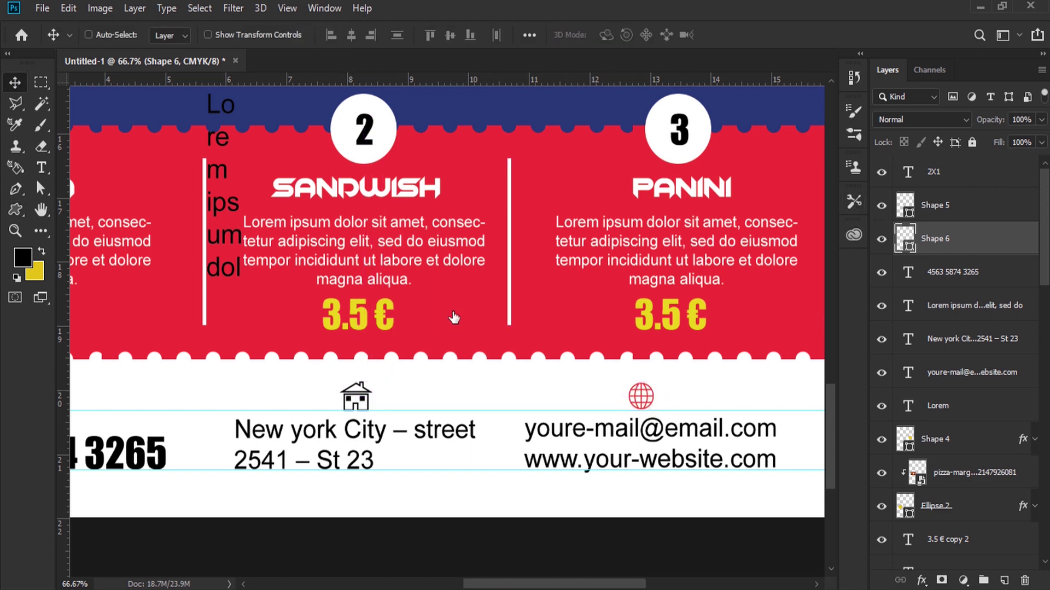
click(453, 317)
click(952, 286)
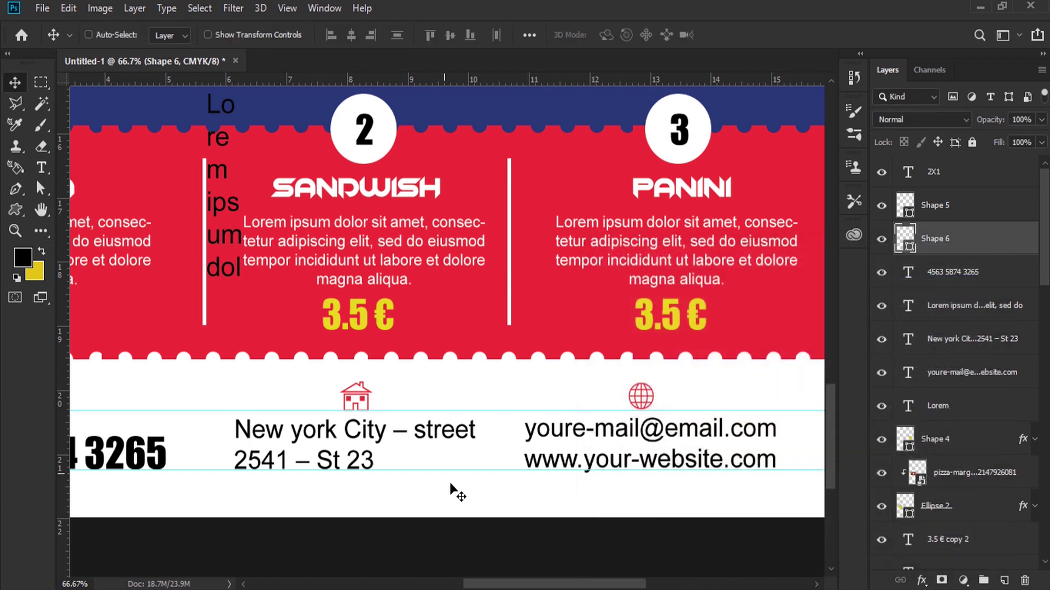
drag(533, 583, 463, 585)
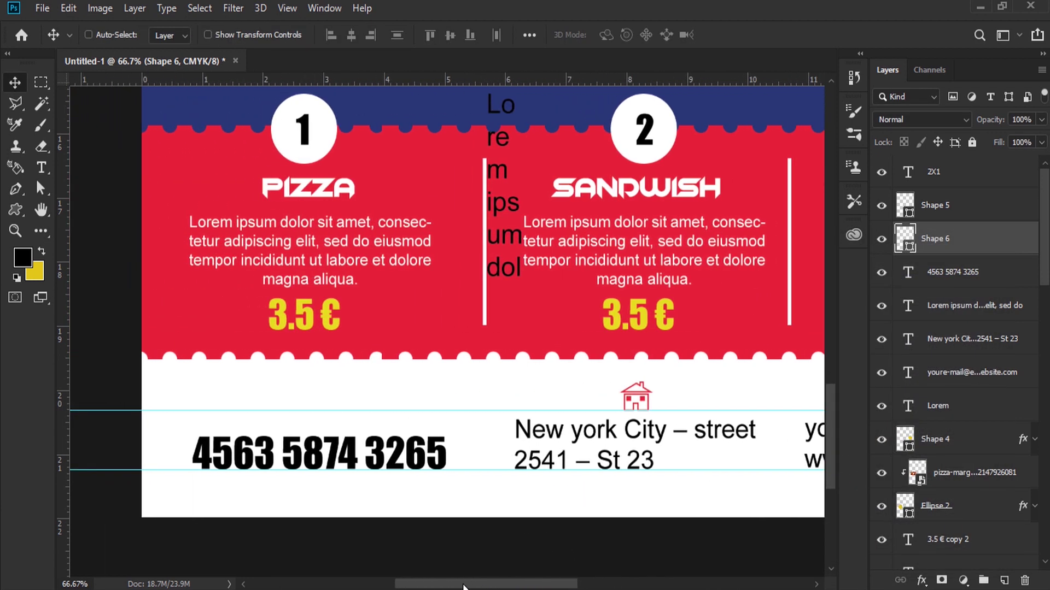
Step: Add a telephone handset icon centred above the phone number, then fit the flyer on screen
click(15, 210)
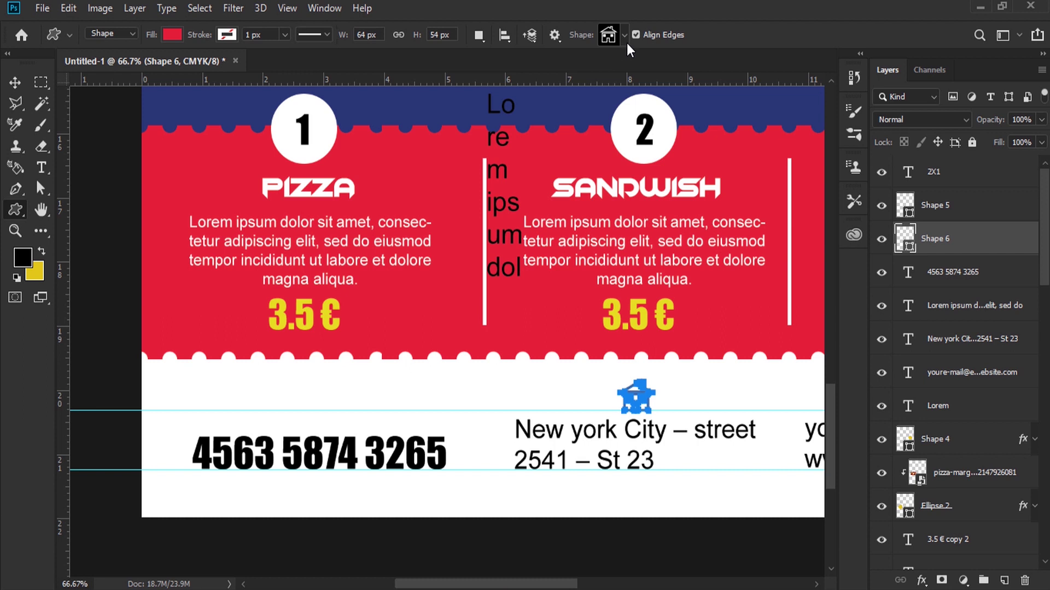
click(608, 35)
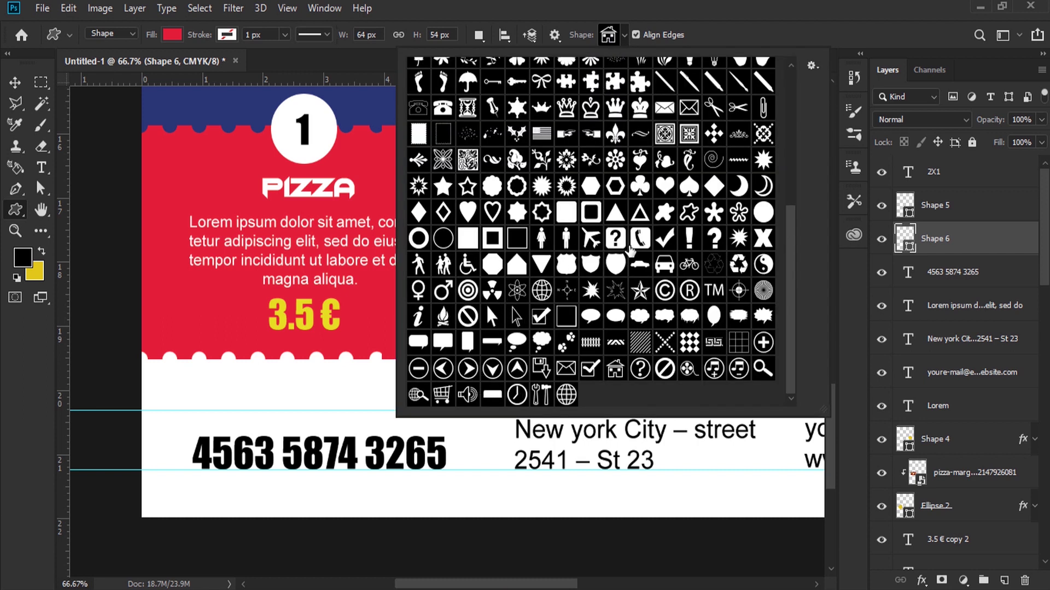
double_click(640, 238)
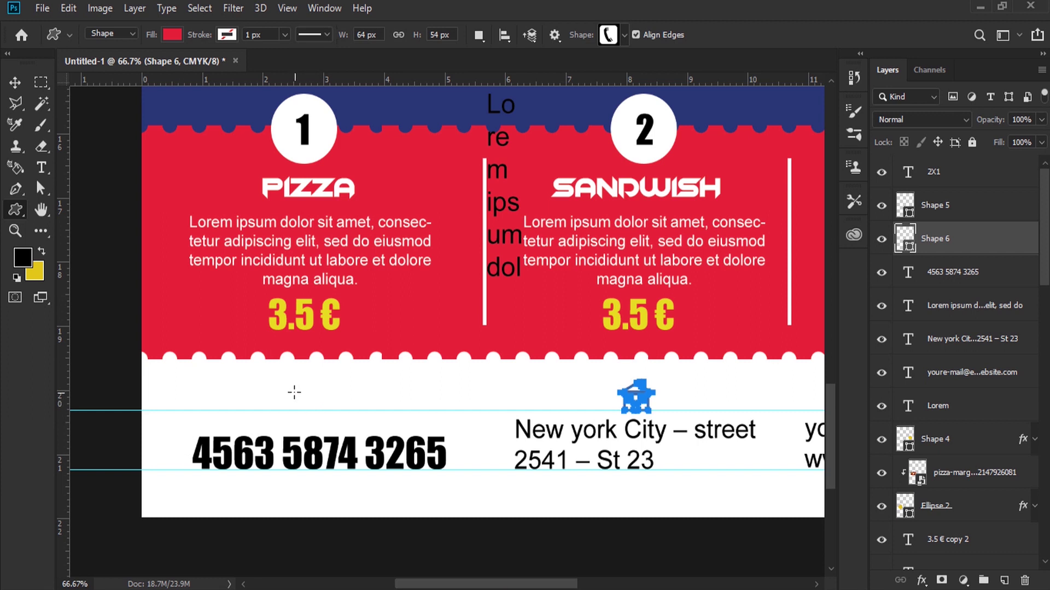
drag(284, 389, 333, 423)
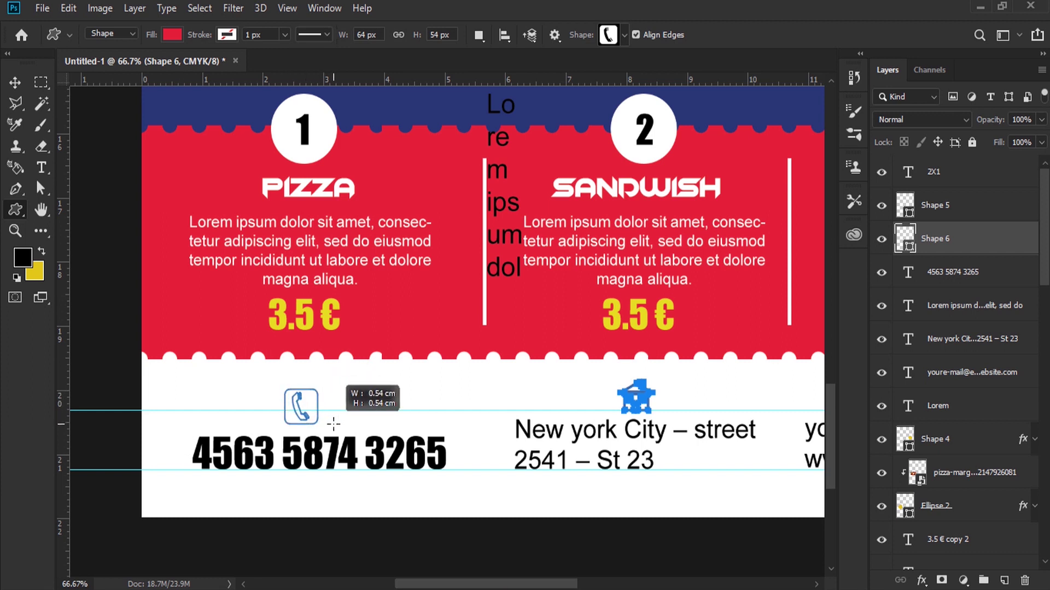
click(15, 82)
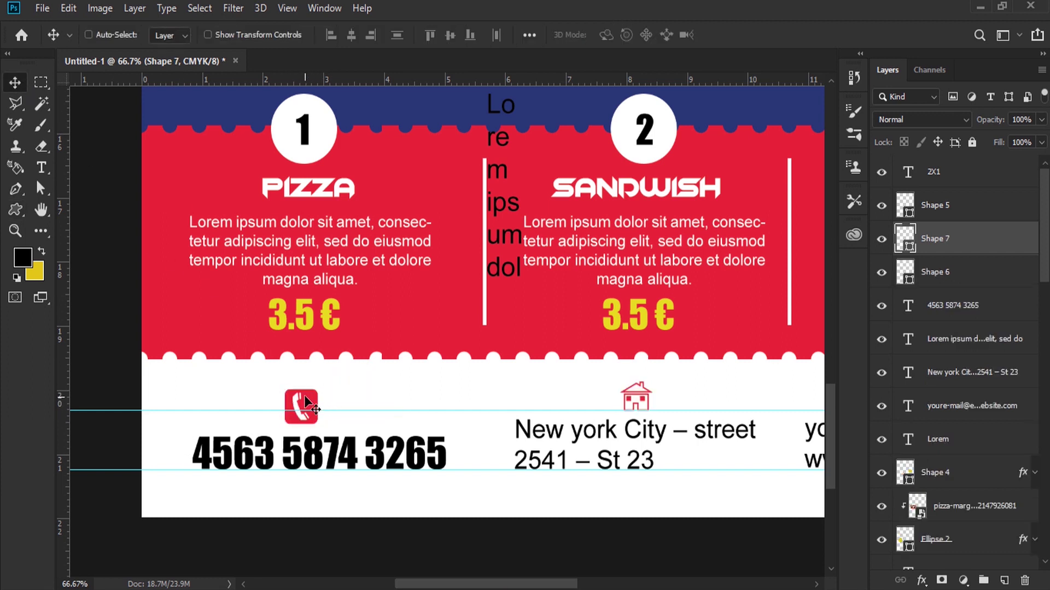
drag(304, 397, 316, 394)
drag(313, 391, 306, 400)
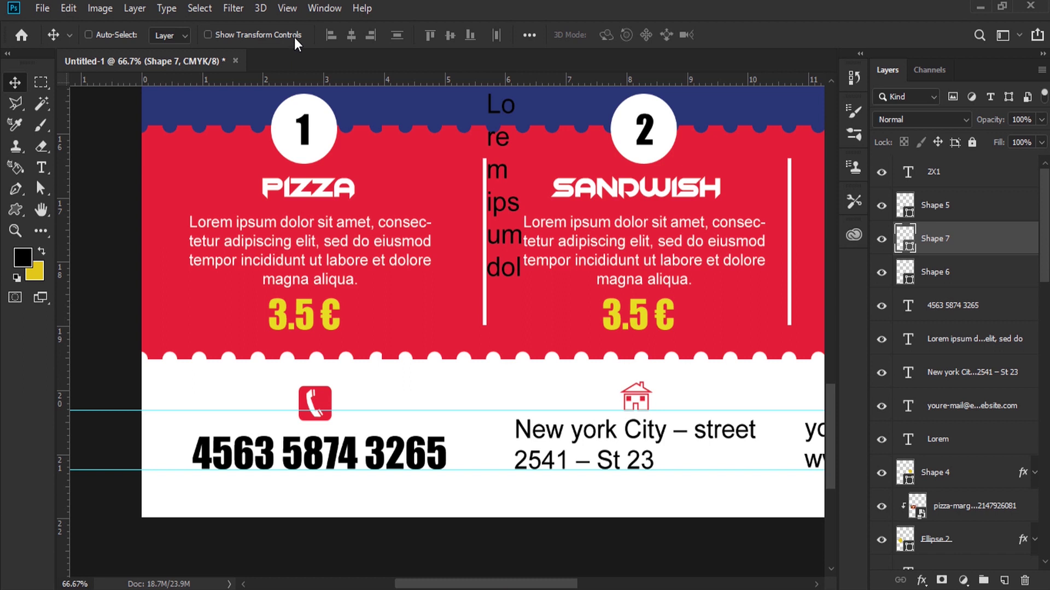
click(287, 7)
click(390, 163)
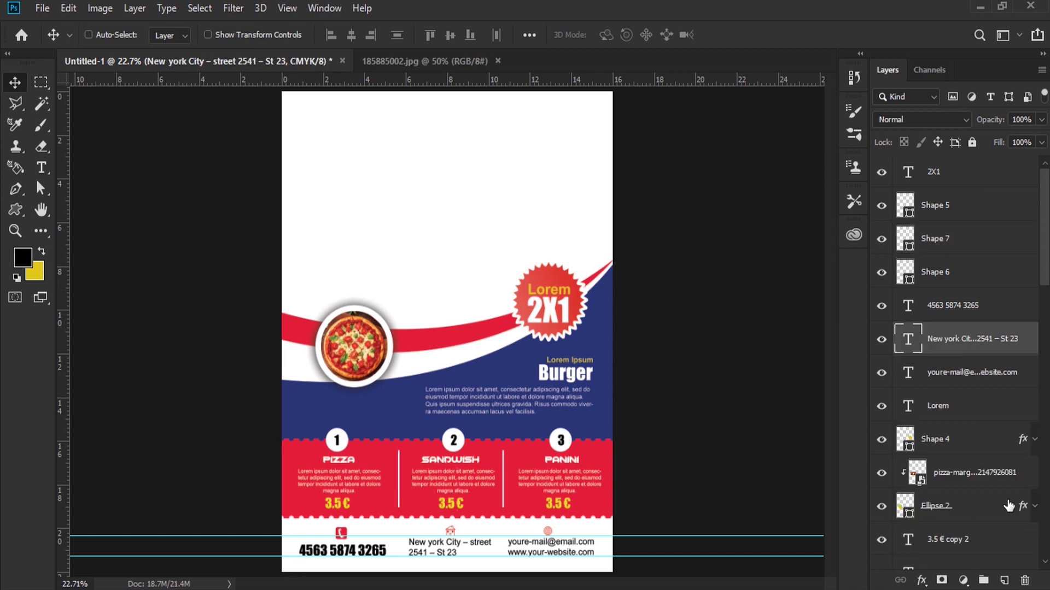
Step: Copy the pizza photo from 185885002.jpg into the flyer above the Background layer
drag(1044, 279, 1032, 555)
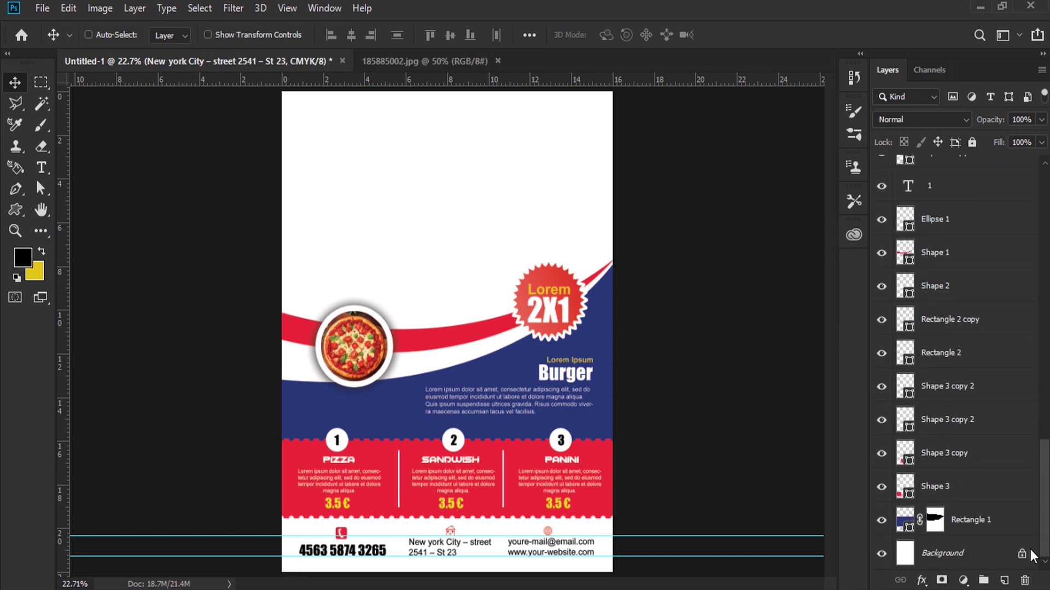
click(952, 554)
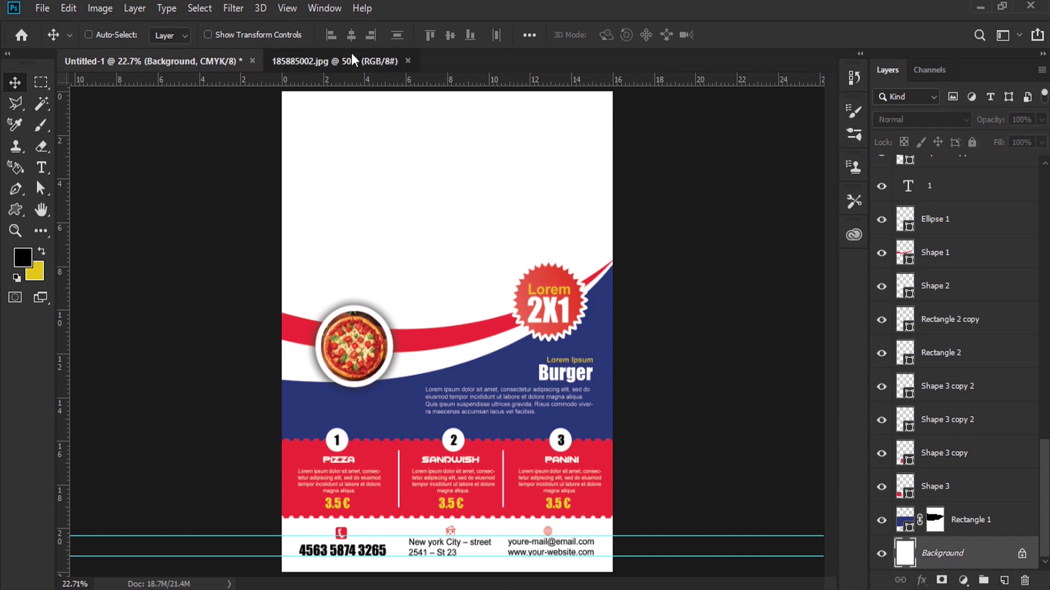
click(351, 56)
mouse_move(385, 211)
mouse_down()
mouse_move(196, 72)
mouse_move(438, 228)
mouse_up()
Step: Scale the pizza photo to about 190%, flip it horizontally and position it across the top
click(60, 8)
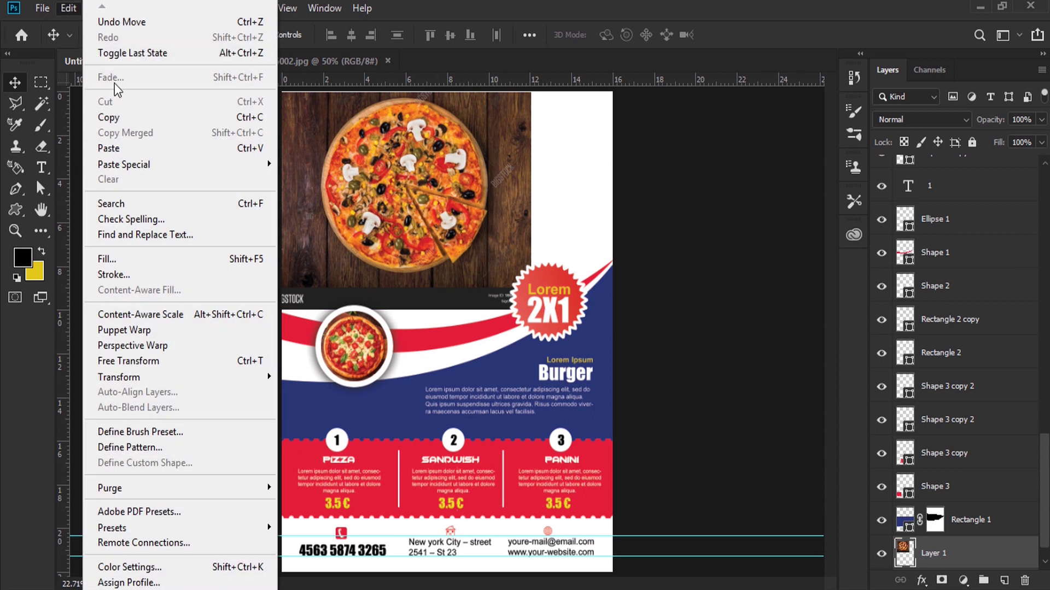
click(240, 359)
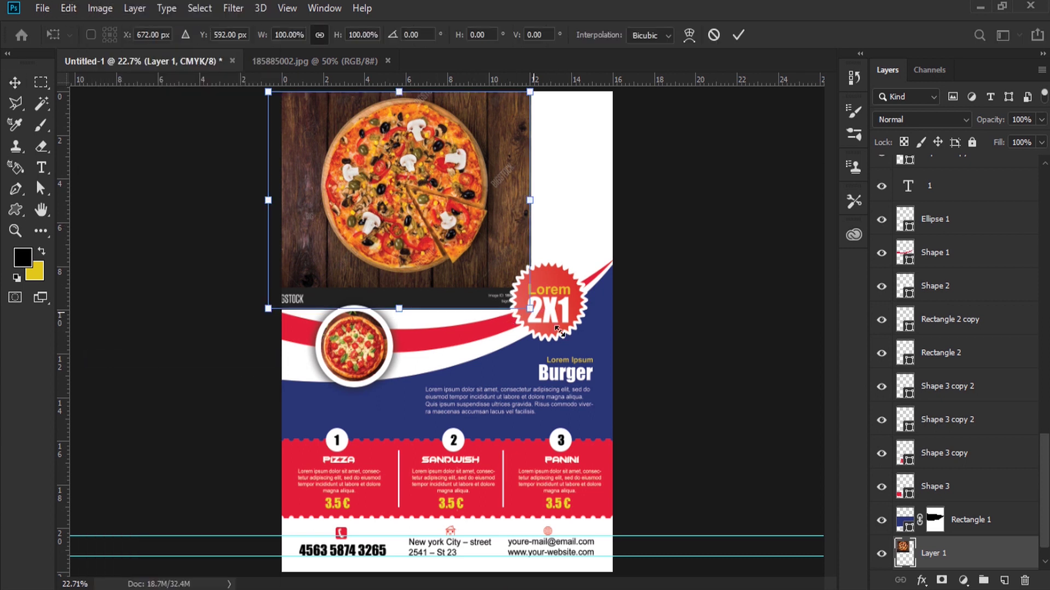
drag(555, 327, 633, 391)
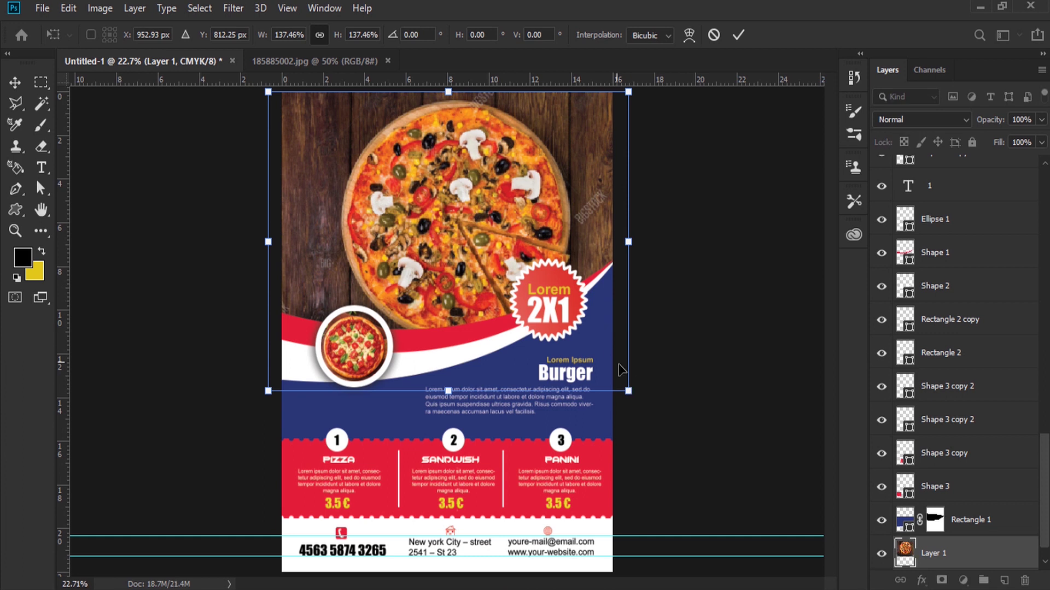
drag(627, 391, 695, 446)
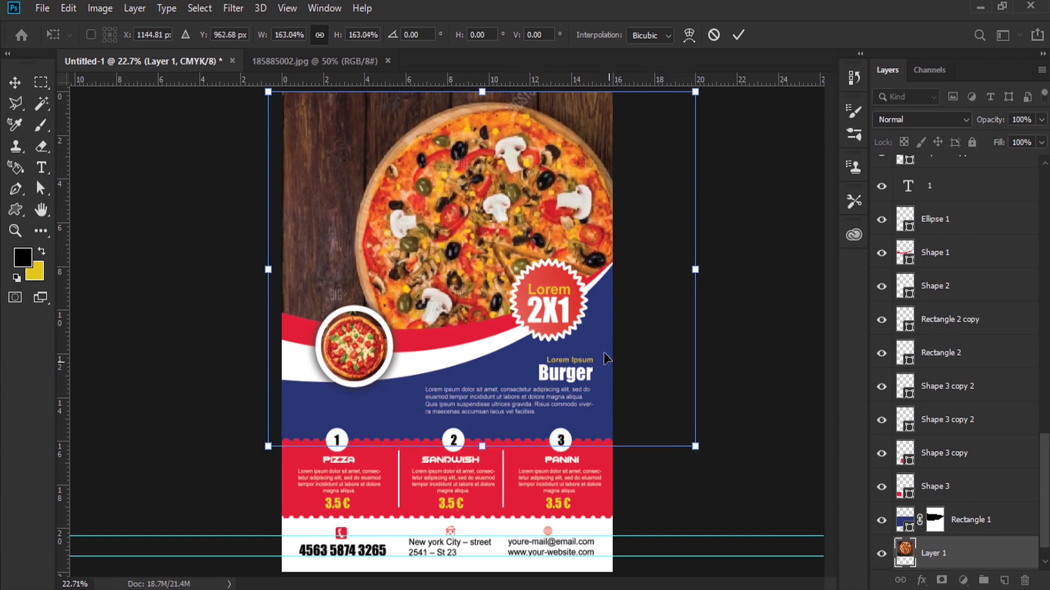
right_click(561, 284)
click(636, 486)
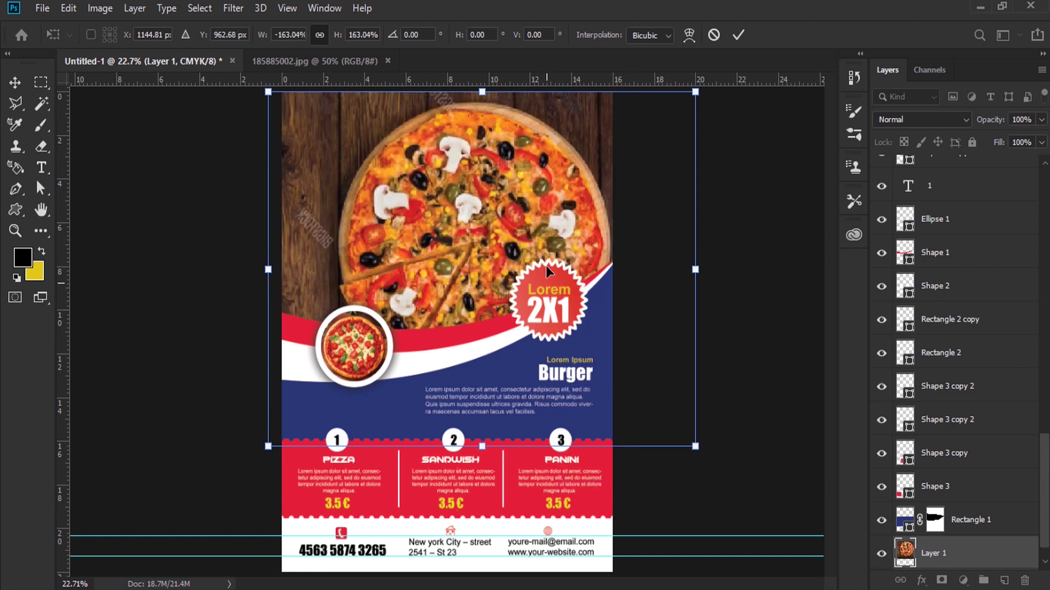
drag(546, 273, 566, 216)
drag(715, 390, 780, 450)
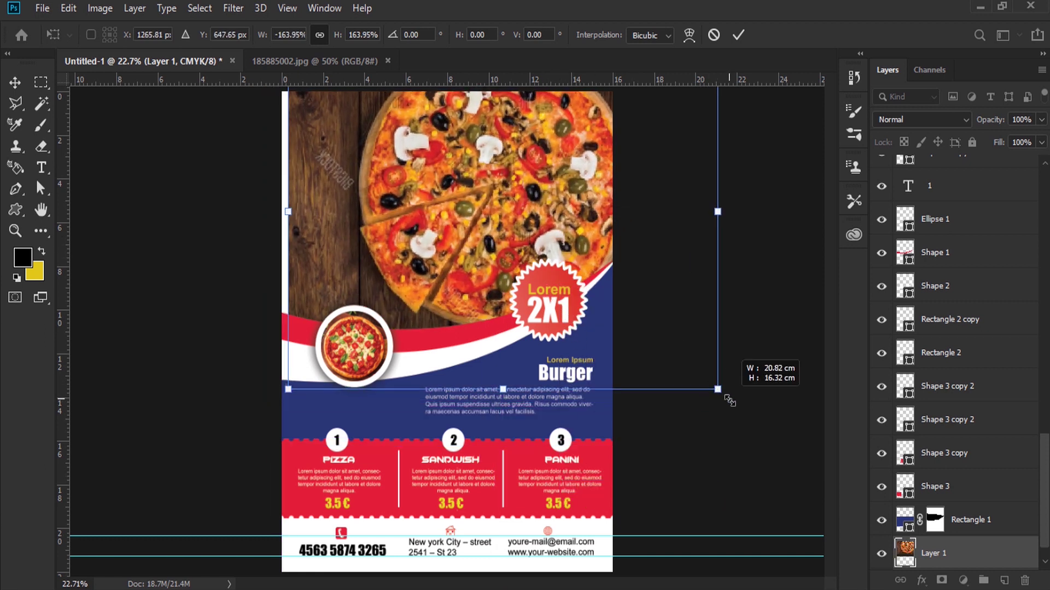
drag(643, 317, 629, 248)
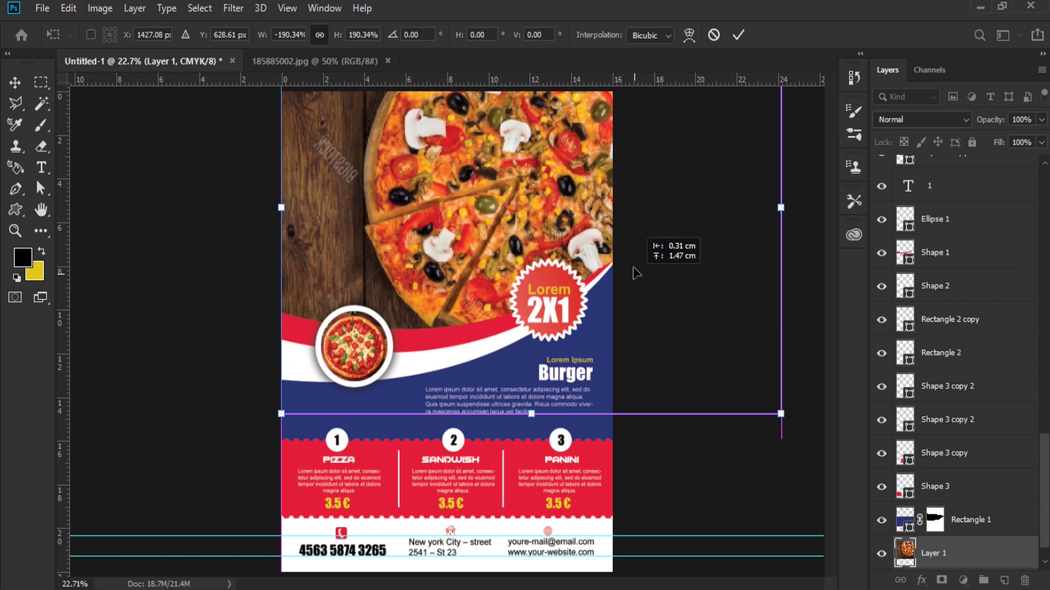
key(Return)
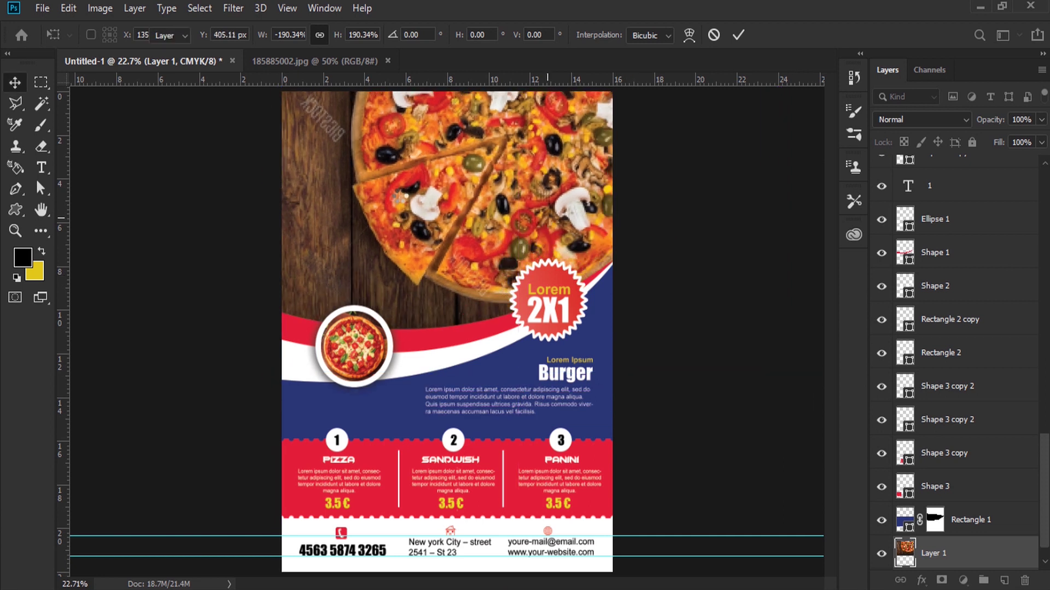
drag(421, 208, 422, 227)
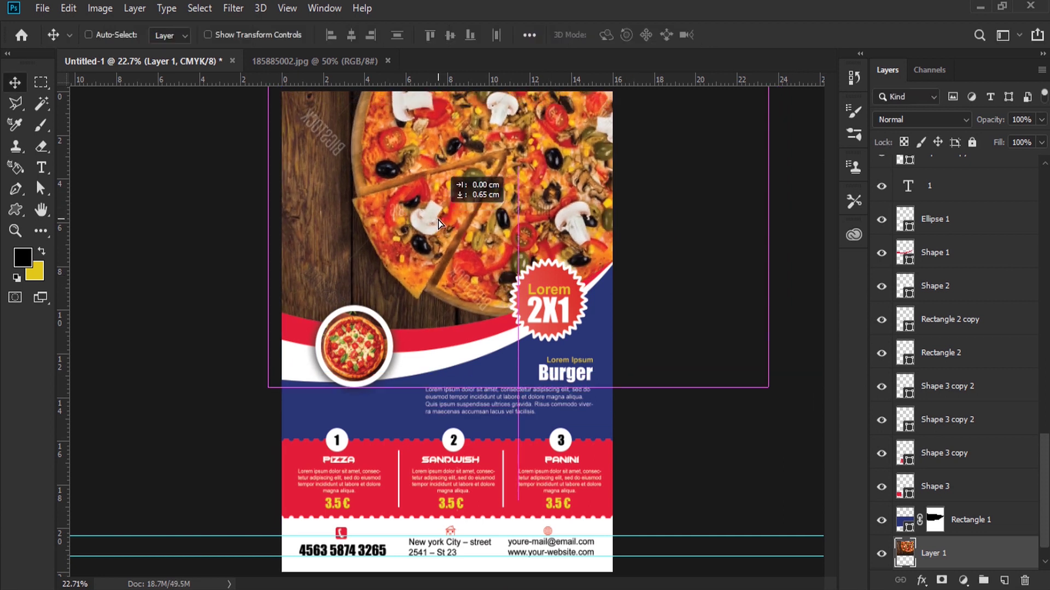
Step: Add a Hue/Saturation adjustment with Saturation +39 and Lightness +14 to the pizza photo
click(963, 580)
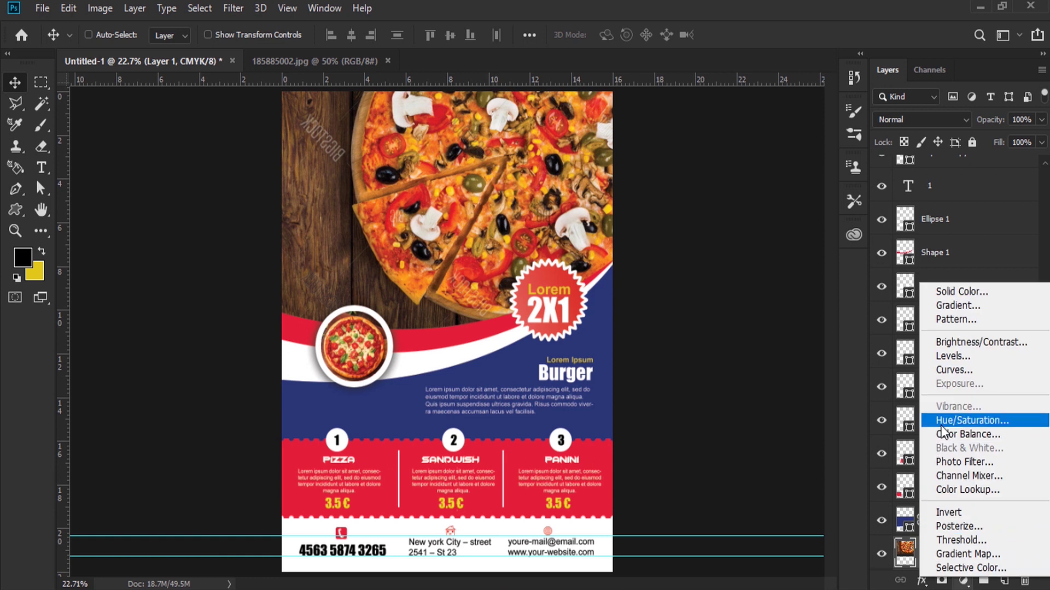
click(961, 417)
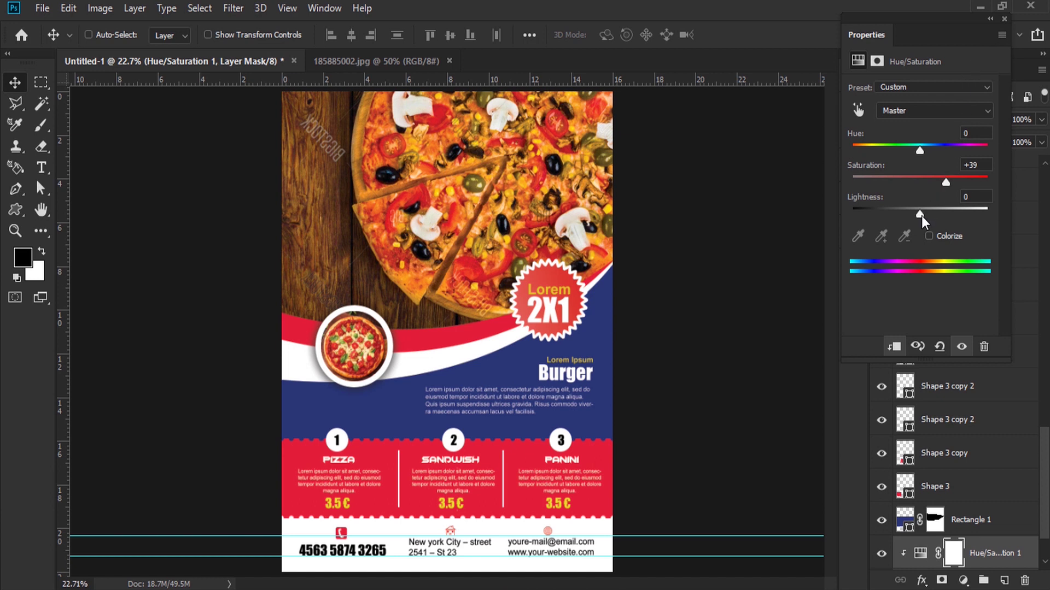
drag(921, 215, 930, 216)
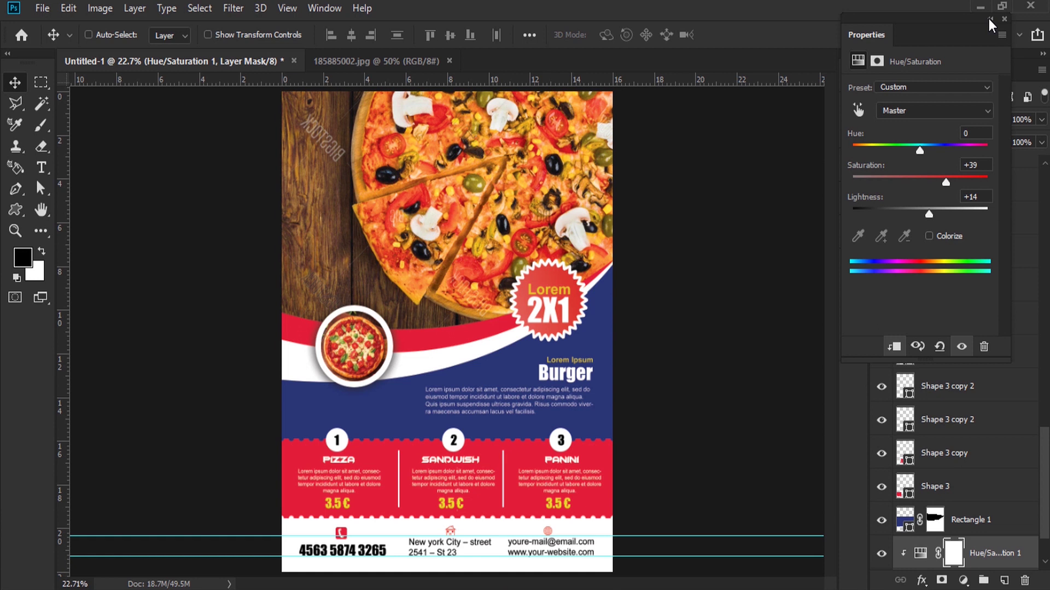
click(962, 39)
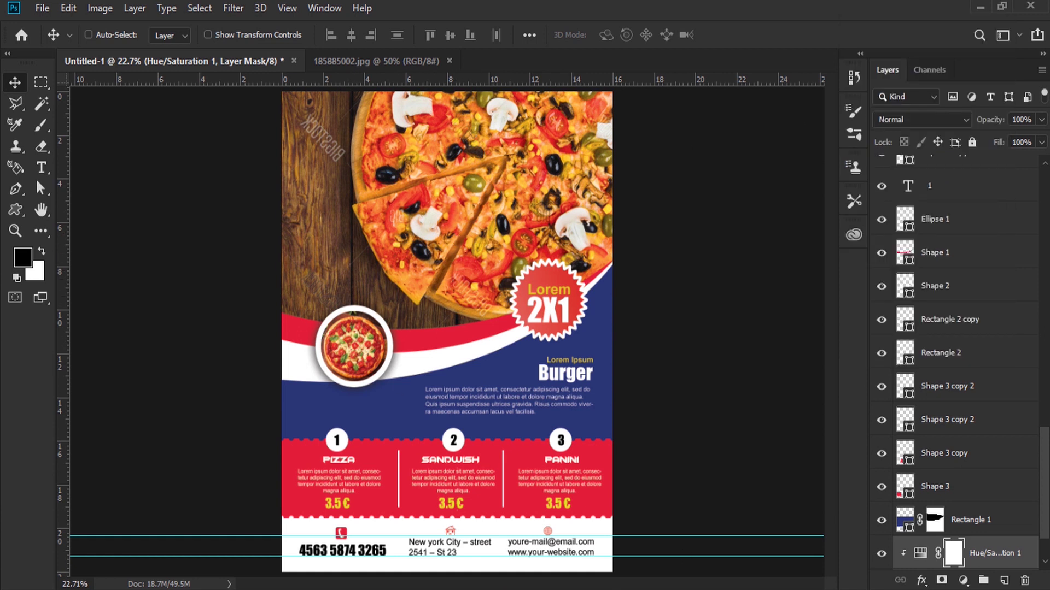
Step: Apply Unsharp Mask to Layer 1 with amount 134%, radius 10.6 px, threshold 40
scroll(1017, 487, down, 2)
click(935, 520)
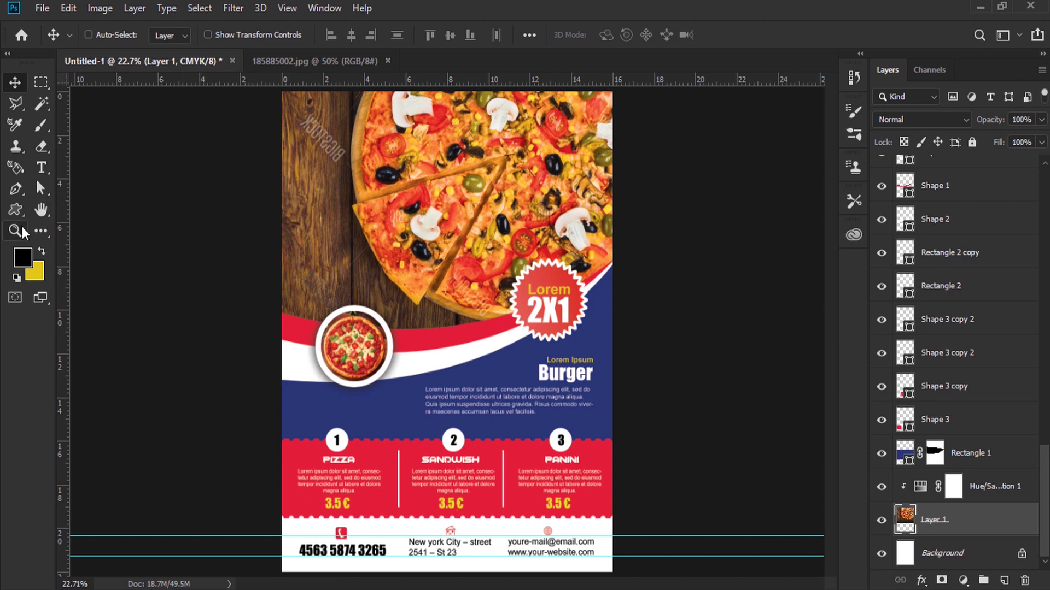
click(15, 231)
click(164, 137)
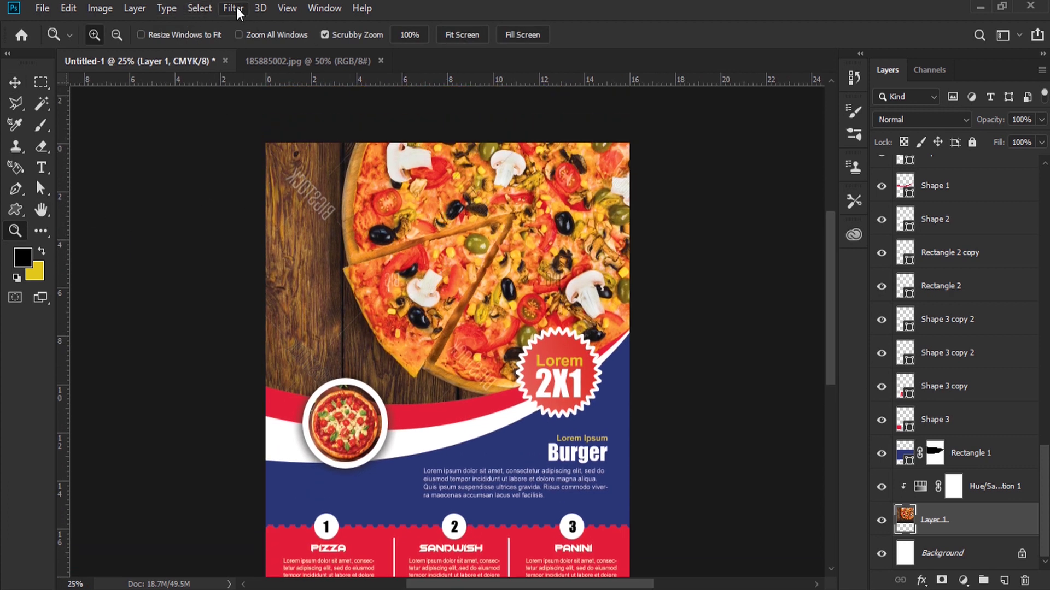
click(235, 9)
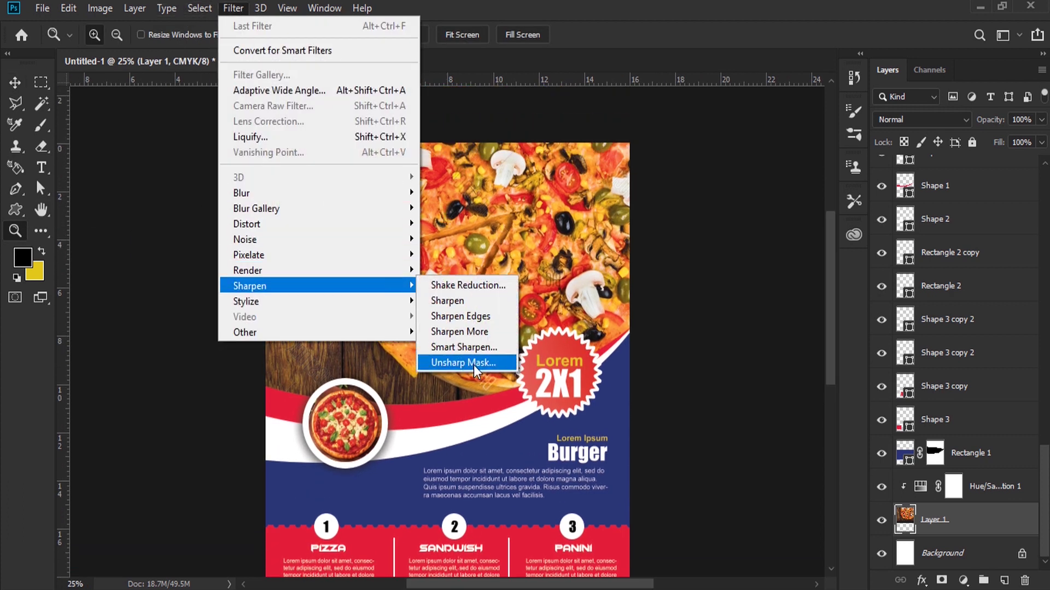
click(473, 363)
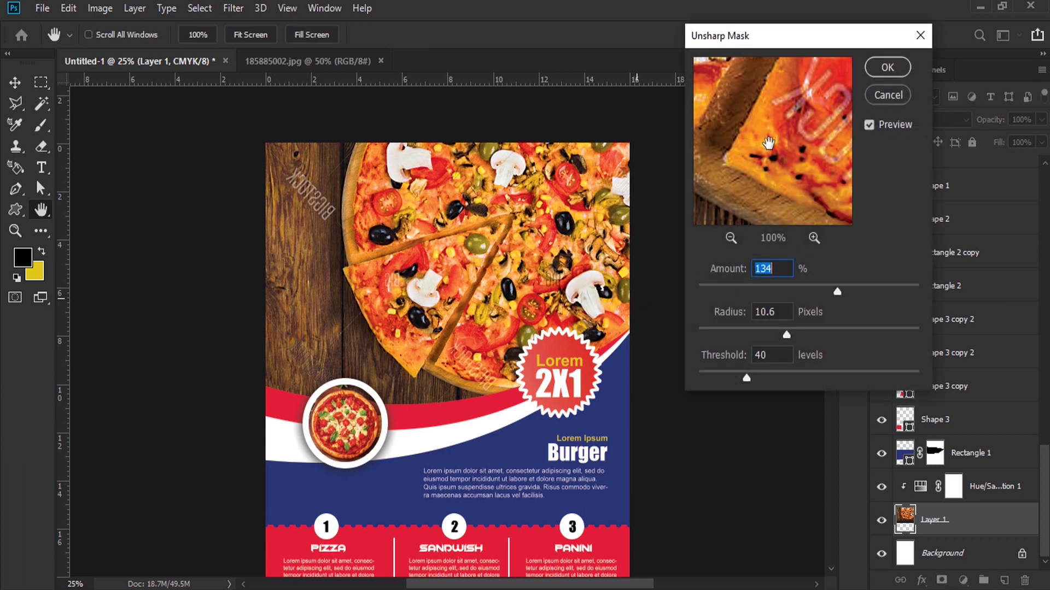
click(888, 67)
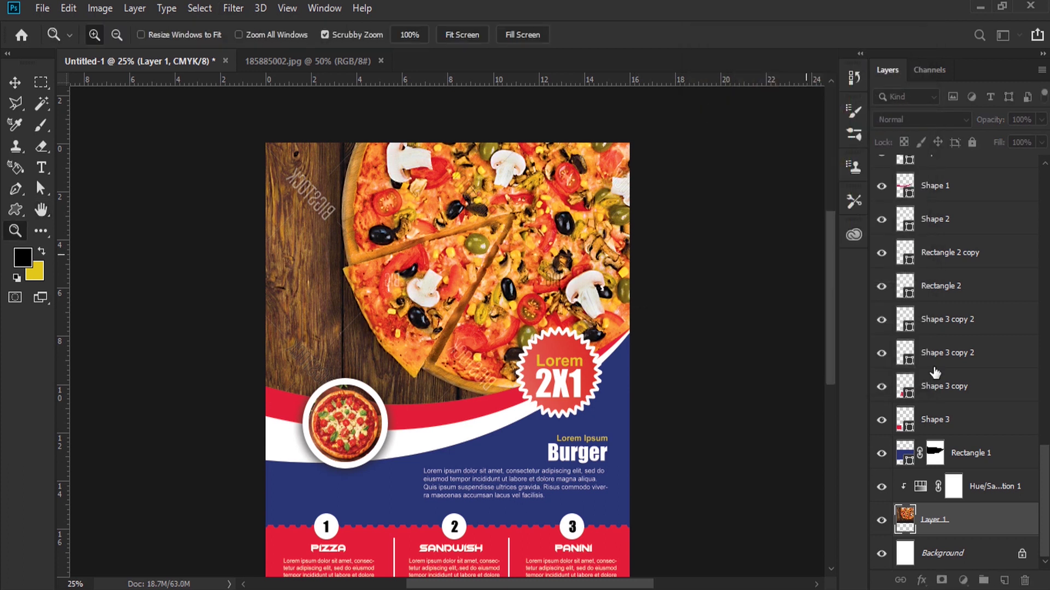
scroll(982, 270, up, 5)
scroll(981, 270, up, 5)
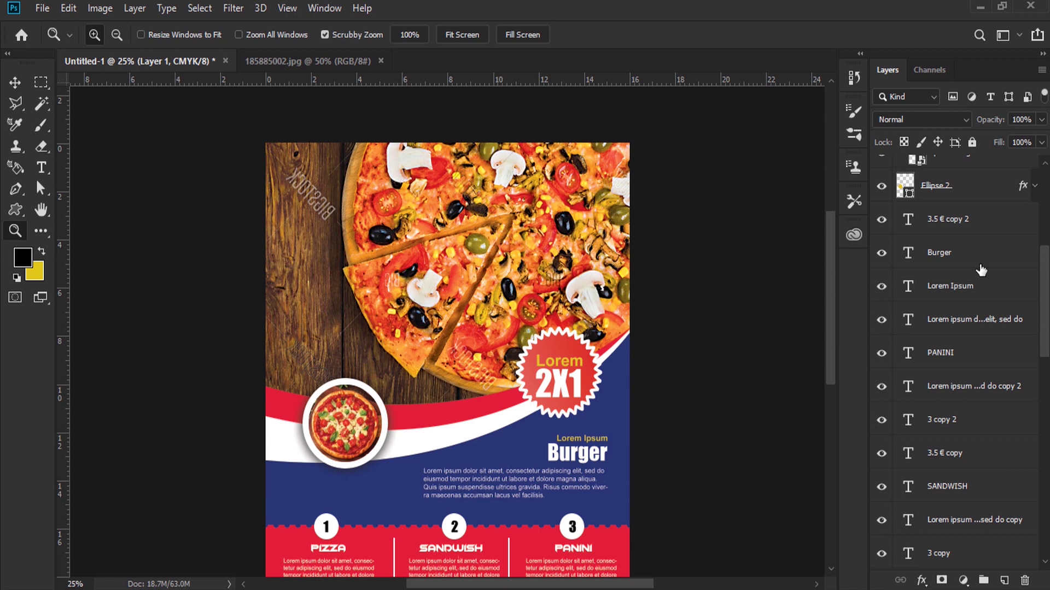
Step: Draw a 956 × 250 px rounded bar at upper left, above Rectangle 1, filled dark blue
scroll(982, 271, up, 5)
scroll(981, 271, up, 5)
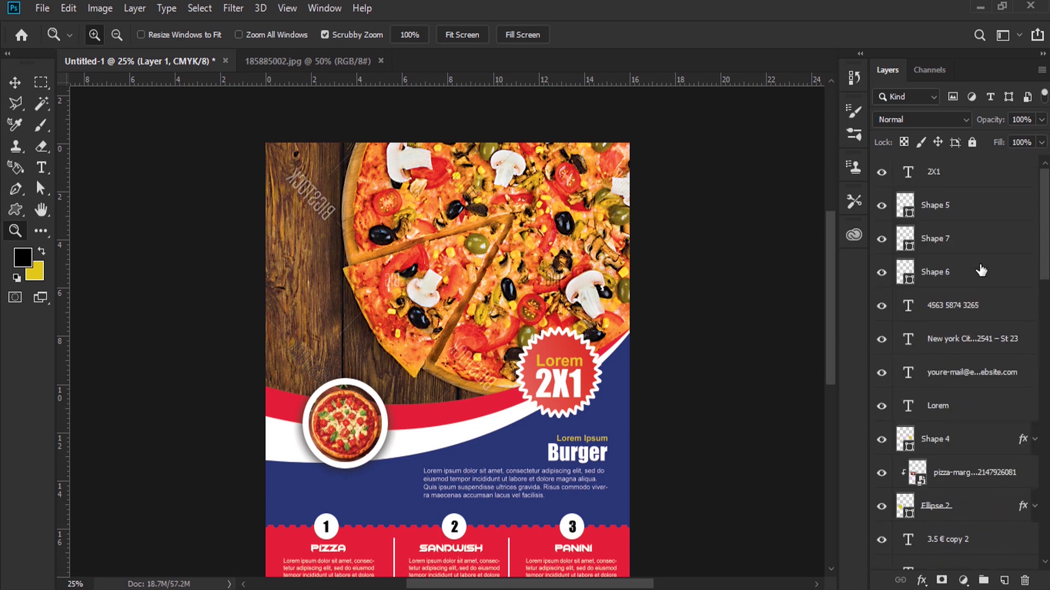
click(15, 210)
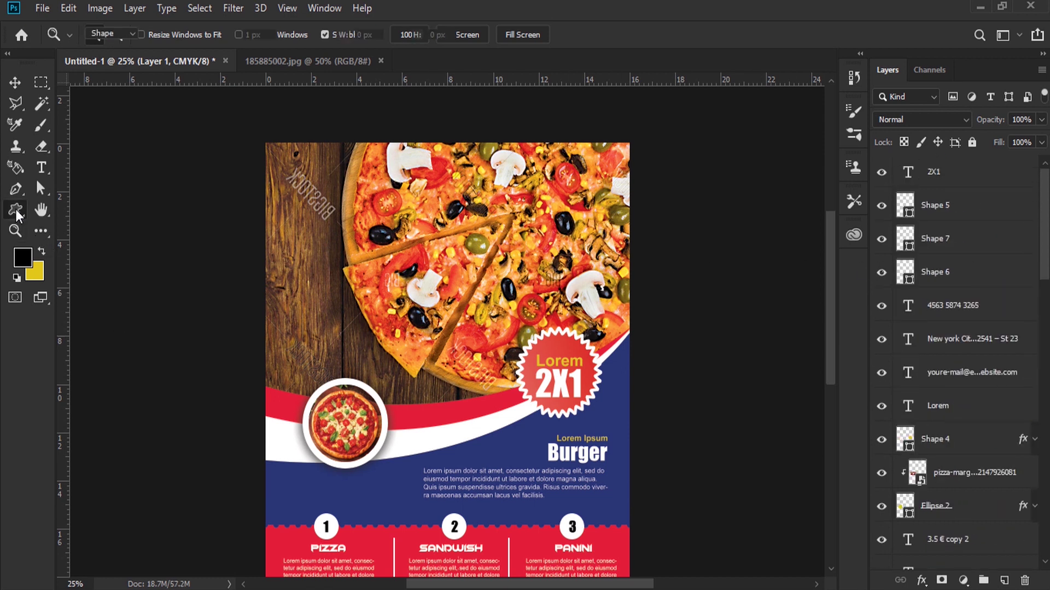
click(88, 225)
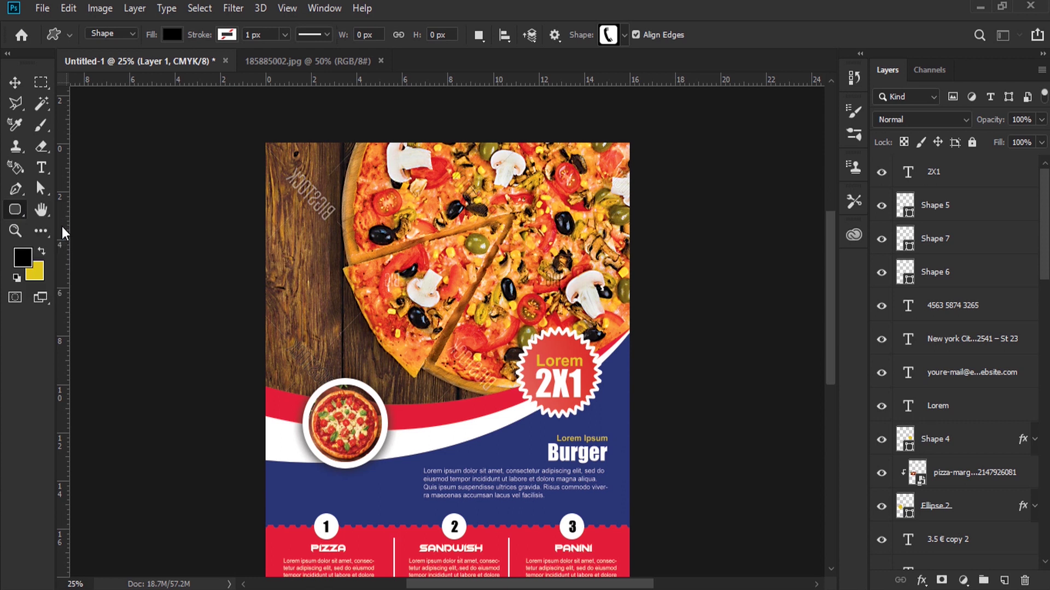
drag(210, 187, 392, 238)
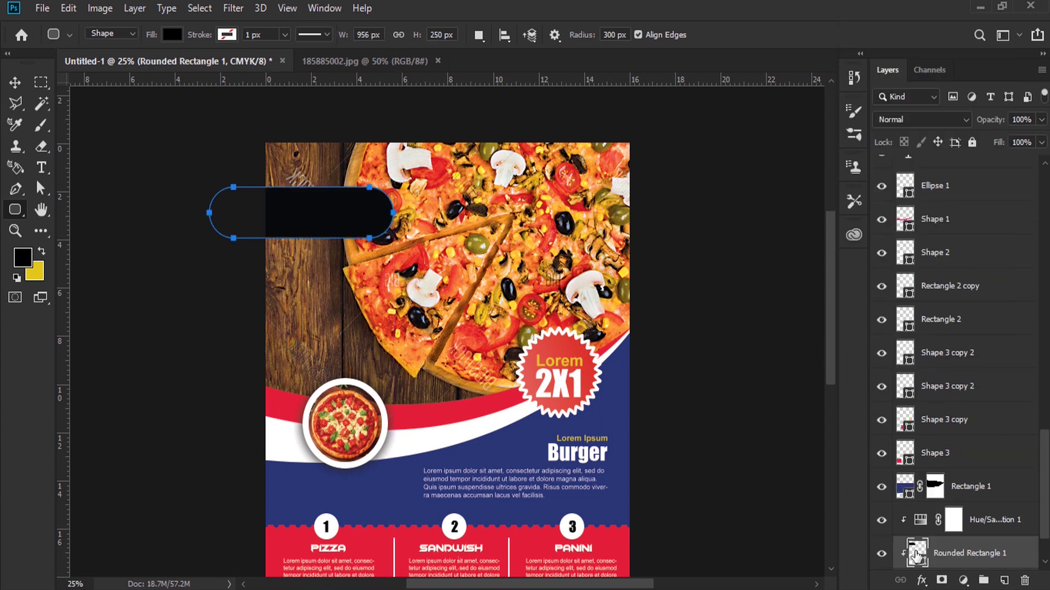
double_click(916, 552)
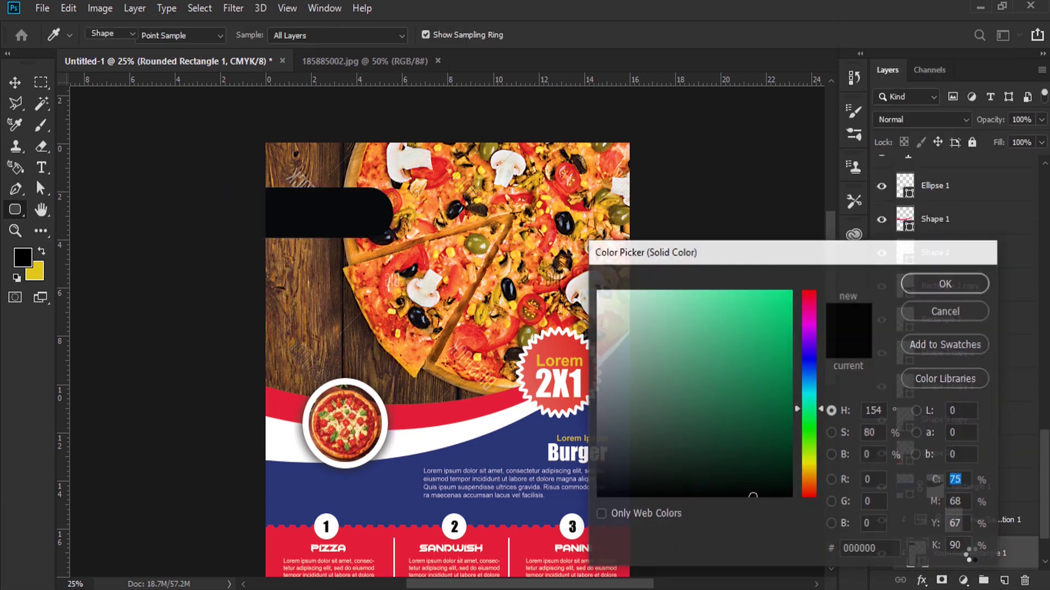
key(Escape)
drag(969, 555, 968, 476)
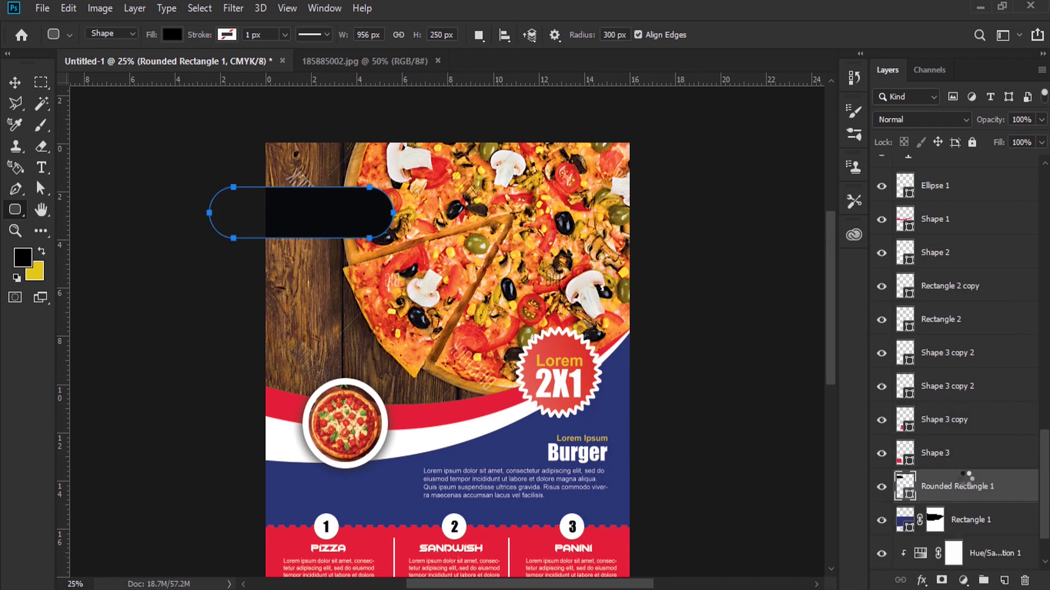
double_click(905, 486)
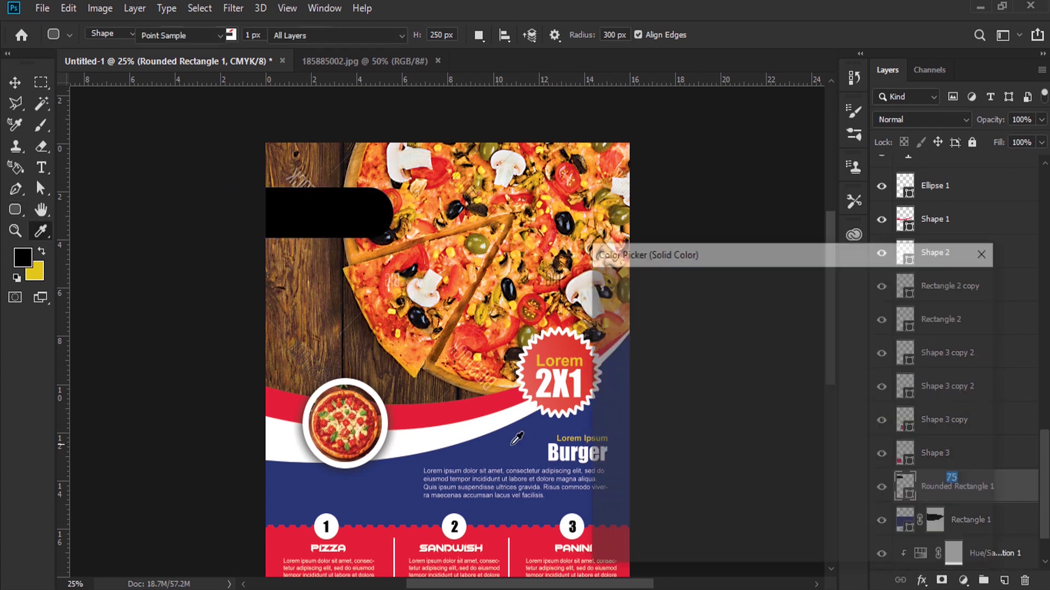
click(557, 411)
click(945, 283)
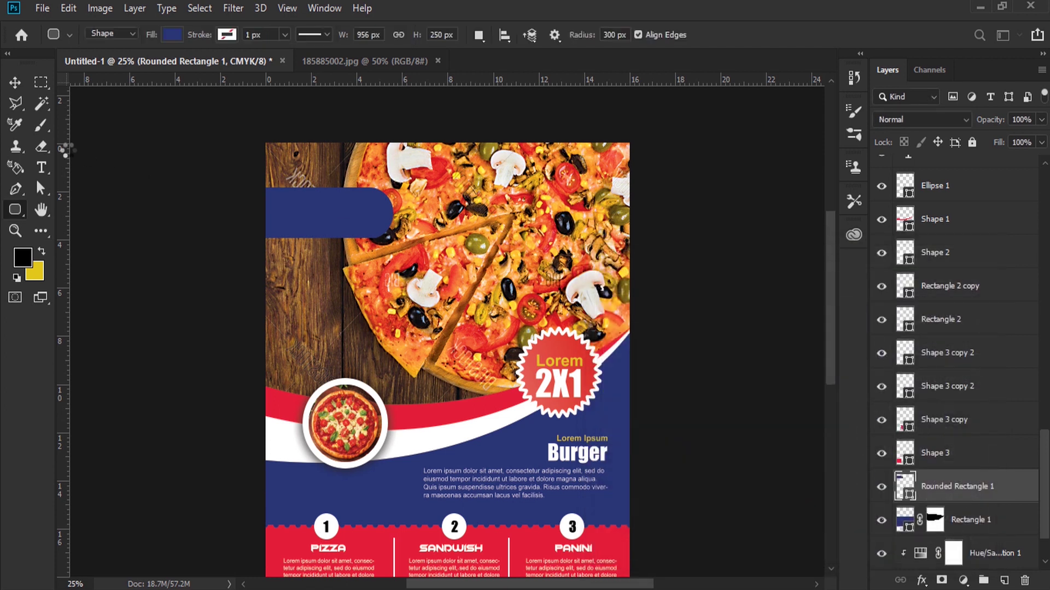
Step: Duplicate the rounded bar, place the copy beneath the original, colour it red and nudge it down
click(15, 82)
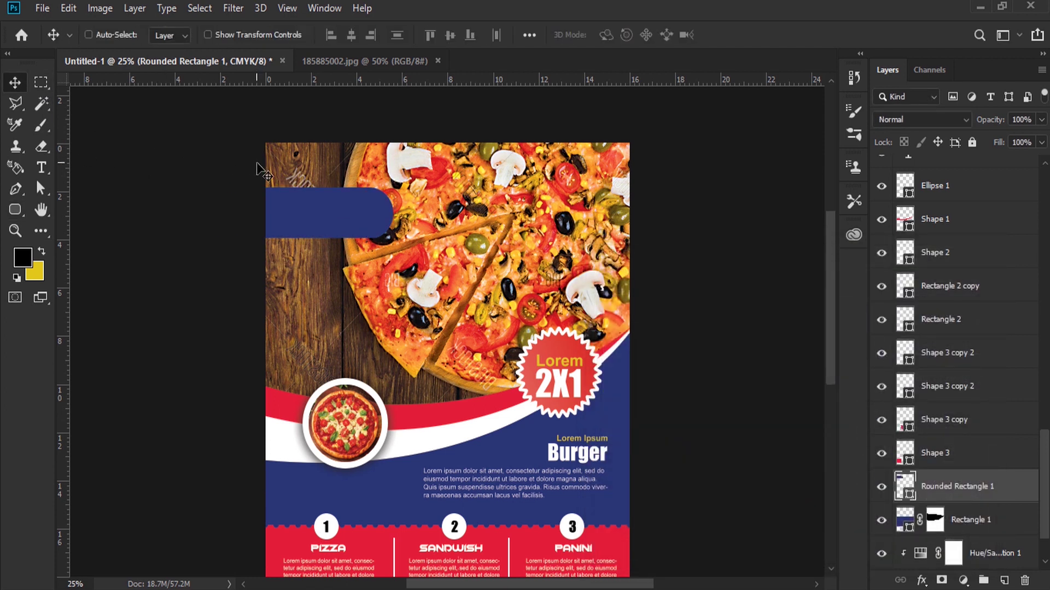
drag(375, 236, 396, 242)
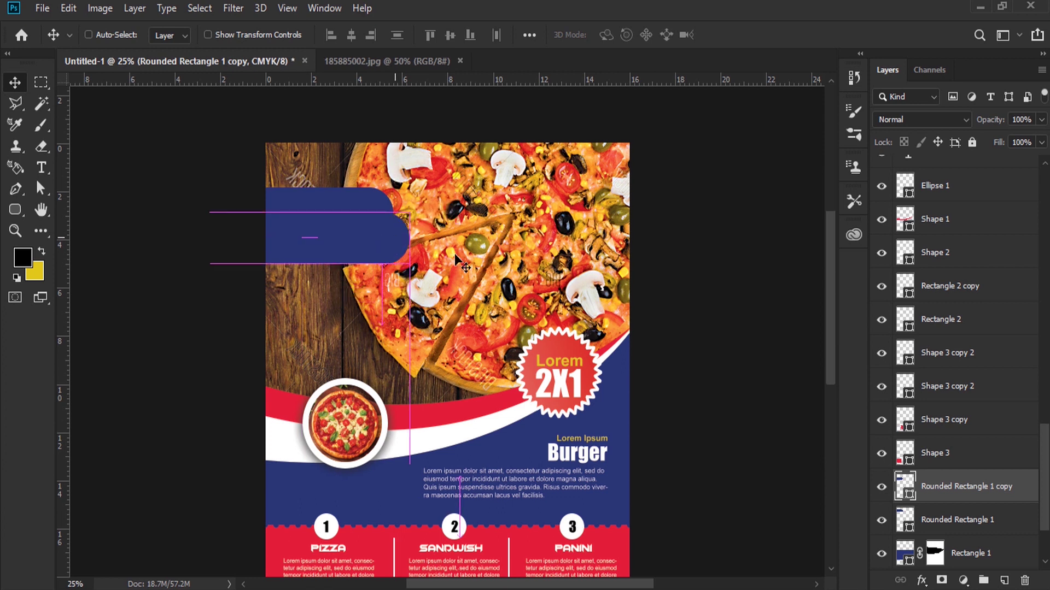
mouse_move(938, 489)
mouse_down()
mouse_move(941, 521)
mouse_move(906, 524)
mouse_up()
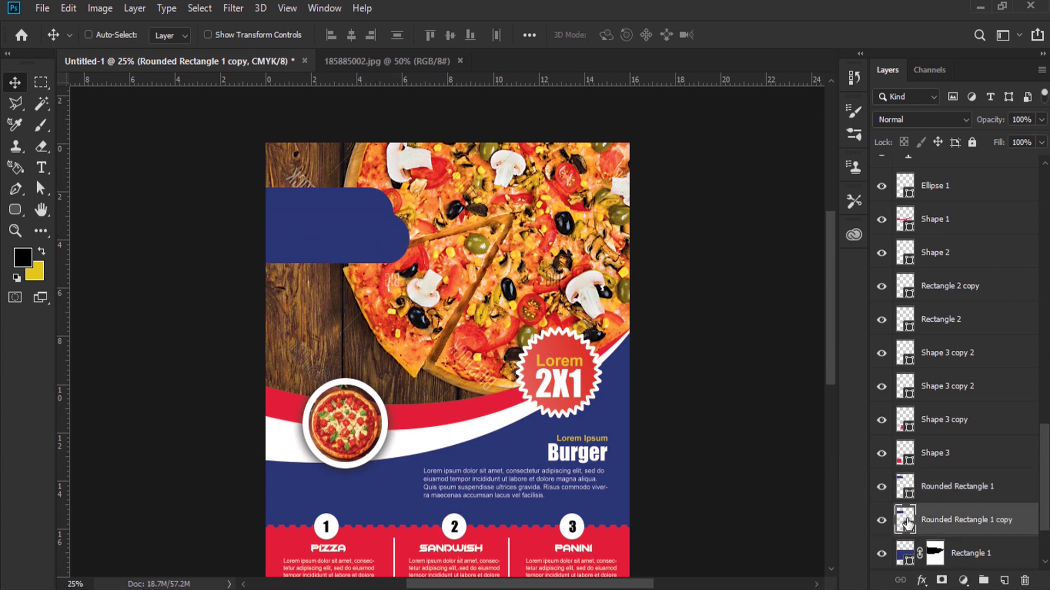
click(453, 403)
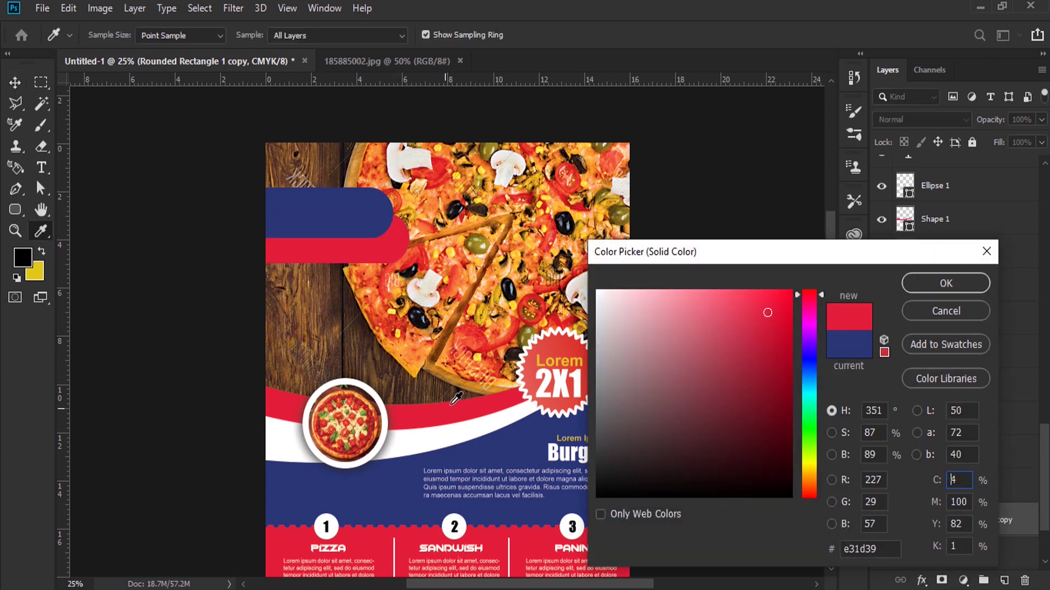
click(927, 291)
key(v)
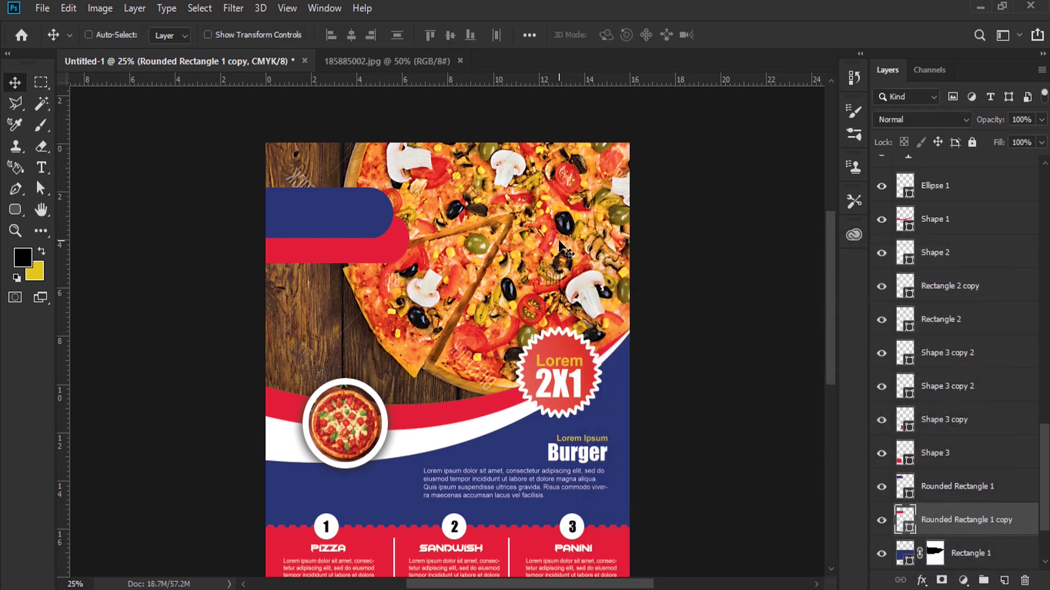
key(shift+Down)
key(shift+Down)
key(shift+Down)
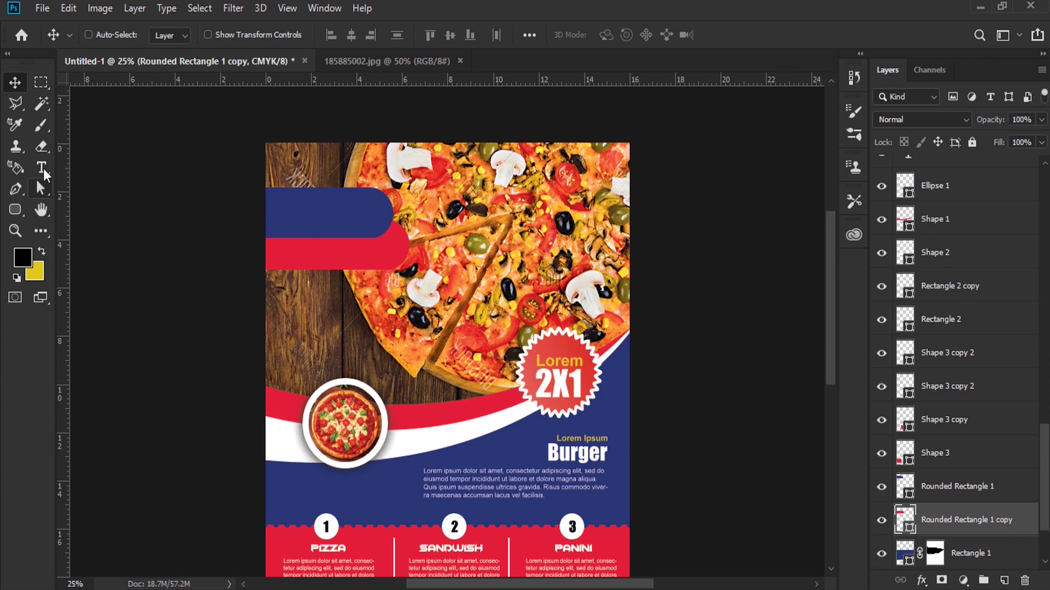
Step: Add a text layer above Shape 3 on the blue tab and change its text to 'Pizza'
click(42, 169)
click(427, 199)
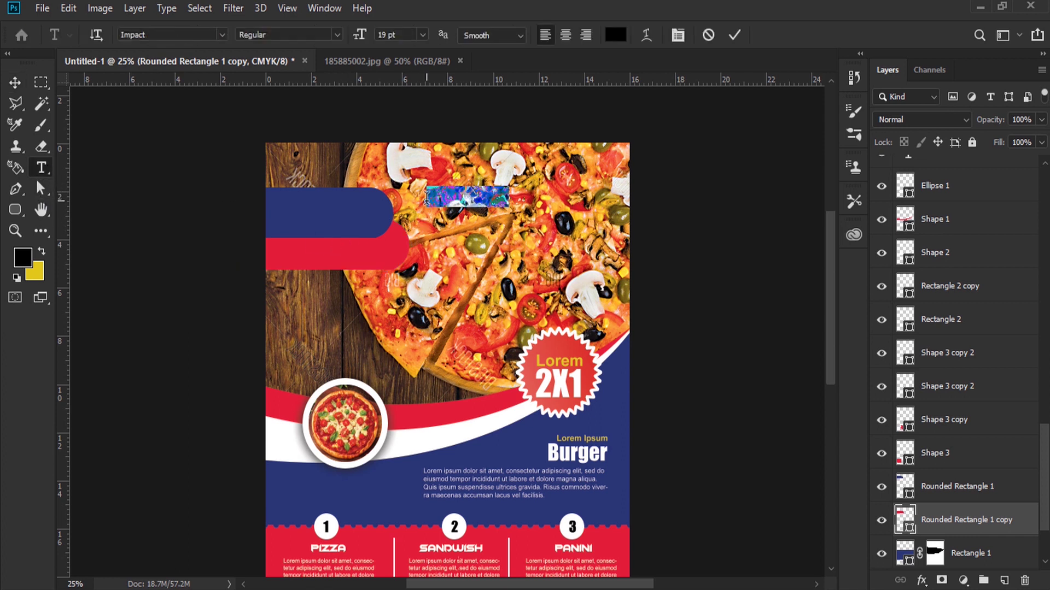
drag(409, 254, 386, 259)
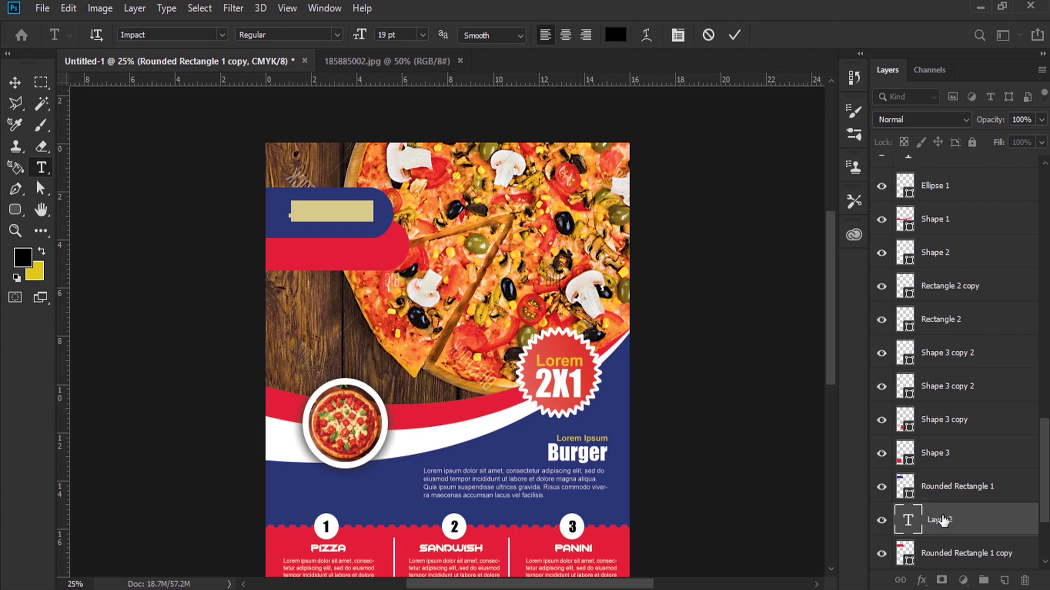
drag(945, 519, 918, 453)
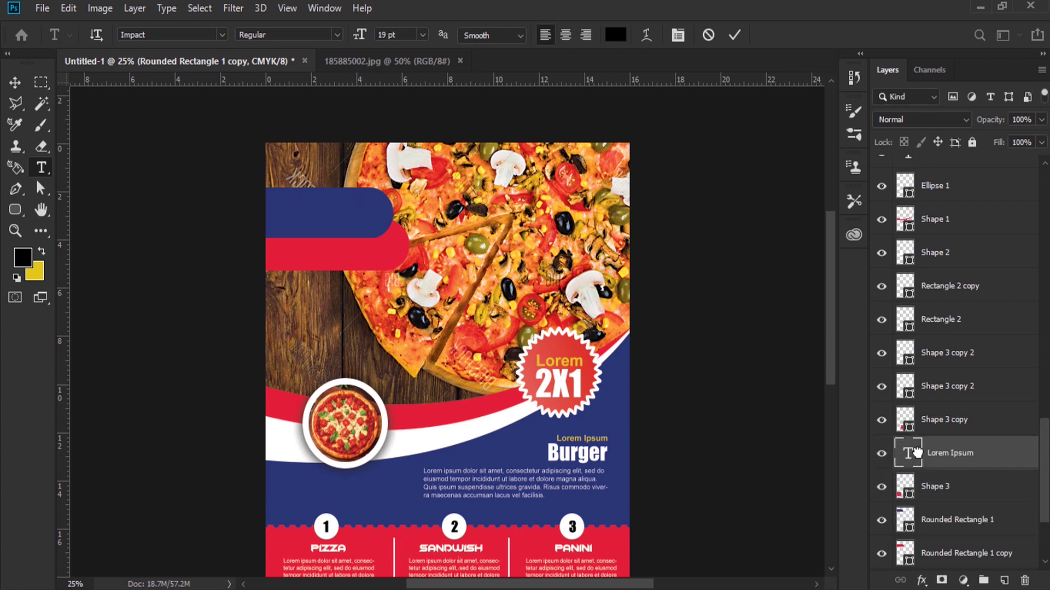
double_click(918, 453)
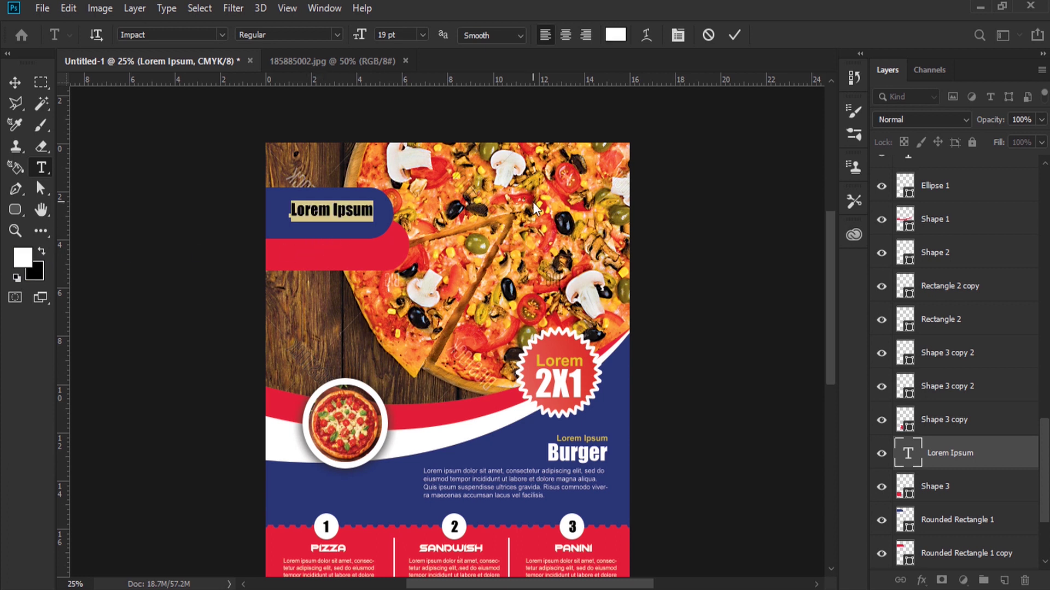
text(Pizza)
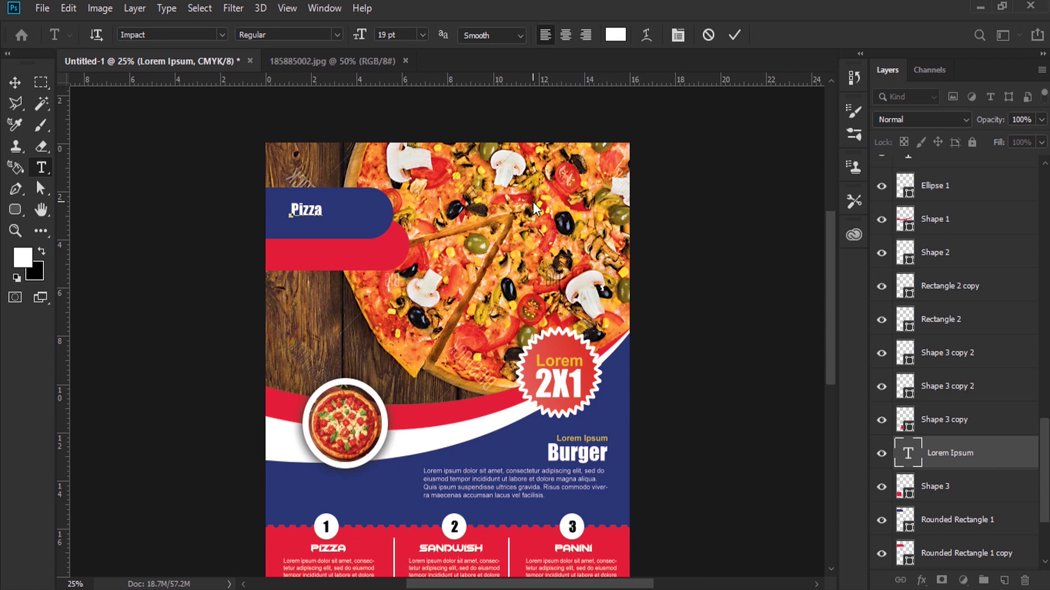
double_click(310, 210)
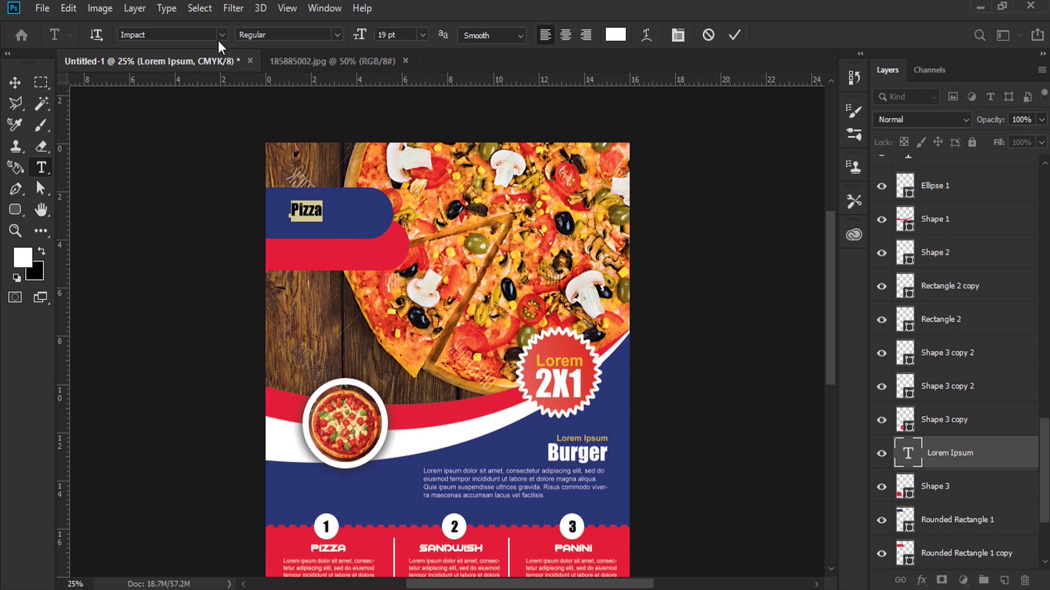
click(221, 35)
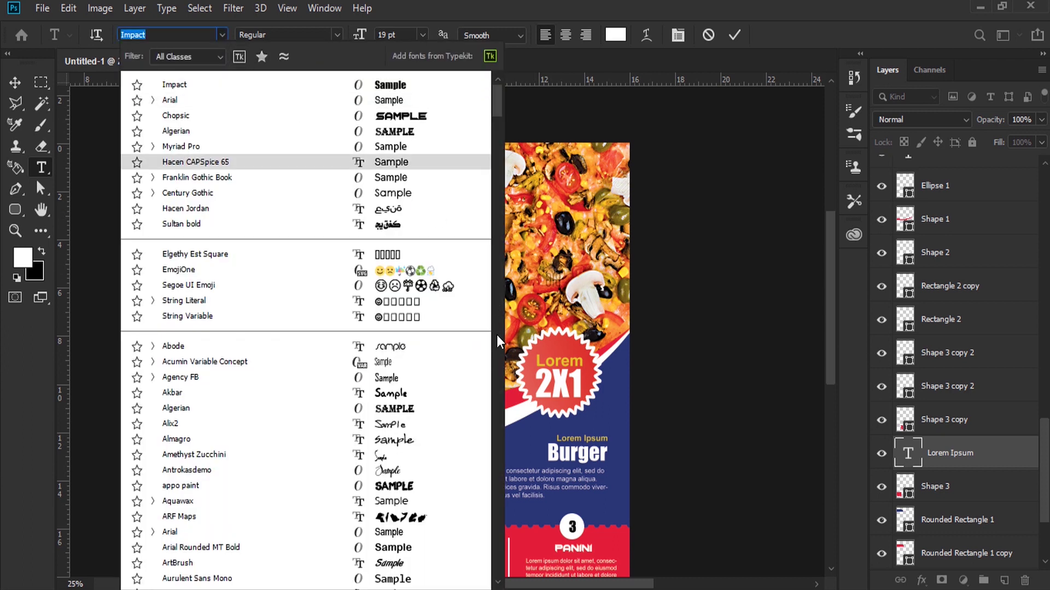
Step: Set the Pizza text's font to the Dolle Script typeface
scroll(421, 417, down, 1)
scroll(421, 417, down, 1)
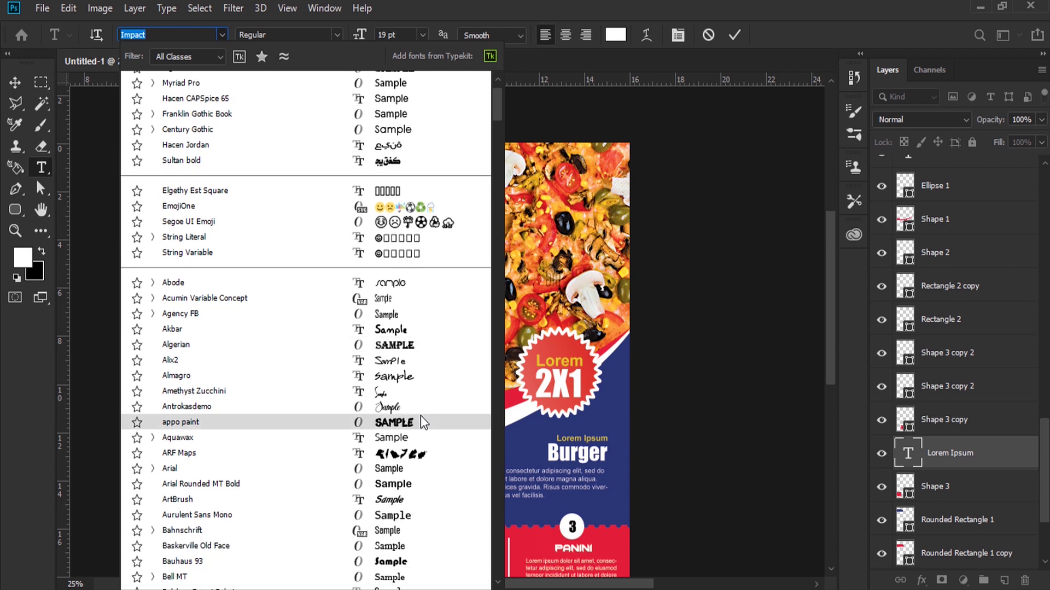
scroll(421, 417, down, 3)
scroll(420, 417, down, 2)
scroll(421, 416, down, 1)
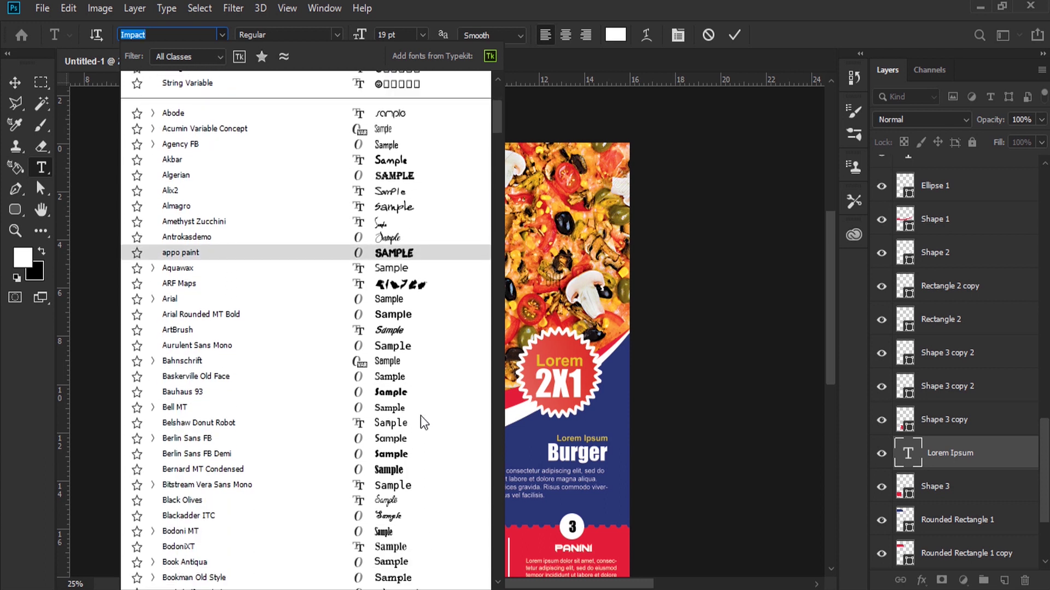
scroll(421, 417, down, 3)
scroll(422, 418, down, 2)
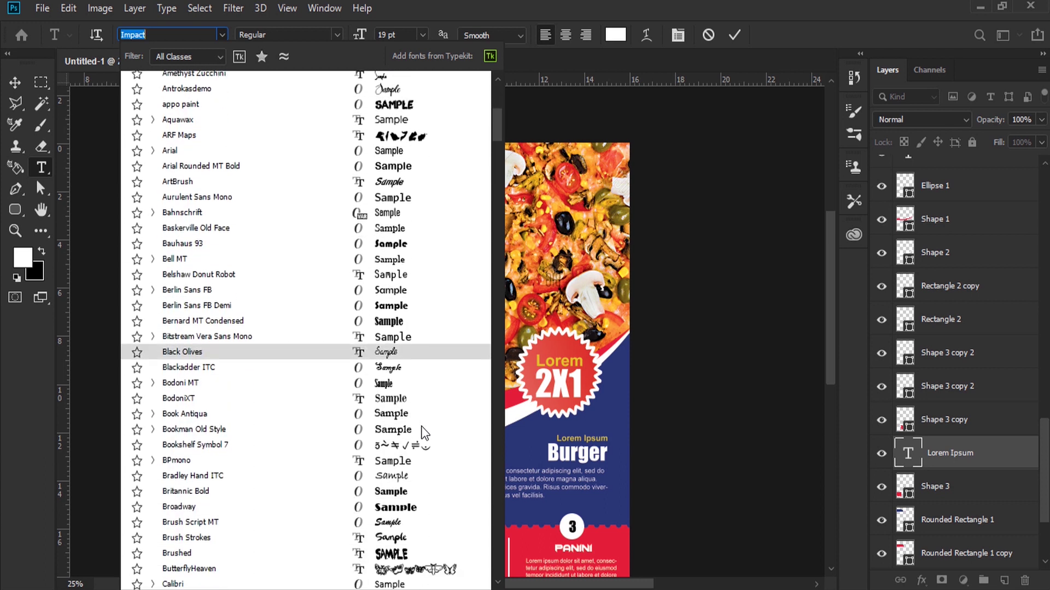
key(Down)
key(Down)
drag(501, 119, 514, 173)
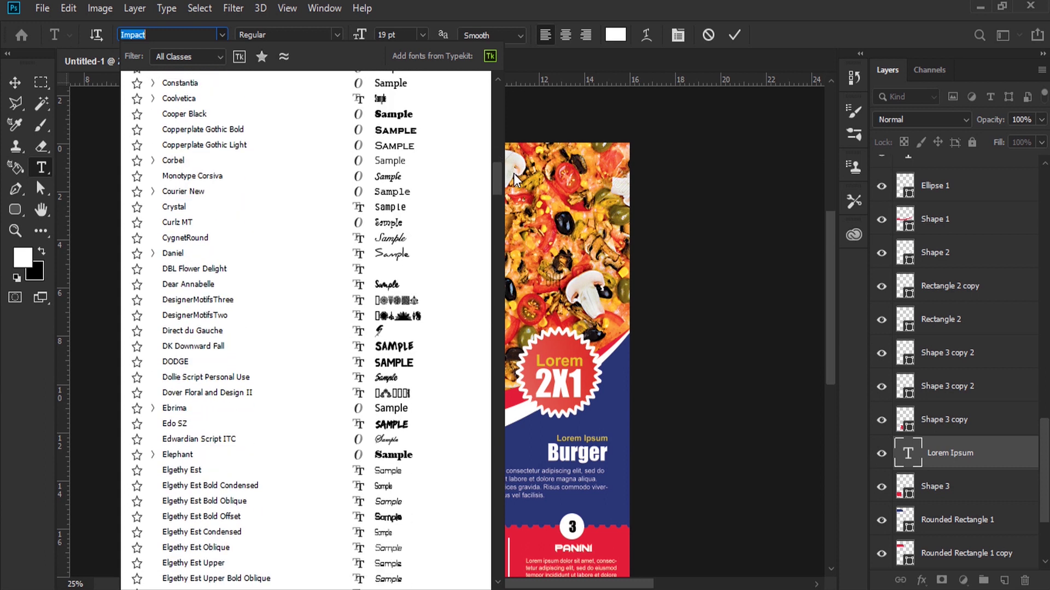
key(Escape)
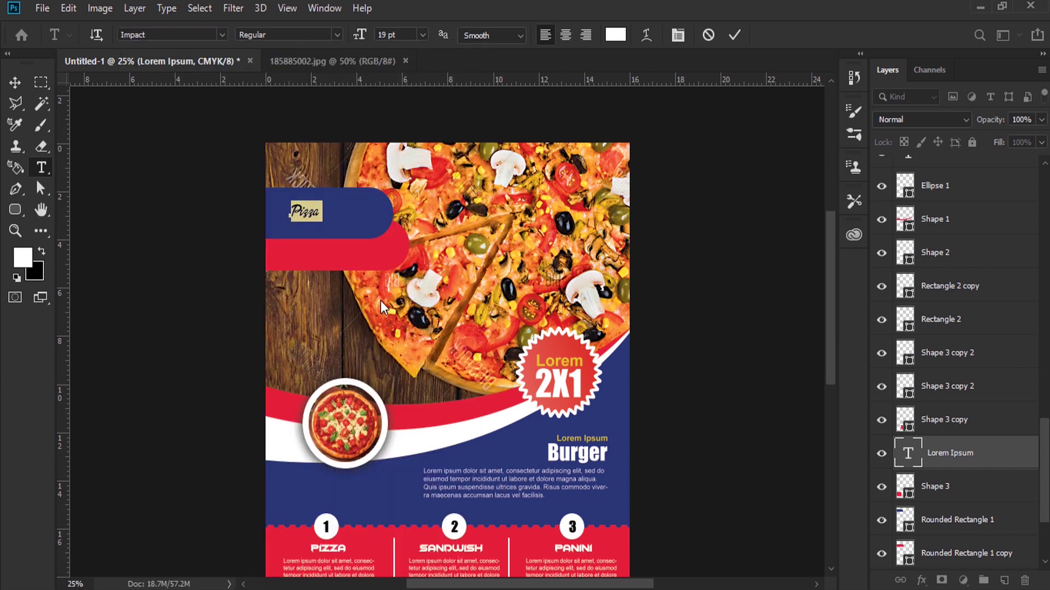
Step: Enlarge Pizza to 57 pt, nudge it slightly right and commit the text
drag(359, 38, 386, 39)
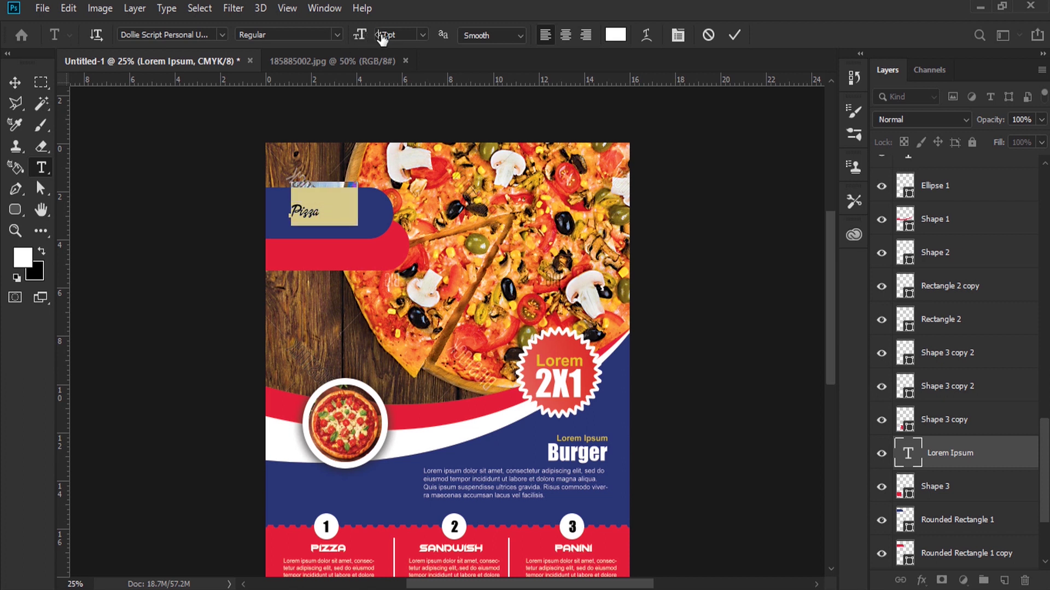
click(356, 216)
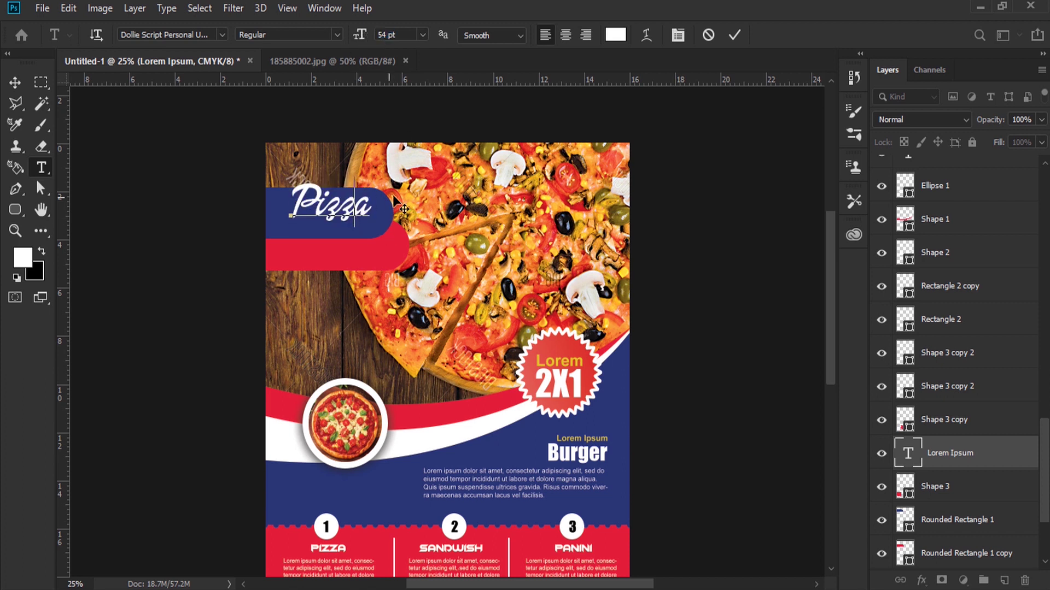
drag(403, 205, 407, 204)
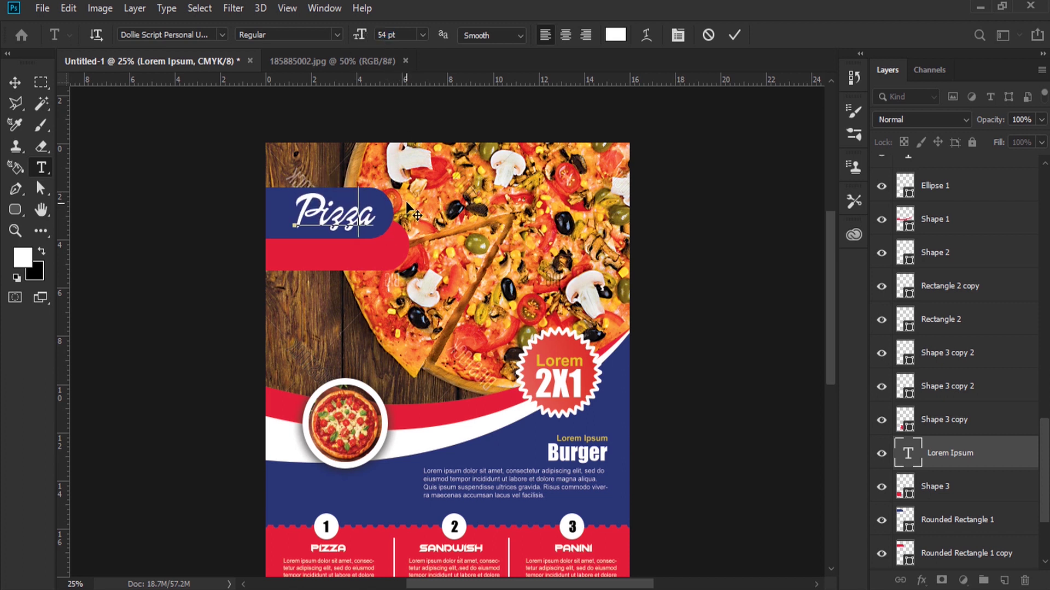
double_click(324, 210)
drag(364, 42, 366, 40)
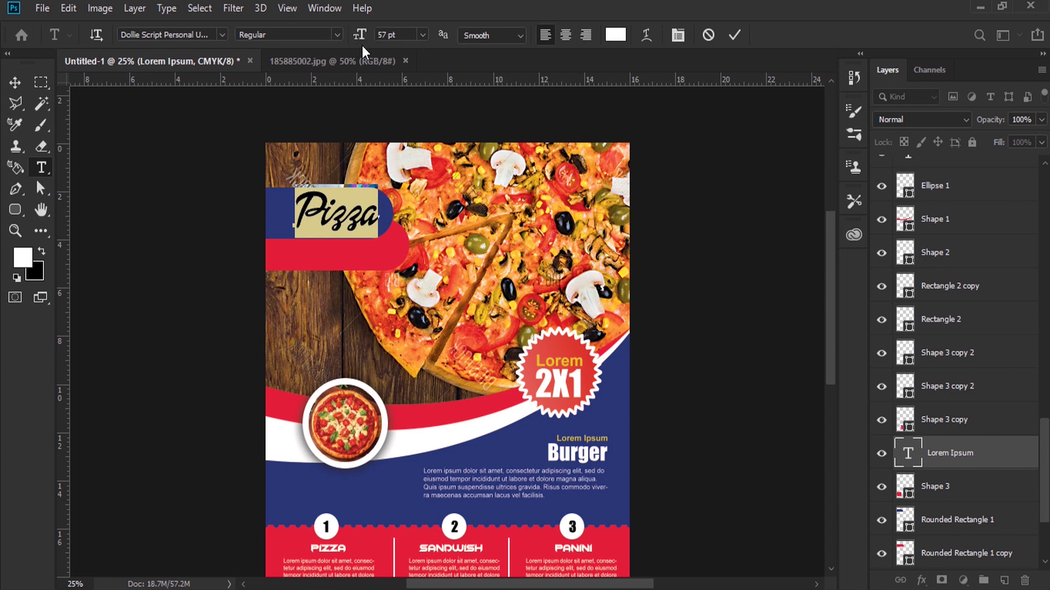
click(15, 82)
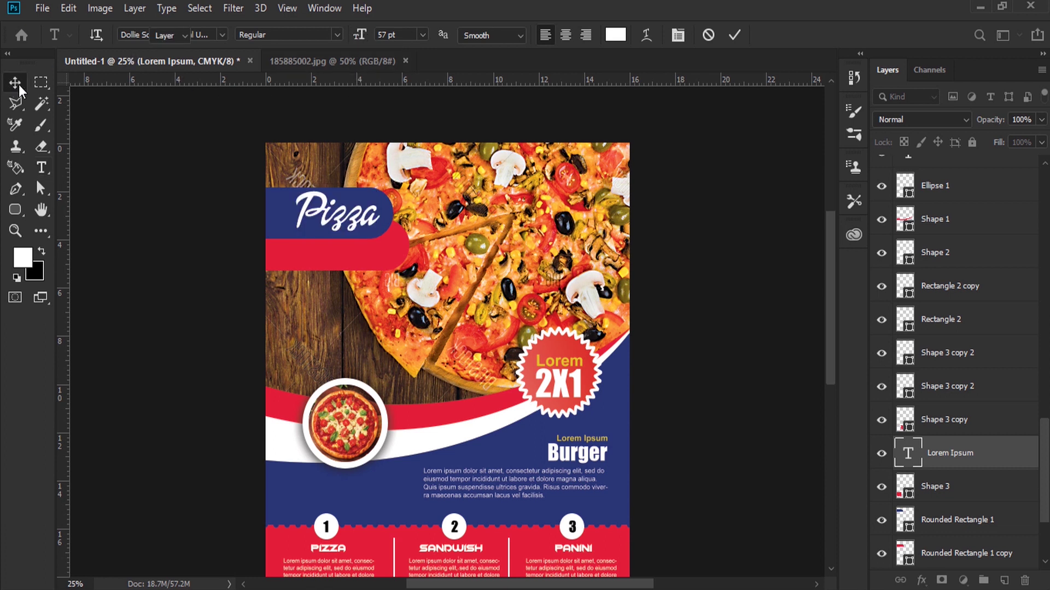
Step: Duplicate the Lorem Ipsum text layer onto the red bar beneath Pizza
right_click(583, 440)
click(594, 444)
mouse_move(594, 444)
mouse_down()
mouse_move(360, 257)
mouse_move(332, 258)
mouse_move(382, 242)
mouse_up()
key(ctrl+t)
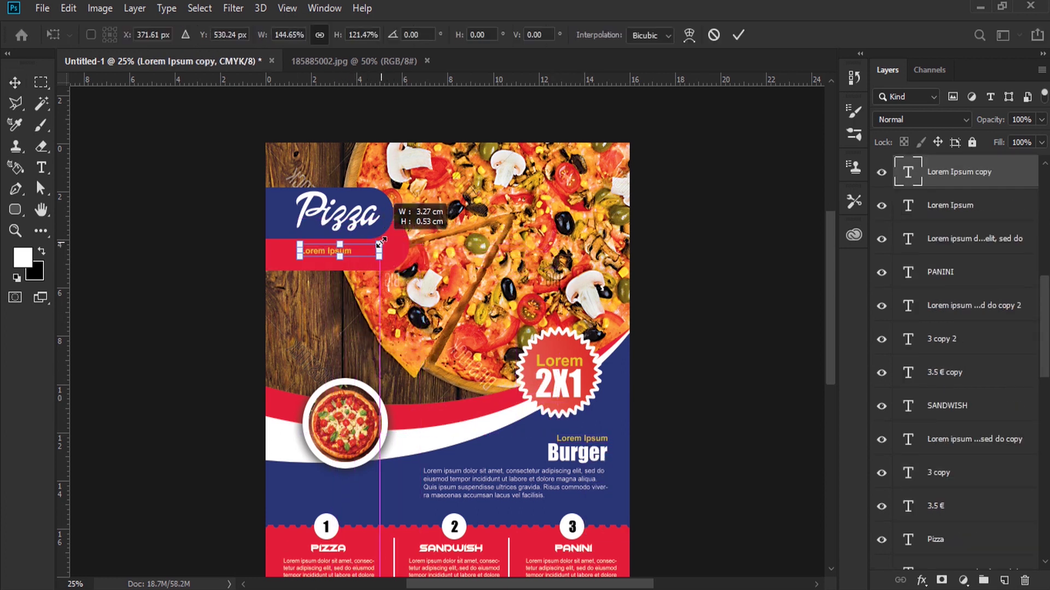
key(Return)
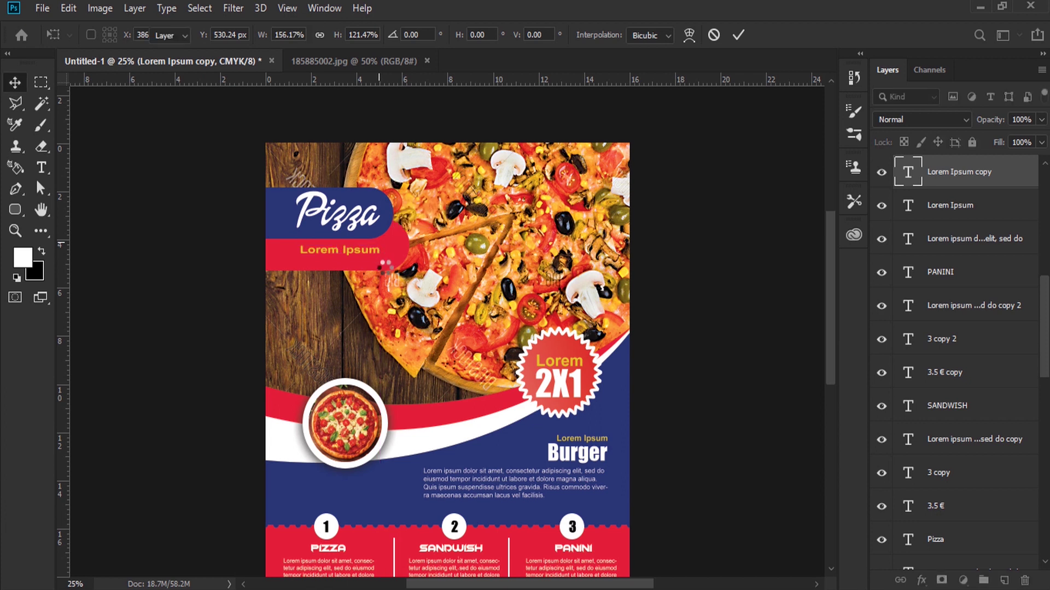
Step: Make the subtitle white, 19.15 pt, 87% horizontal scale, and position it on the red bar
double_click(908, 176)
key(alt+BackSpace)
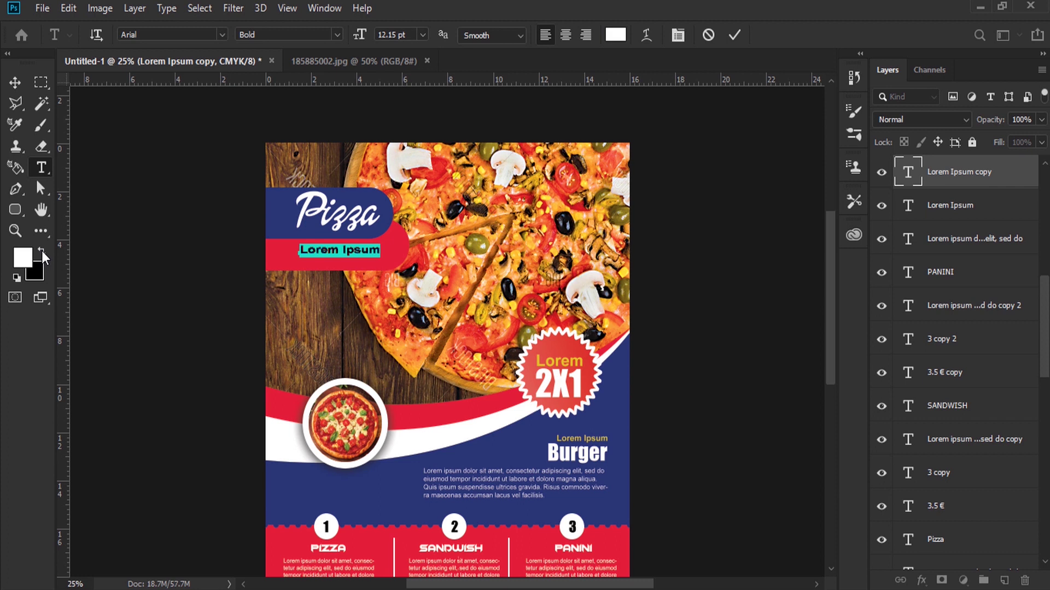
drag(358, 37, 436, 48)
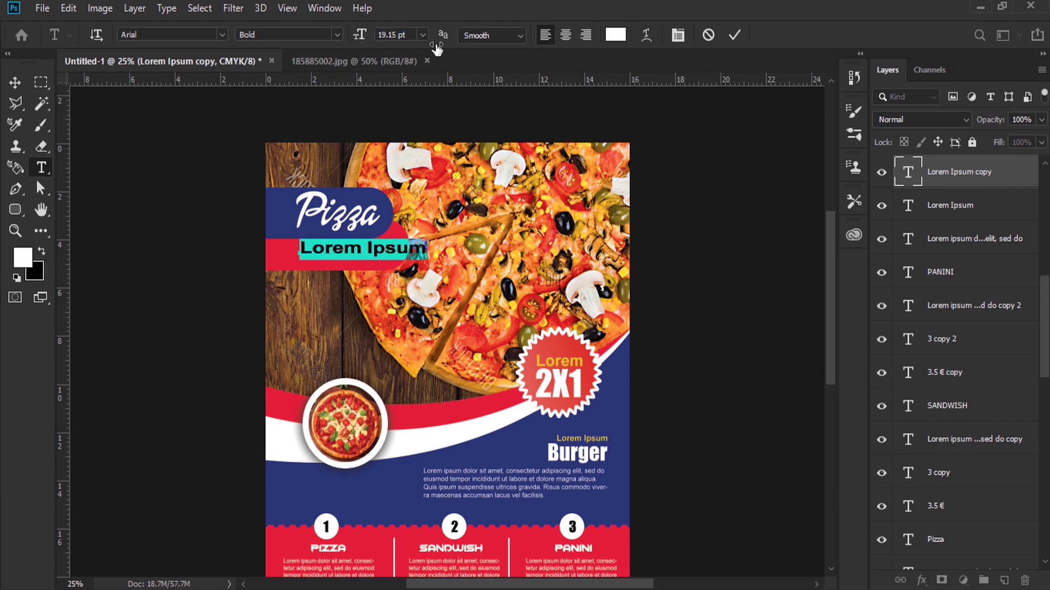
click(677, 34)
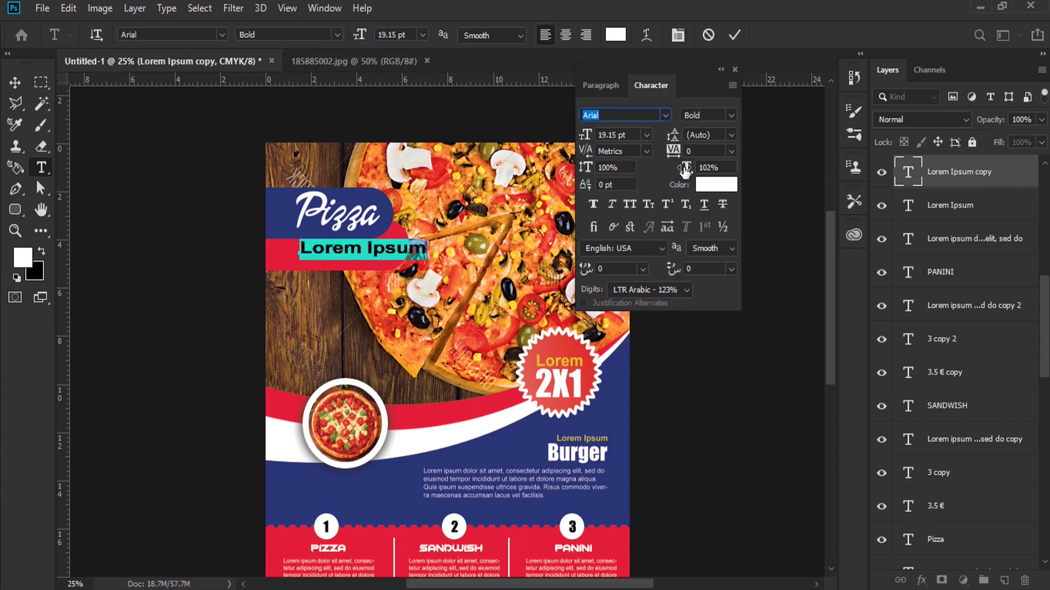
drag(684, 171, 670, 170)
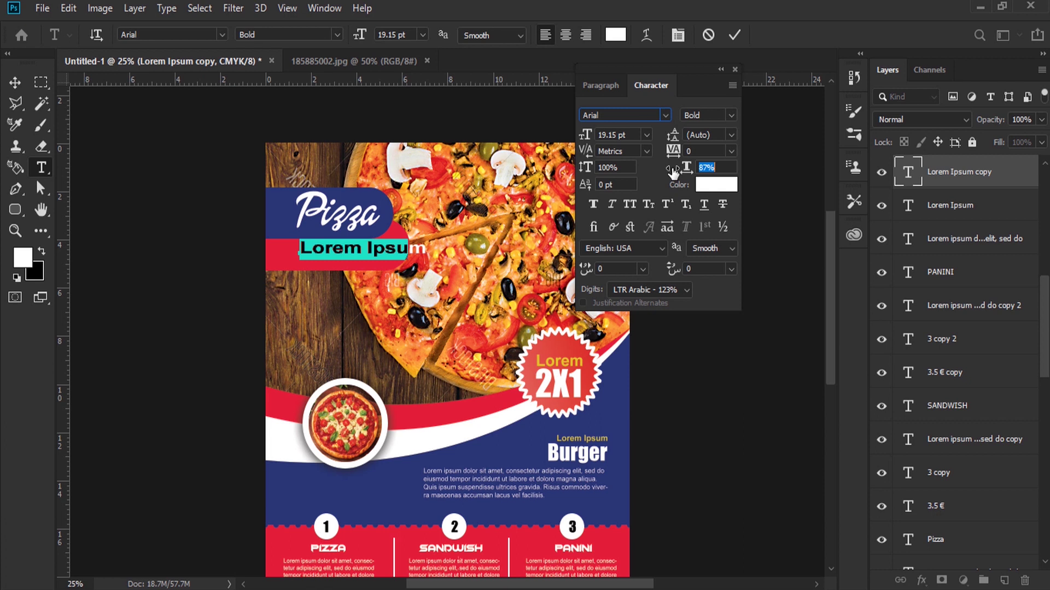
click(14, 83)
drag(335, 226, 317, 236)
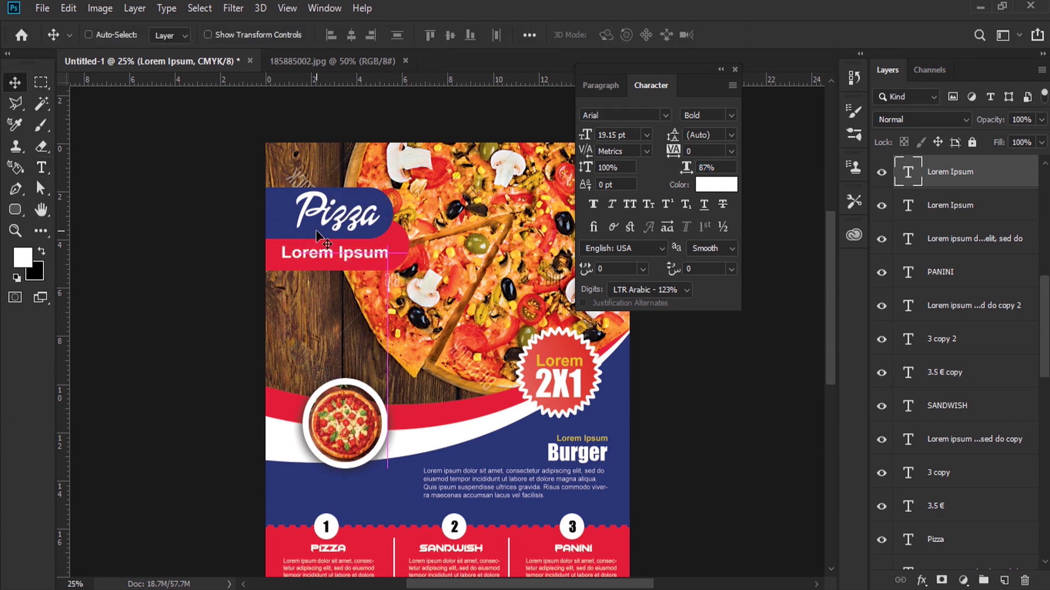
key(Up)
key(Up)
key(Up)
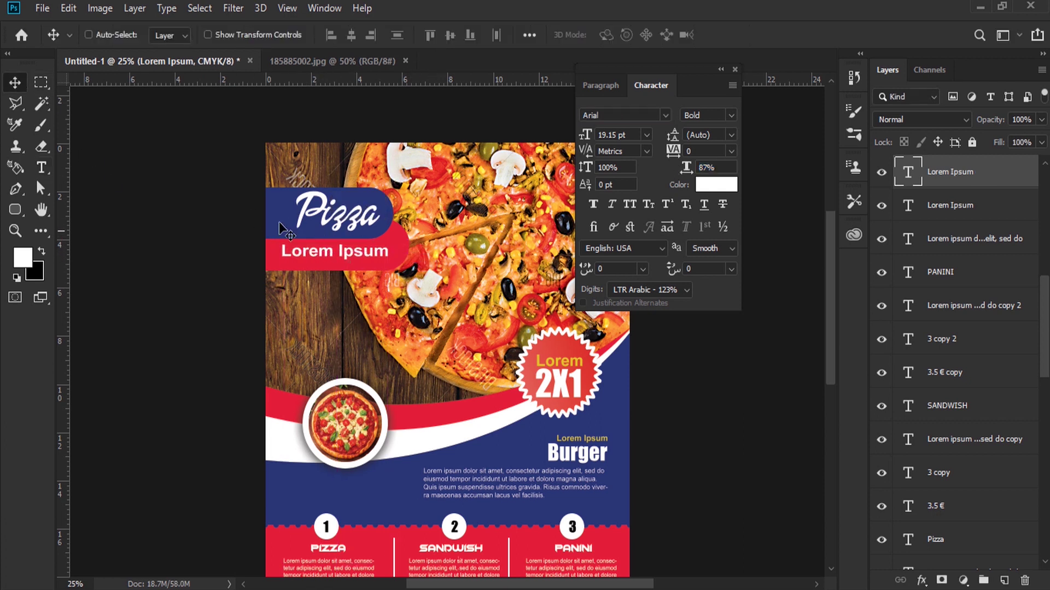
click(735, 70)
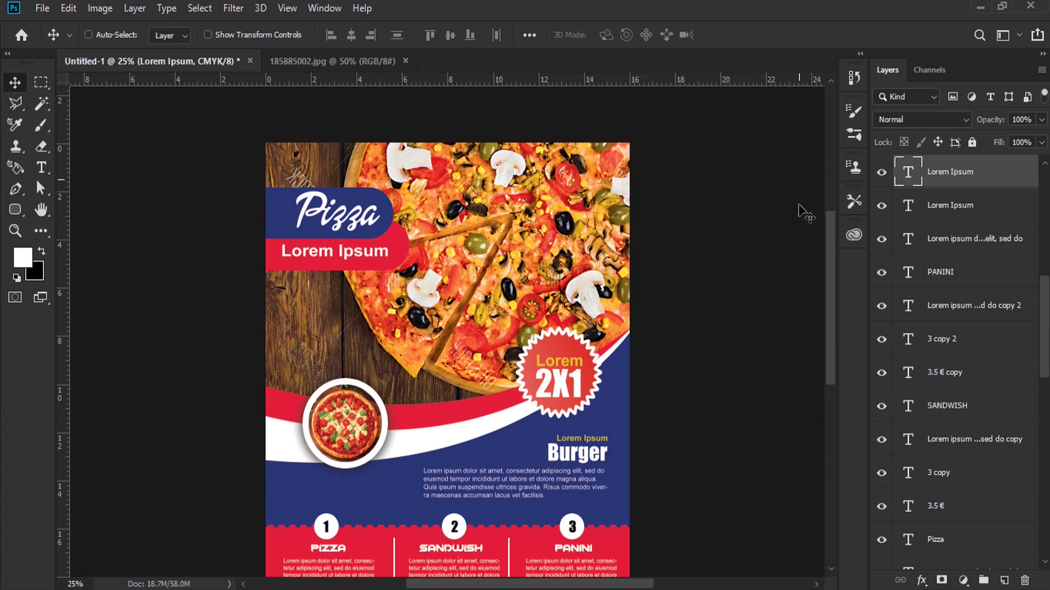
Step: Fit the whole flyer on screen and clear all canvas guides
click(285, 8)
click(311, 160)
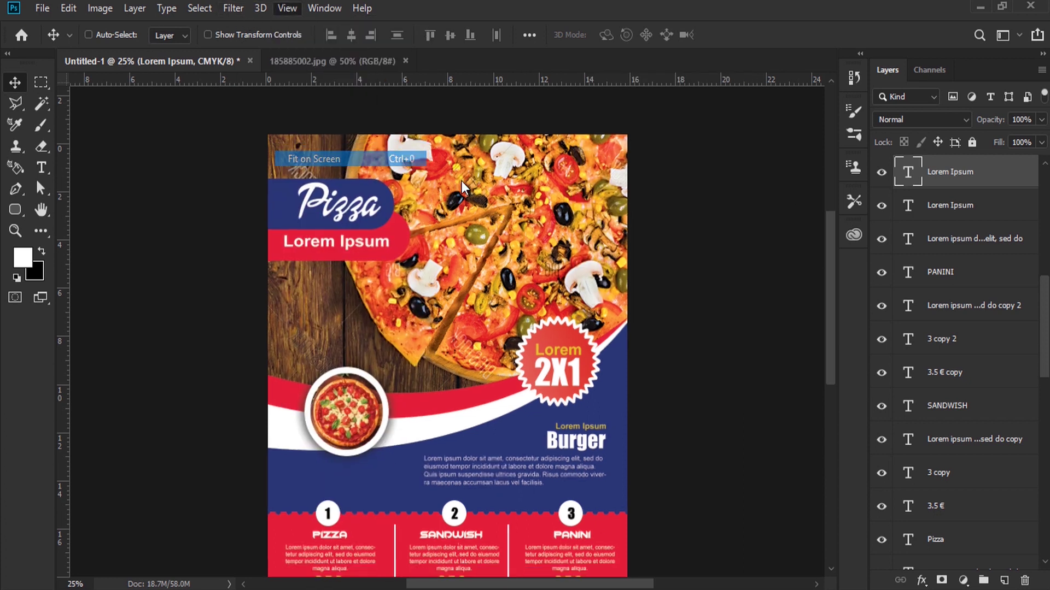
click(287, 9)
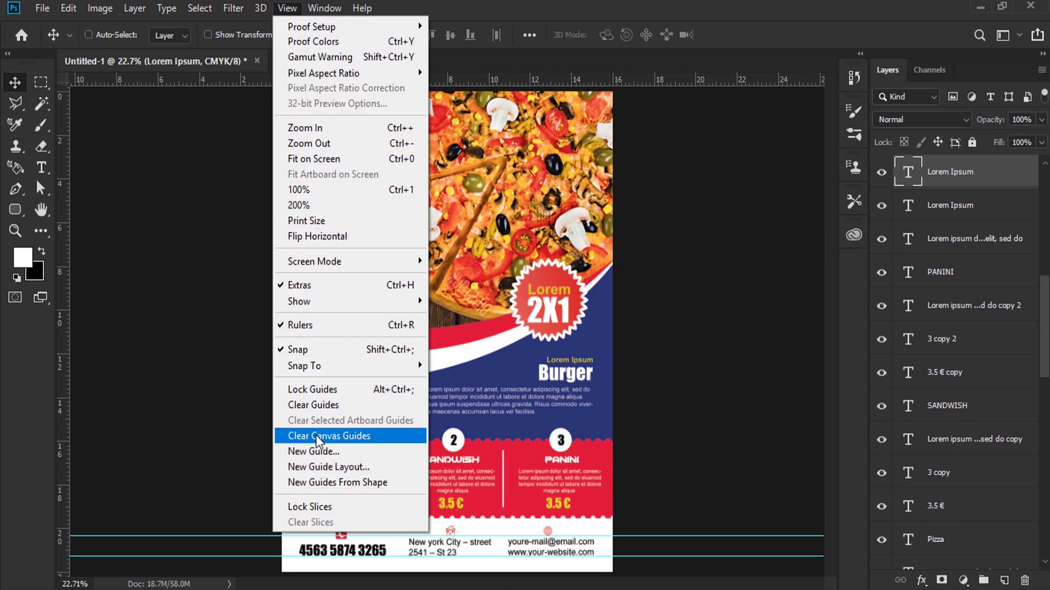
click(328, 433)
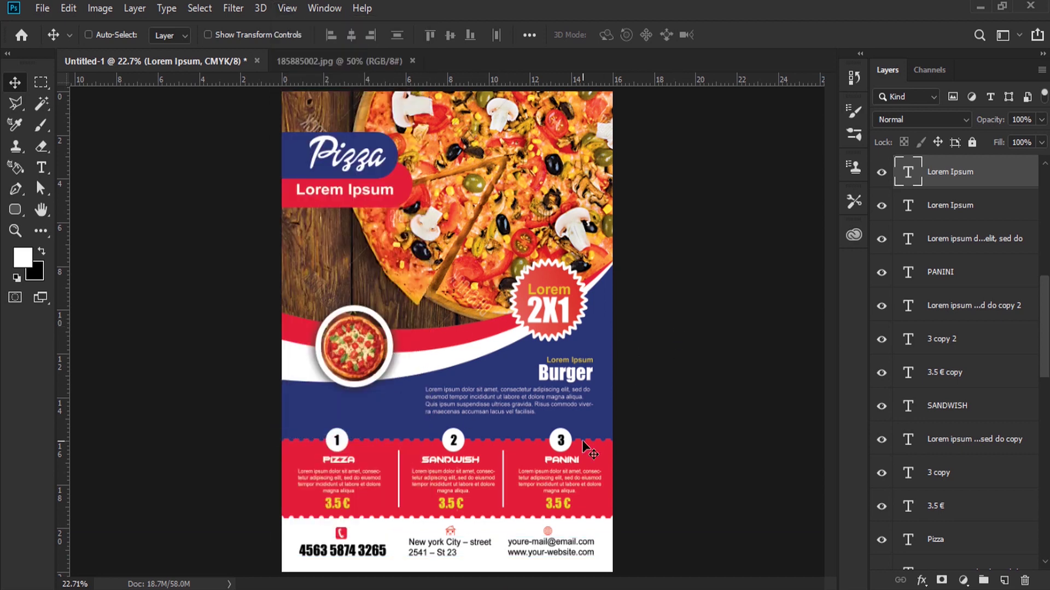